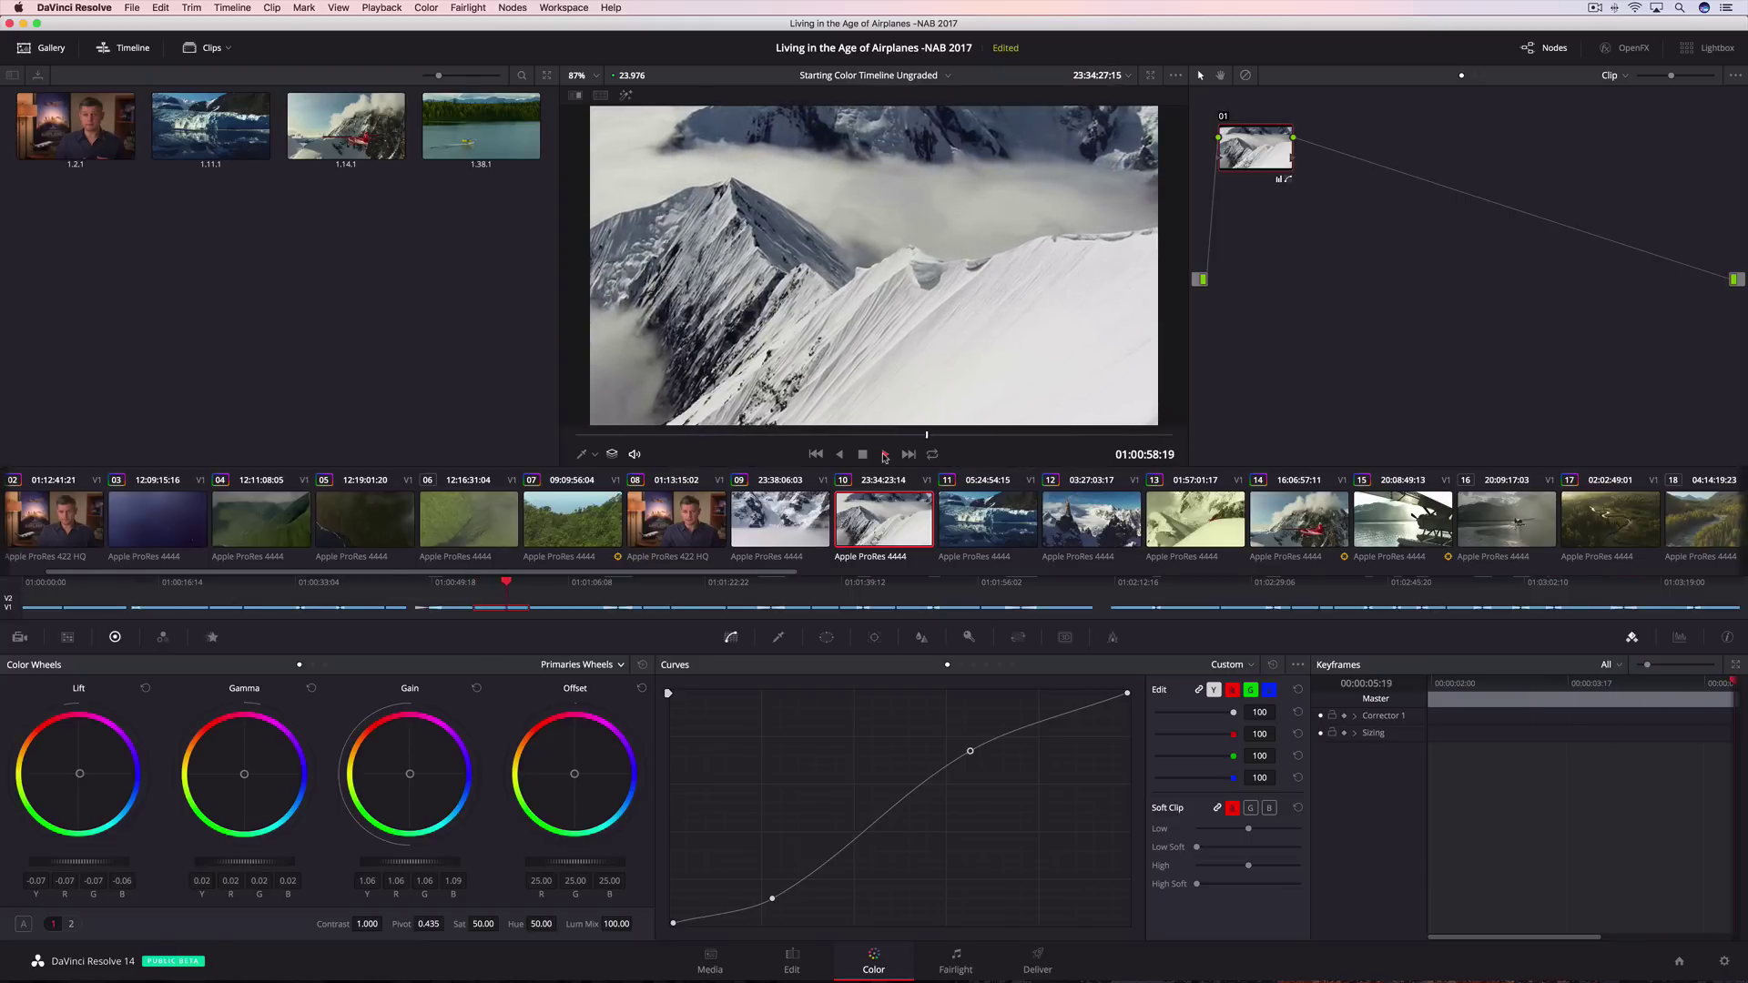
# Stop playback, view glacier clip 11 and mountain peak clip 12, then scrub ahead to clip 31.
pyautogui.click(863, 454)
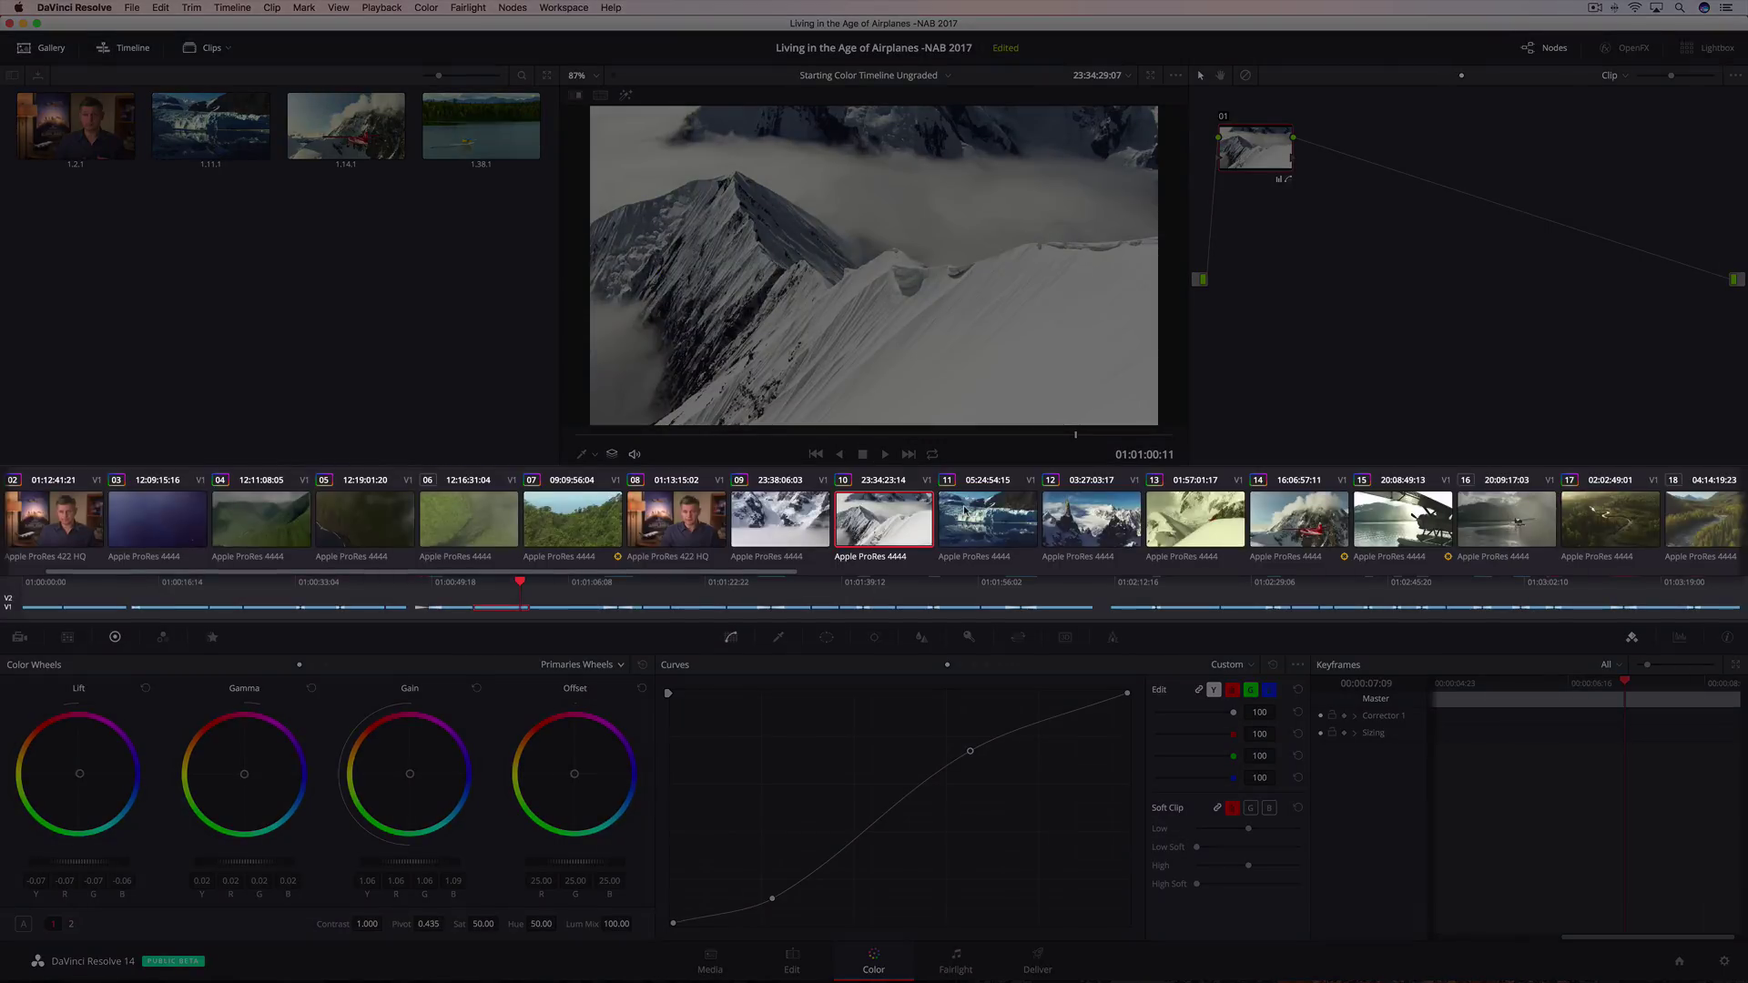
pyautogui.click(967, 511)
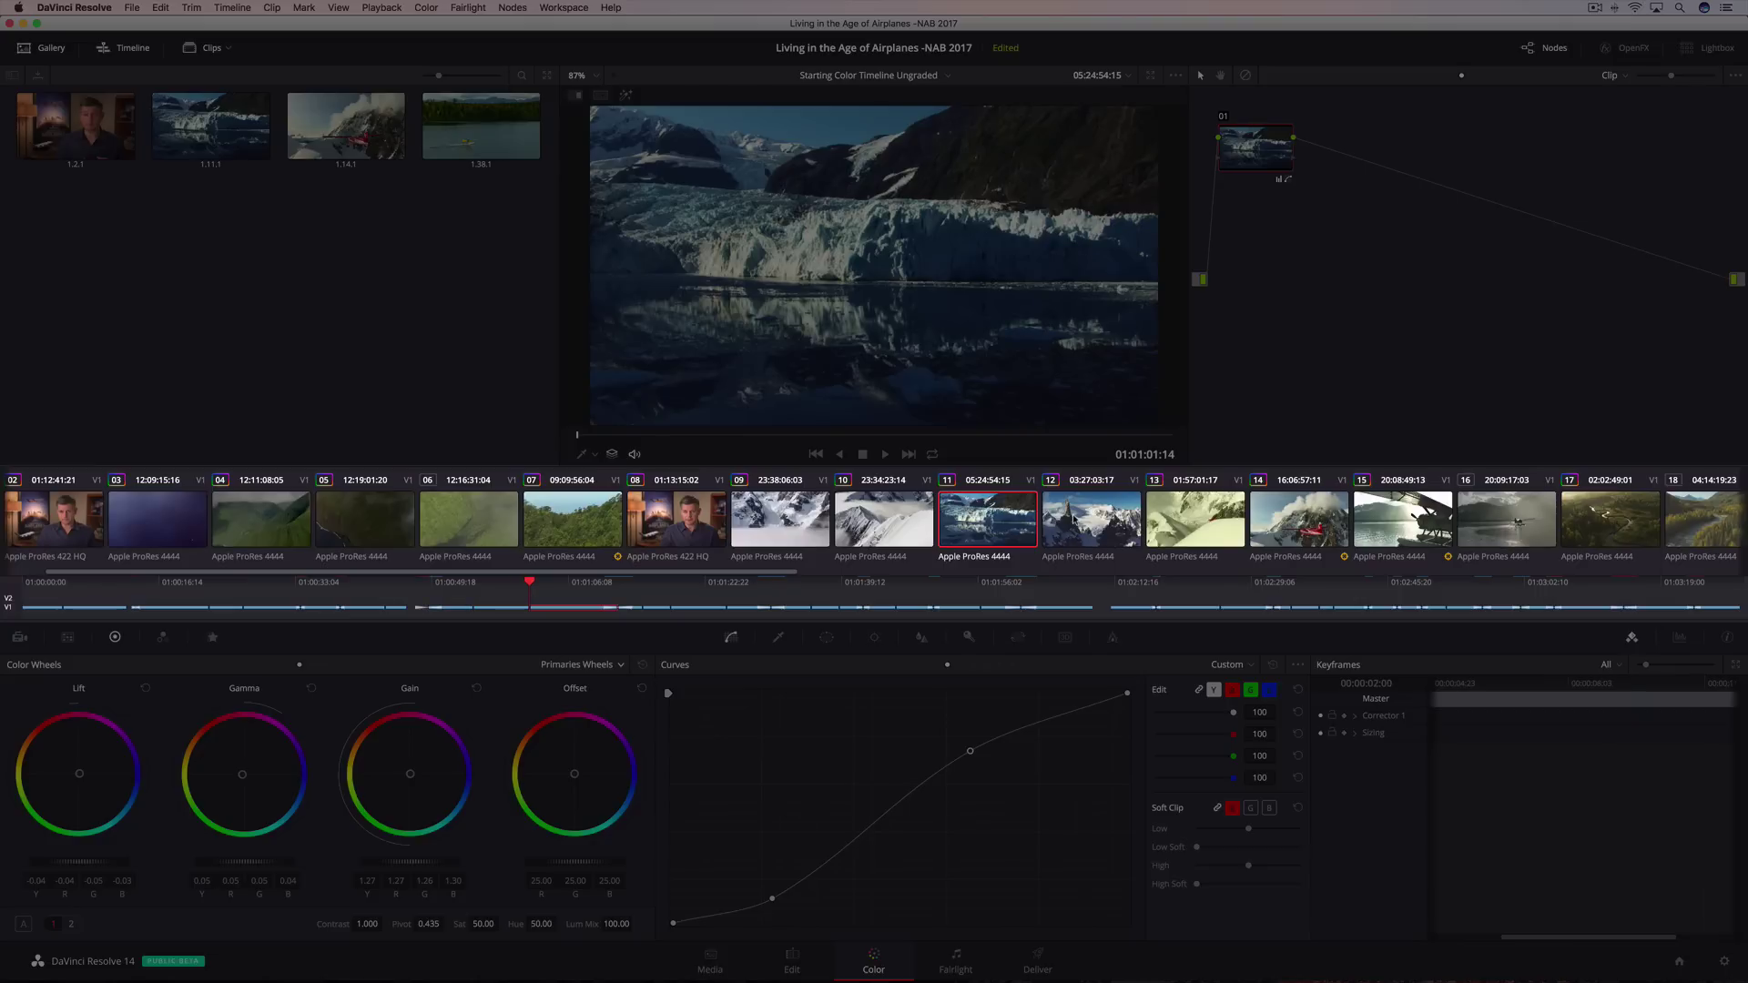
pyautogui.click(1074, 518)
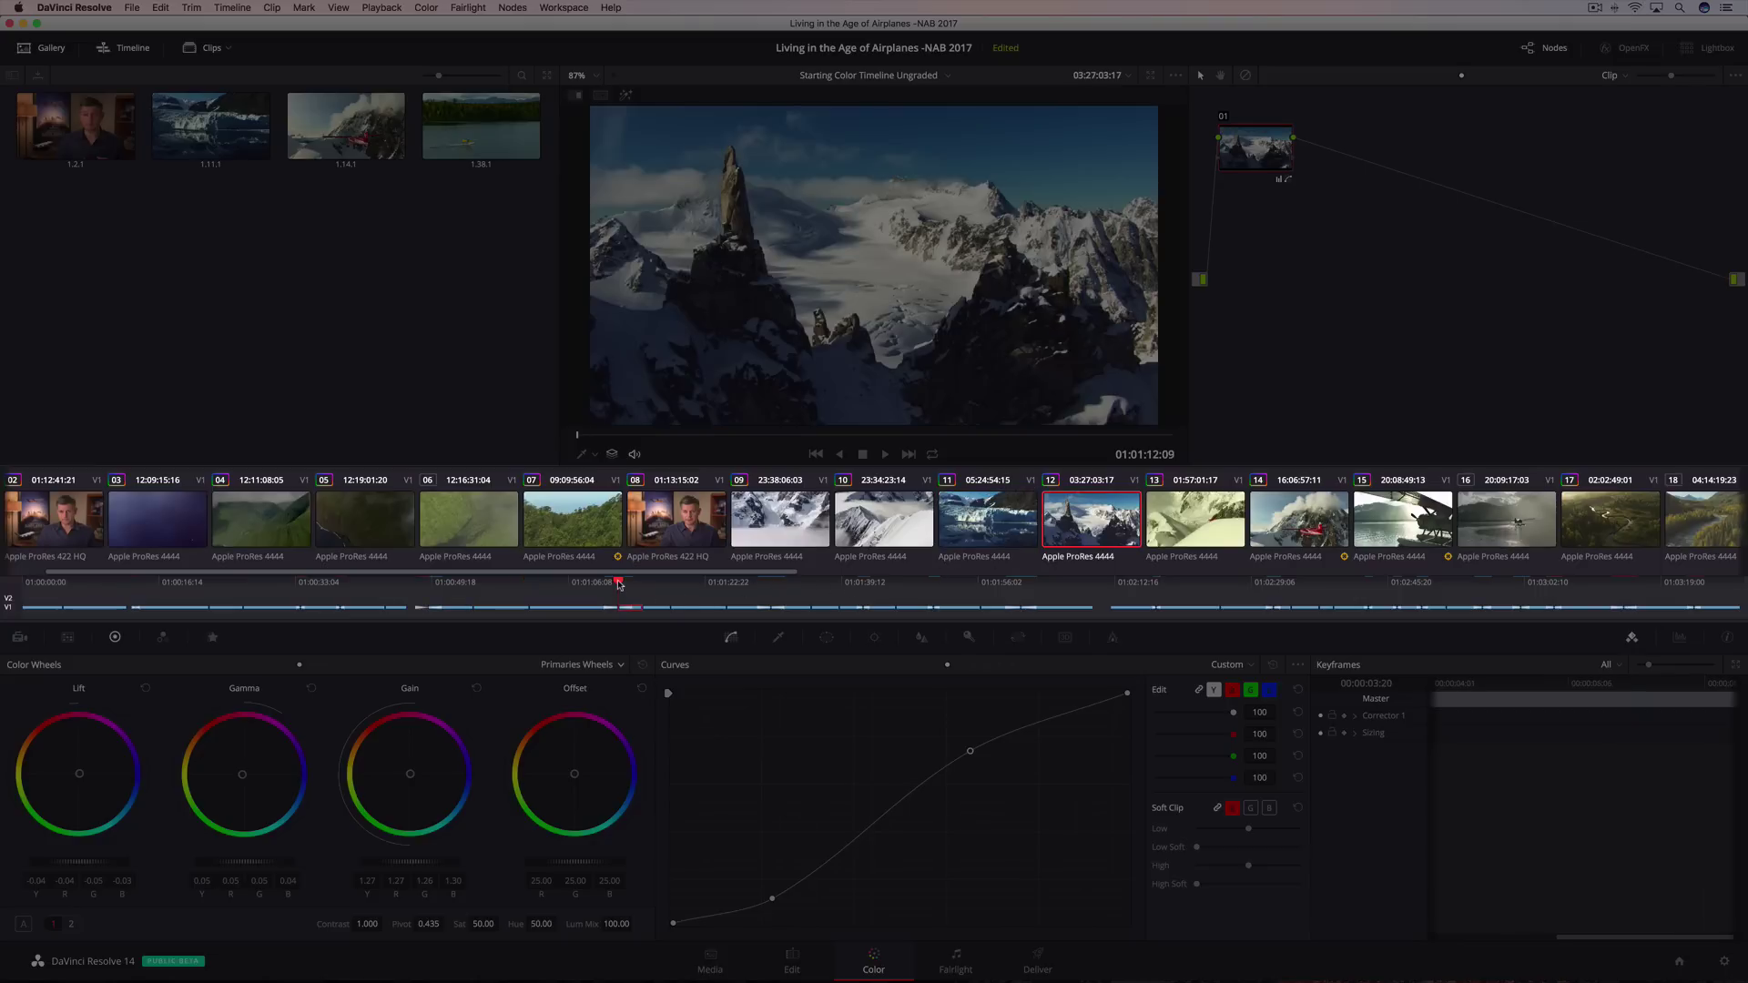
pyautogui.moveTo(619, 583); pyautogui.dragTo(1390, 602)
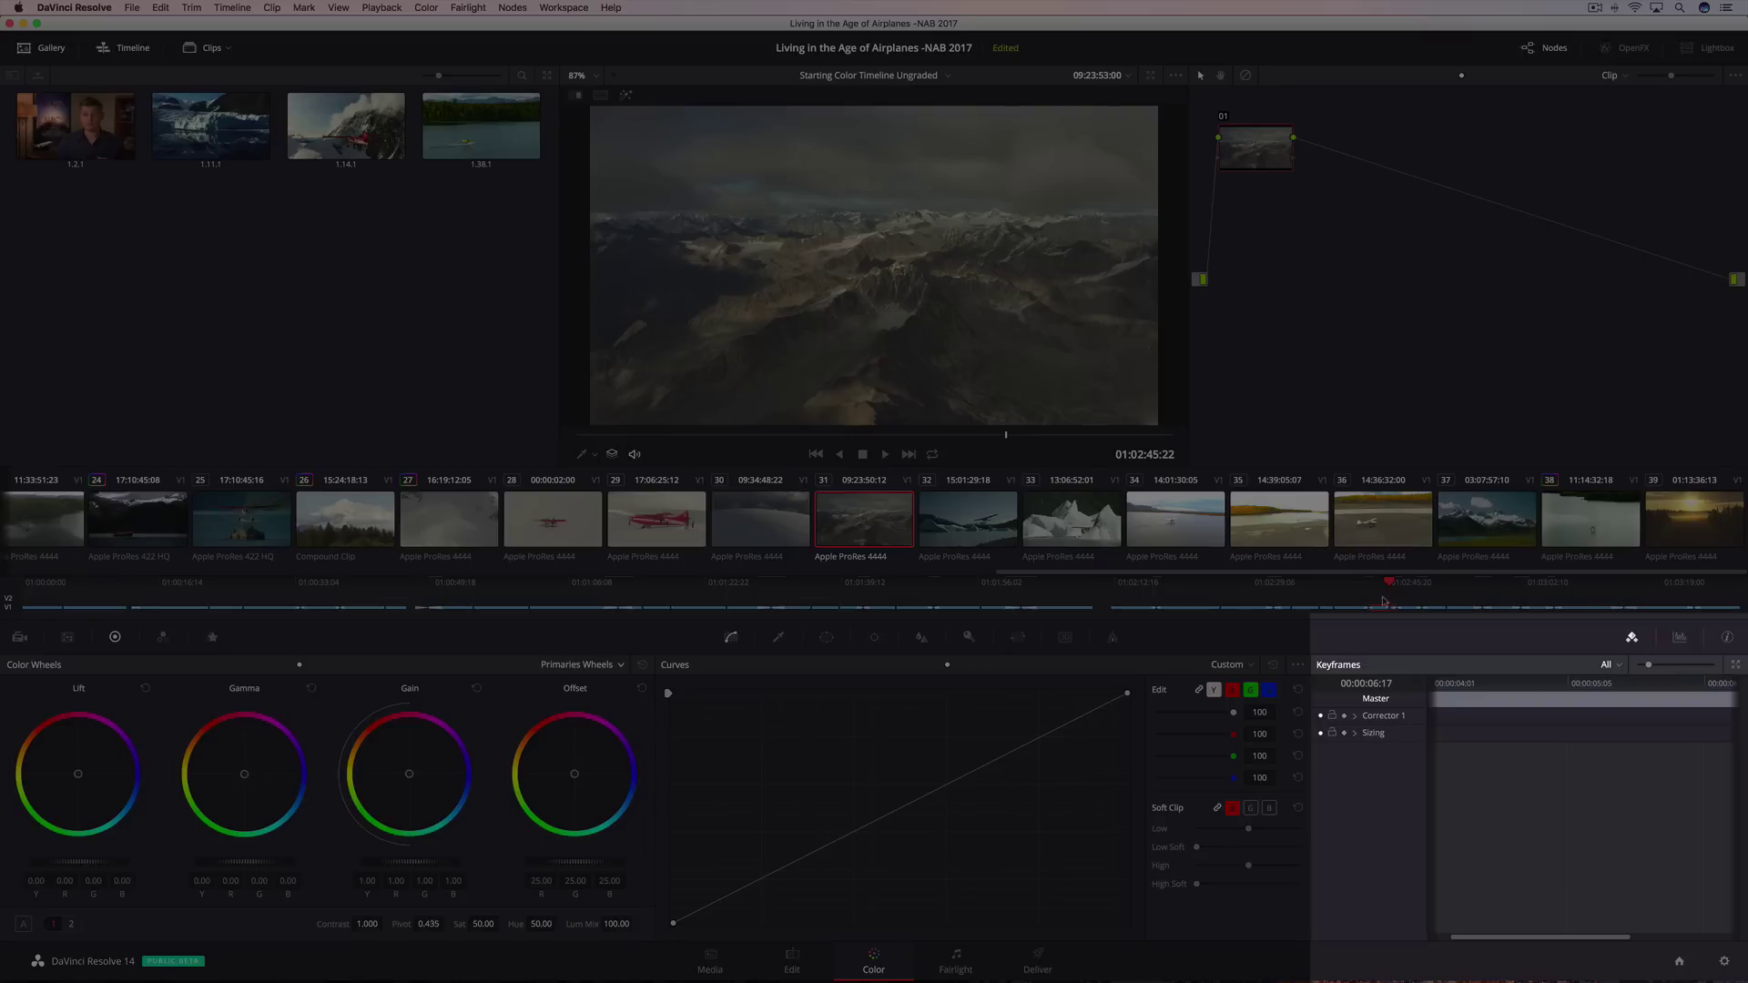
# Show the RGB parade and save DaVinci YRGB Color Managed as the project colour science.
pyautogui.click(1680, 639)
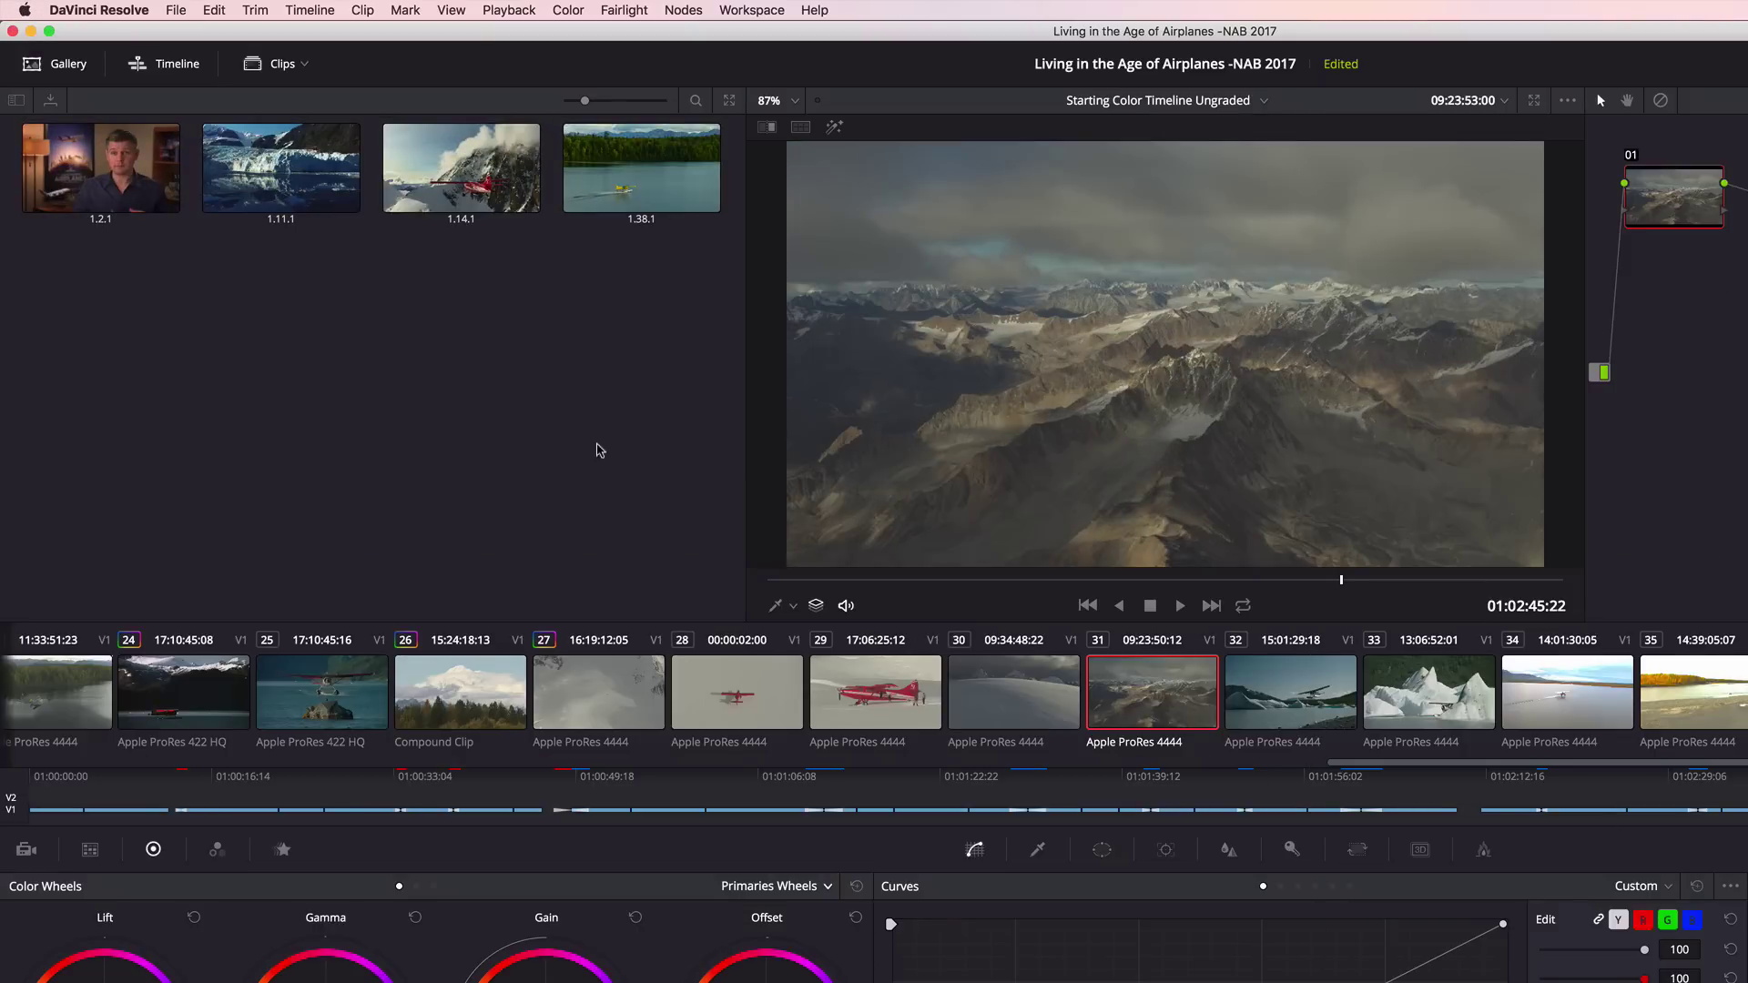
pyautogui.click(176, 10)
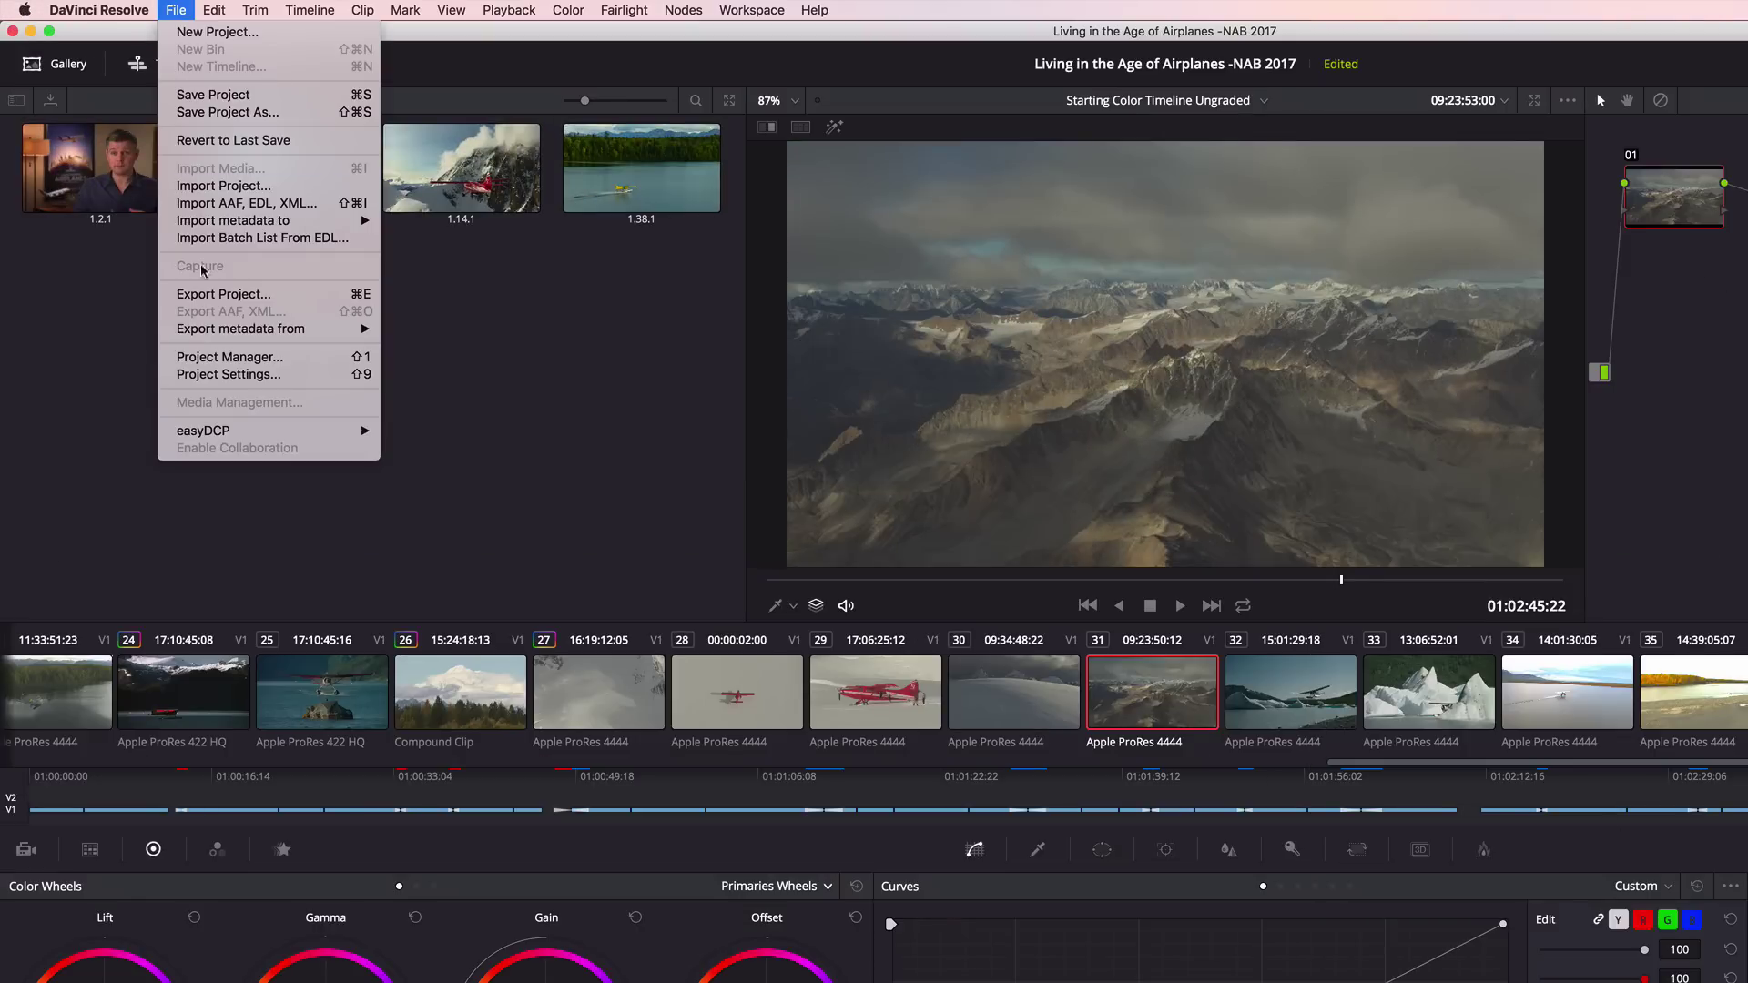
pyautogui.click(205, 375)
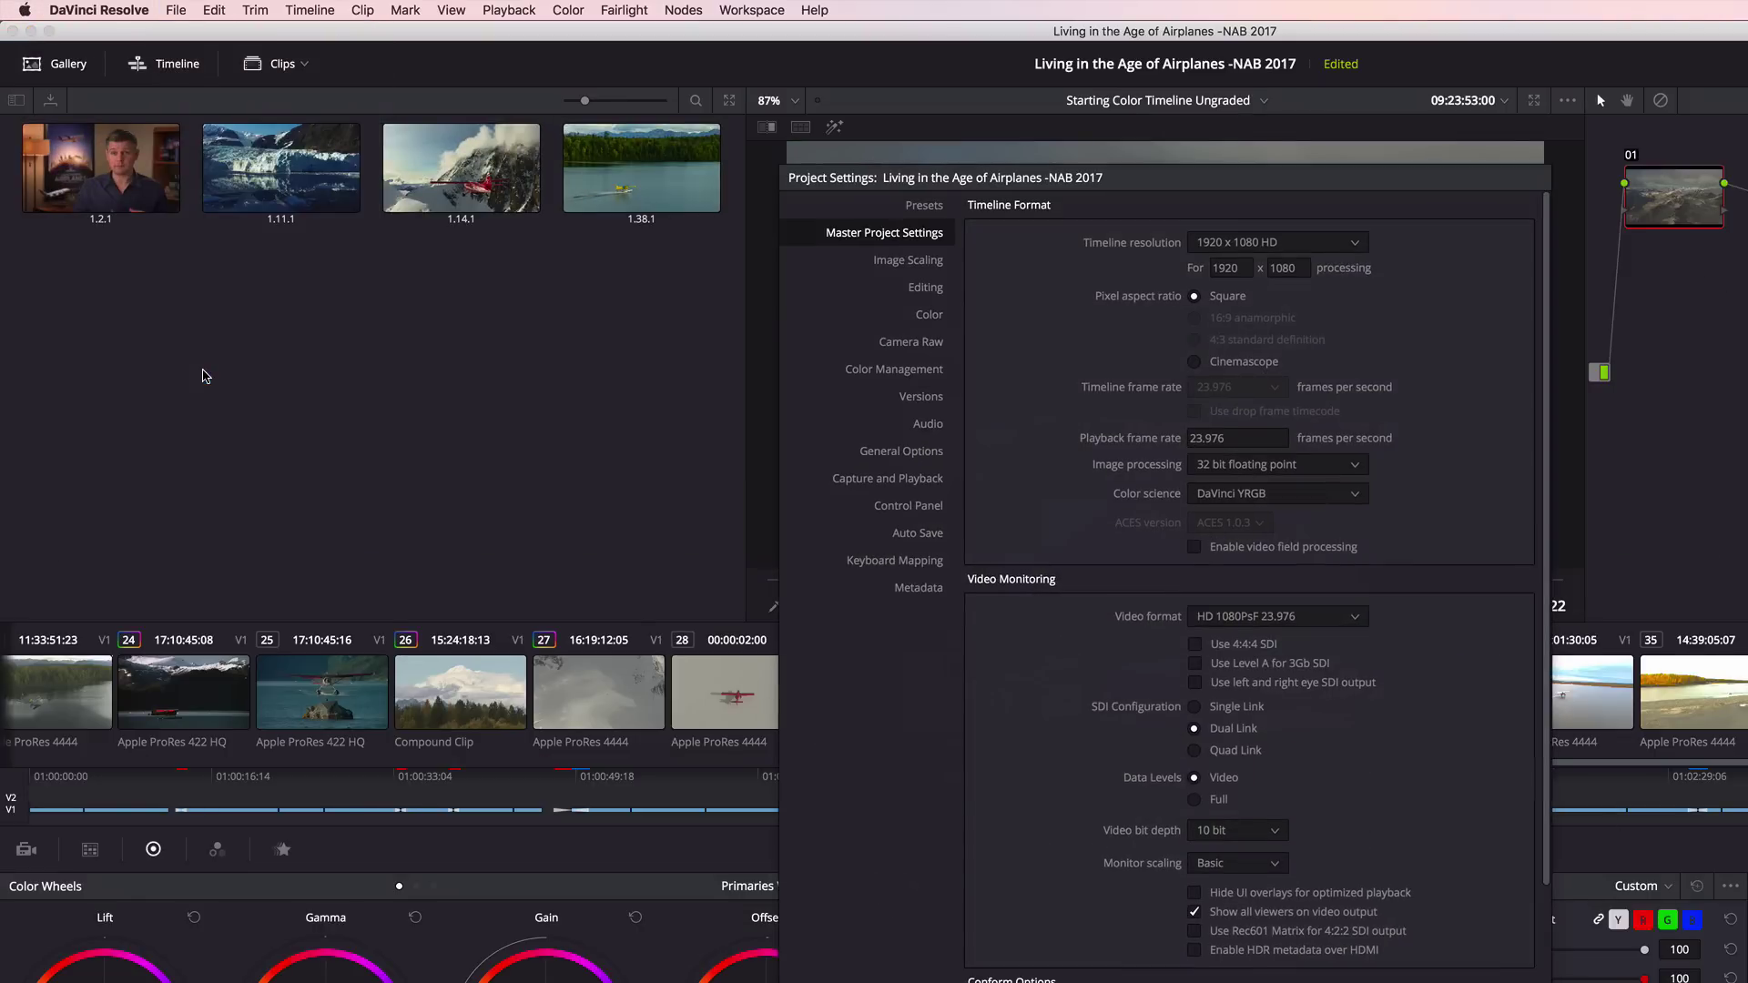
pyautogui.click(1228, 500)
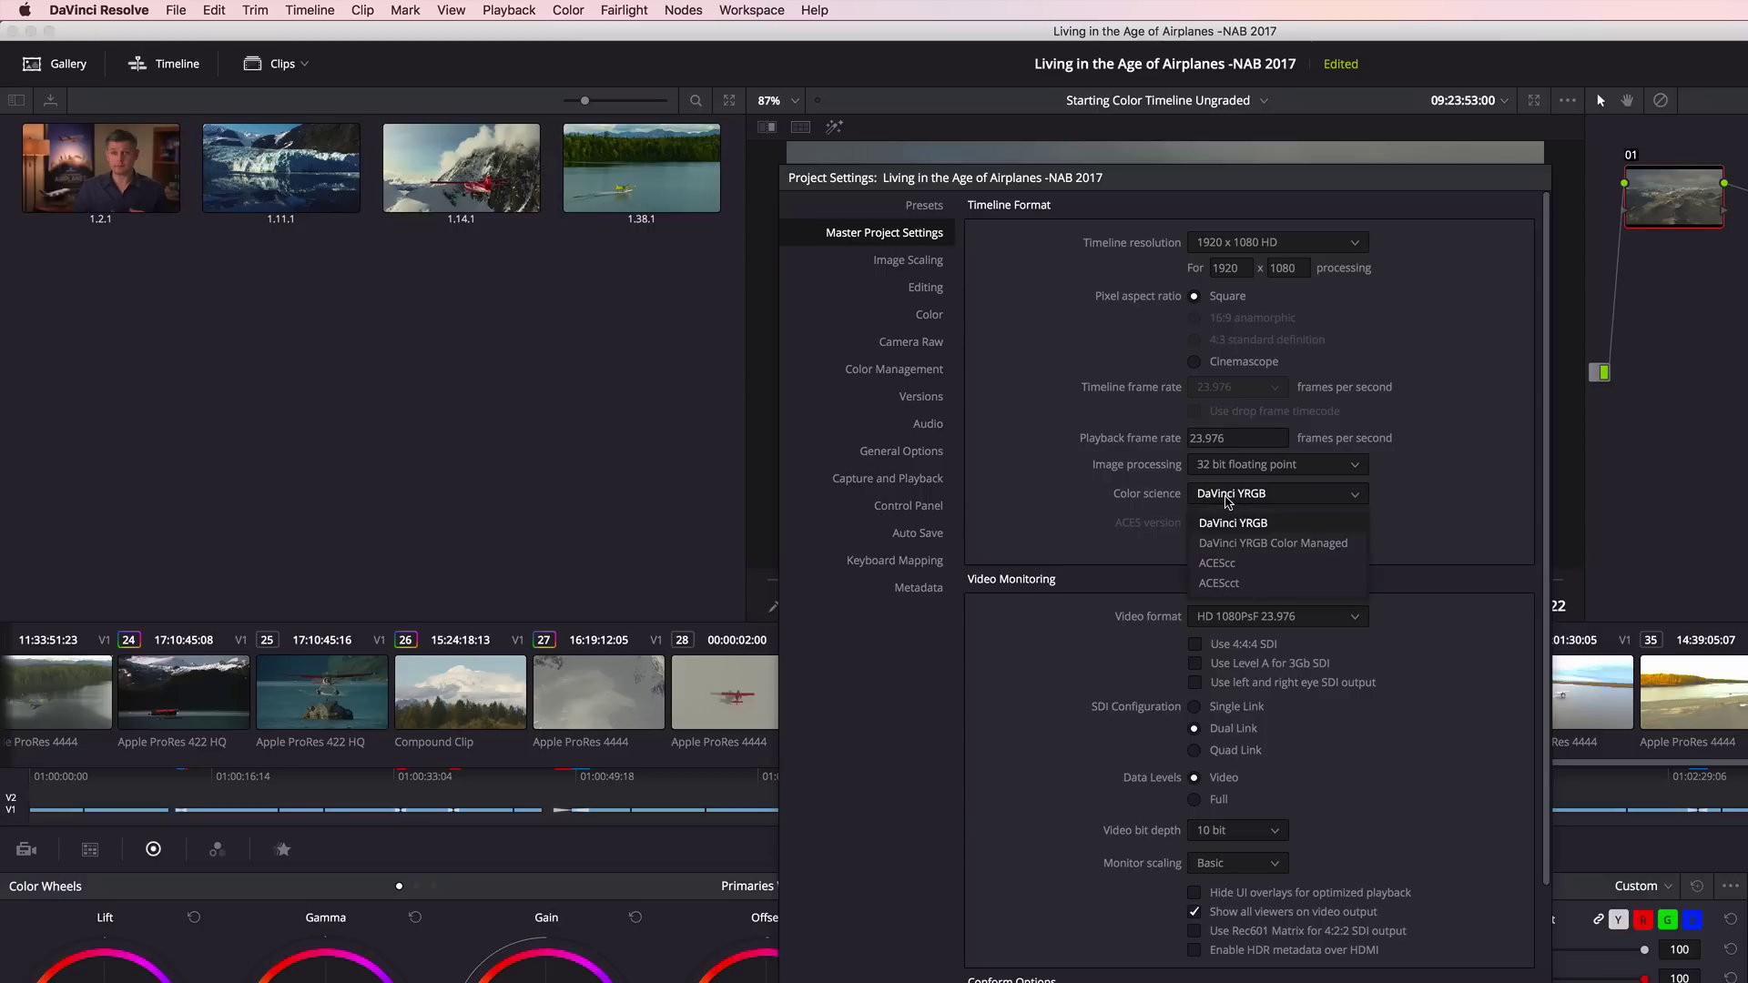
pyautogui.click(1227, 543)
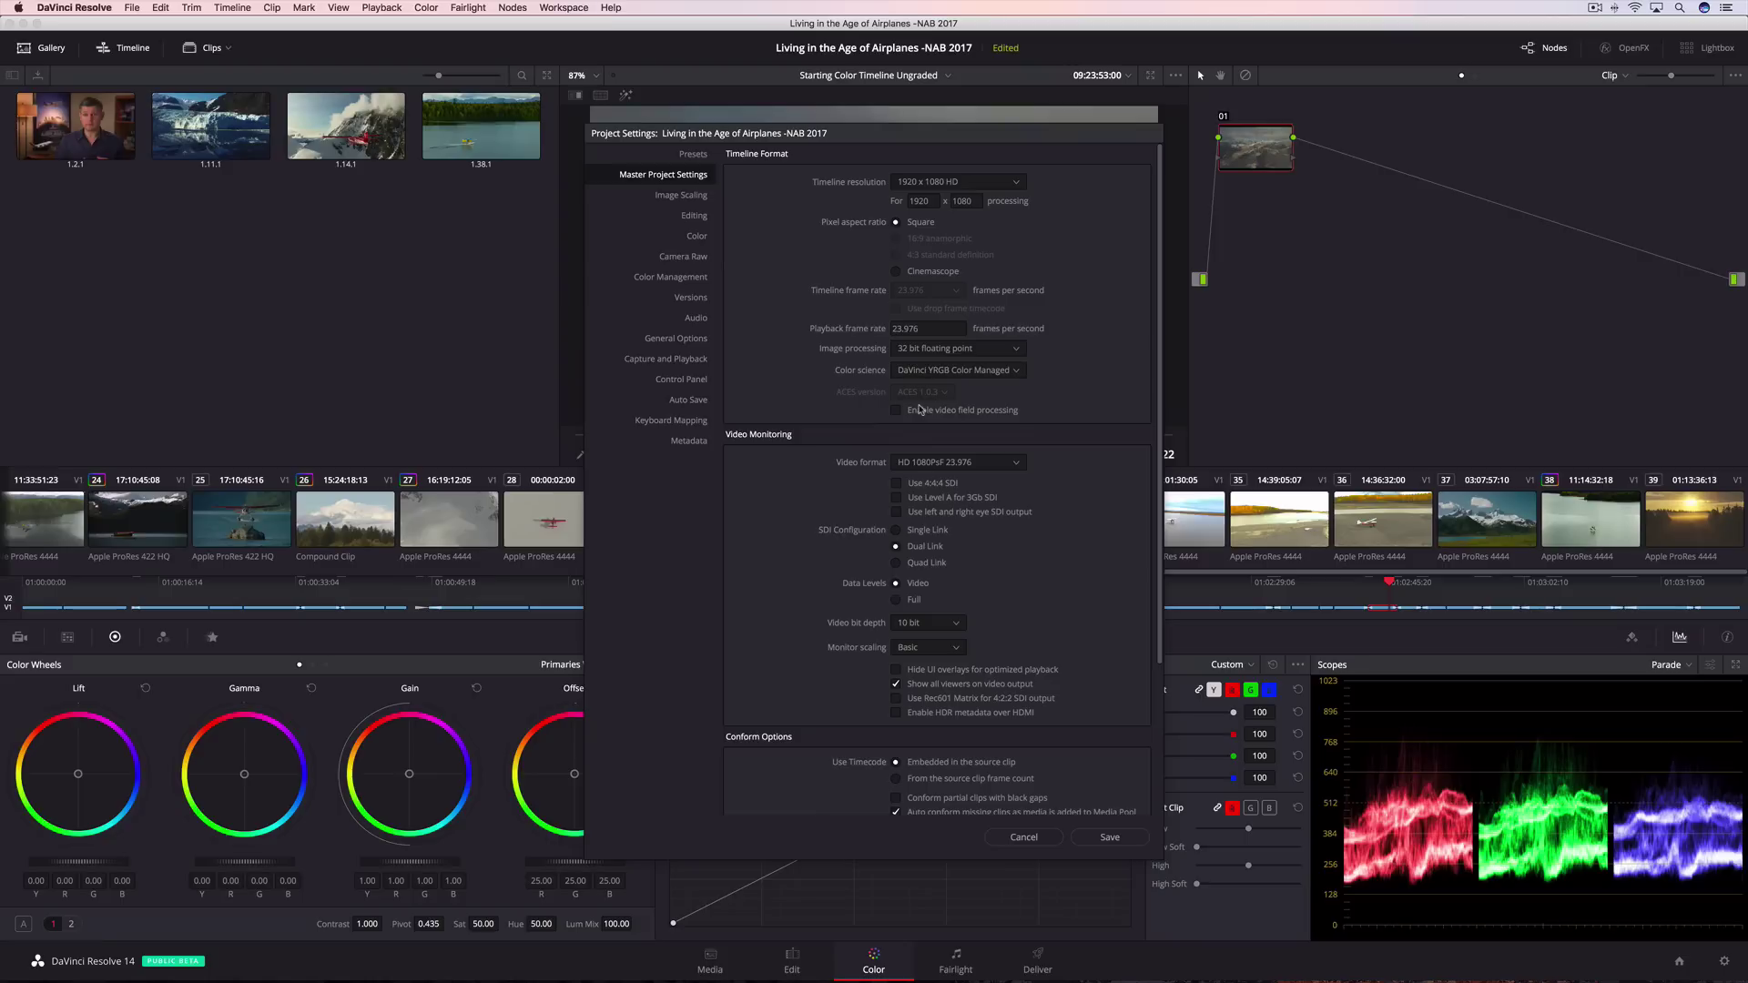
pyautogui.click(1099, 837)
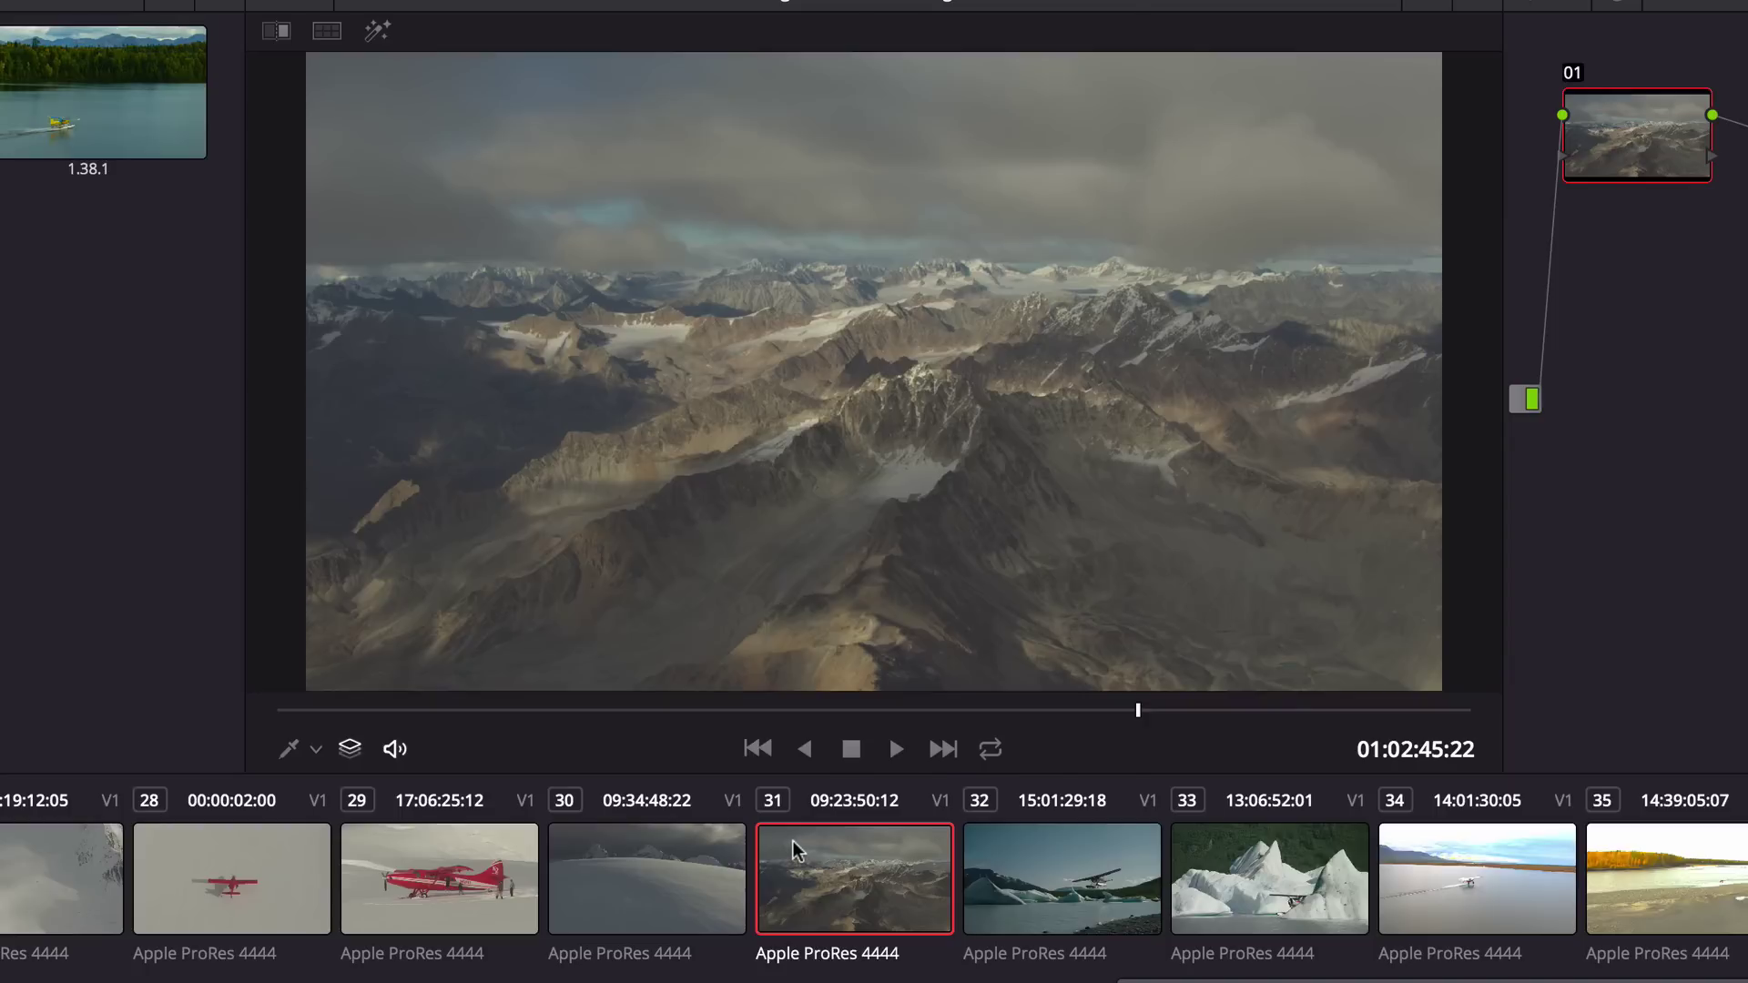
# Assign Blackmagic Design 4.6K Film v3 as clip 31's input colour space.
pyautogui.rightClick(792, 848)
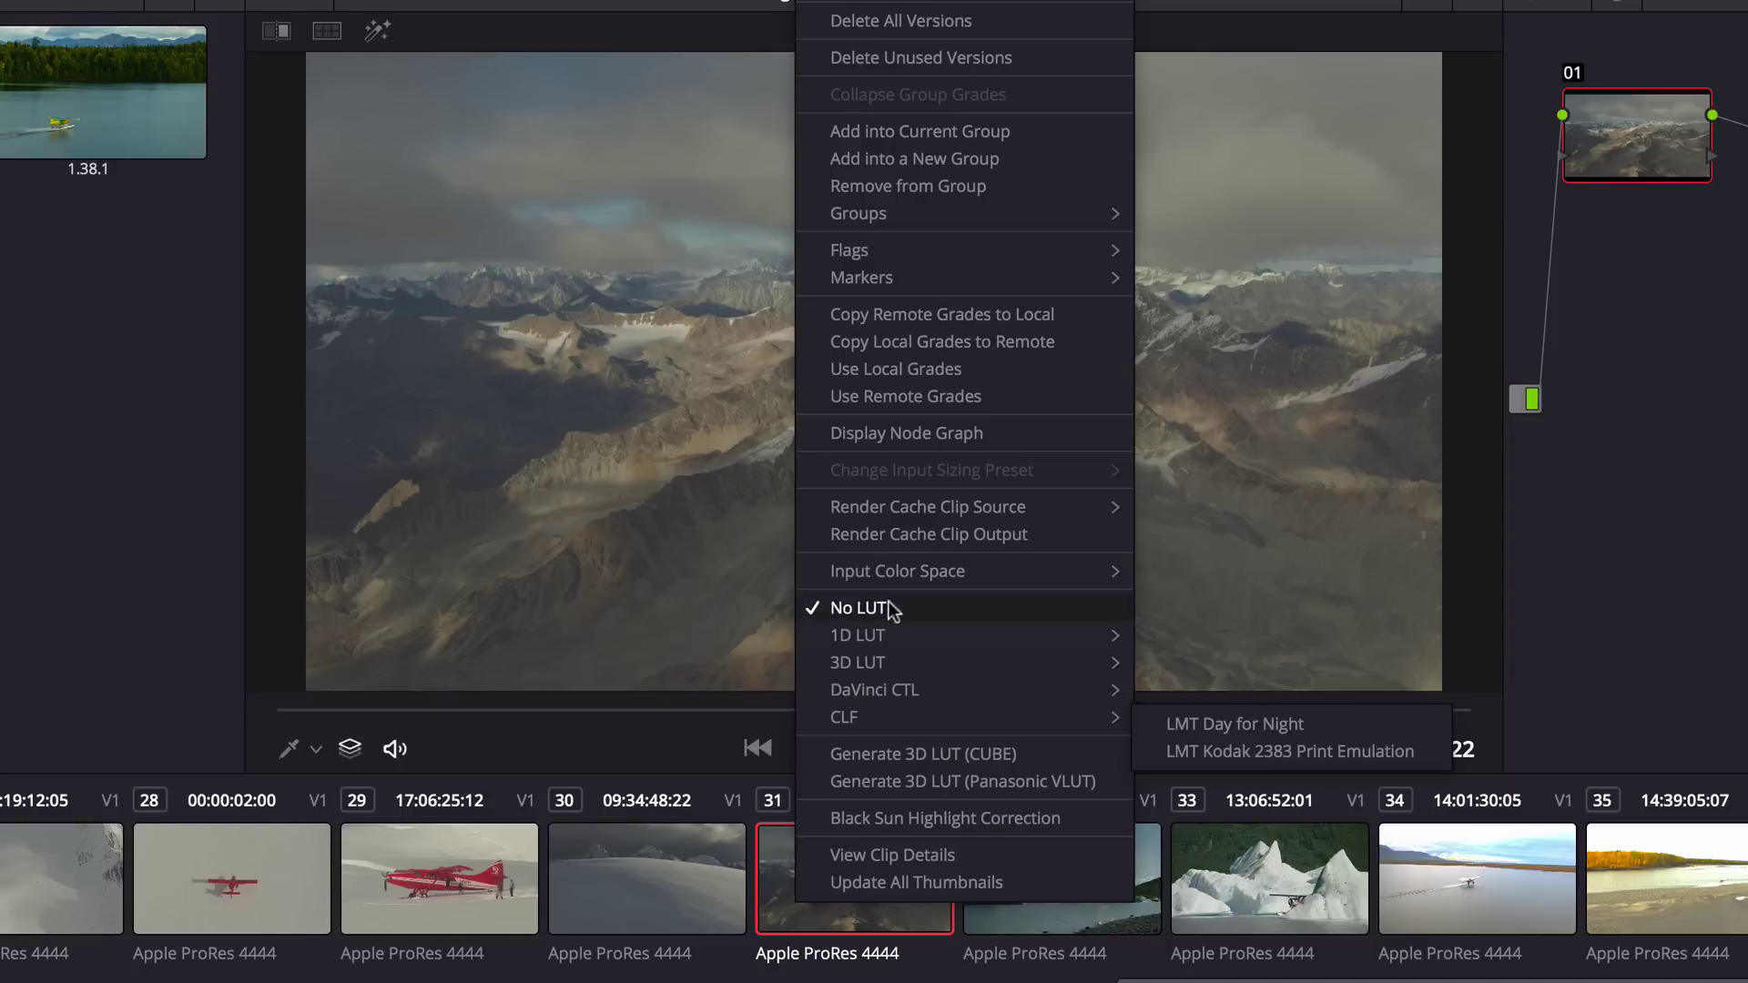
pyautogui.moveTo(895, 575)
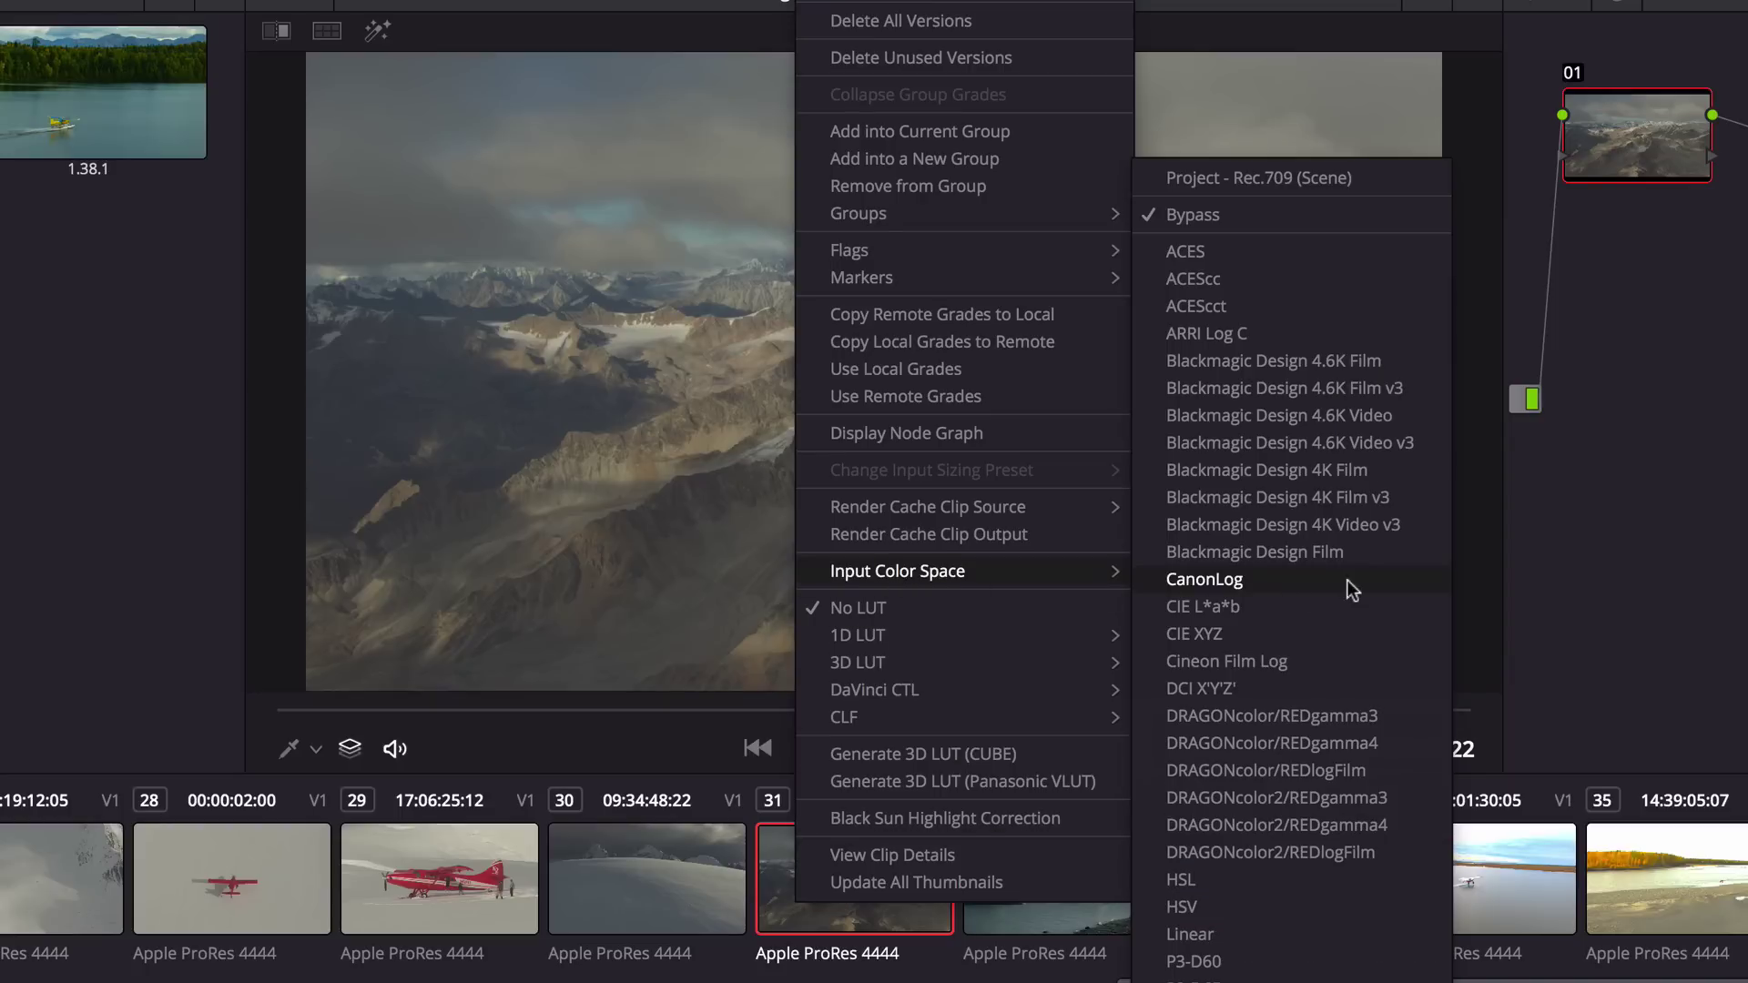
pyautogui.click(1338, 390)
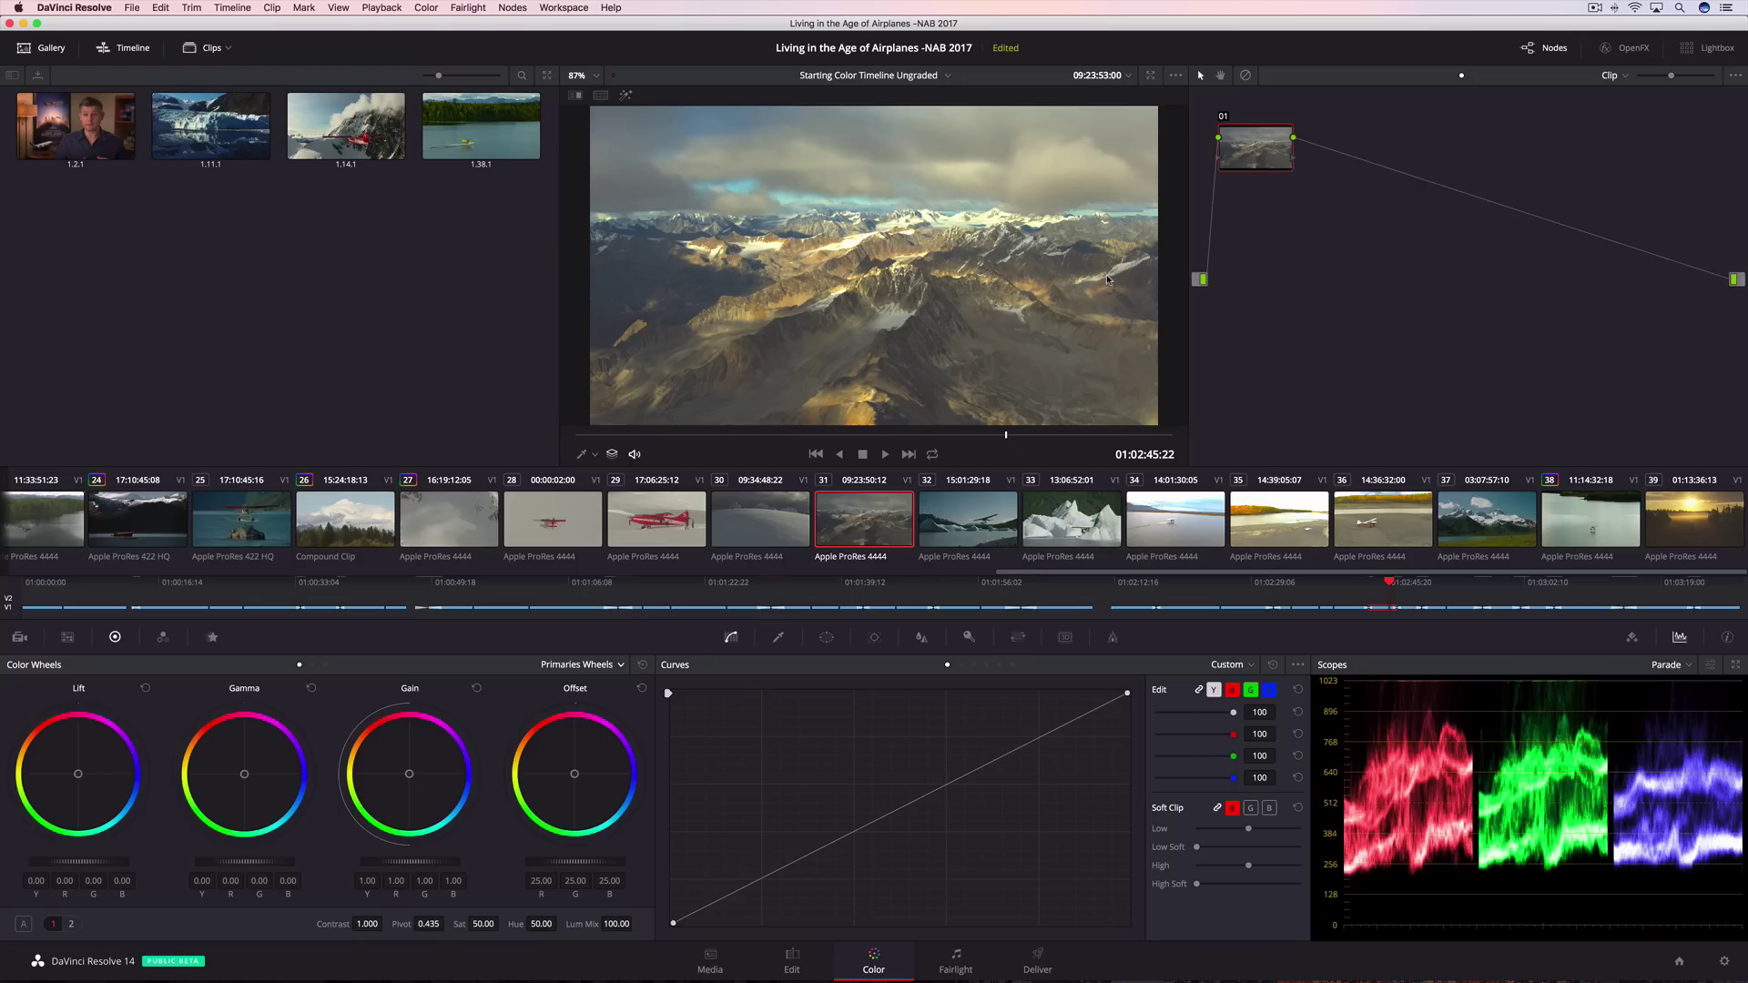
# Play the seaplane clip 38 and turn on split-screen clip comparison.
pyautogui.click(1597, 521)
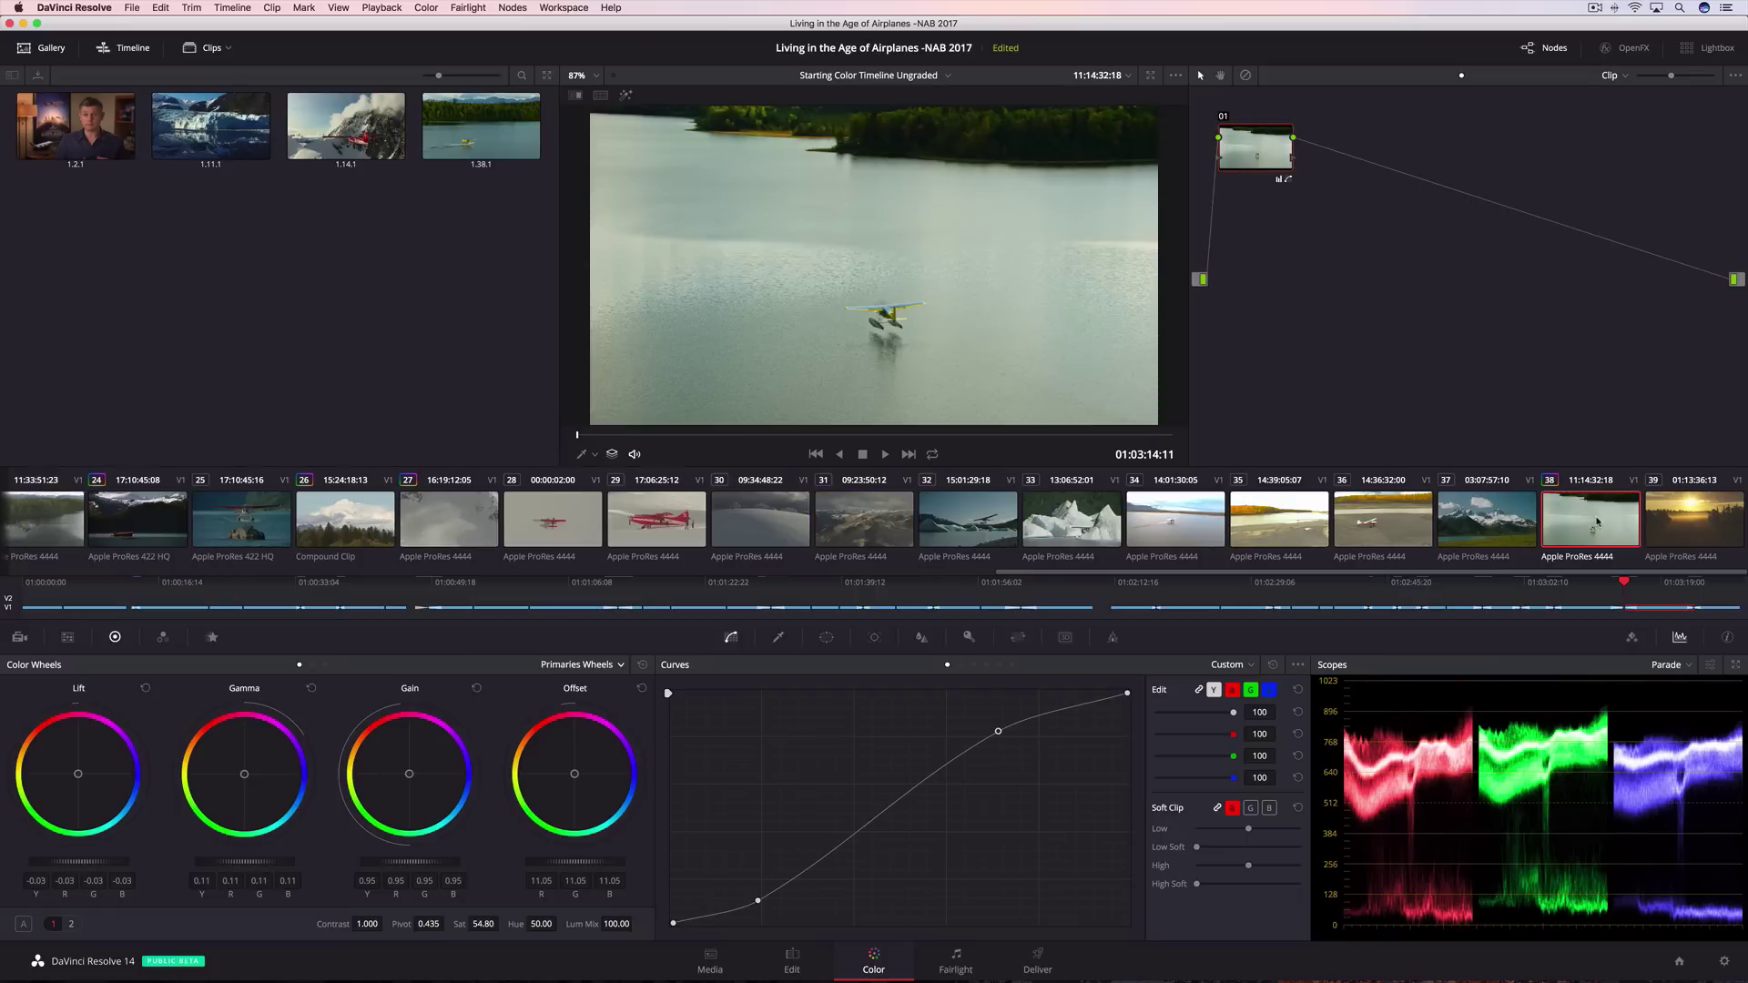
pyautogui.press('space')
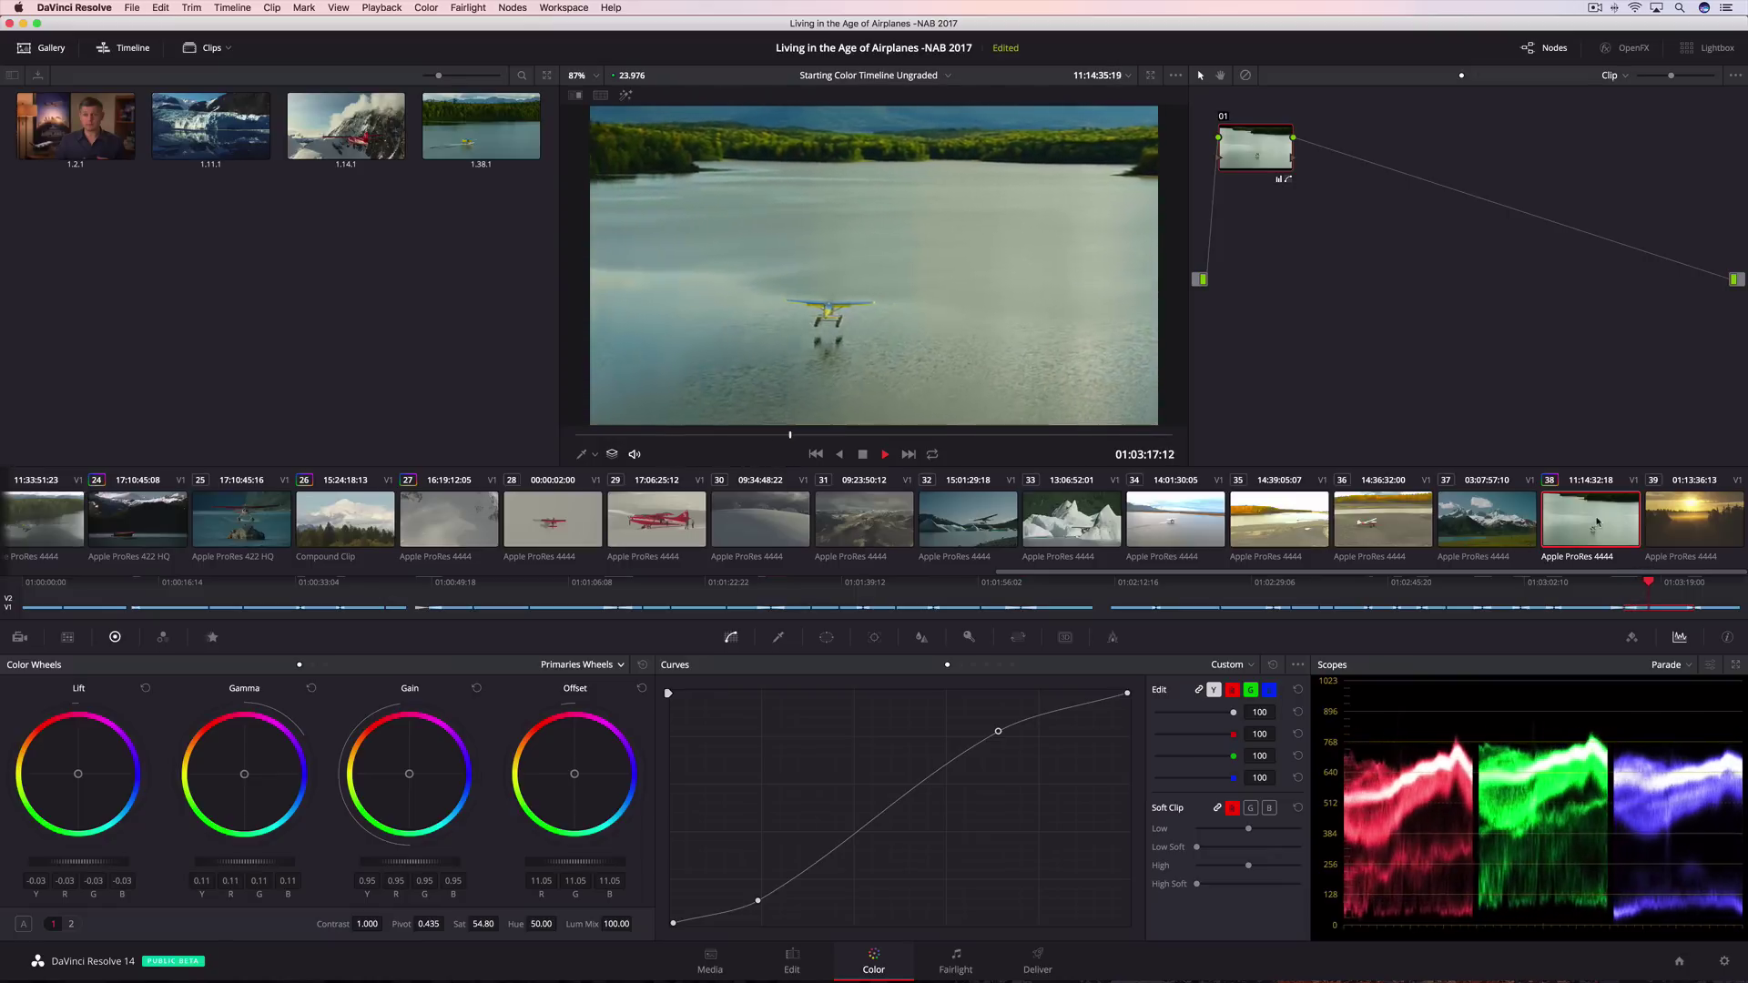
pyautogui.press('space')
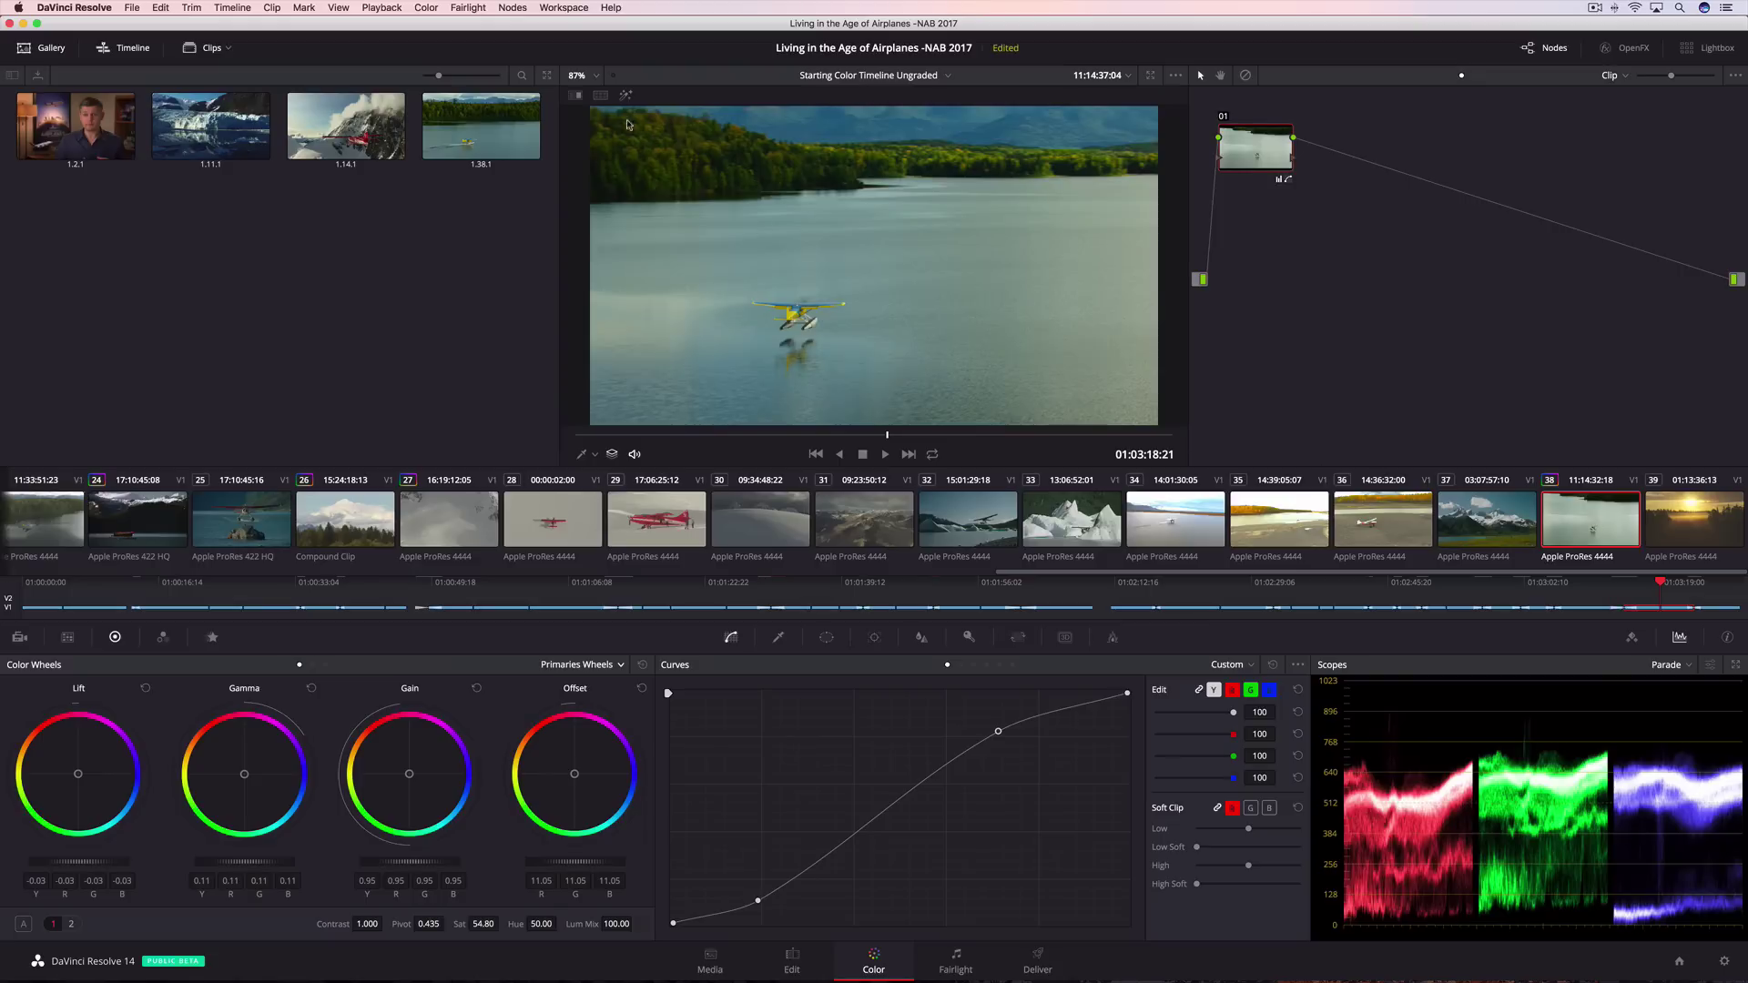
pyautogui.click(601, 97)
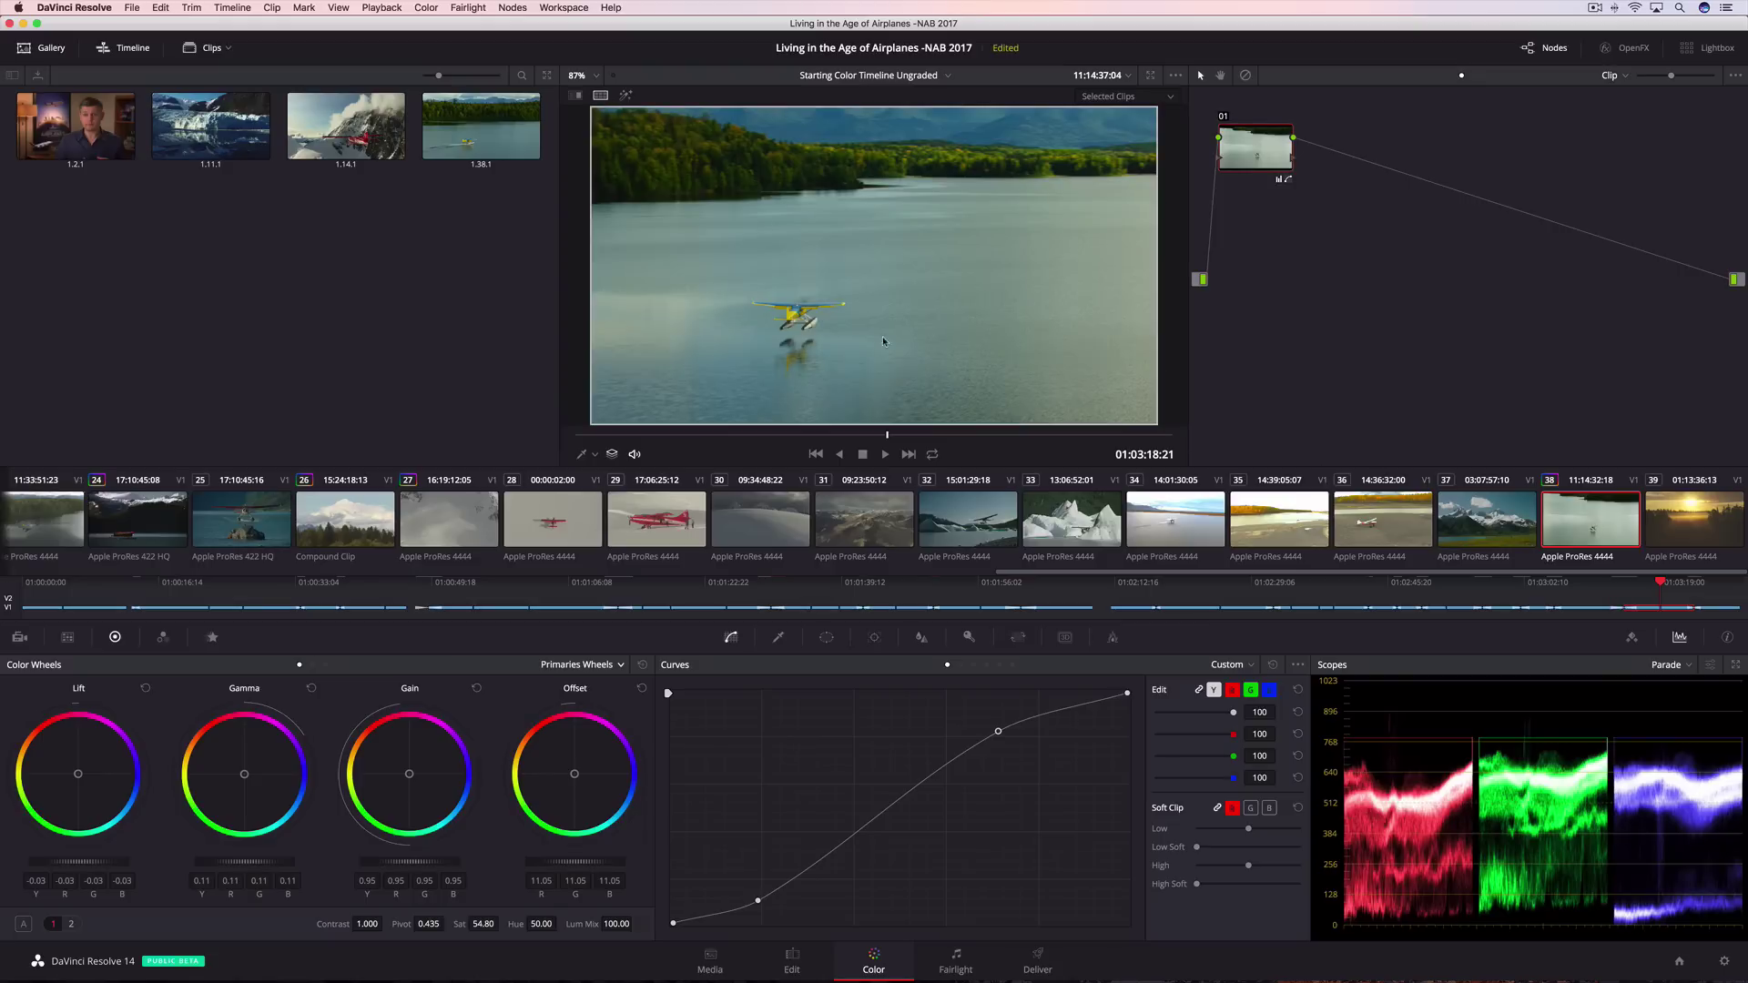
# Shot-match clips 34, 35 and 36 to clip 38.
pyautogui.keyDown('super'); pyautogui.click(1166, 510); pyautogui.keyUp('super')
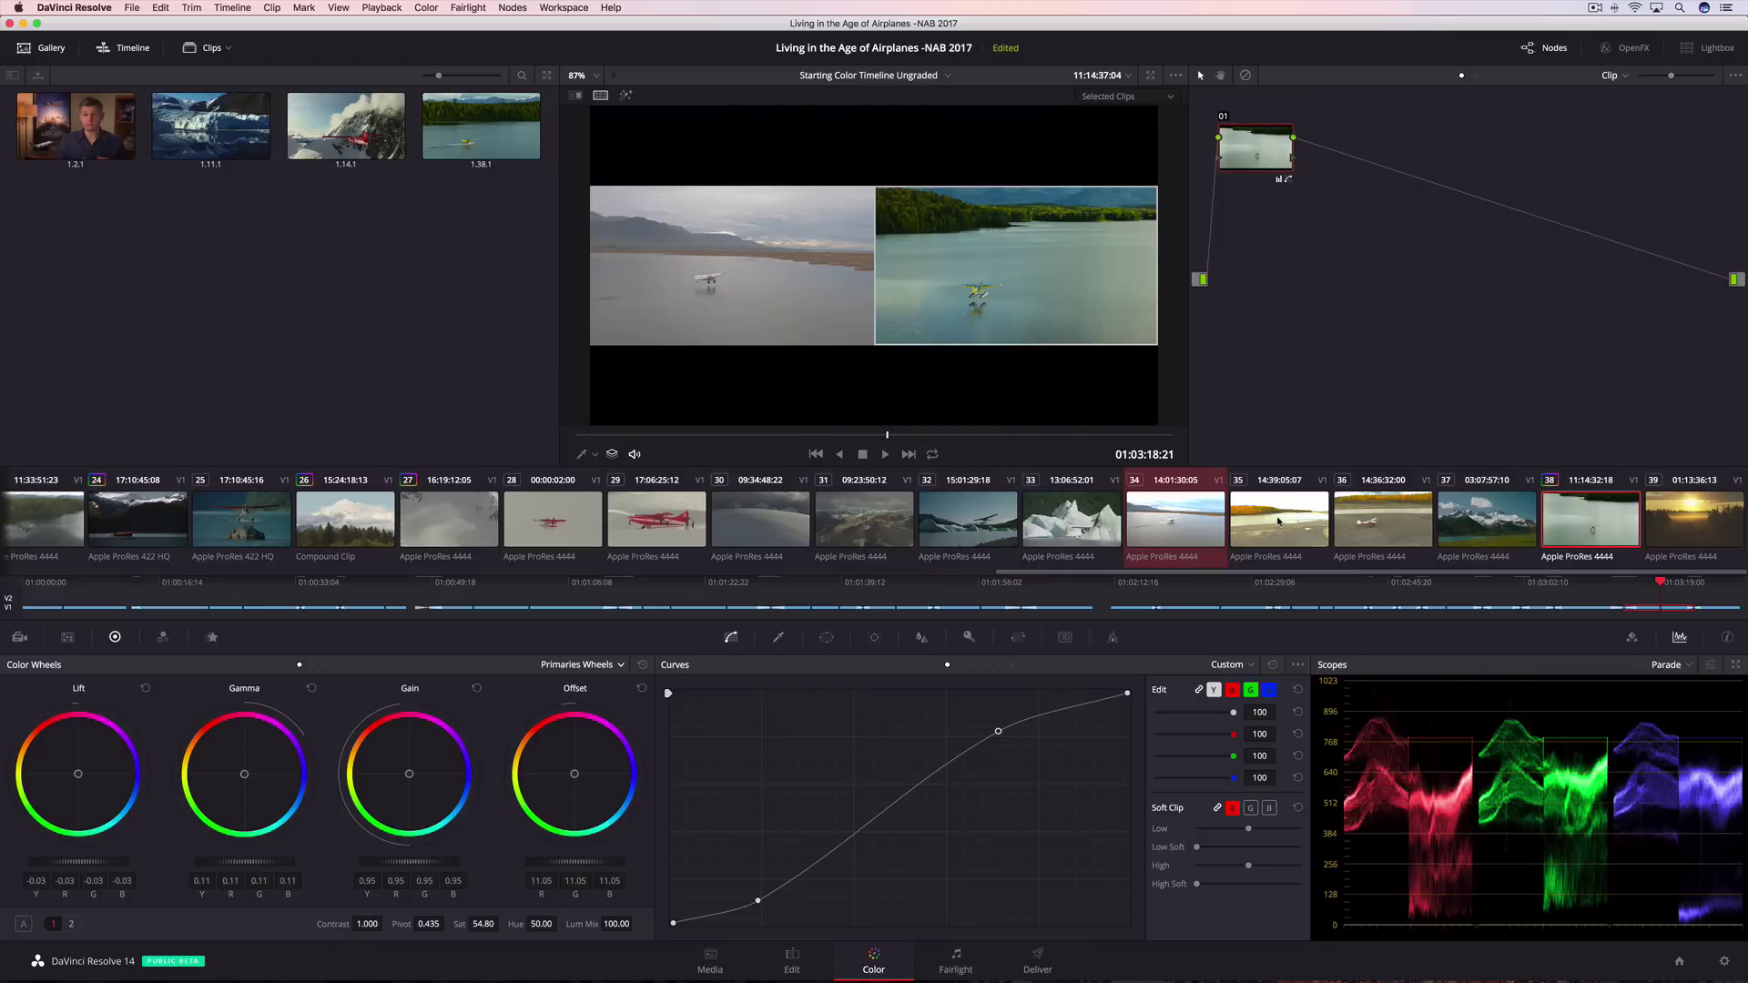
pyautogui.keyDown('super'); pyautogui.click(1284, 520); pyautogui.keyUp('super')
pyautogui.keyDown('super'); pyautogui.click(1406, 531); pyautogui.keyUp('super')
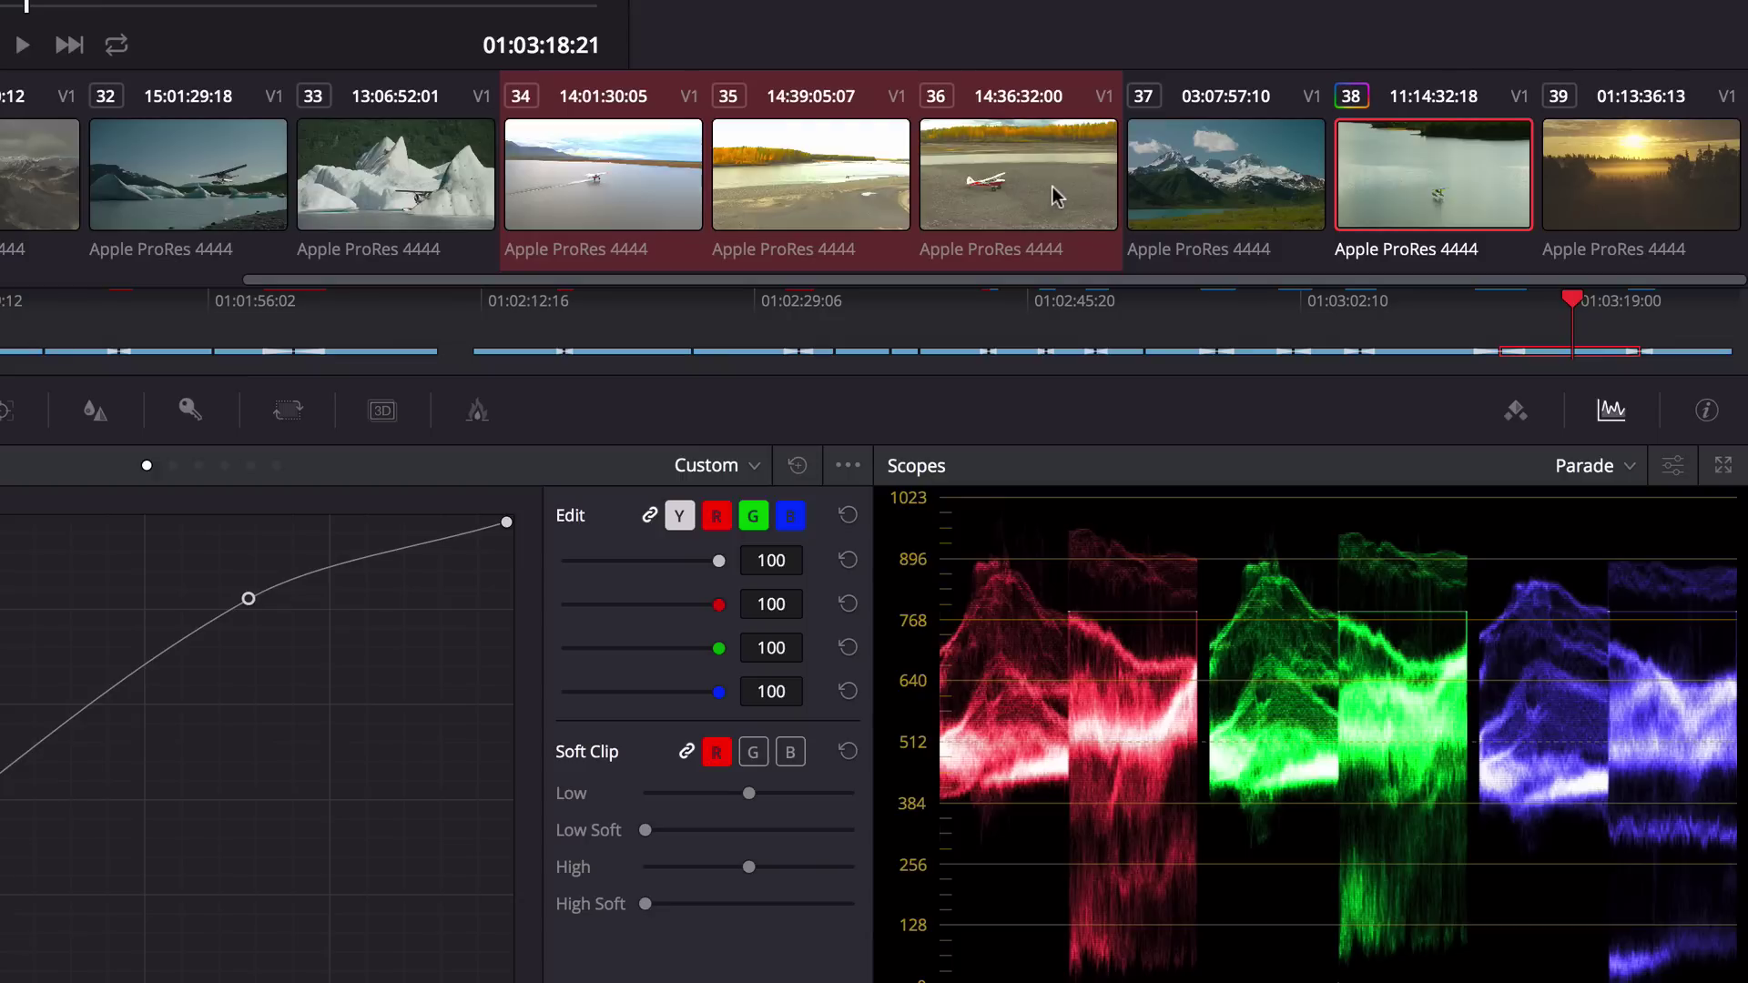
pyautogui.rightClick(1399, 157)
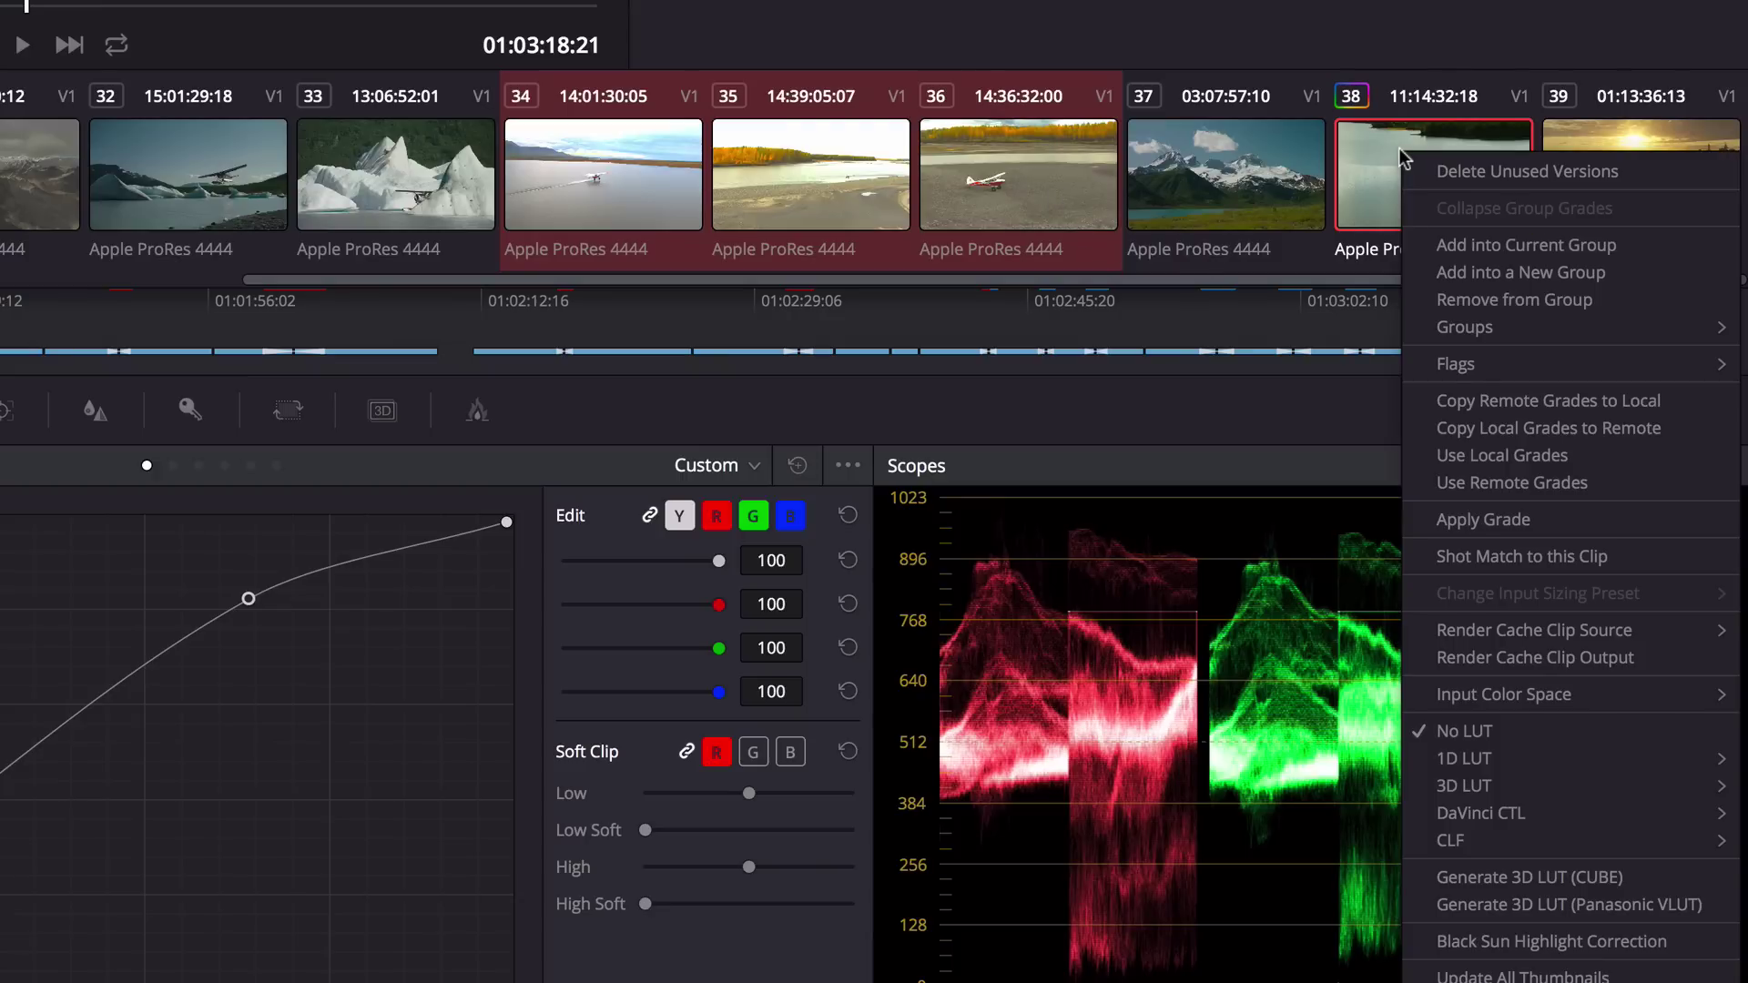
pyautogui.click(1489, 546)
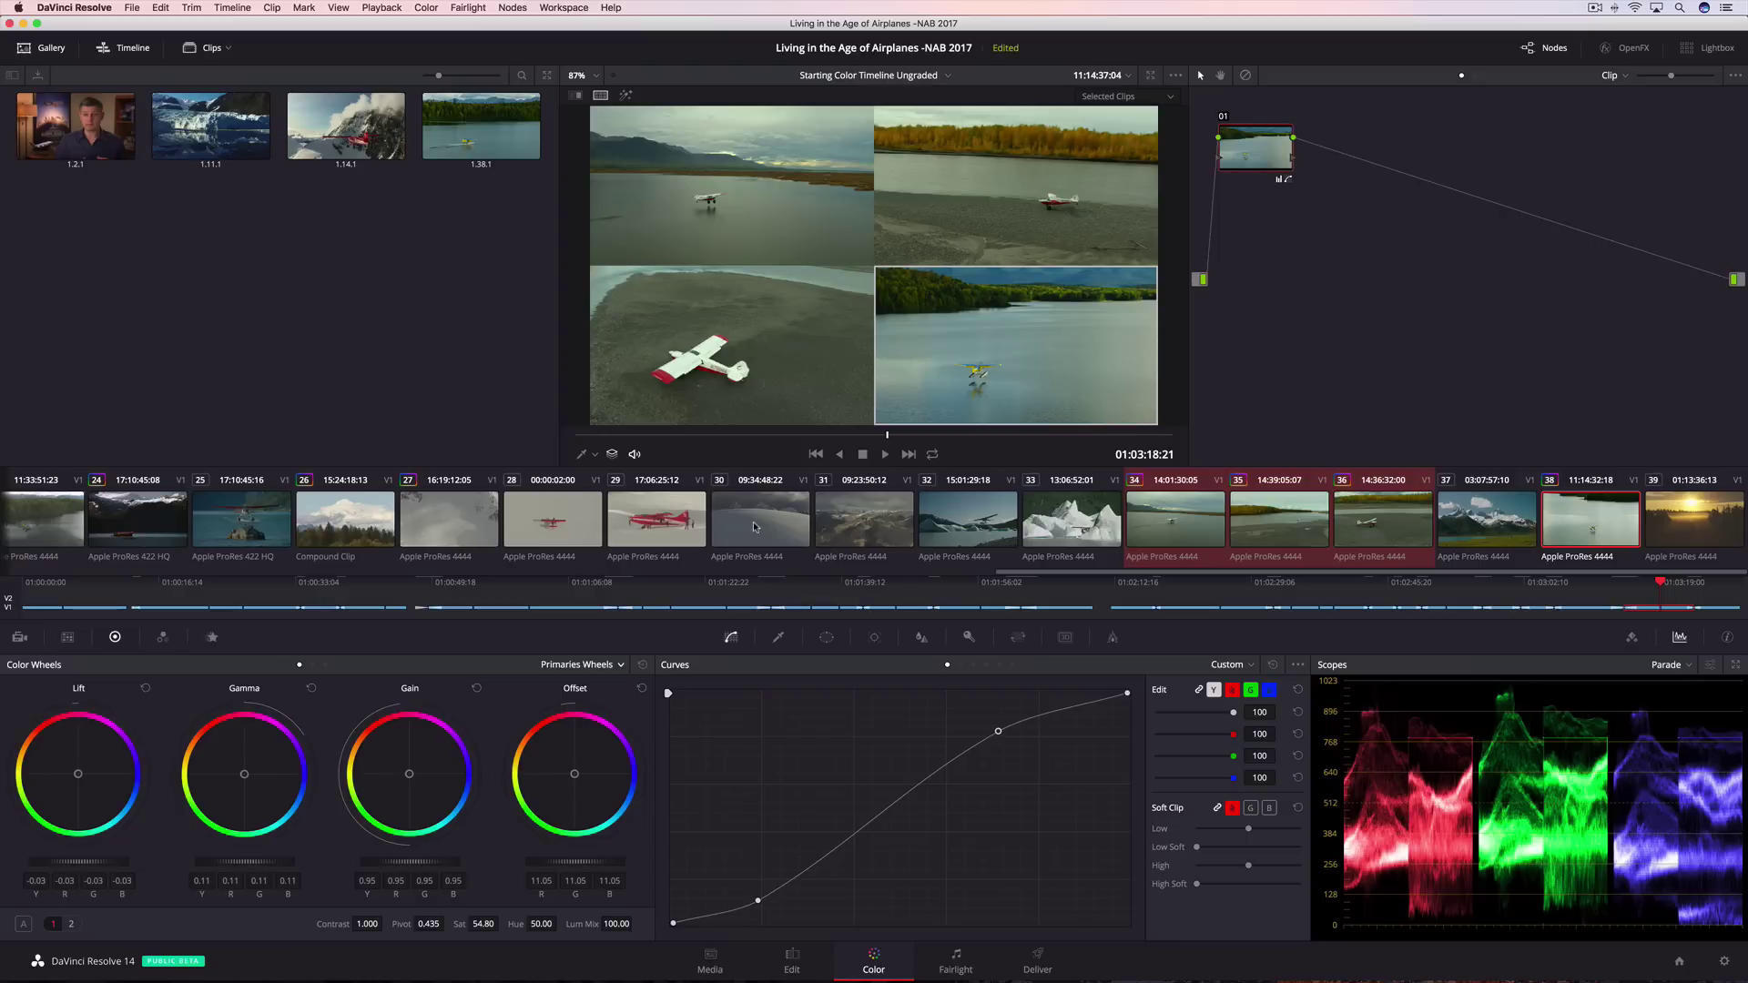
# Play snowy clip 30, then lower Lift and raise Gain to about 1.3.
pyautogui.click(753, 526)
pyautogui.press('space')
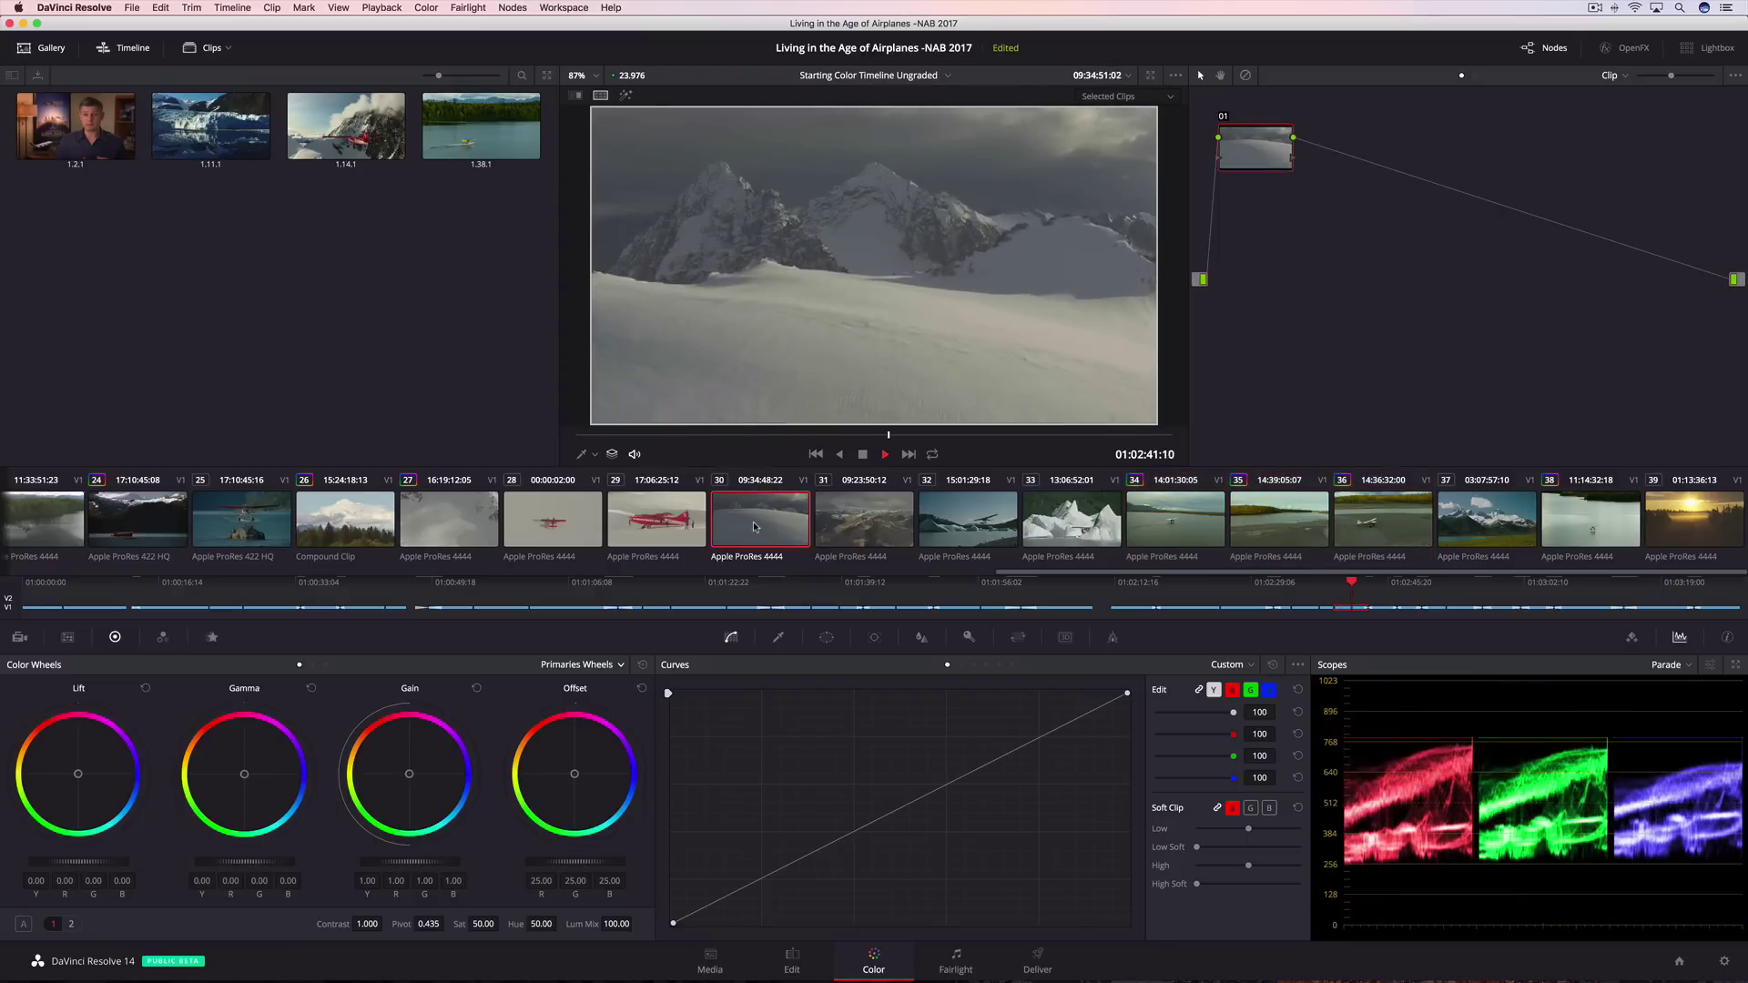
pyautogui.press('space')
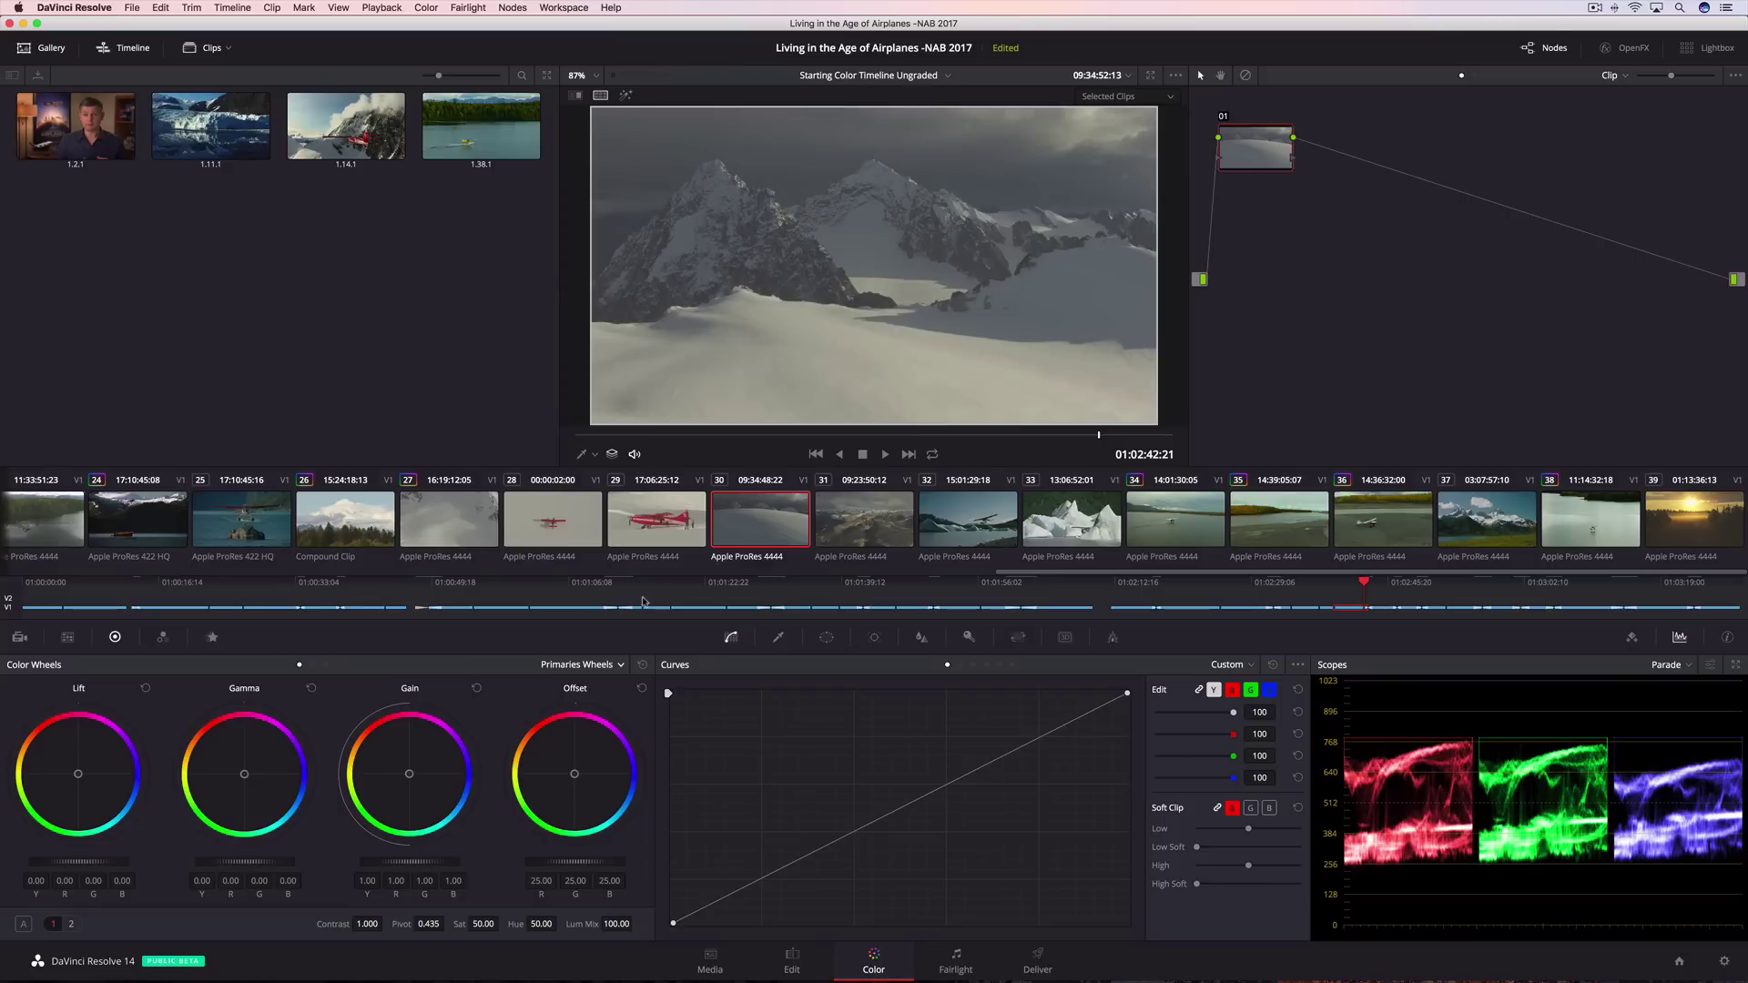
pyautogui.moveTo(78, 775); pyautogui.dragTo(79, 774)
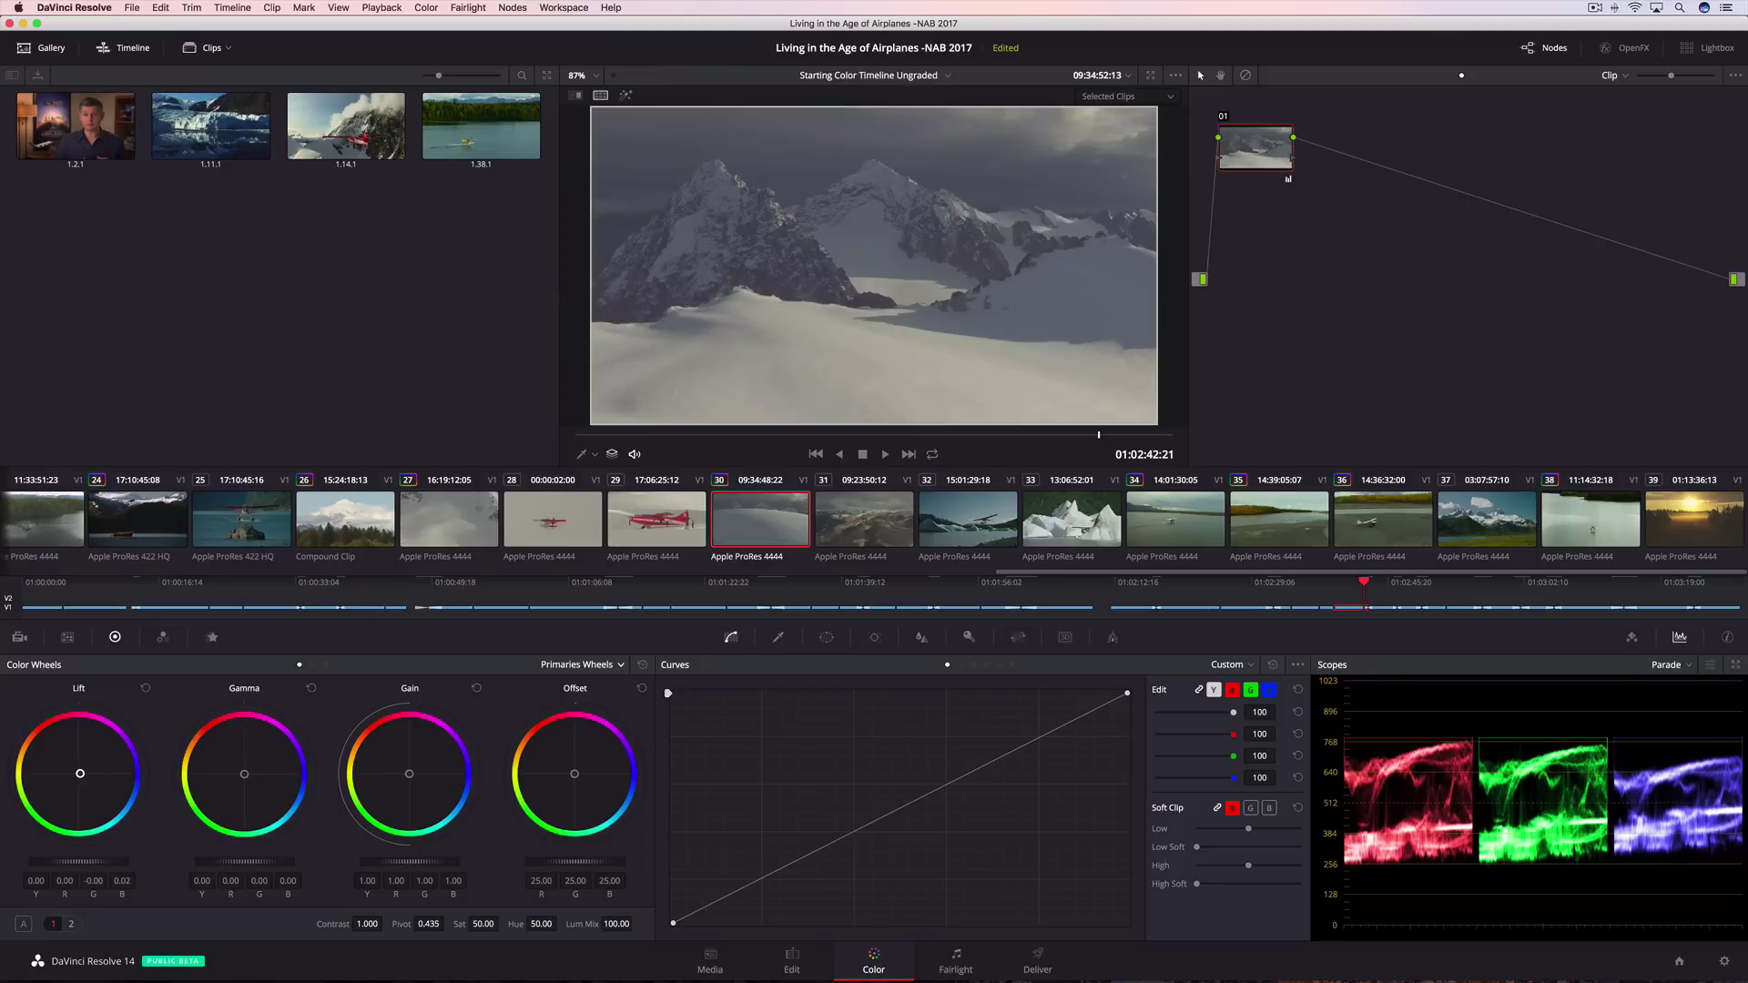
pyautogui.moveTo(409, 774); pyautogui.dragTo(410, 772)
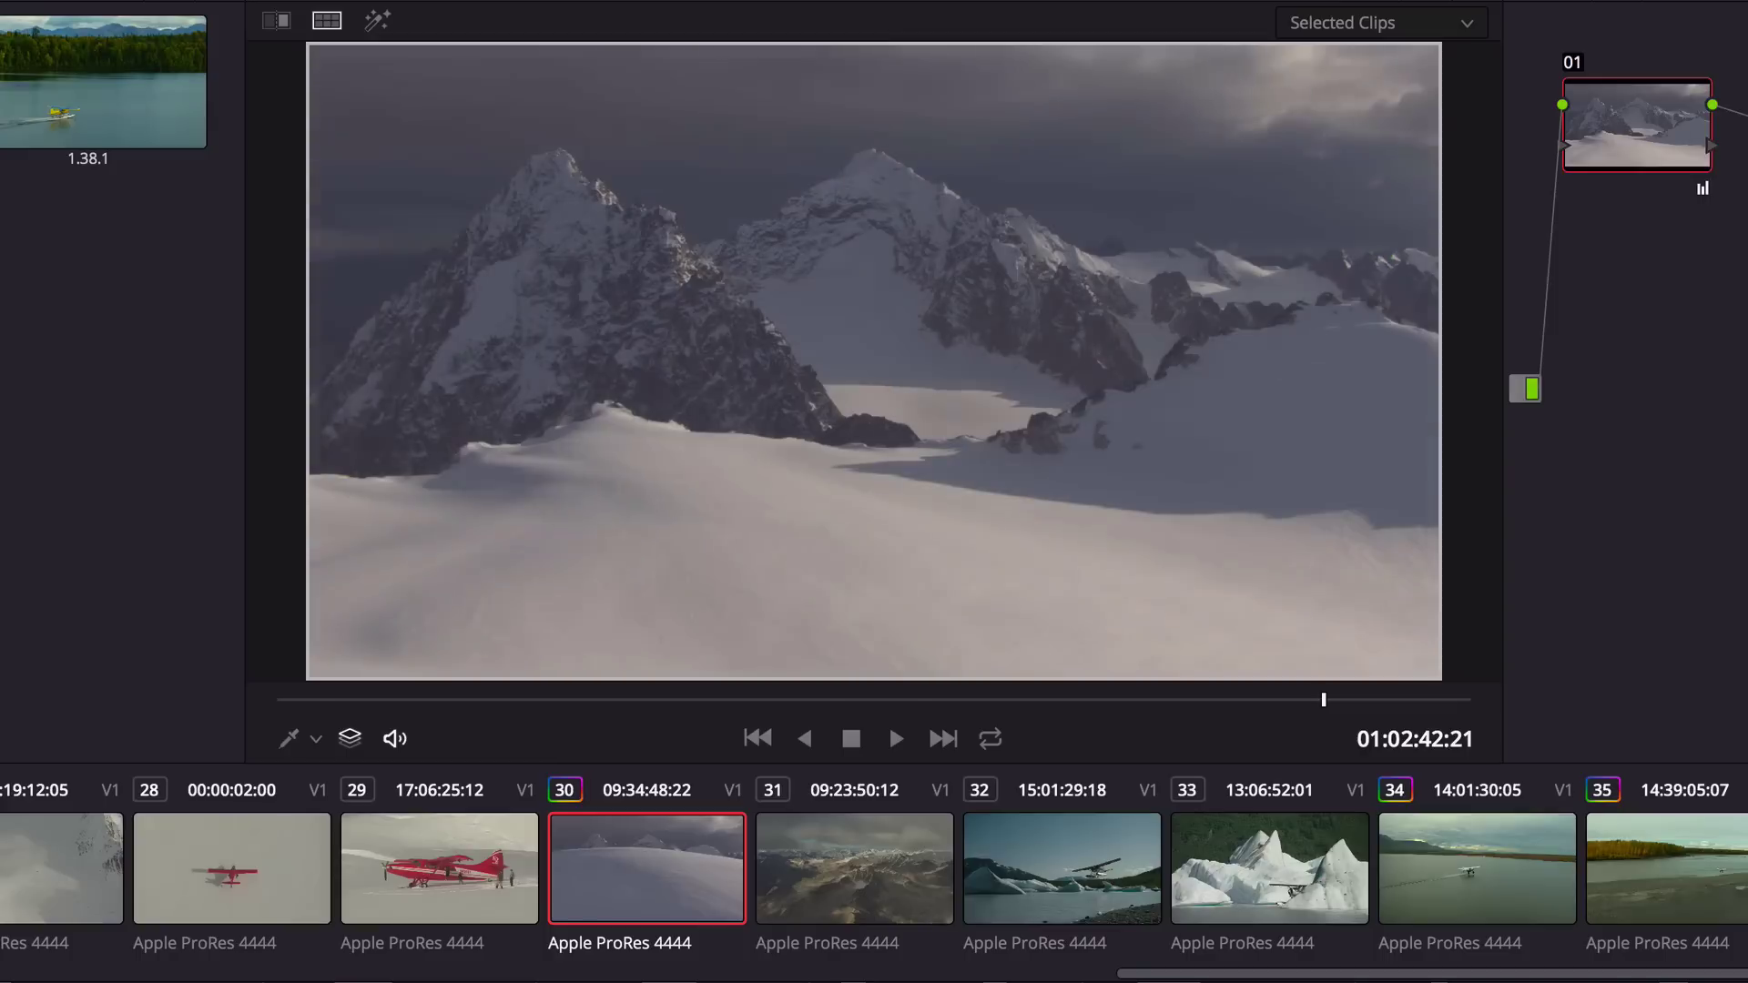
pyautogui.moveTo(113, 861); pyautogui.dragTo(95, 861)
pyautogui.moveTo(400, 861); pyautogui.dragTo(428, 861)
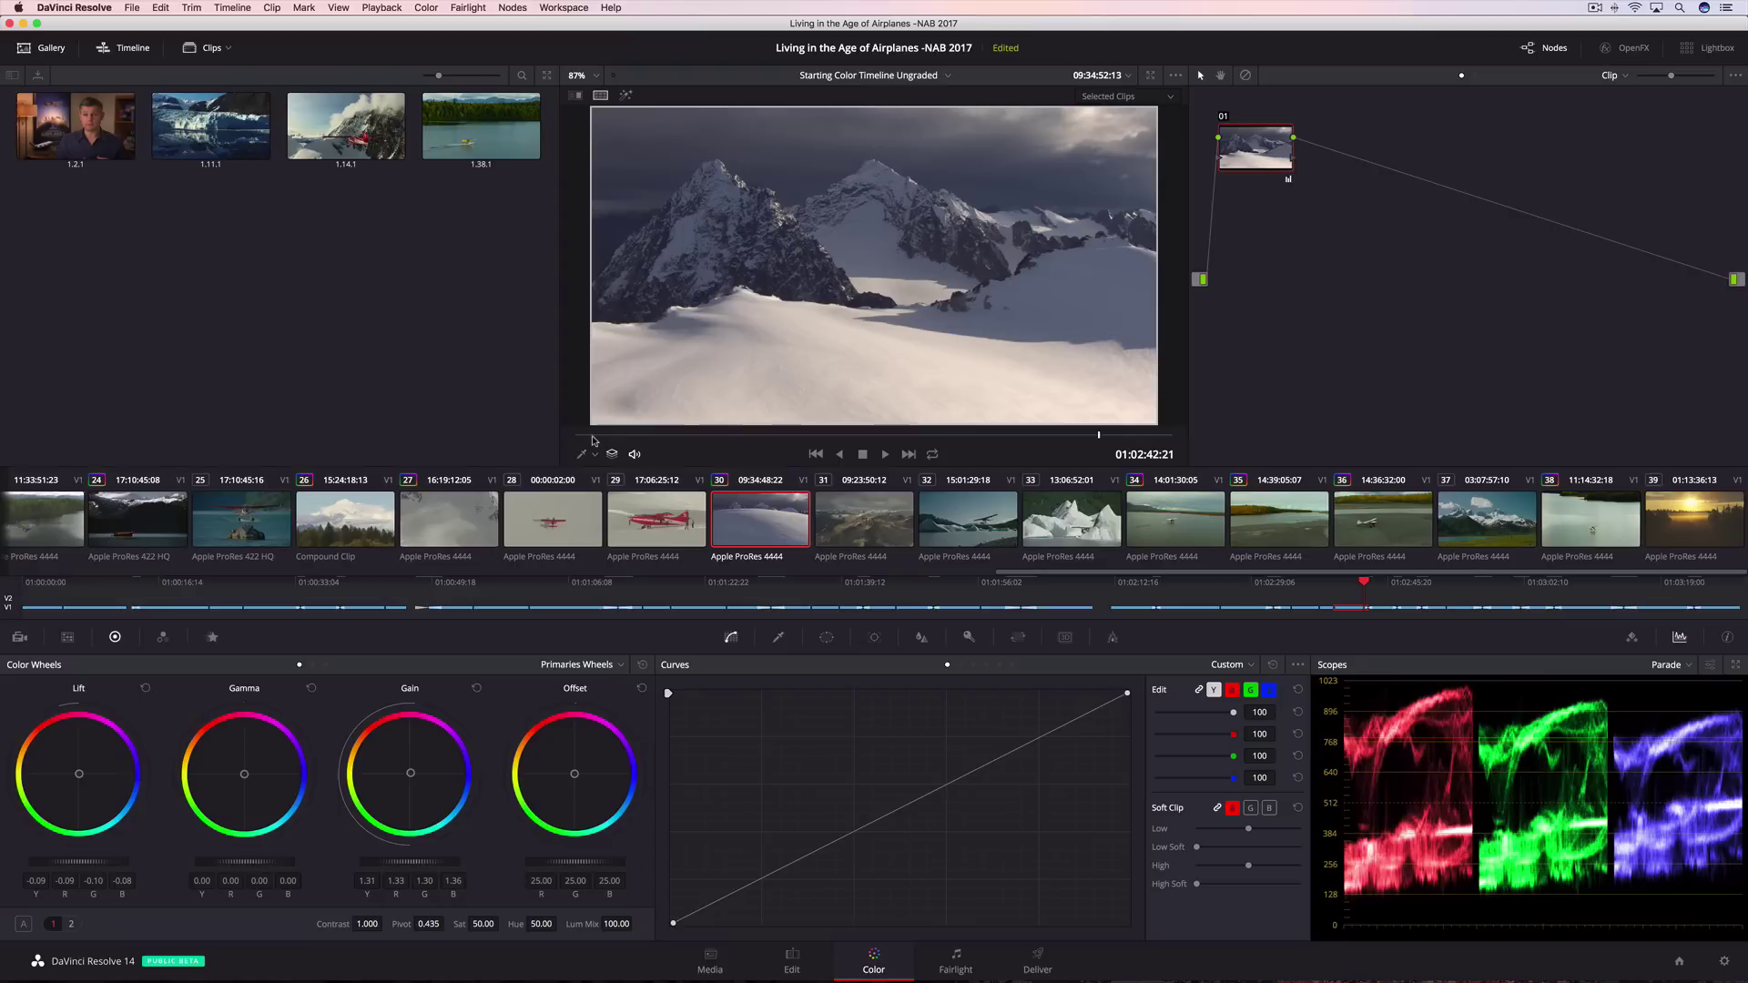
# In Primaries Bars, give clip 25 shadow blue 0.03, greener midtones, highlight blue 1.14, gain 1.60.
pyautogui.click(244, 525)
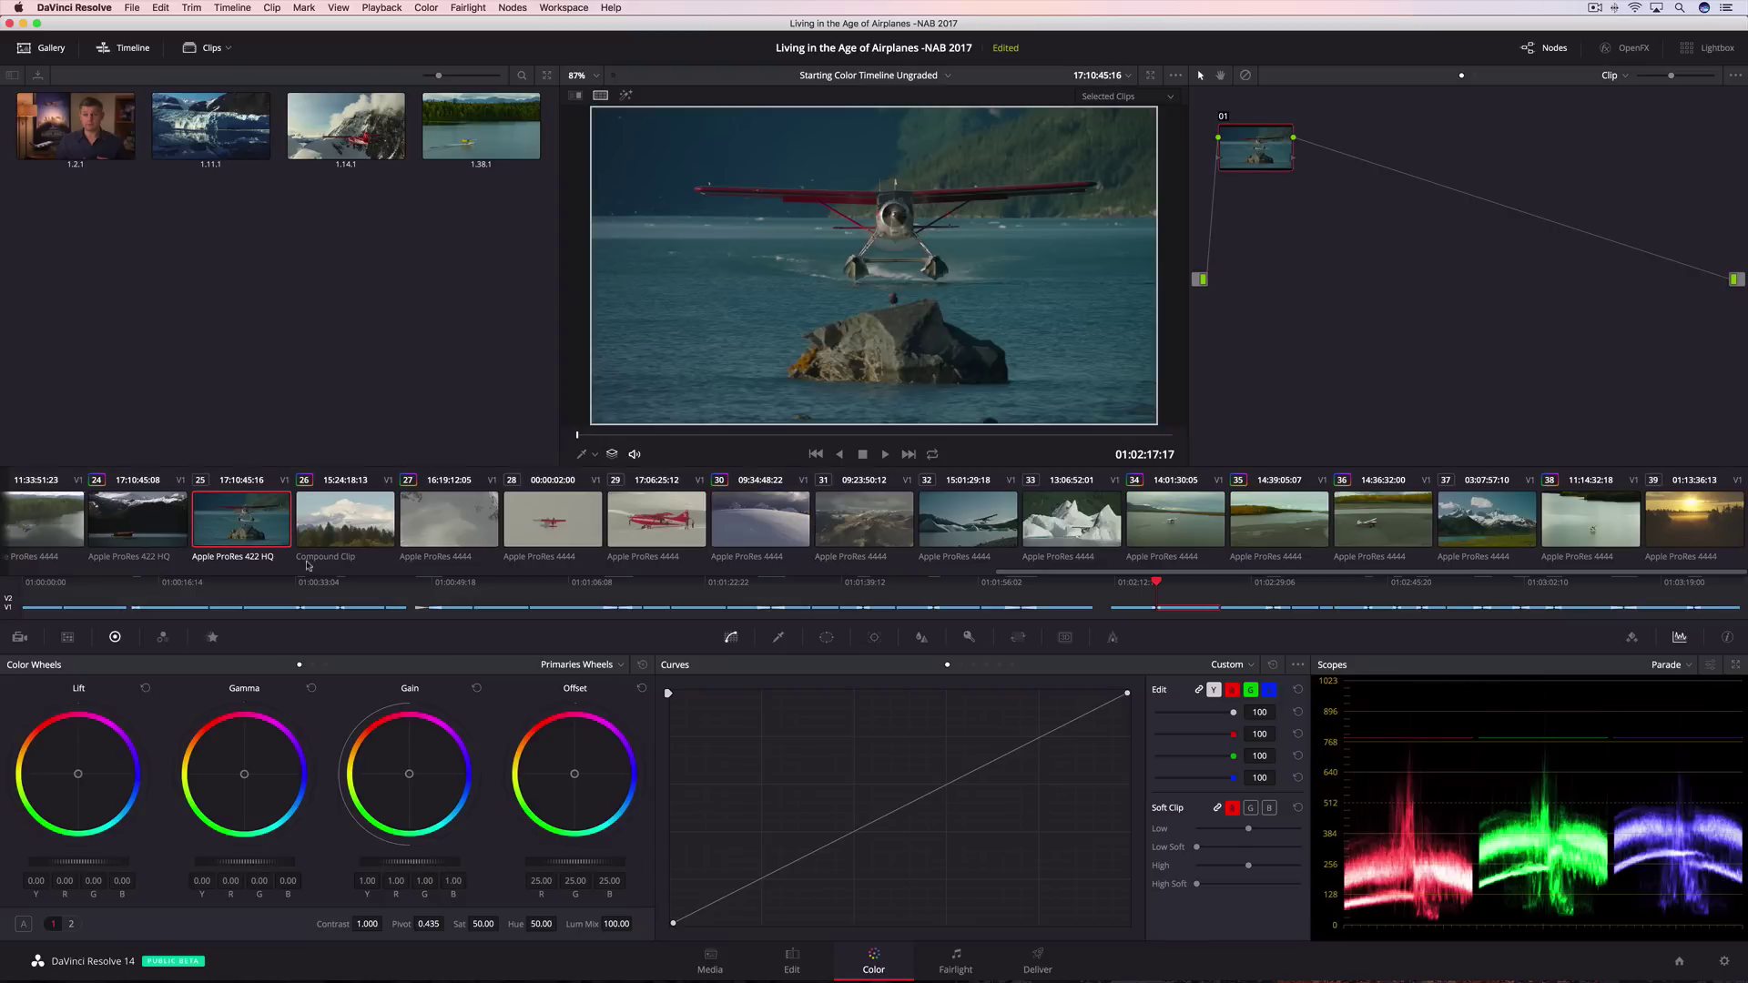
pyautogui.click(614, 666)
pyautogui.click(615, 699)
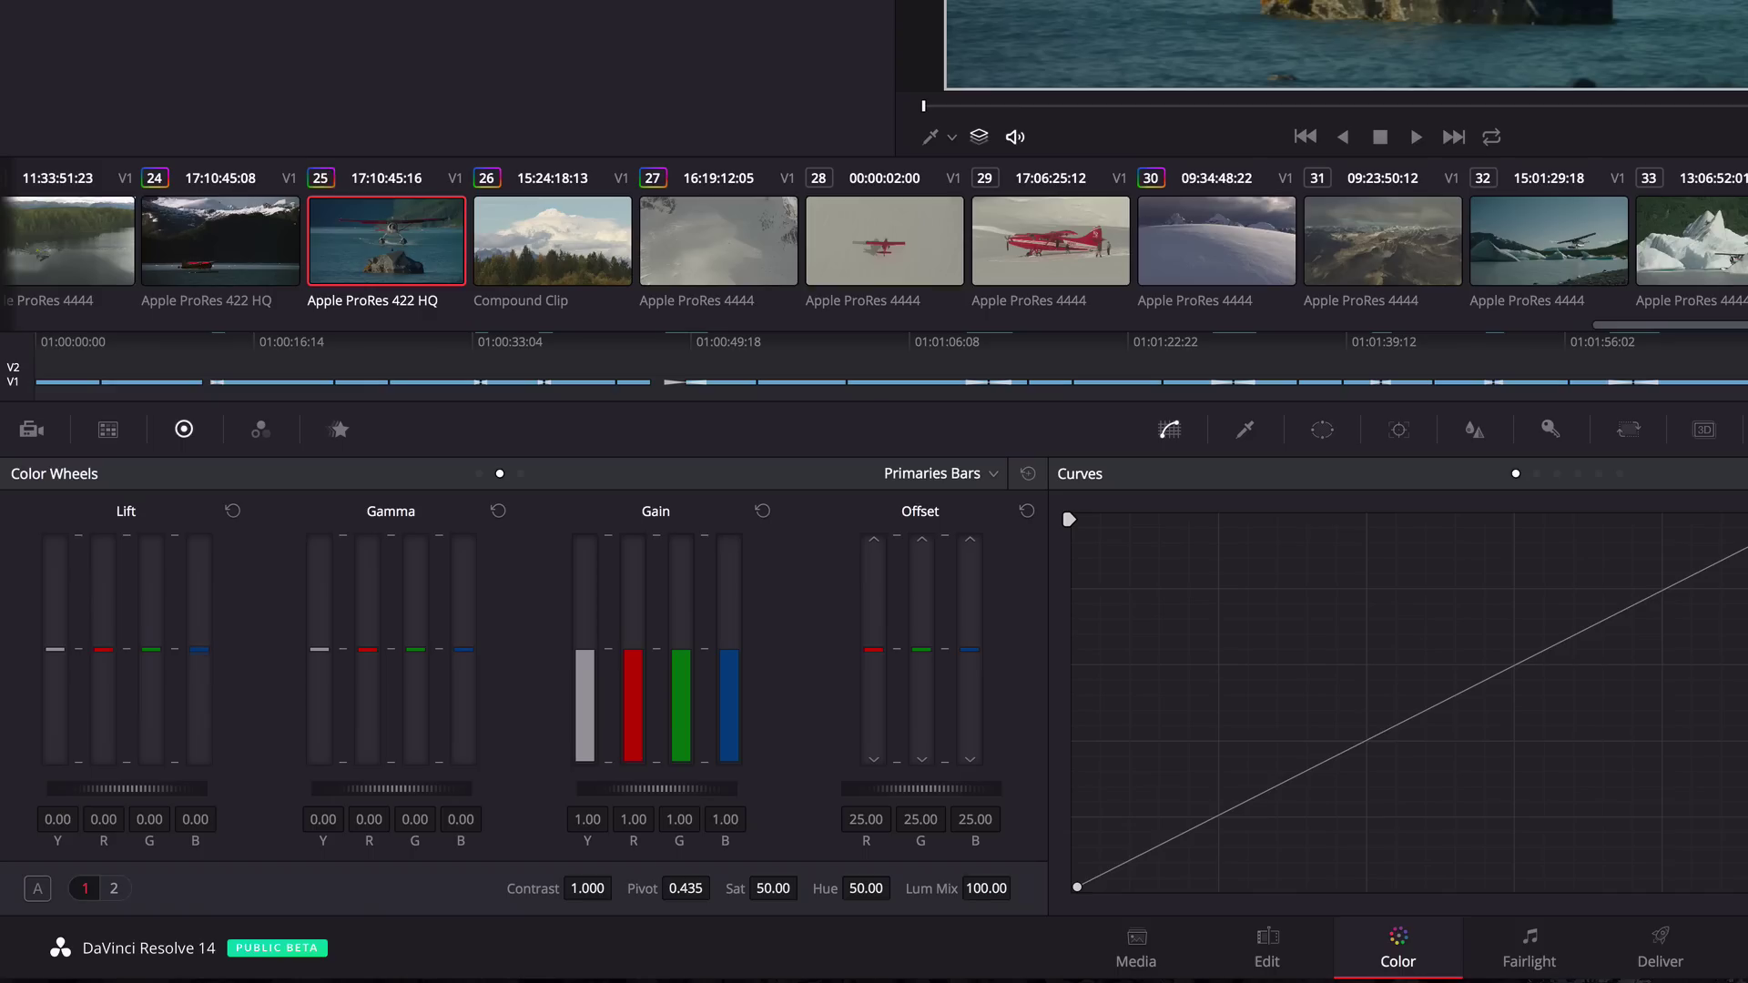
pyautogui.moveTo(124, 774); pyautogui.dragTo(124, 777)
pyautogui.moveTo(199, 652); pyautogui.dragTo(198, 647)
pyautogui.moveTo(406, 656); pyautogui.dragTo(411, 645)
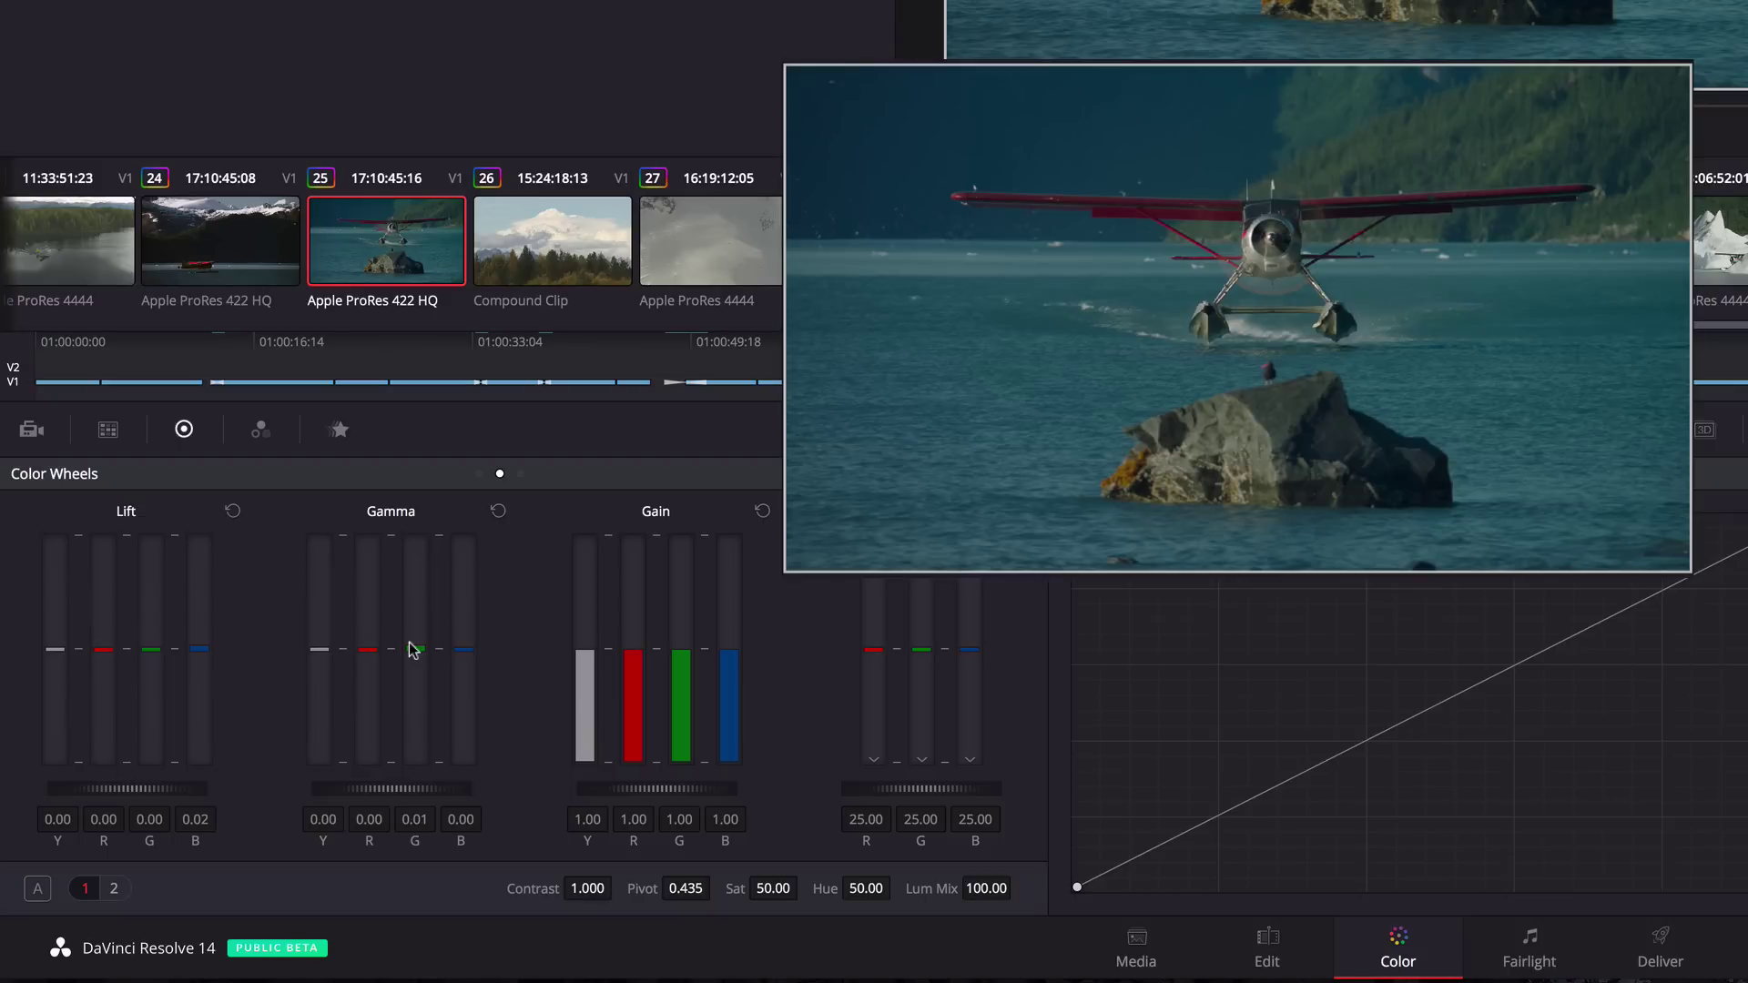
pyautogui.moveTo(728, 657); pyautogui.dragTo(728, 645)
pyautogui.moveTo(584, 649); pyautogui.dragTo(584, 616)
# Review the yellowish snowy mountain clip 13 and cool its temperature to -1130.
pyautogui.click(247, 538)
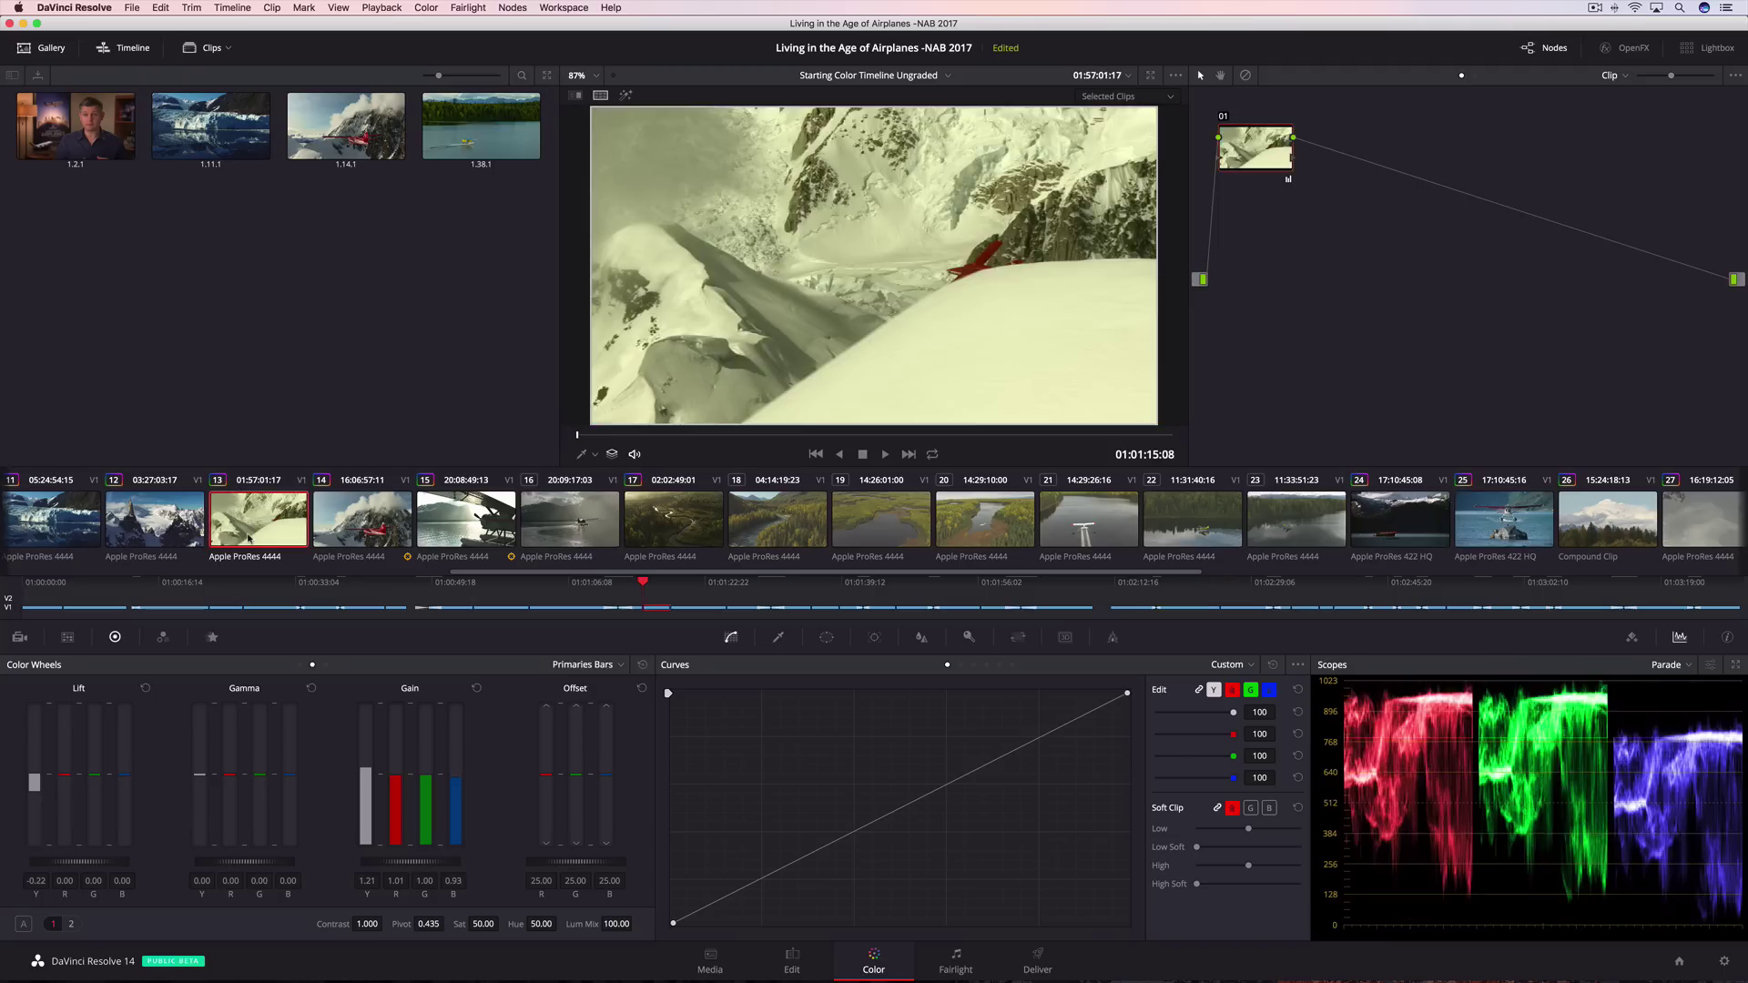
pyautogui.press('space')
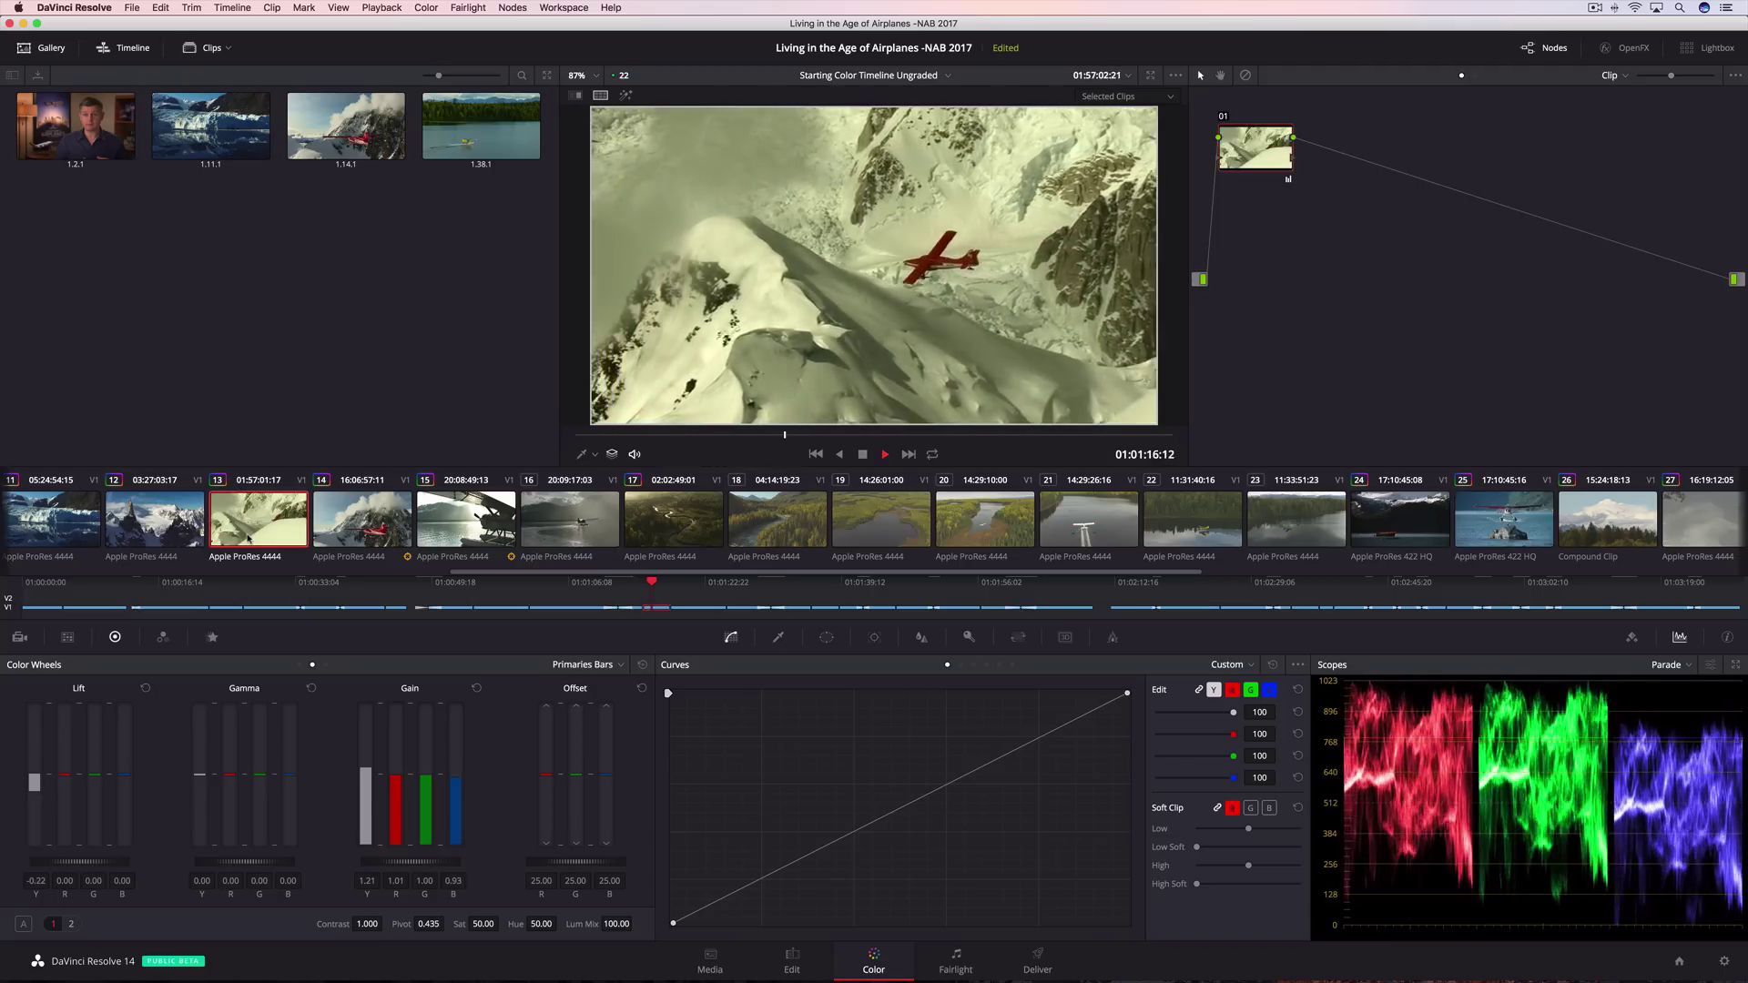
pyautogui.press('space')
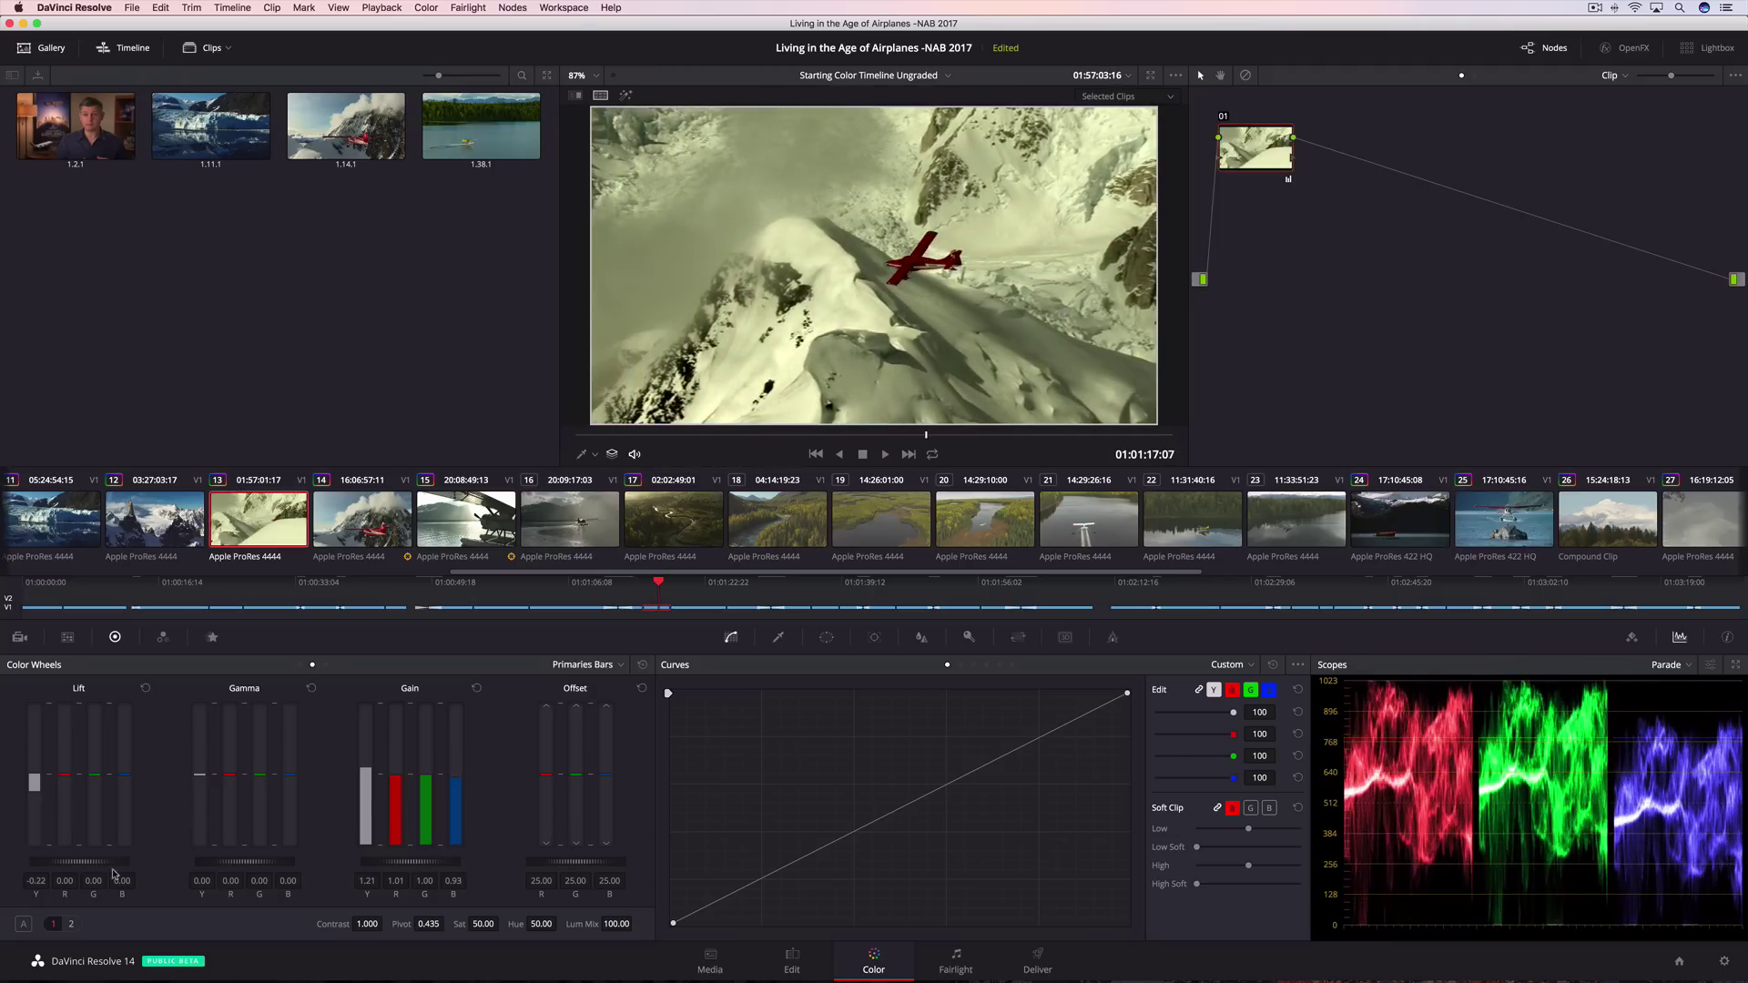
pyautogui.click(73, 924)
pyautogui.moveTo(215, 927); pyautogui.dragTo(234, 925)
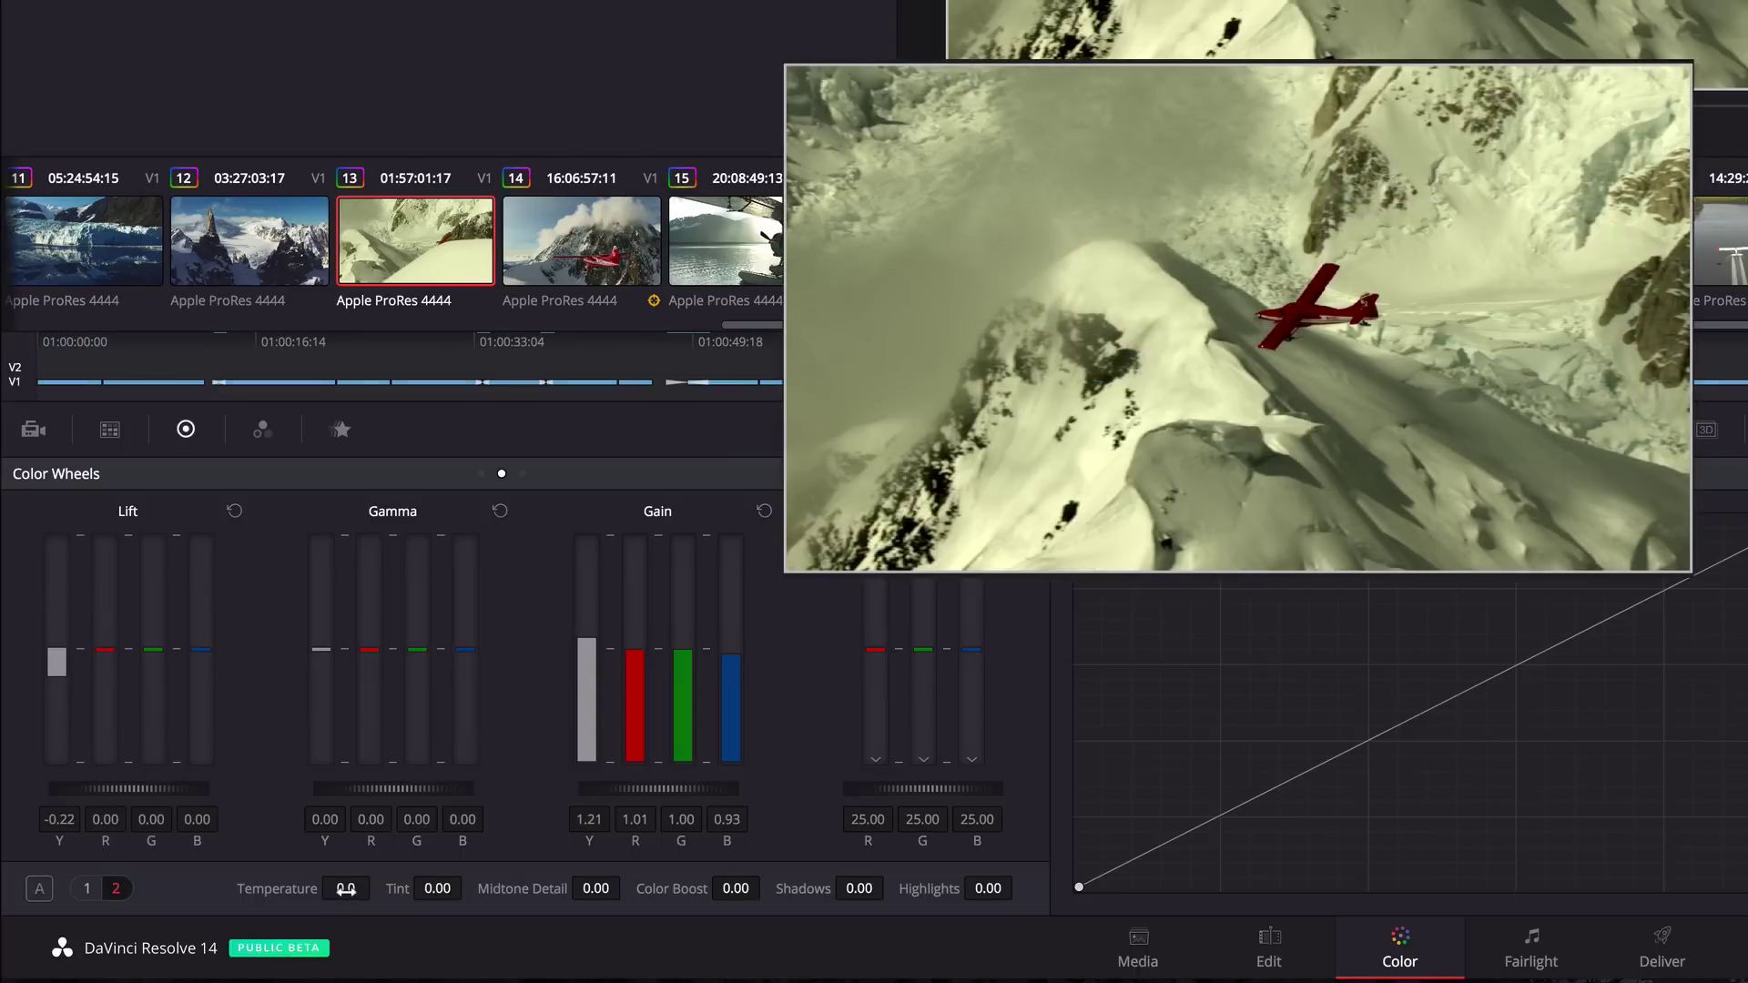
pyautogui.moveTo(376, 884); pyautogui.dragTo(437, 889)
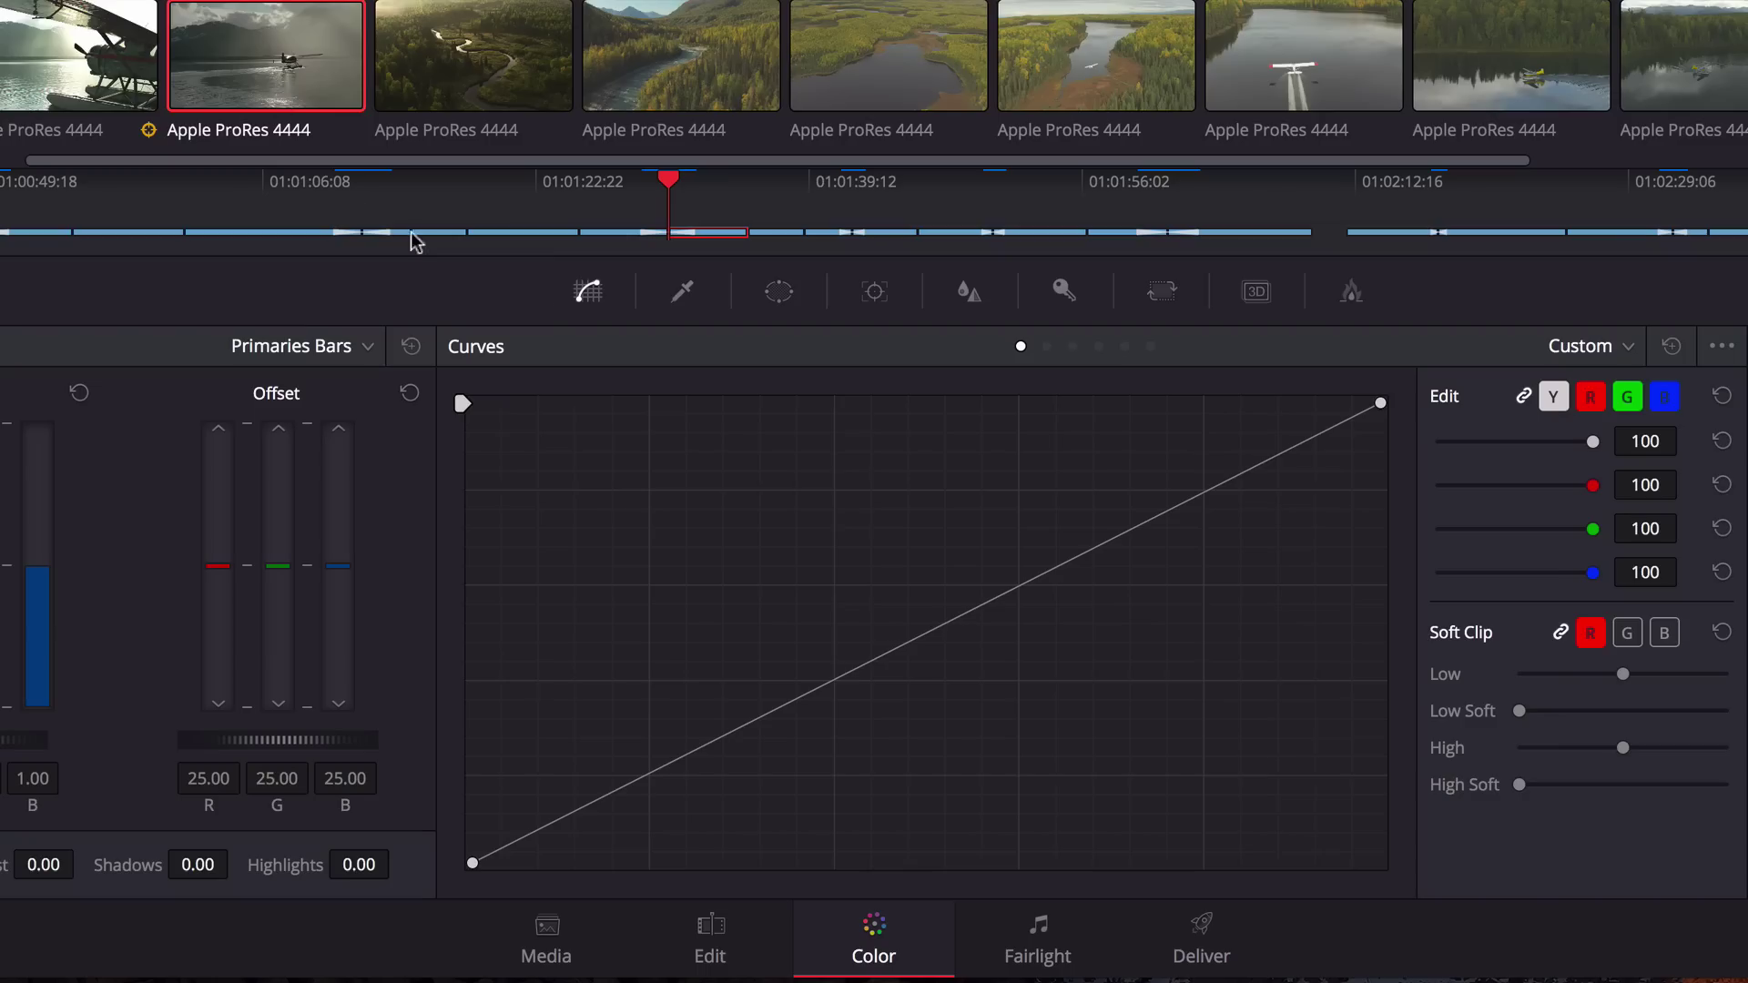
# Return to Custom curves and raise the blue channel curve to cool the misty shot.
pyautogui.click(973, 665)
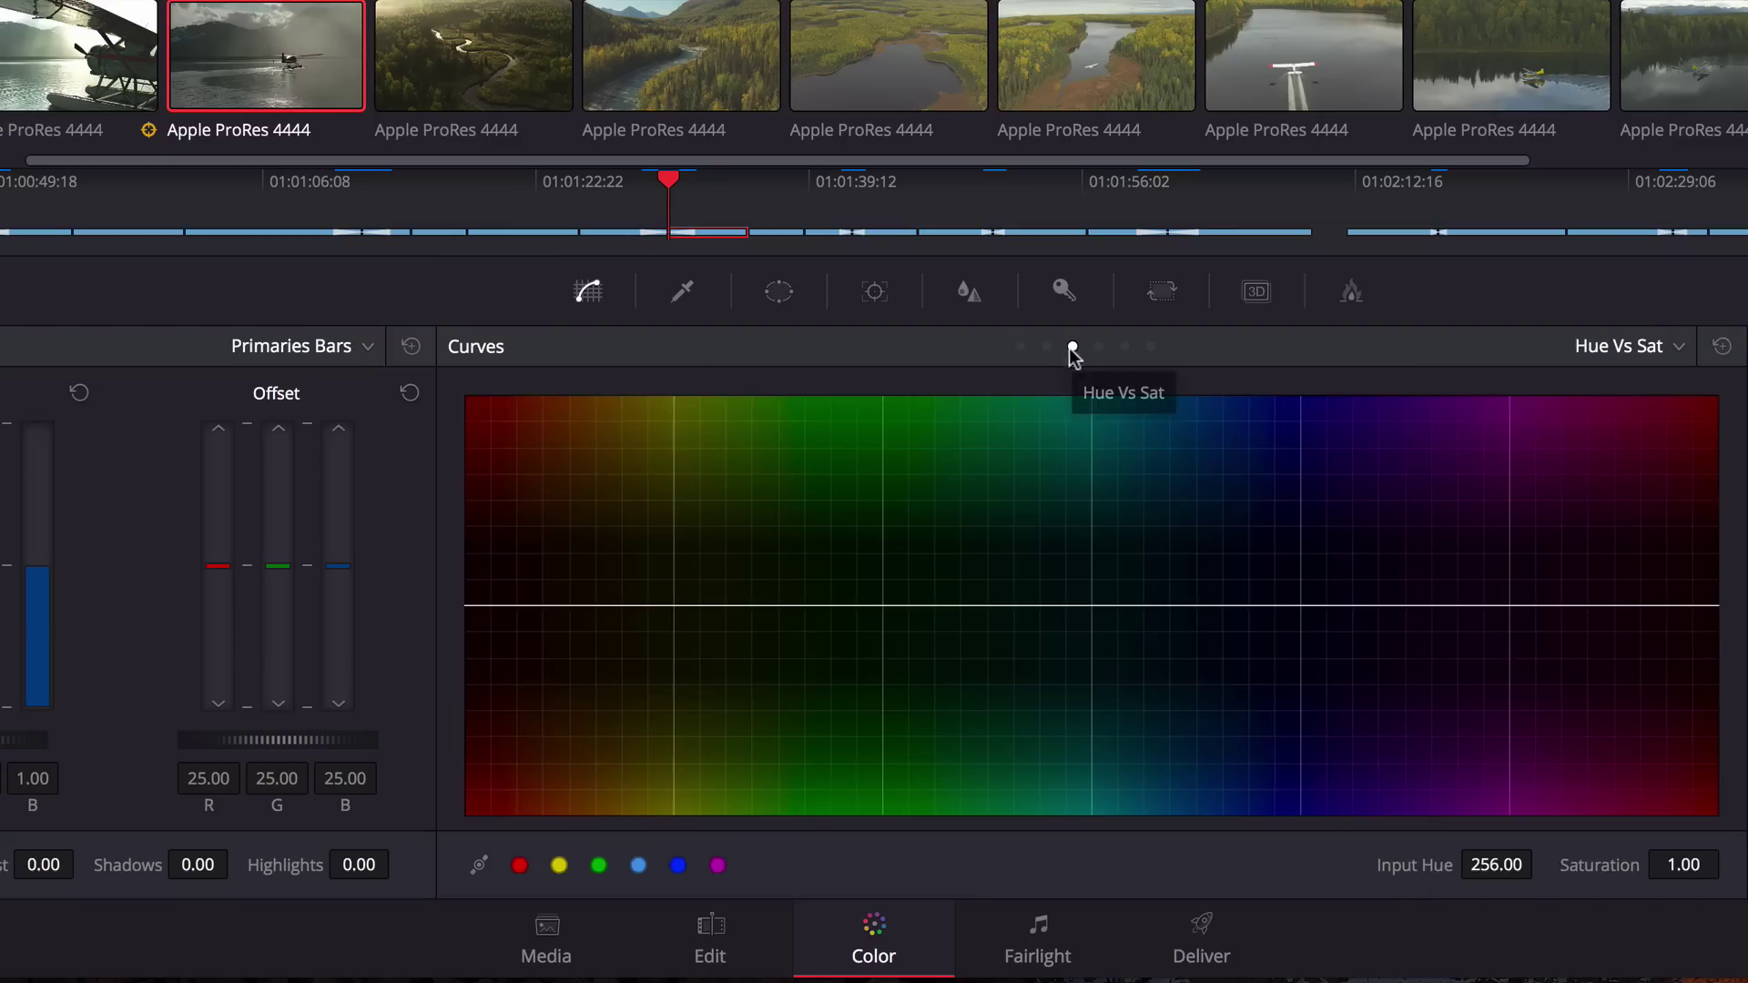
pyautogui.click(1151, 347)
pyautogui.click(1021, 347)
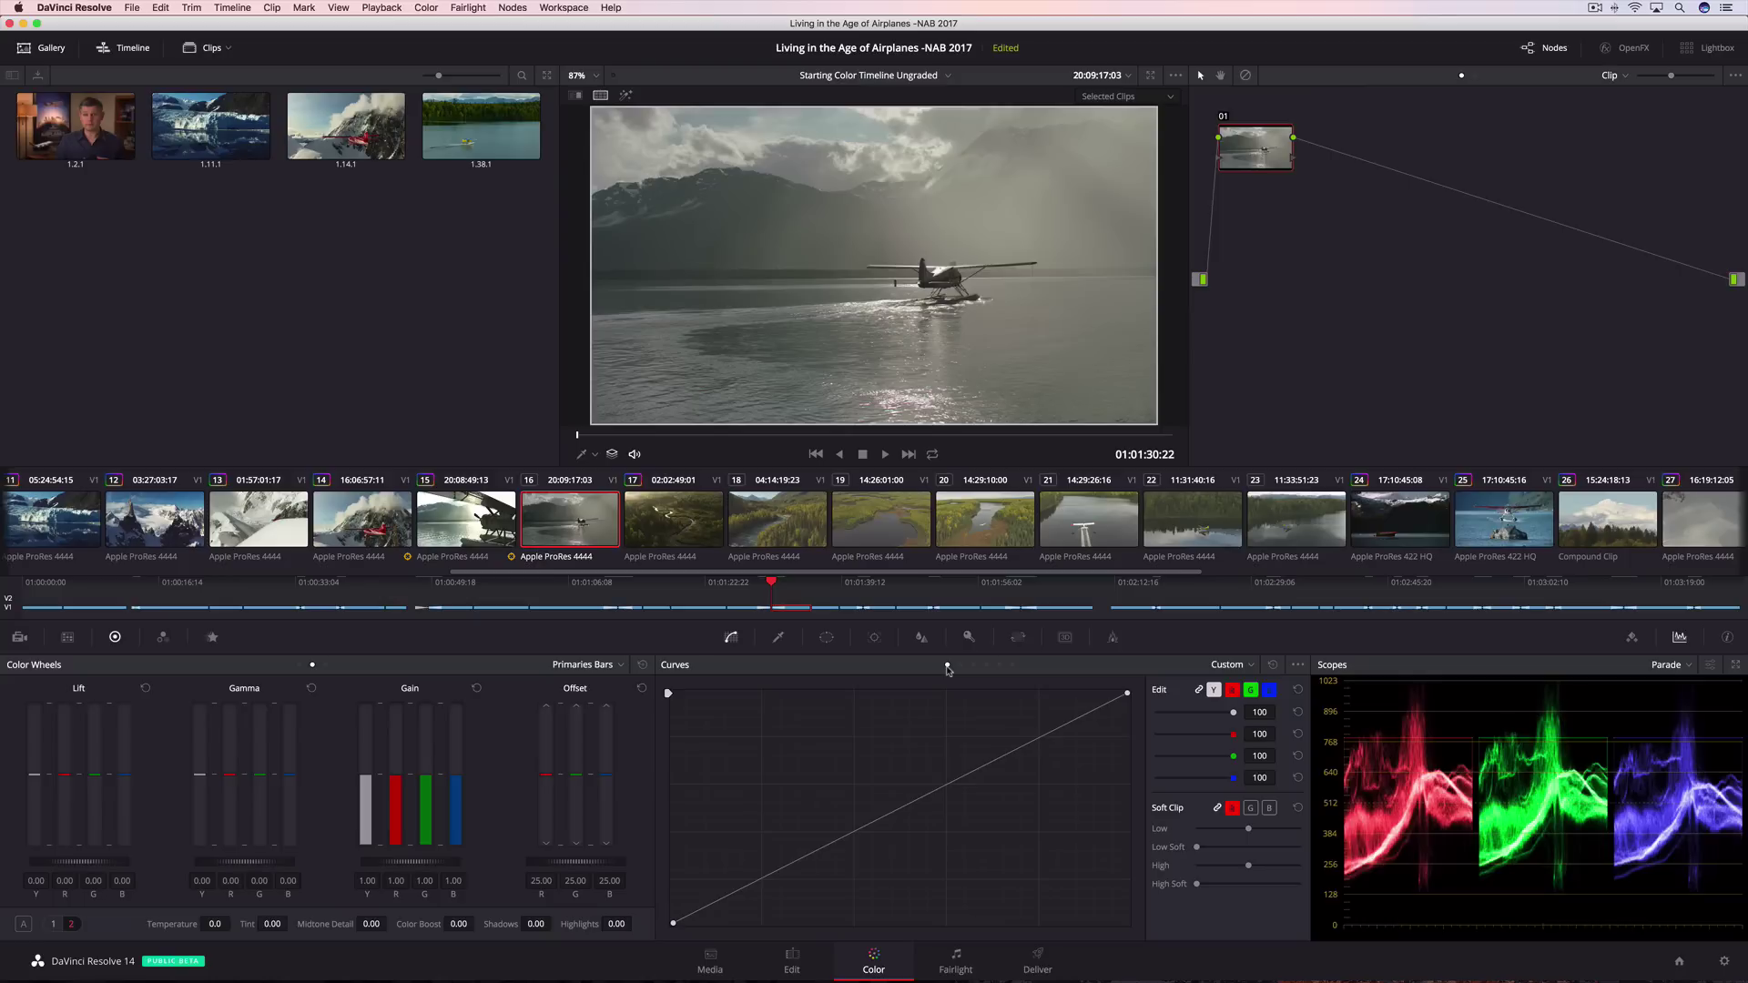
pyautogui.click(1268, 691)
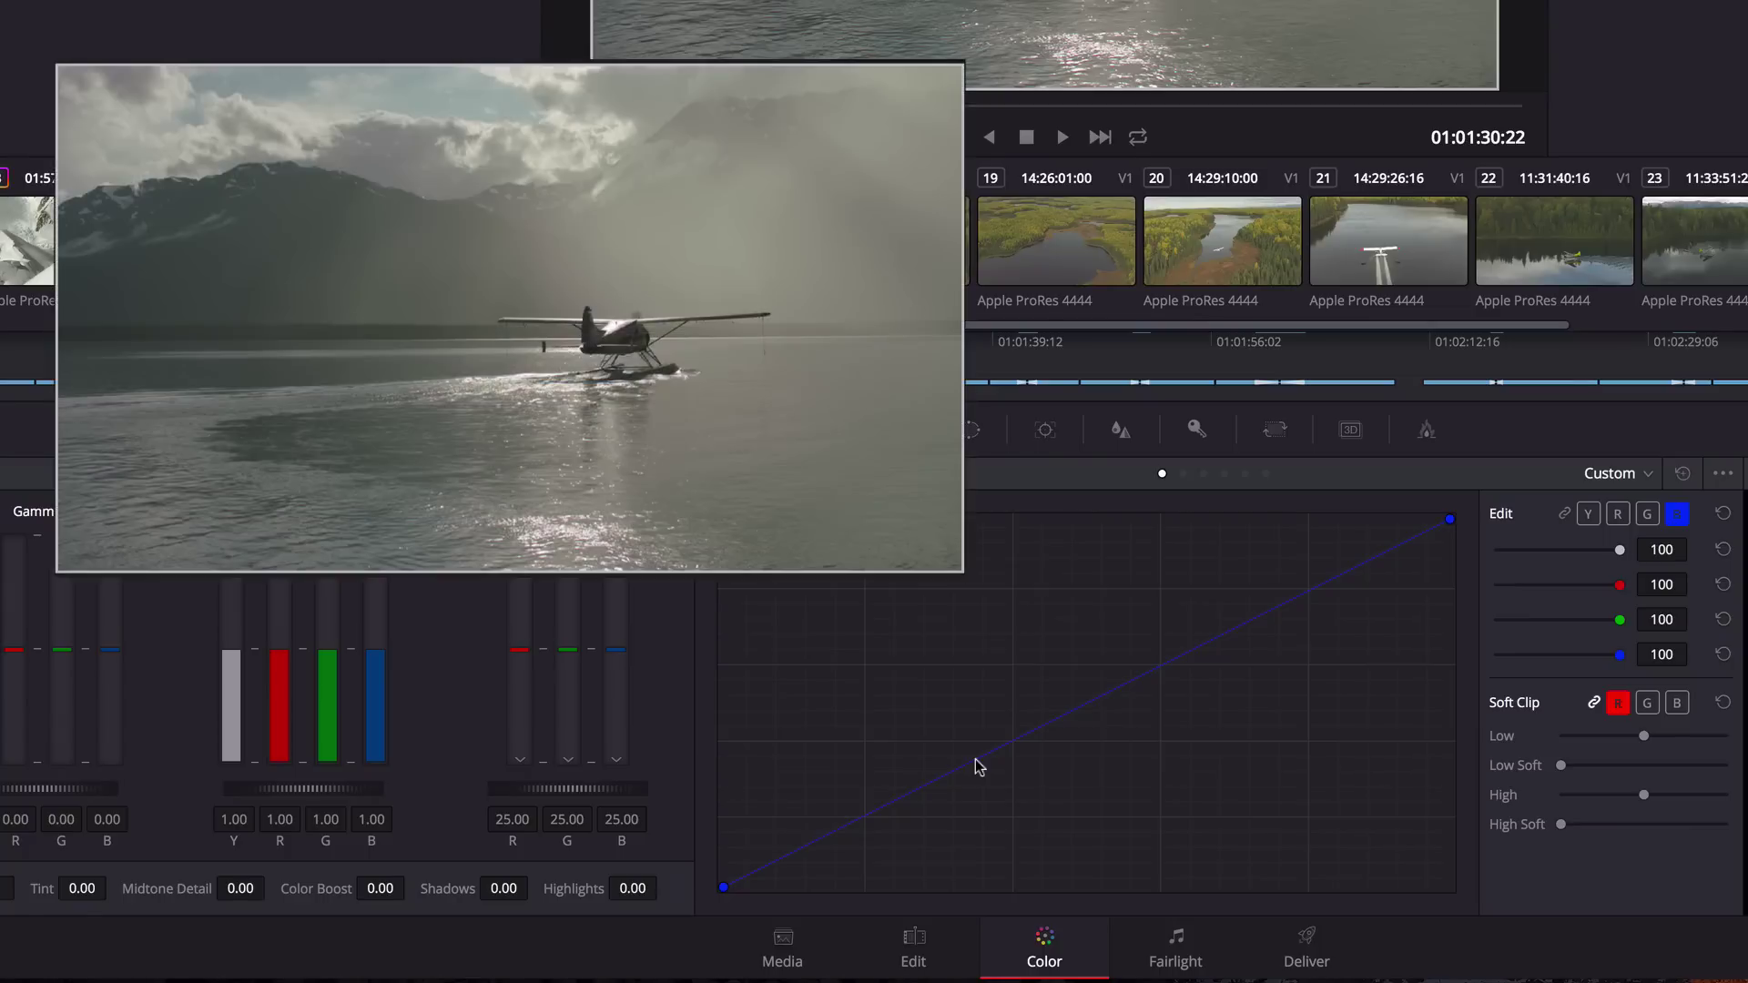
pyautogui.moveTo(974, 761); pyautogui.dragTo(970, 744)
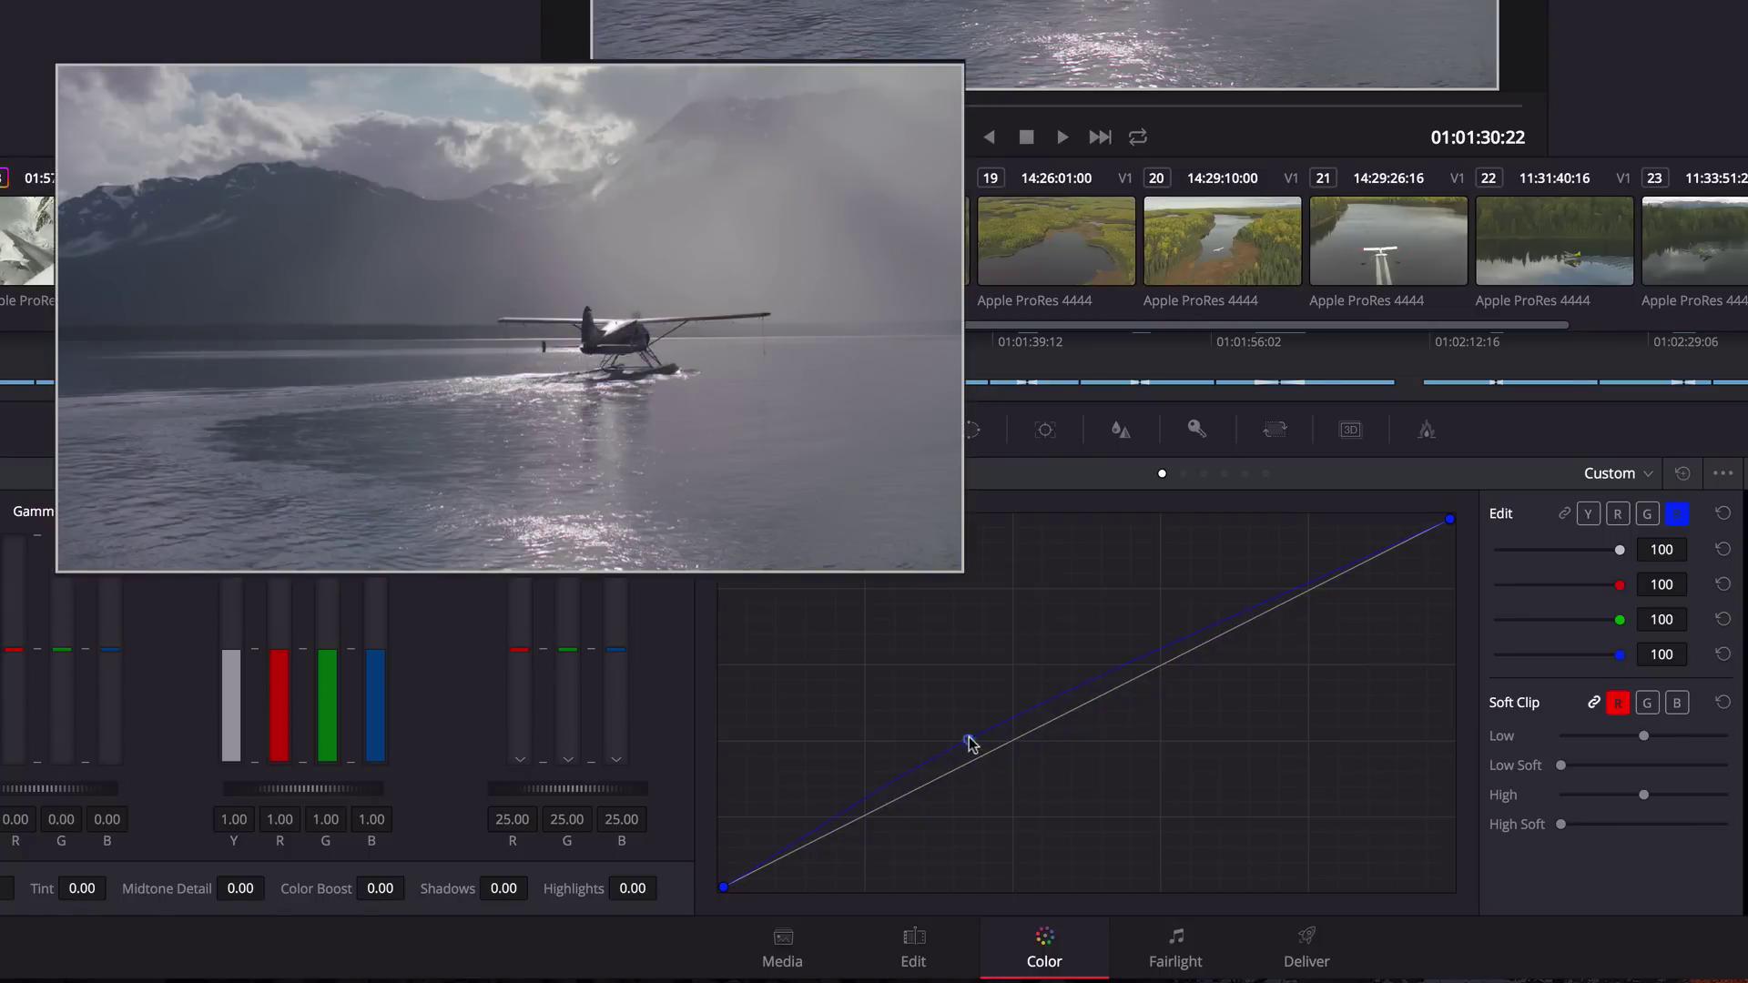
# Pull the red curve below the diagonal and draw an S-shaped luma curve.
pyautogui.click(1613, 515)
pyautogui.moveTo(1292, 599); pyautogui.dragTo(1274, 594)
pyautogui.moveTo(1046, 716); pyautogui.dragTo(1049, 734)
pyautogui.click(1588, 513)
pyautogui.moveTo(947, 778); pyautogui.dragTo(953, 828)
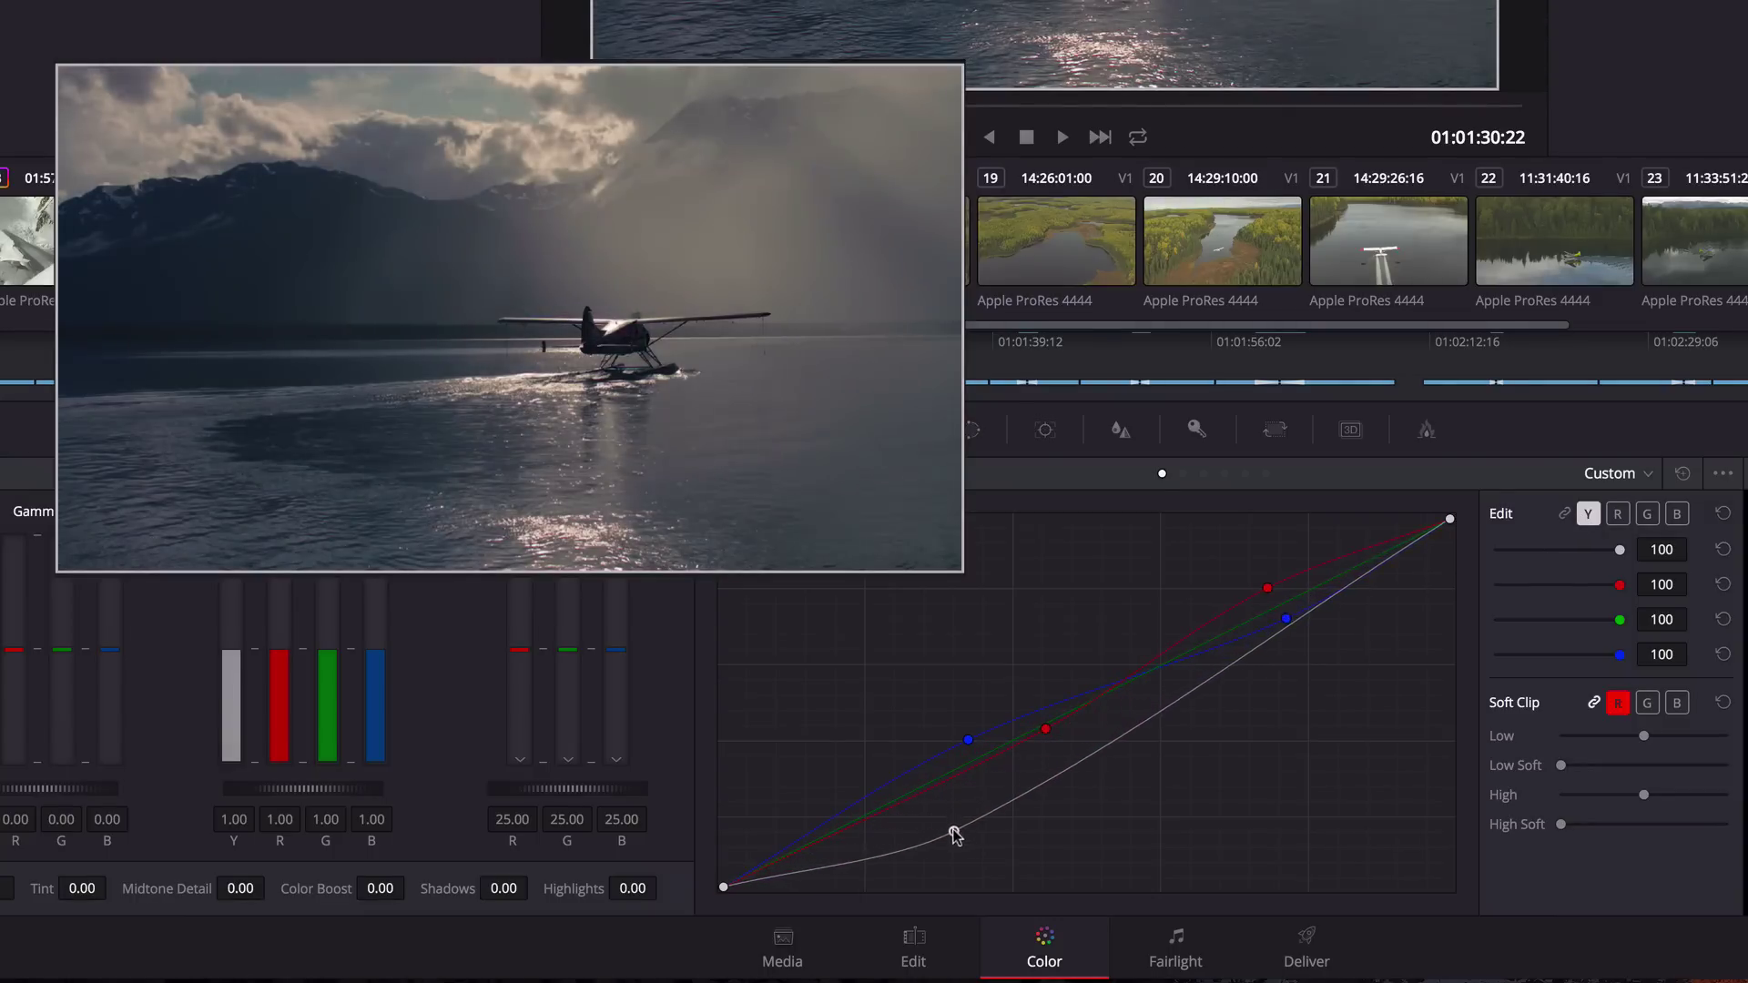
pyautogui.moveTo(1182, 702); pyautogui.dragTo(1191, 608)
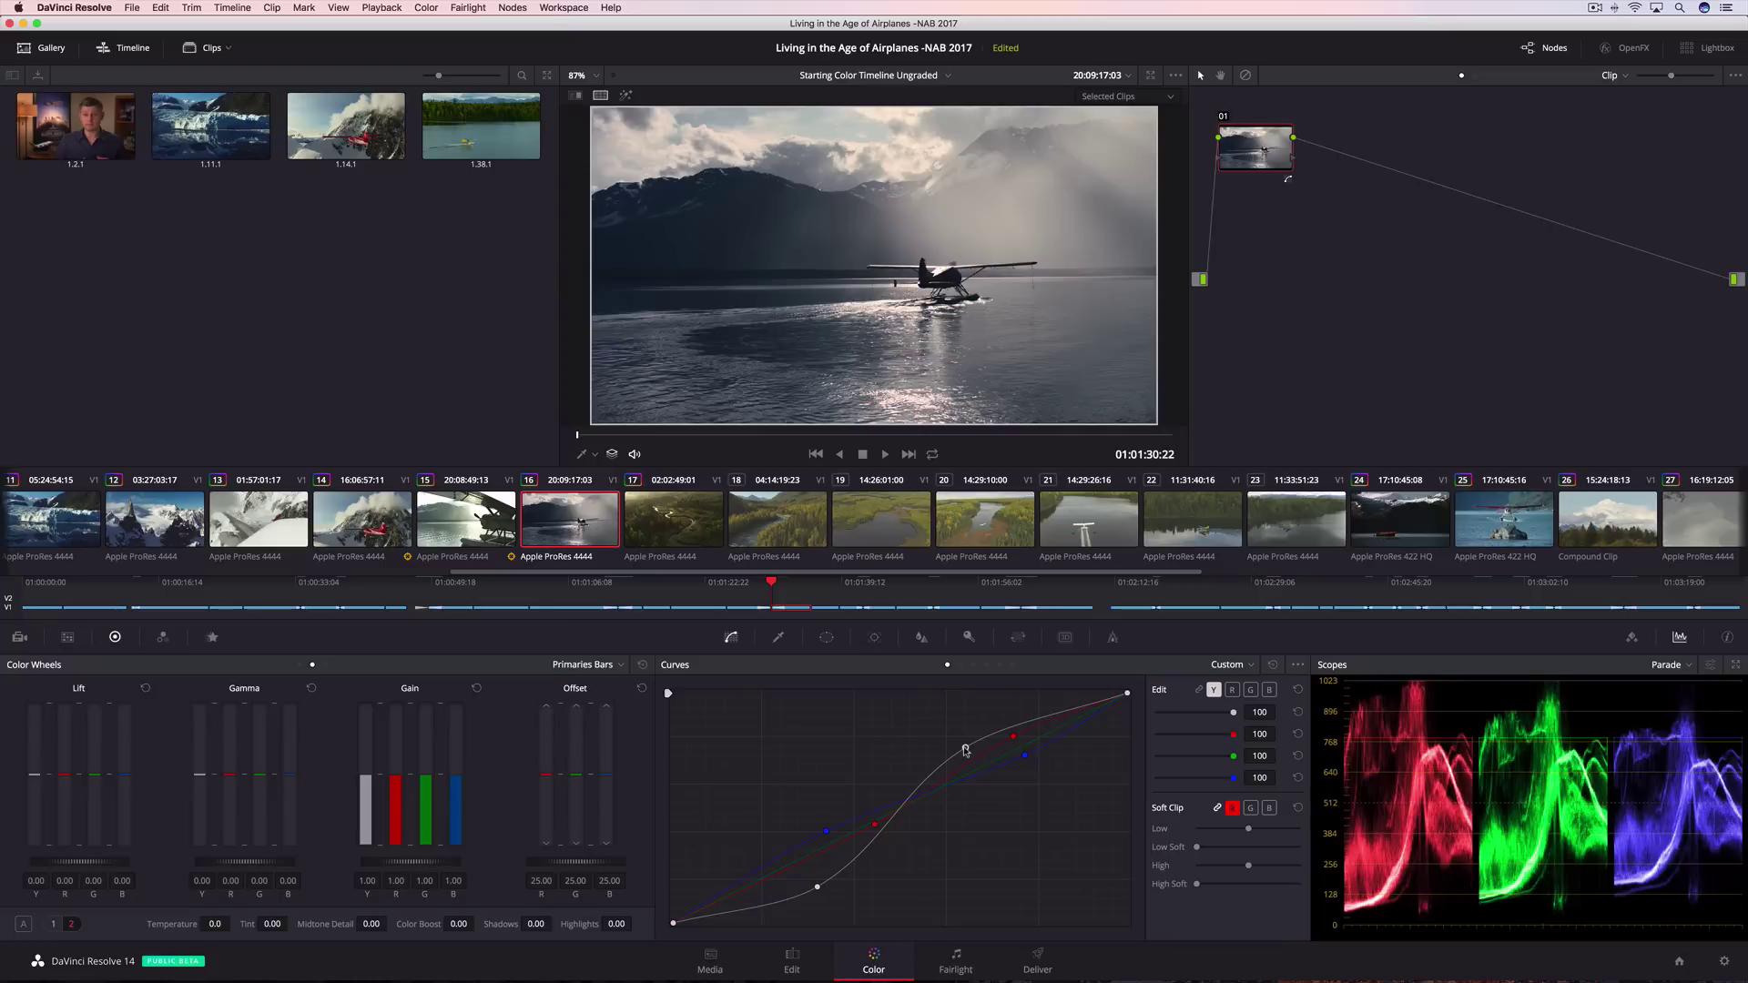
# Play the graded timeline and stop on the red plane among snowy peaks.
pyautogui.press('space')
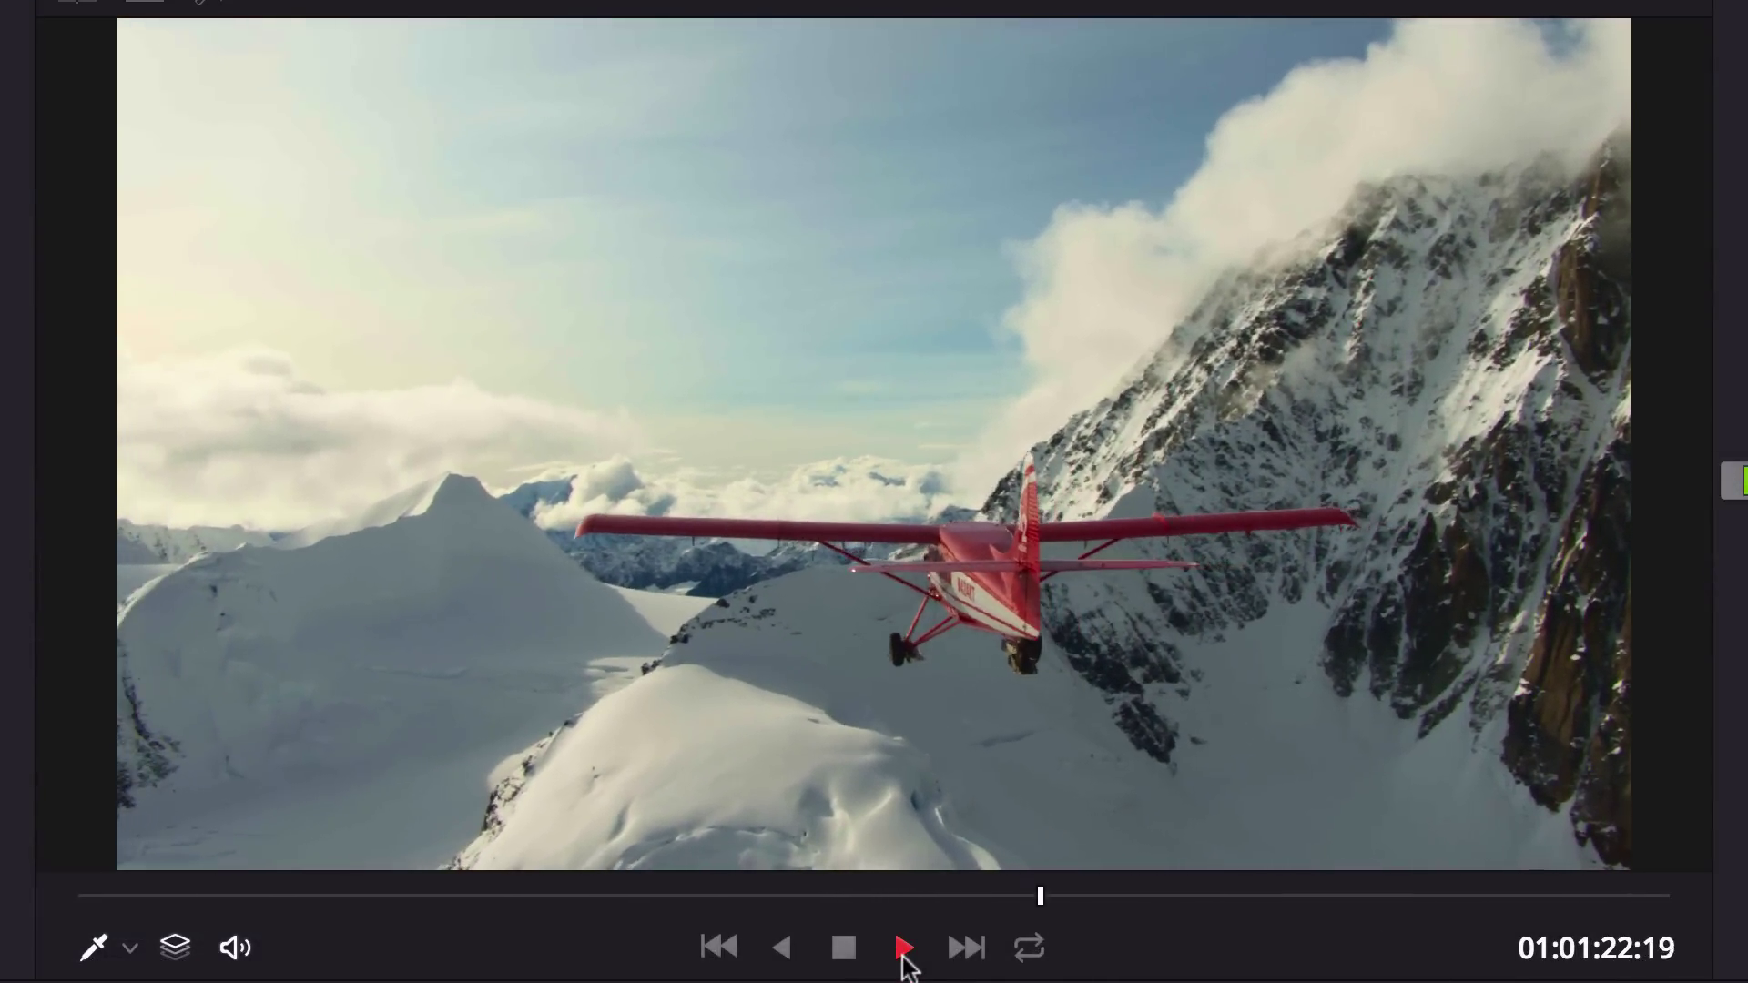
pyautogui.click(843, 947)
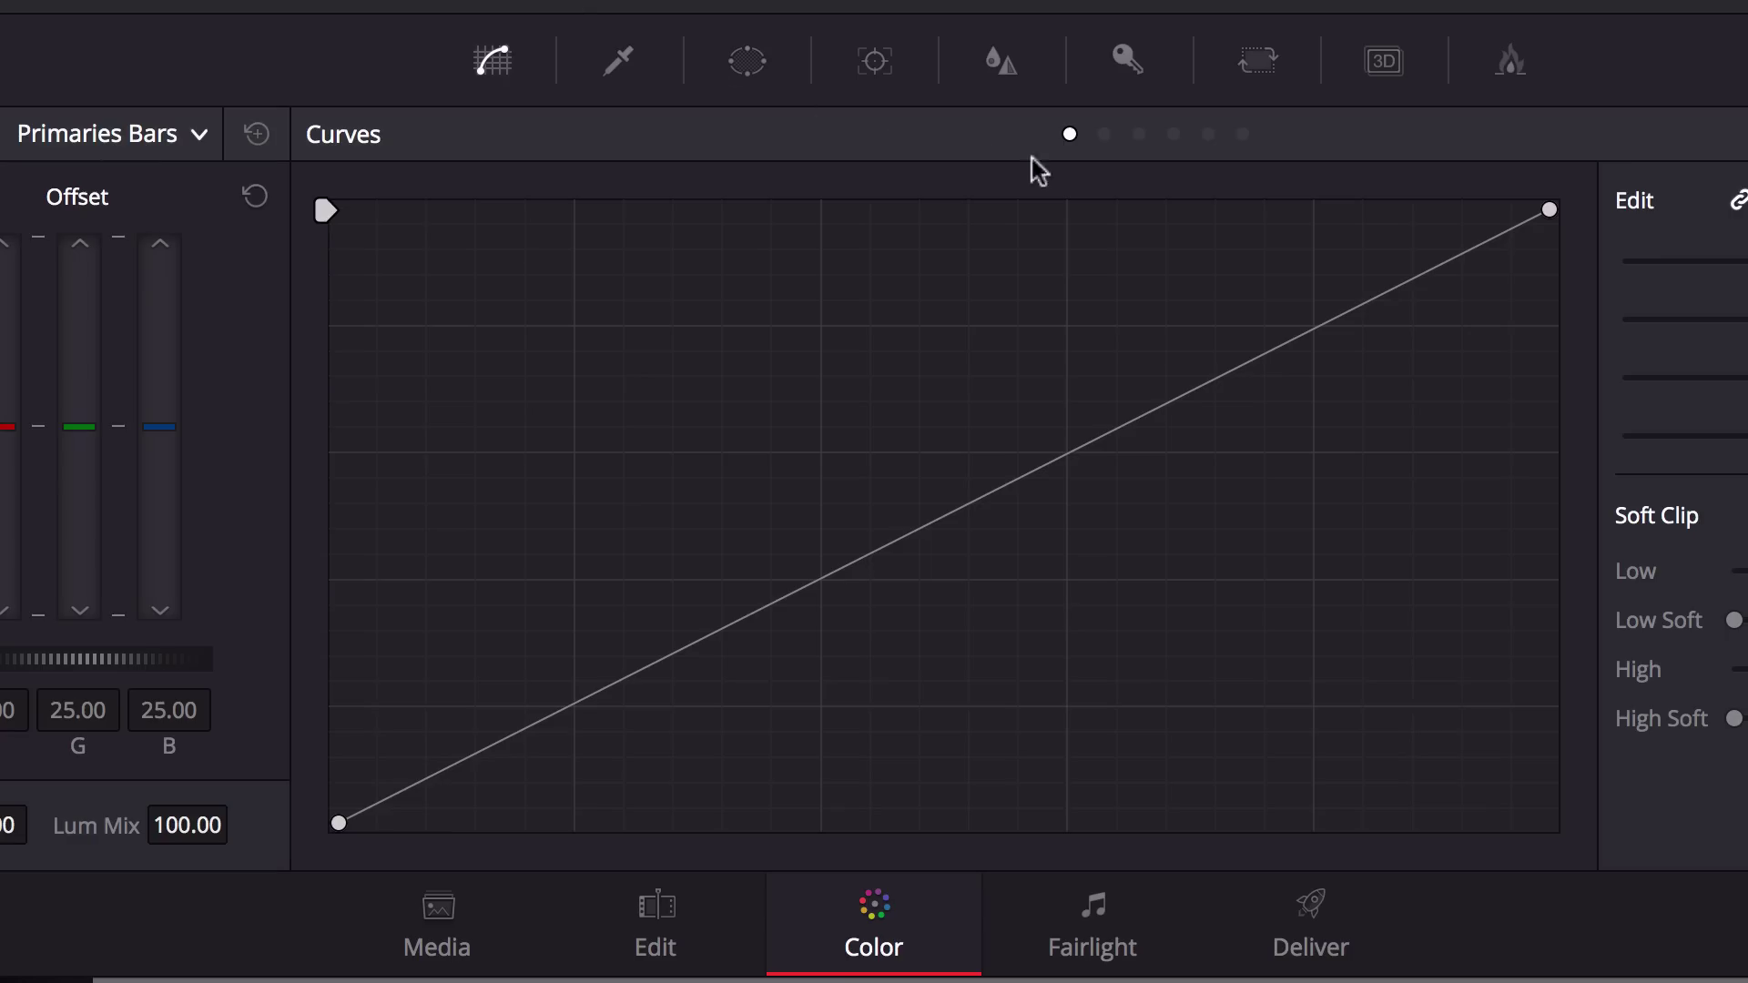
# Shift the red plane's hue to magenta with a Hue vs Hue curve, comparing against bypass.
pyautogui.click(1105, 135)
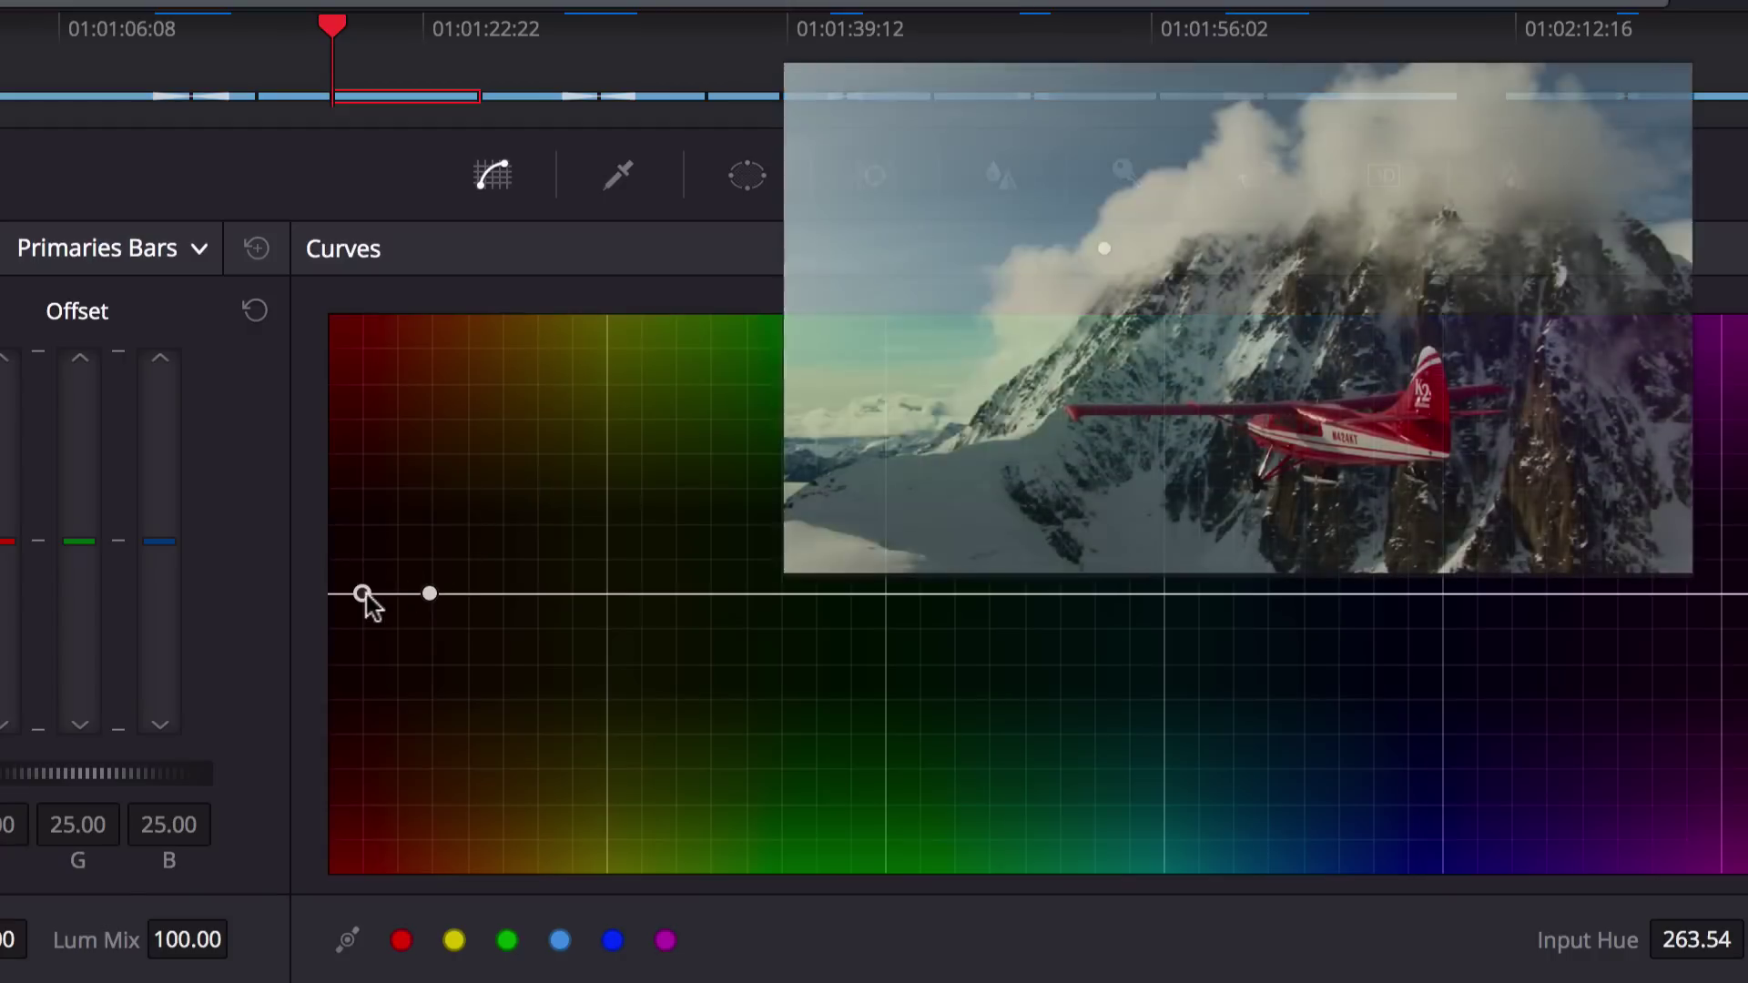
pyautogui.moveTo(362, 592); pyautogui.dragTo(364, 496)
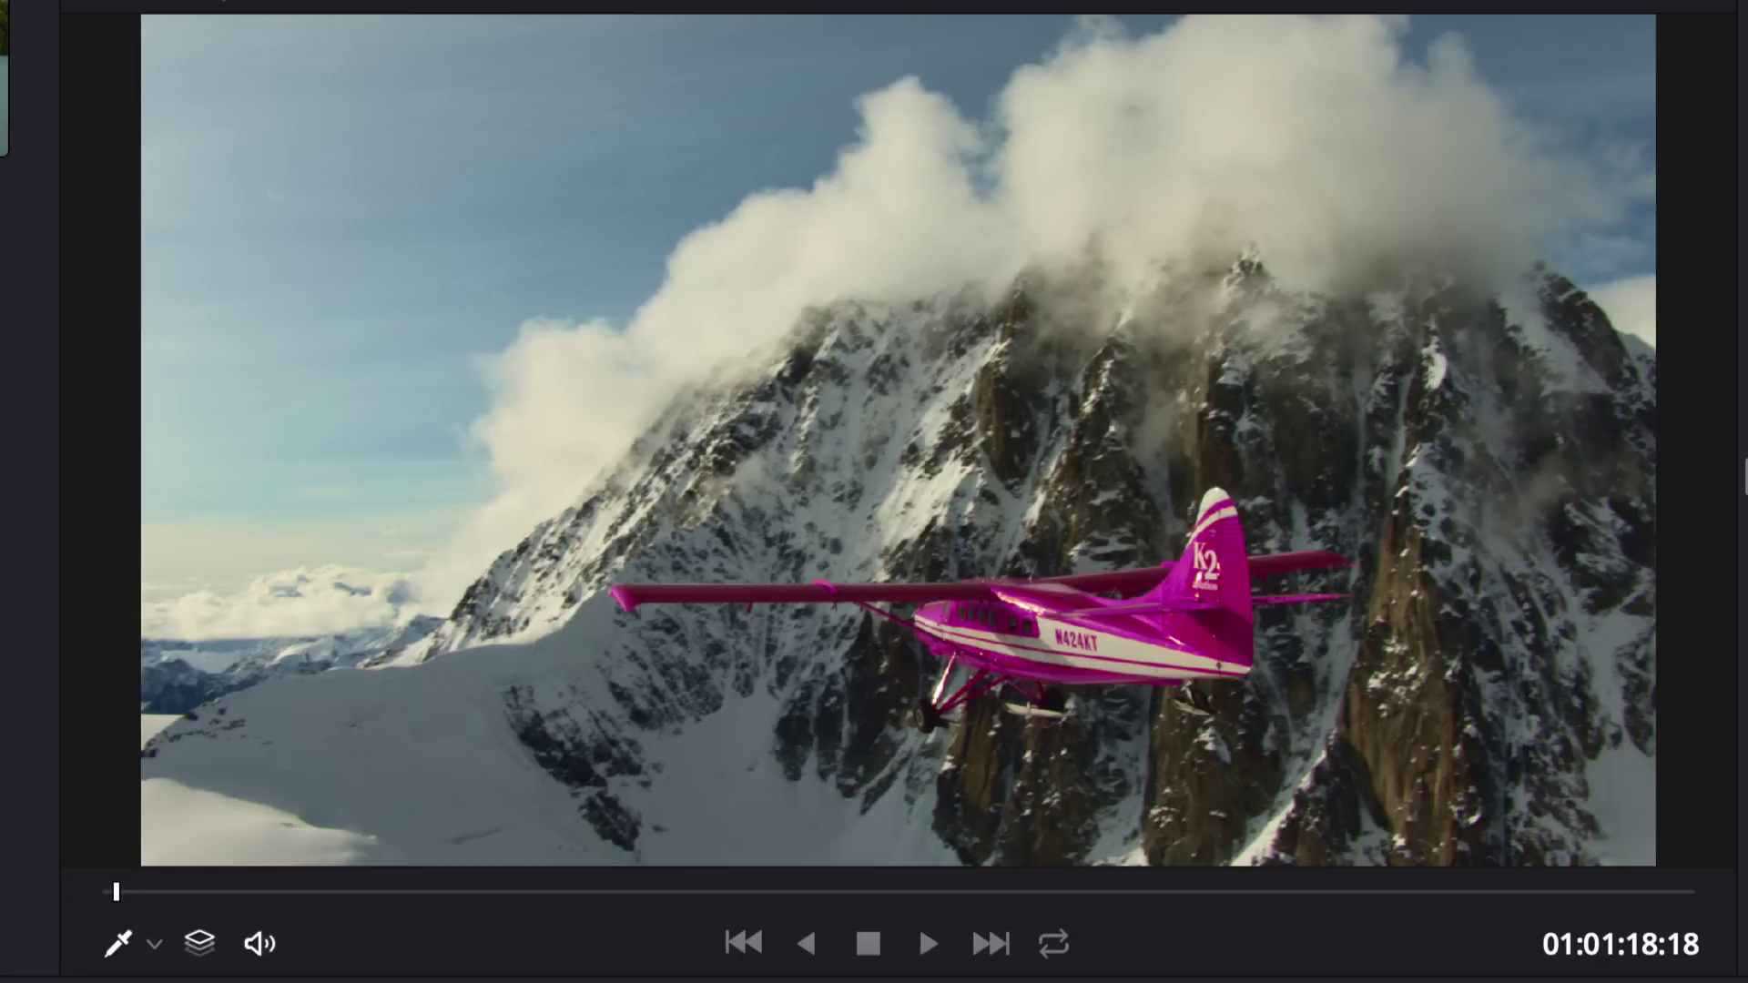
pyautogui.hotkey('shift', 'd')
pyautogui.hotkey('shift', 'd')
pyautogui.press('space')
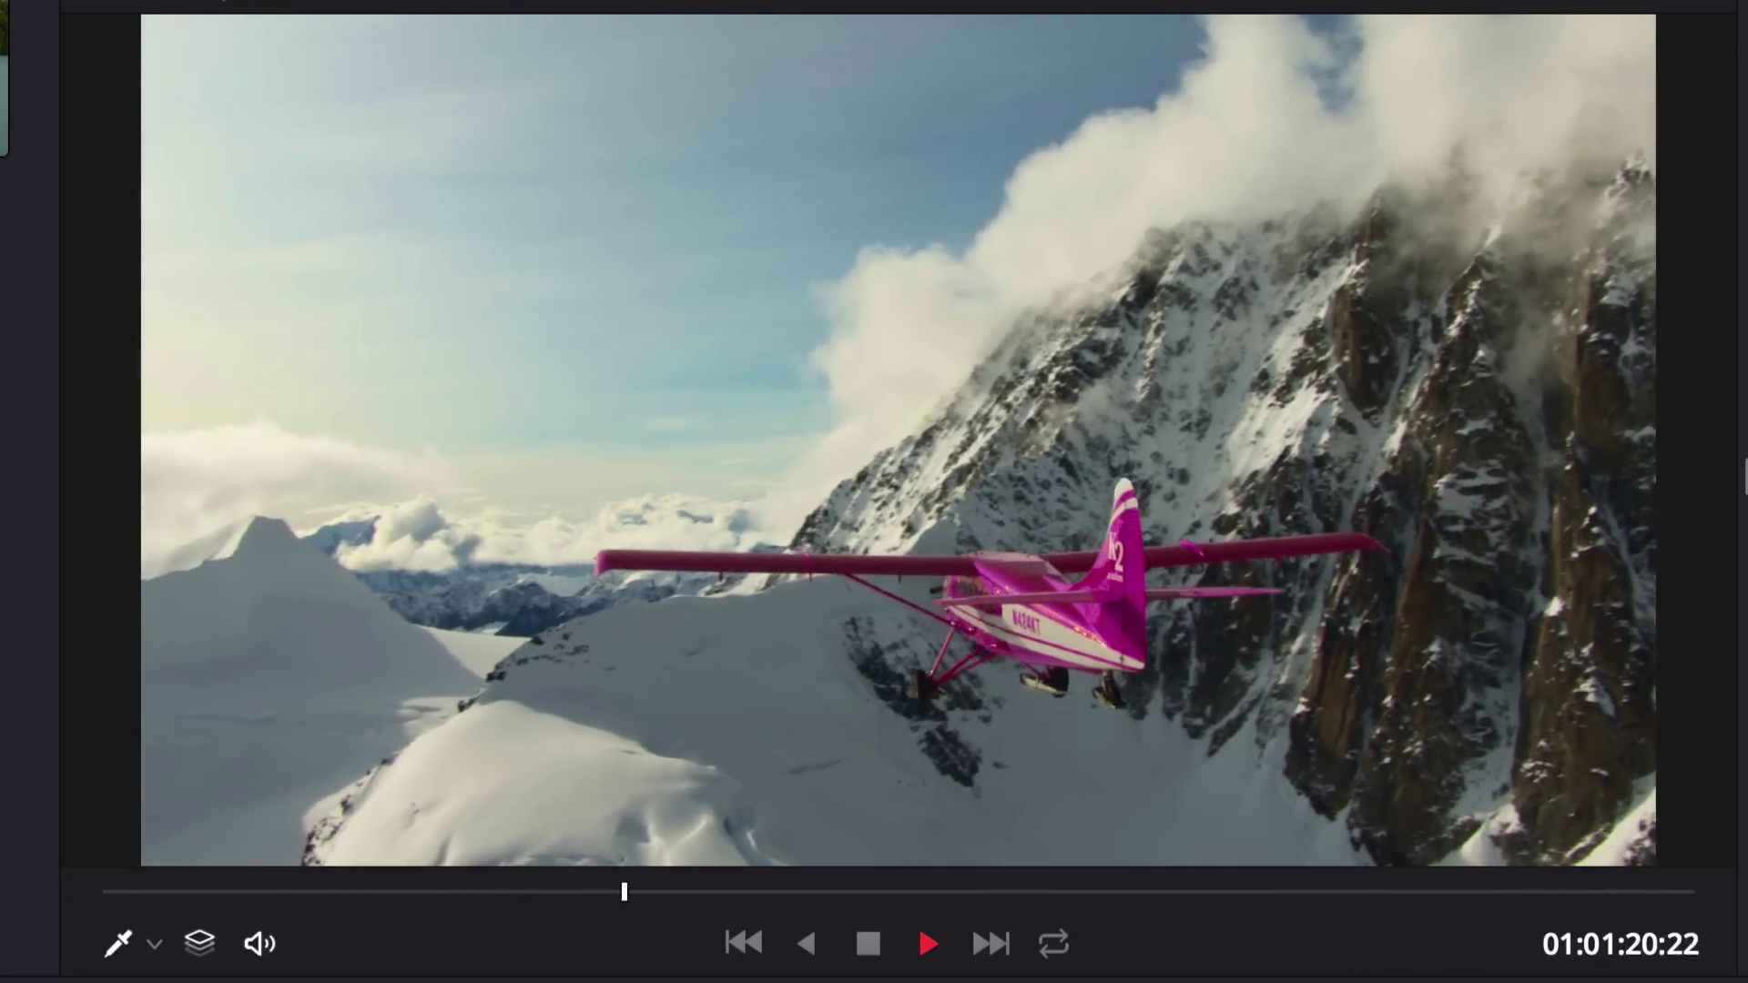
pyautogui.press('space')
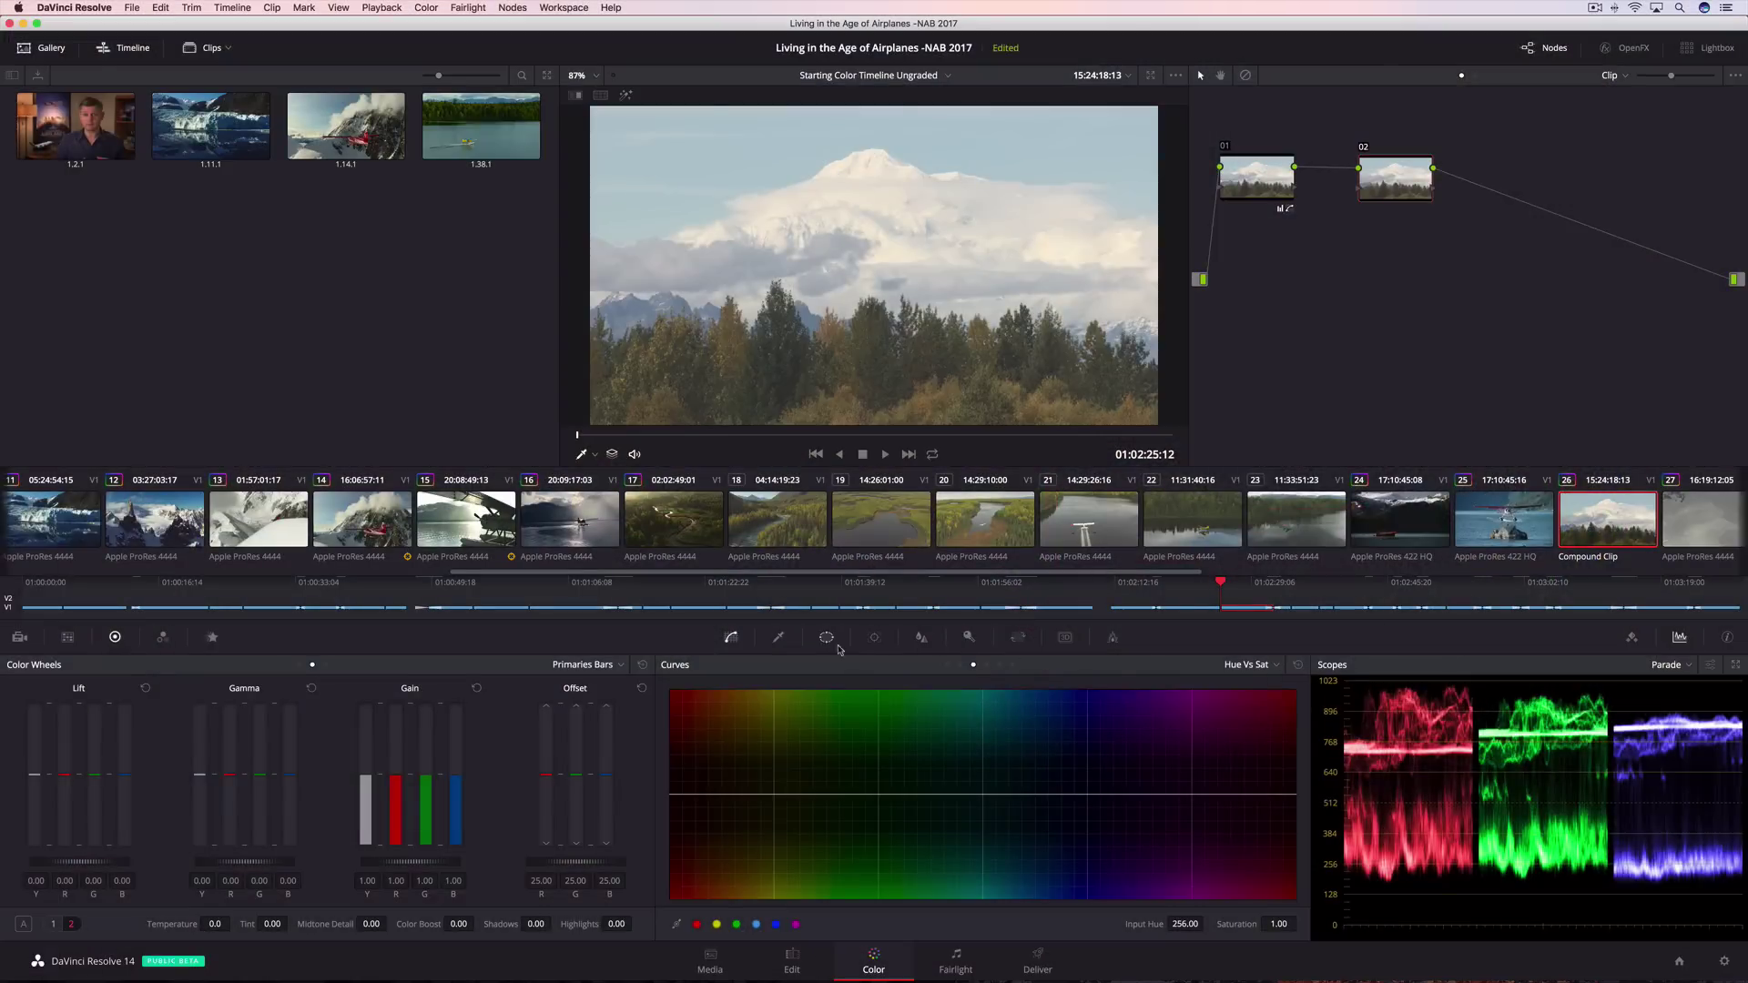
# Key the treeline in the viewer using a 3D-mode qualifier.
pyautogui.click(778, 639)
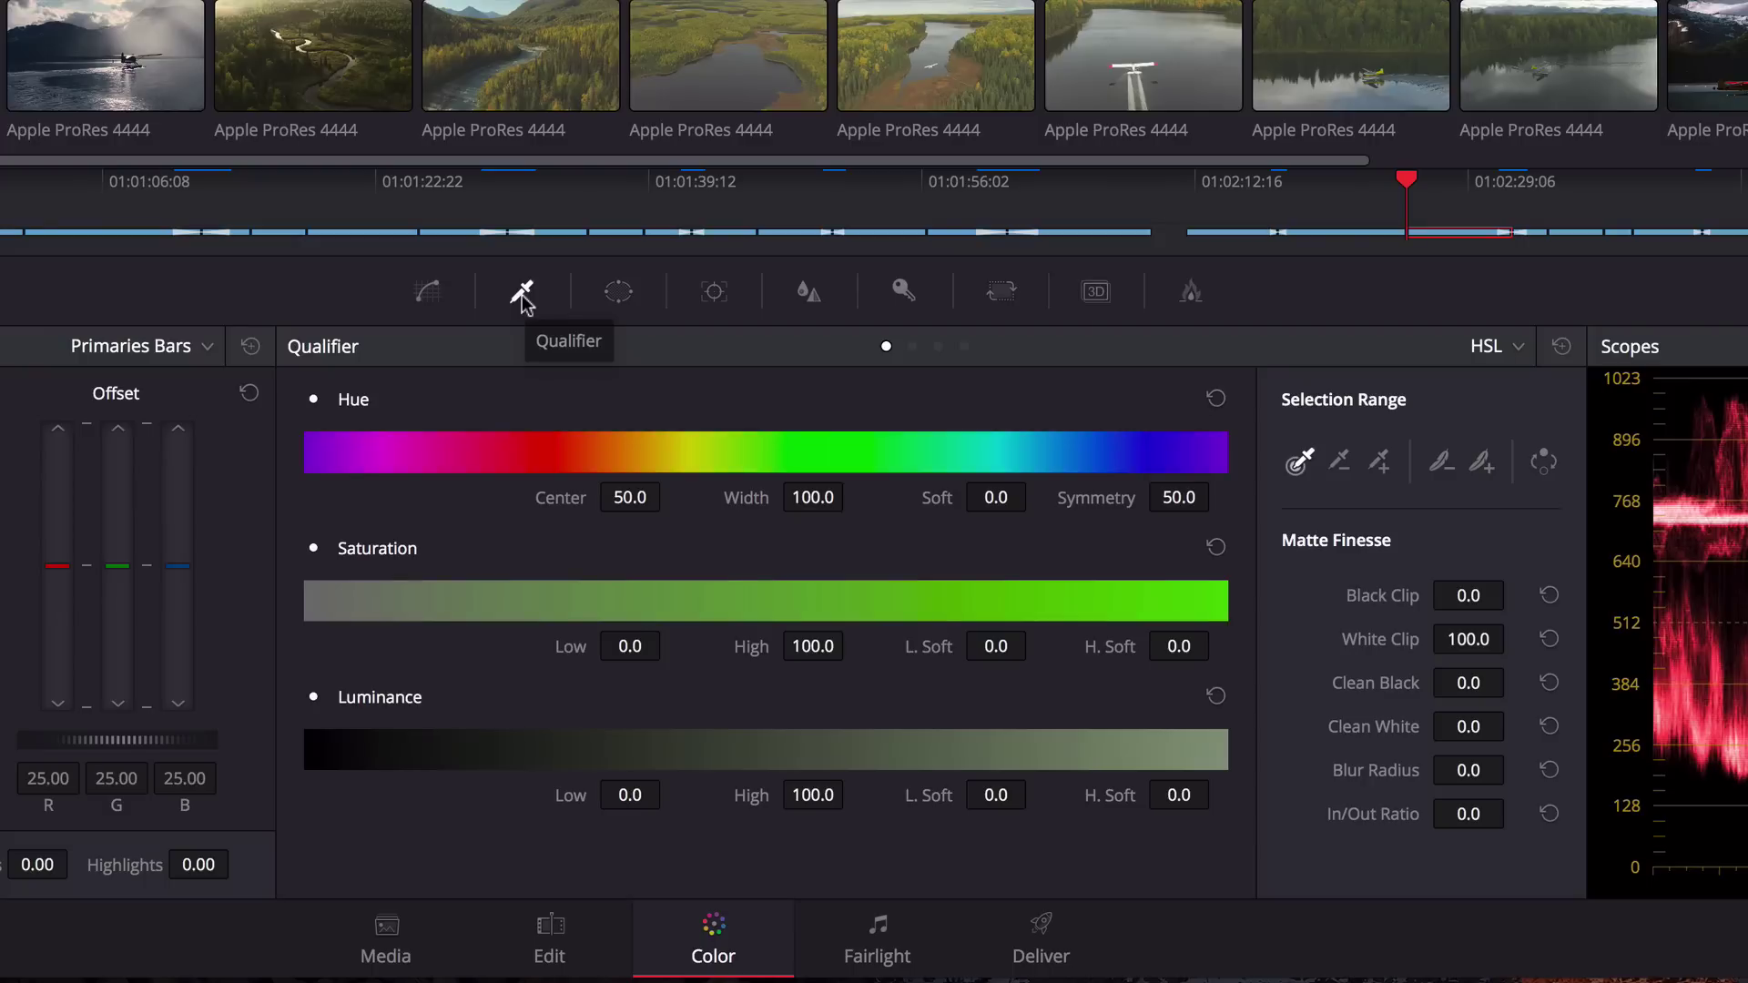
pyautogui.click(1501, 349)
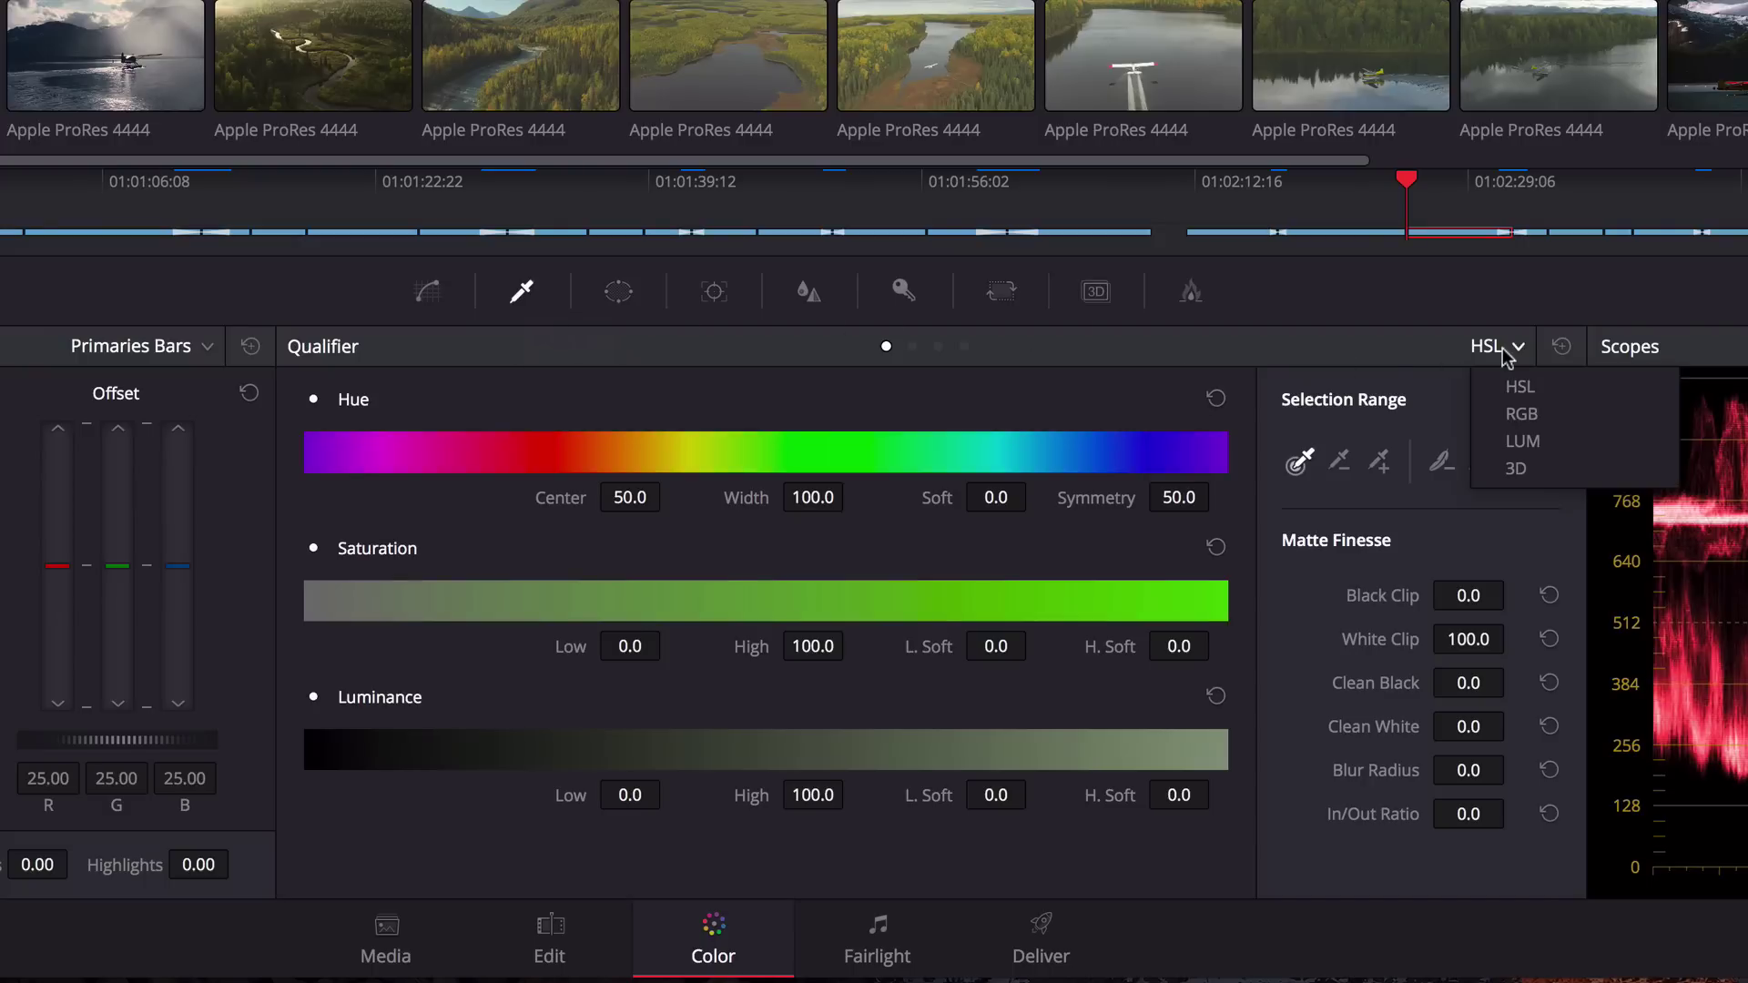
pyautogui.click(1516, 468)
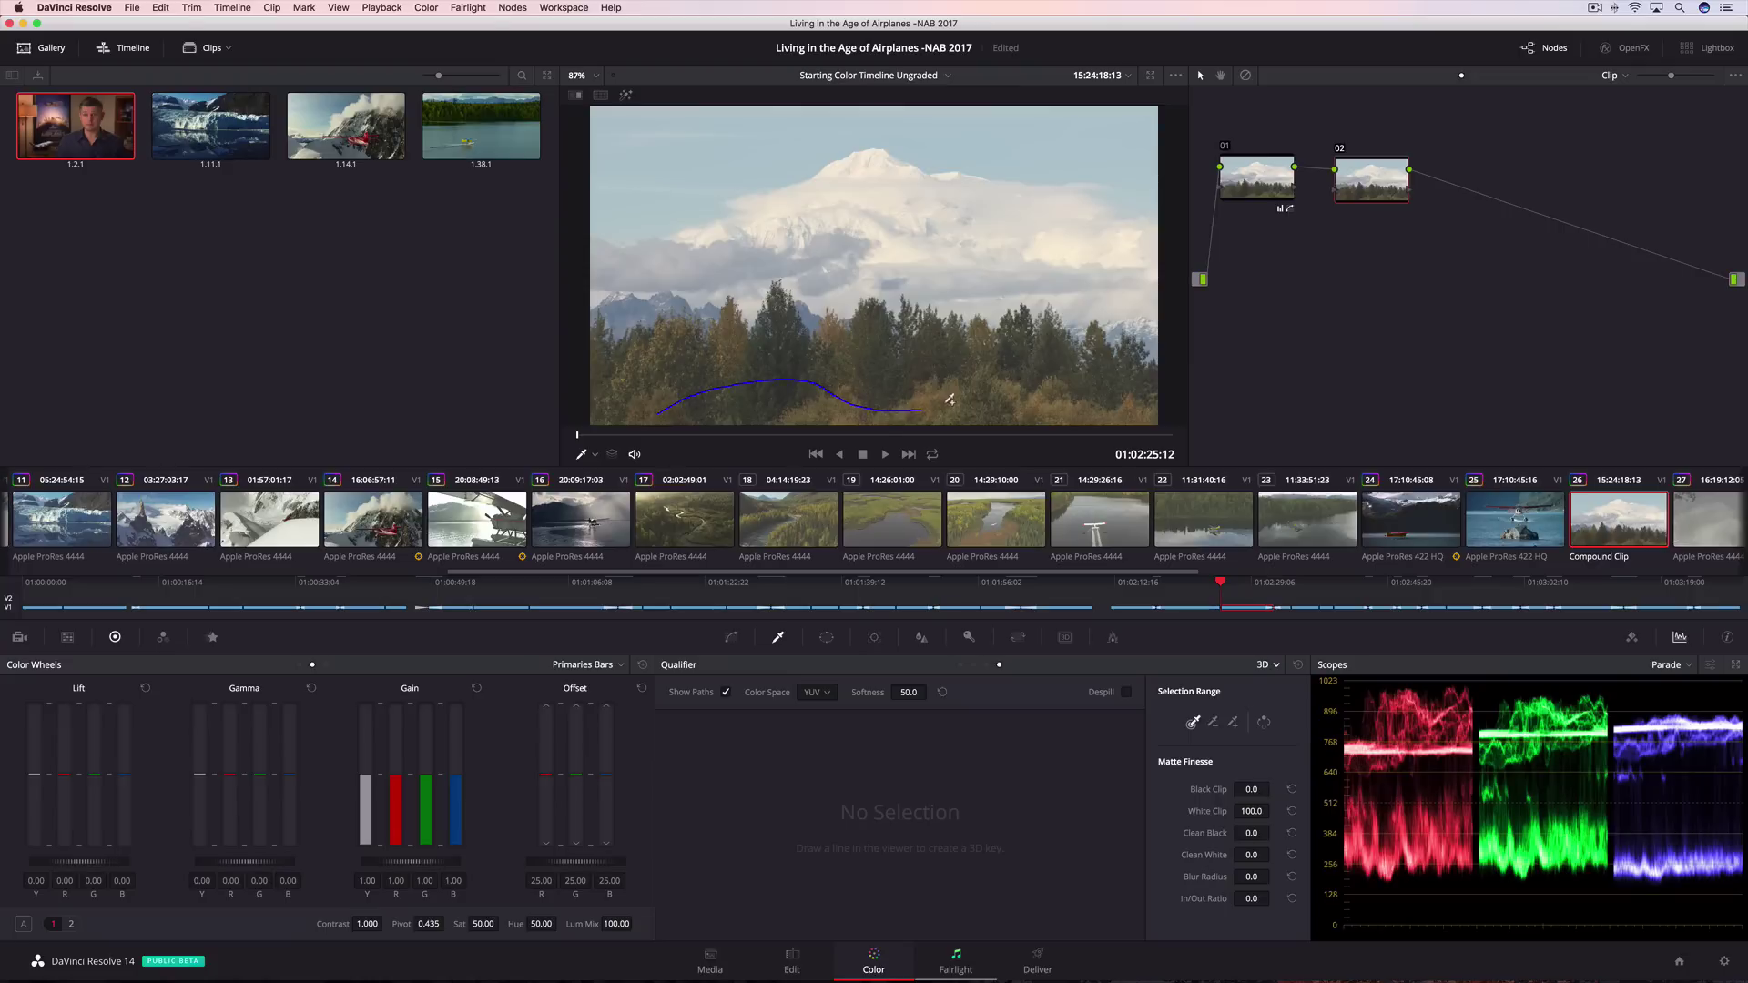
pyautogui.moveTo(1118, 386); pyautogui.dragTo(1115, 391)
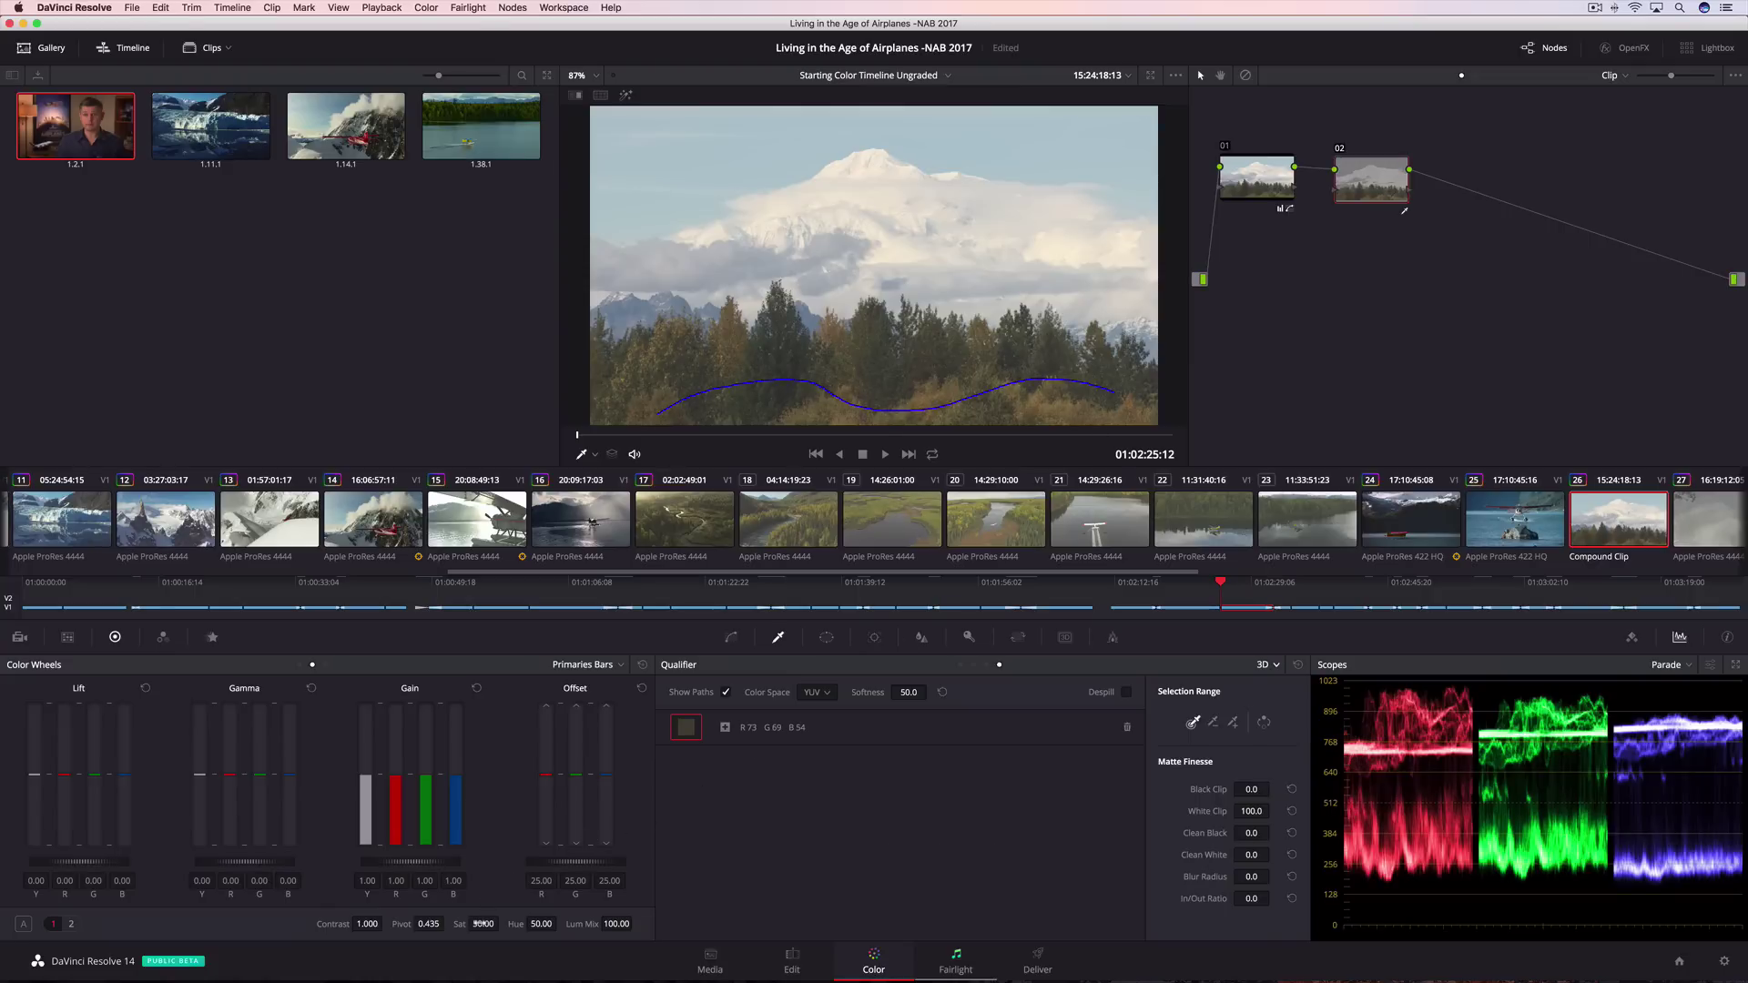
# Boost the keyed trees' saturation to 100, then load and play seaplane clip 24.
pyautogui.moveTo(502, 922); pyautogui.dragTo(502, 922)
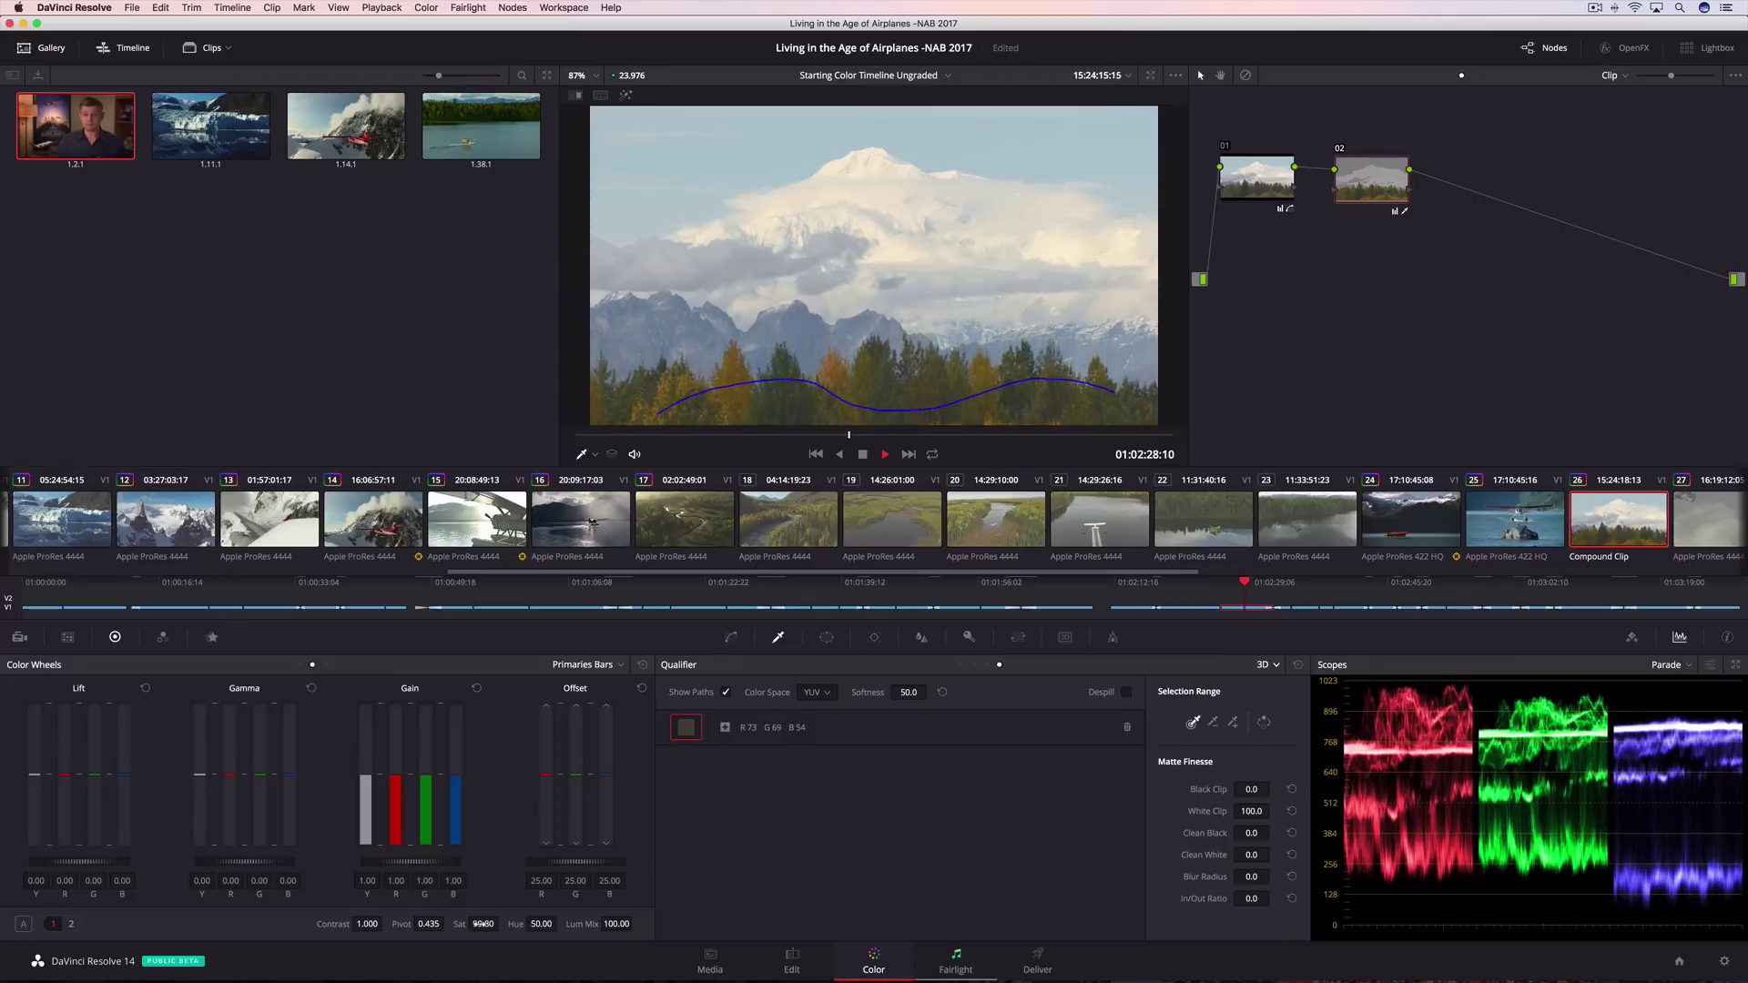
pyautogui.press('space')
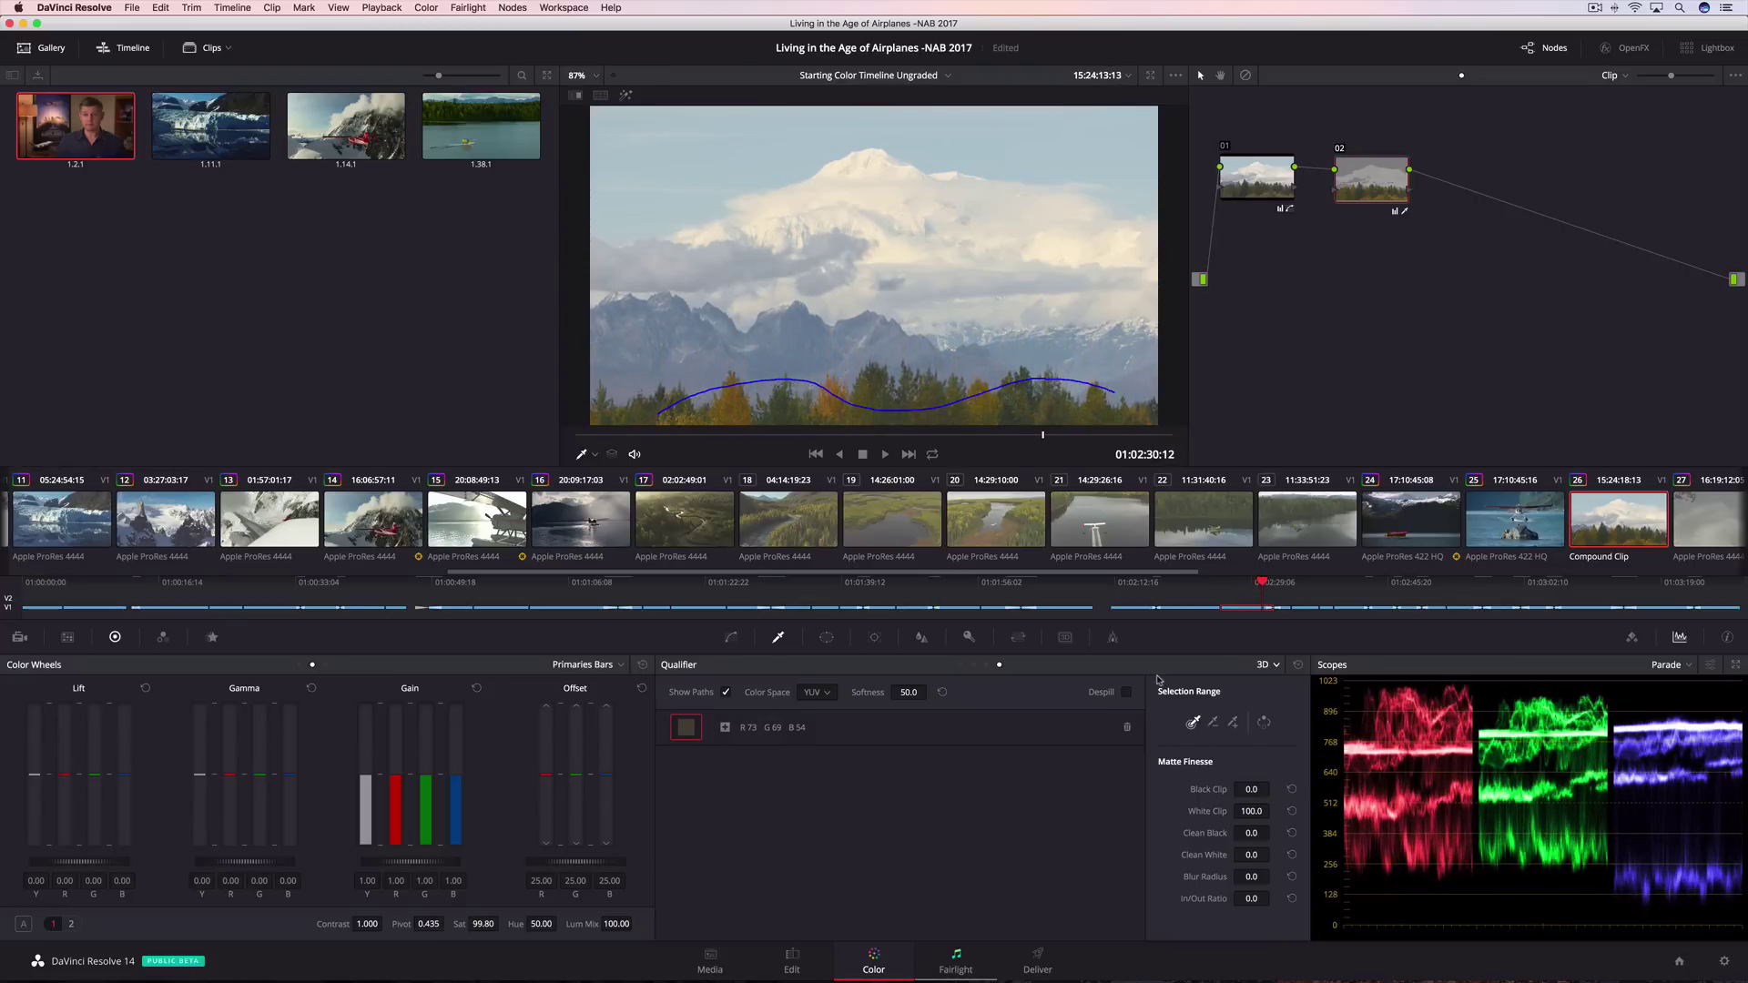
pyautogui.click(1399, 538)
pyautogui.click(885, 454)
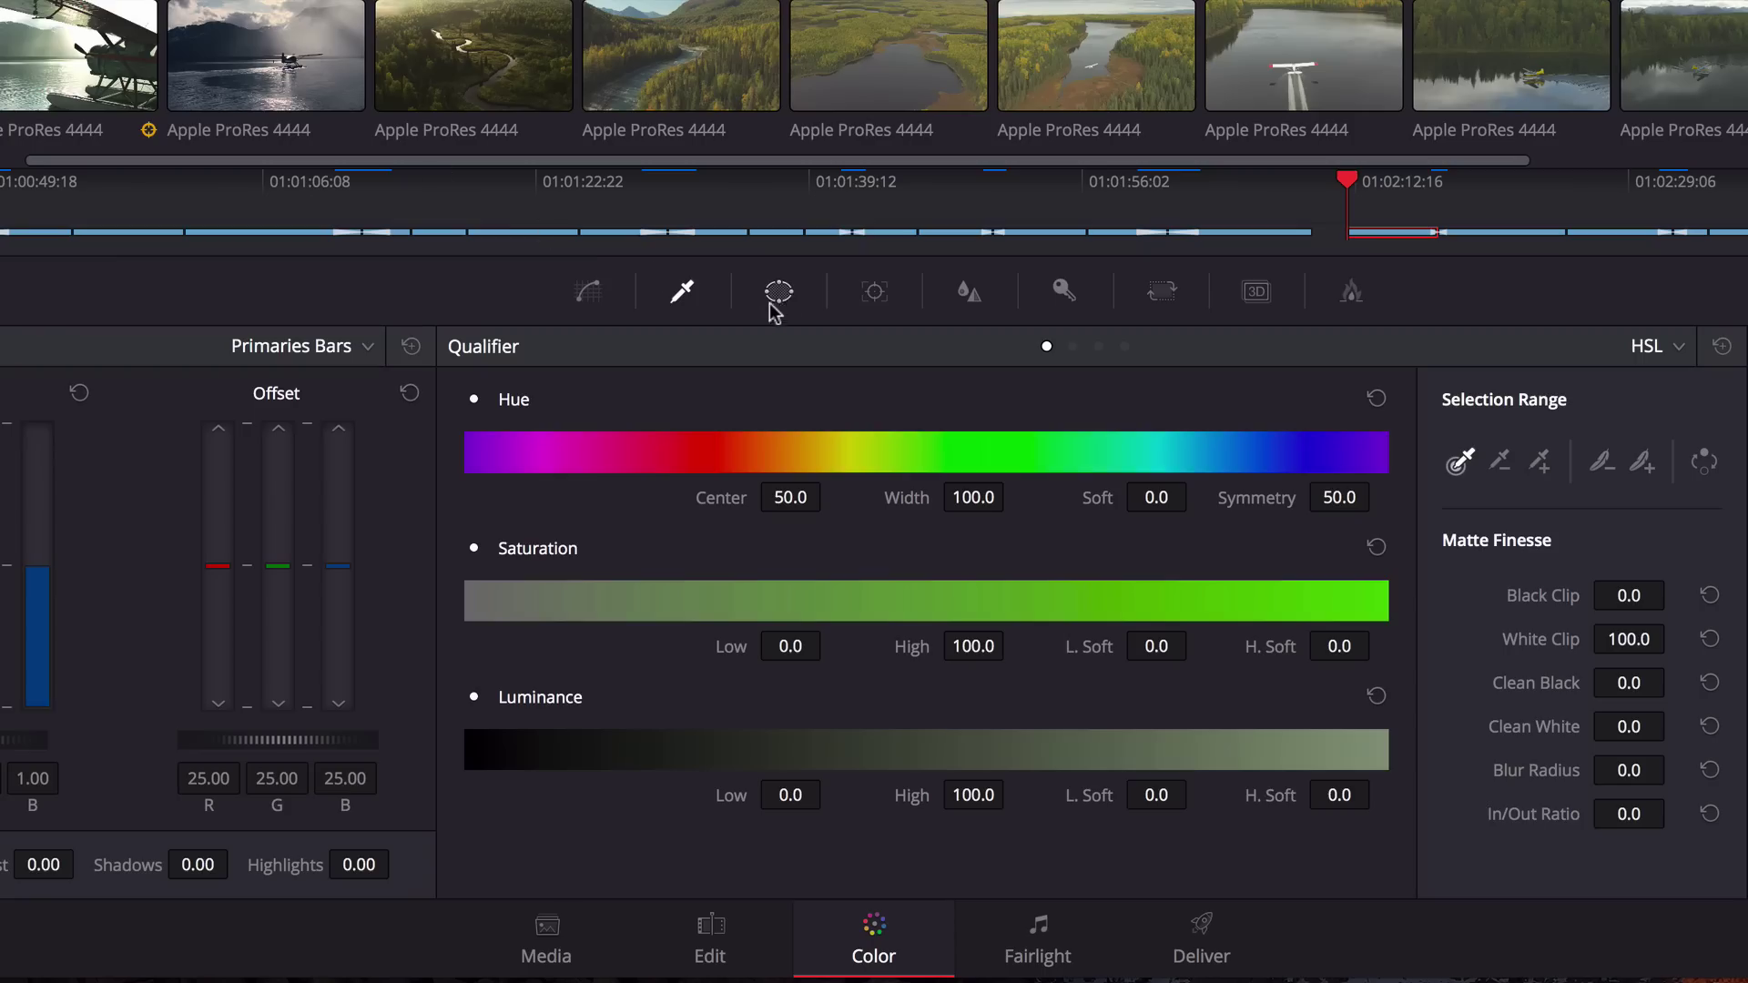
# Choose the Curve window and start the mask at the plane's tail, running along the fuselage and nose.
pyautogui.click(776, 300)
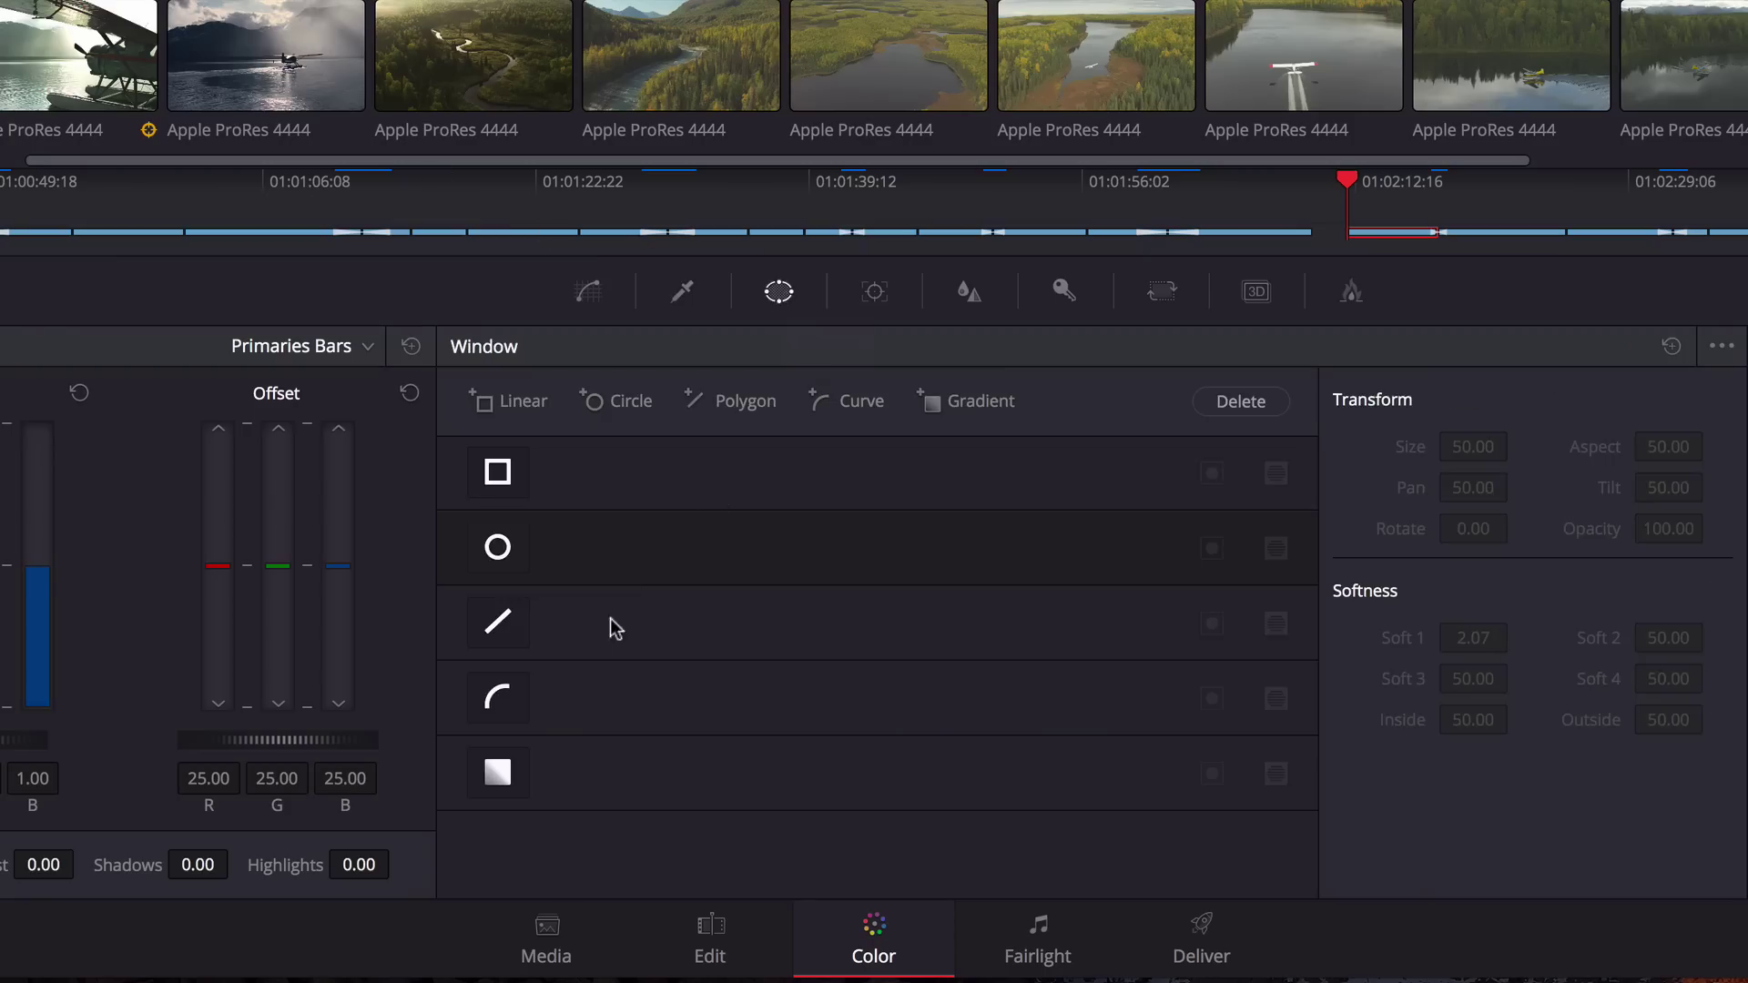
pyautogui.click(499, 701)
pyautogui.click(287, 459)
pyautogui.click(313, 485)
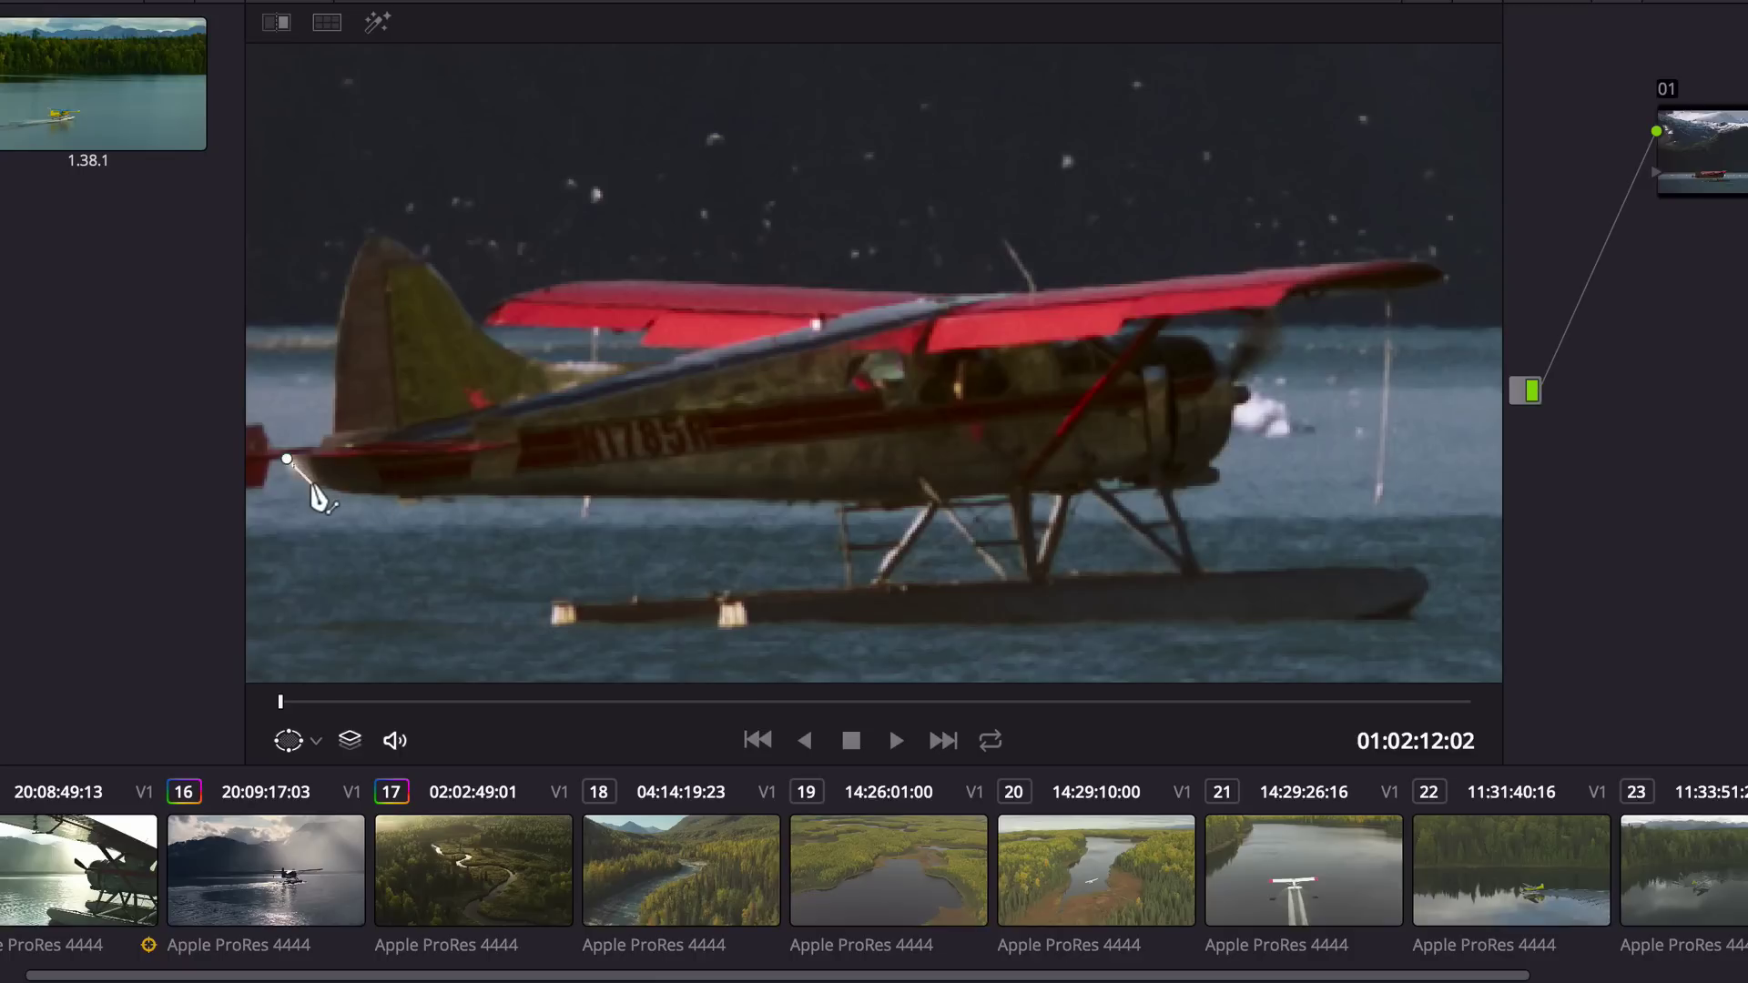
pyautogui.click(902, 501)
pyautogui.click(1211, 468)
pyautogui.click(1234, 405)
pyautogui.click(1194, 336)
# Trace the mask along the wing's edge to the wingtip and back along its top edge.
pyautogui.click(1043, 348)
pyautogui.click(1112, 333)
pyautogui.click(1121, 318)
pyautogui.click(1270, 307)
pyautogui.click(1319, 287)
pyautogui.click(1435, 279)
pyautogui.click(1409, 259)
pyautogui.click(992, 288)
pyautogui.click(820, 287)
pyautogui.click(589, 274)
pyautogui.click(499, 304)
# Add mask points under the wing and around the tail fin, closing the curve shape.
pyautogui.click(502, 326)
pyautogui.click(636, 340)
pyautogui.click(715, 347)
pyautogui.click(554, 386)
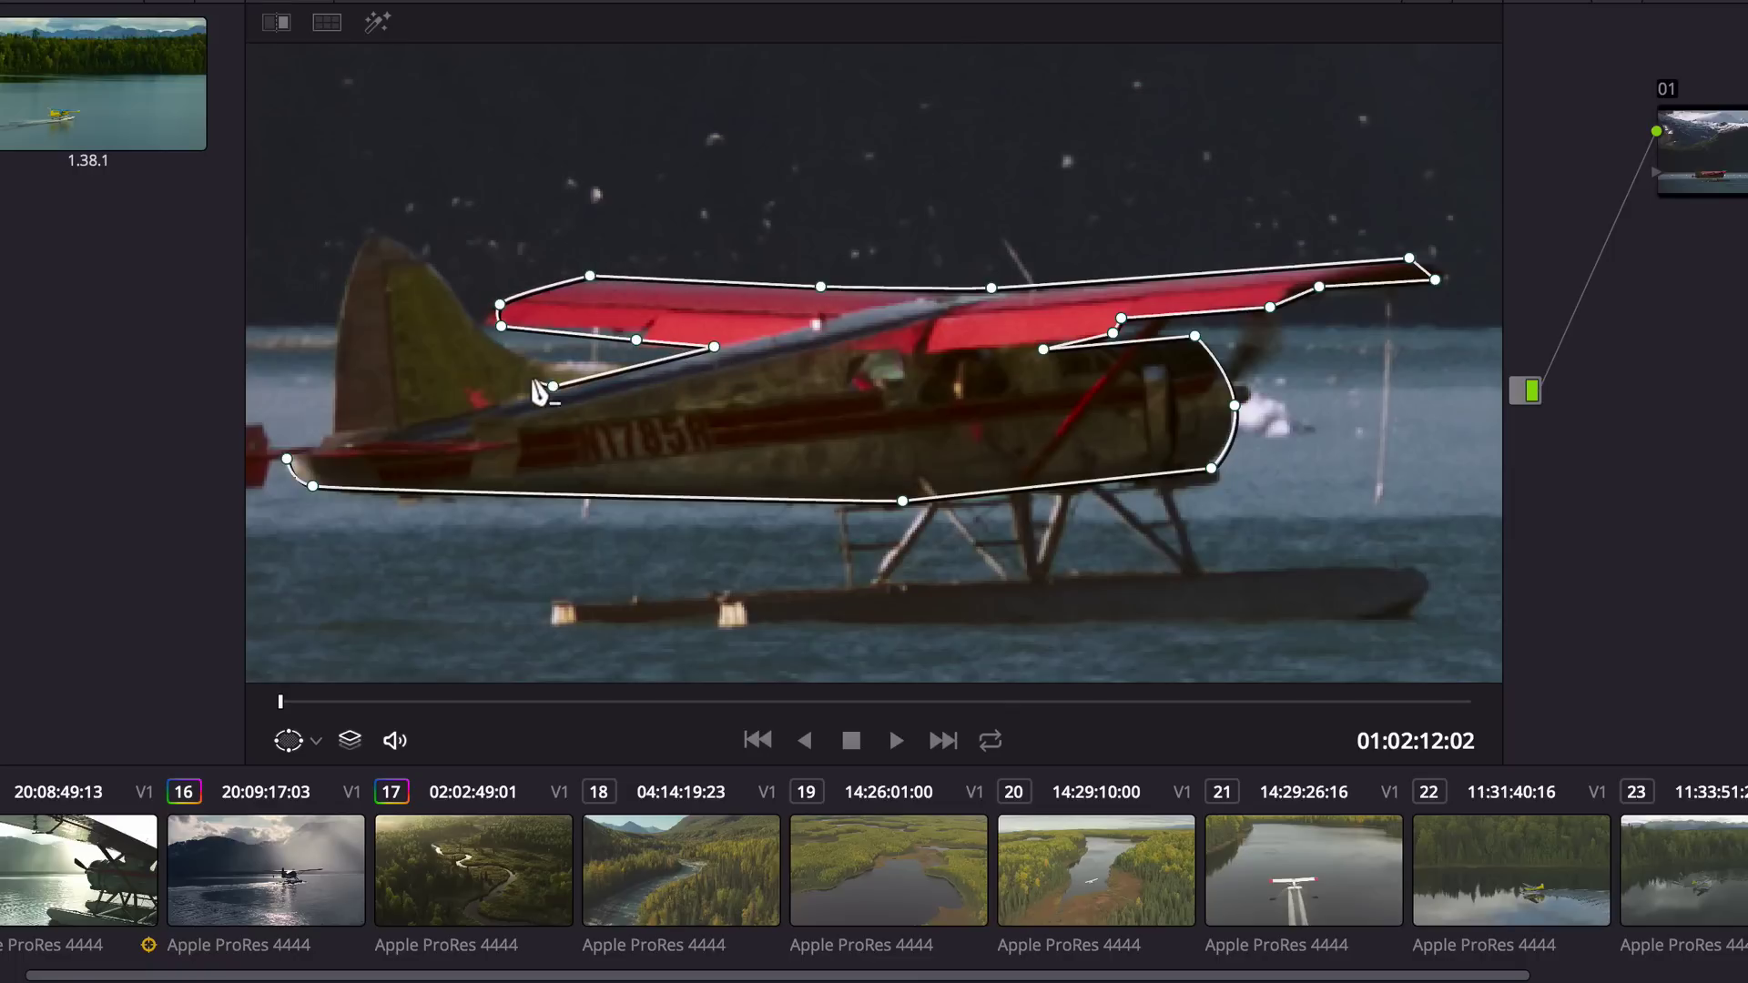
pyautogui.click(475, 335)
pyautogui.click(394, 242)
pyautogui.click(356, 265)
pyautogui.click(334, 431)
pyautogui.click(287, 459)
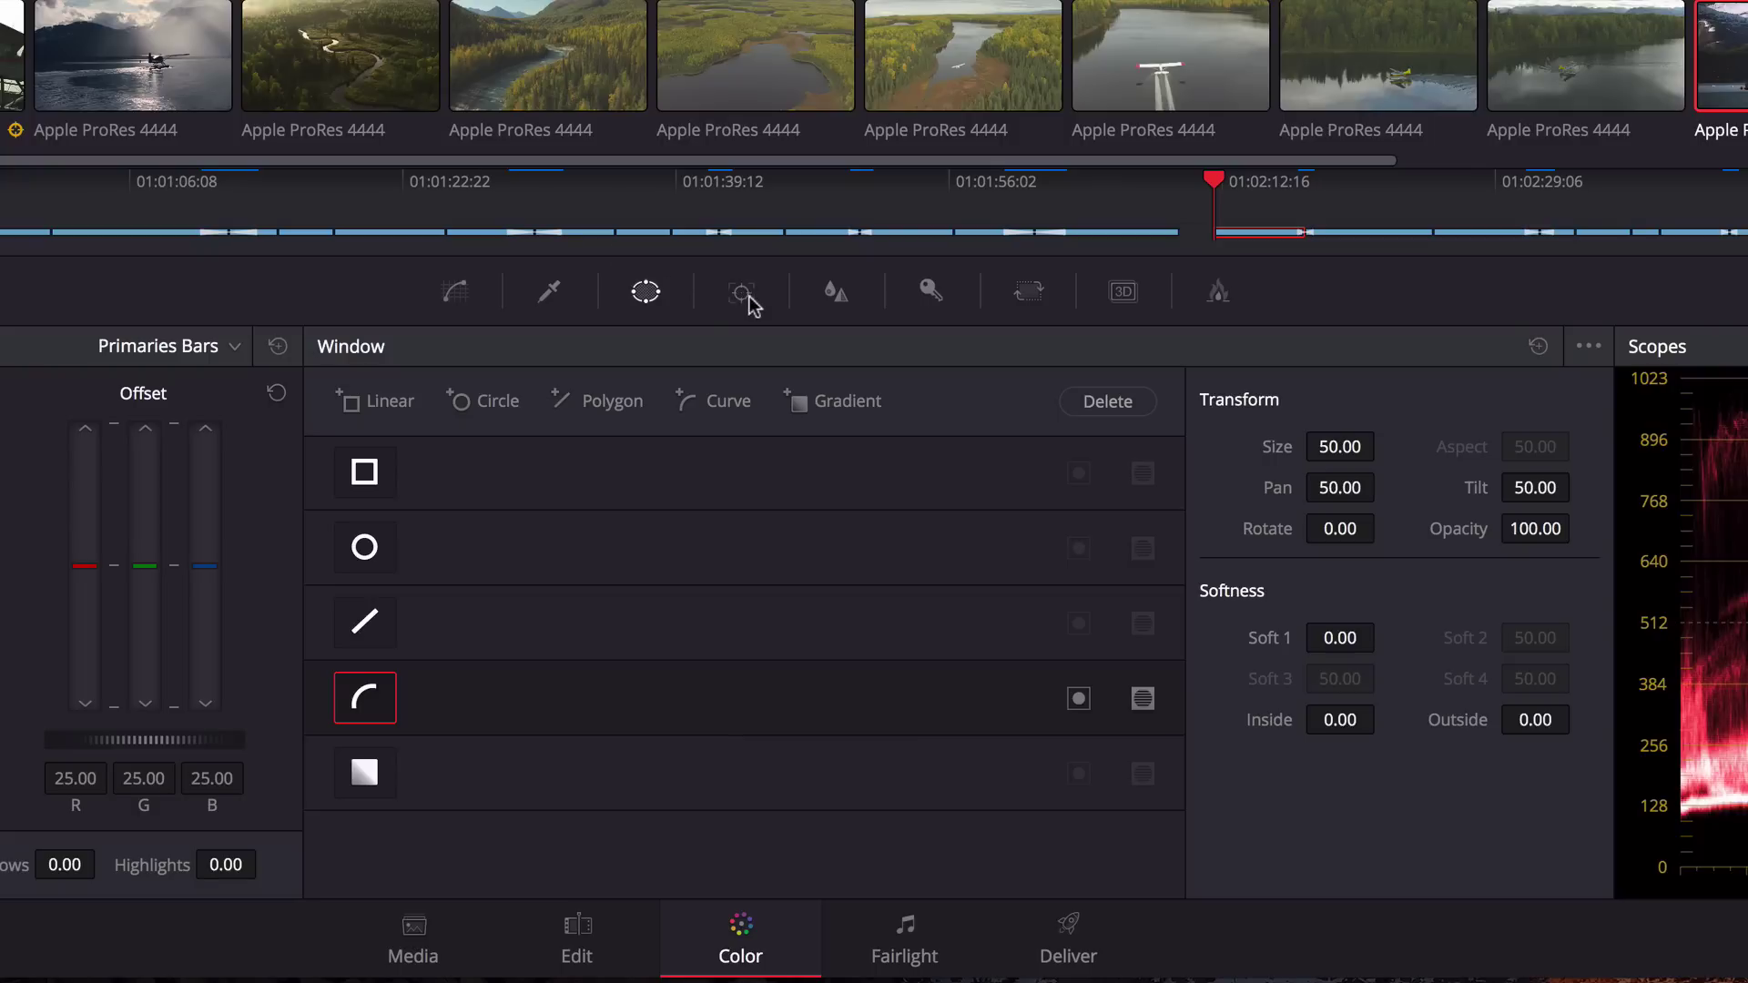
pyautogui.click(742, 292)
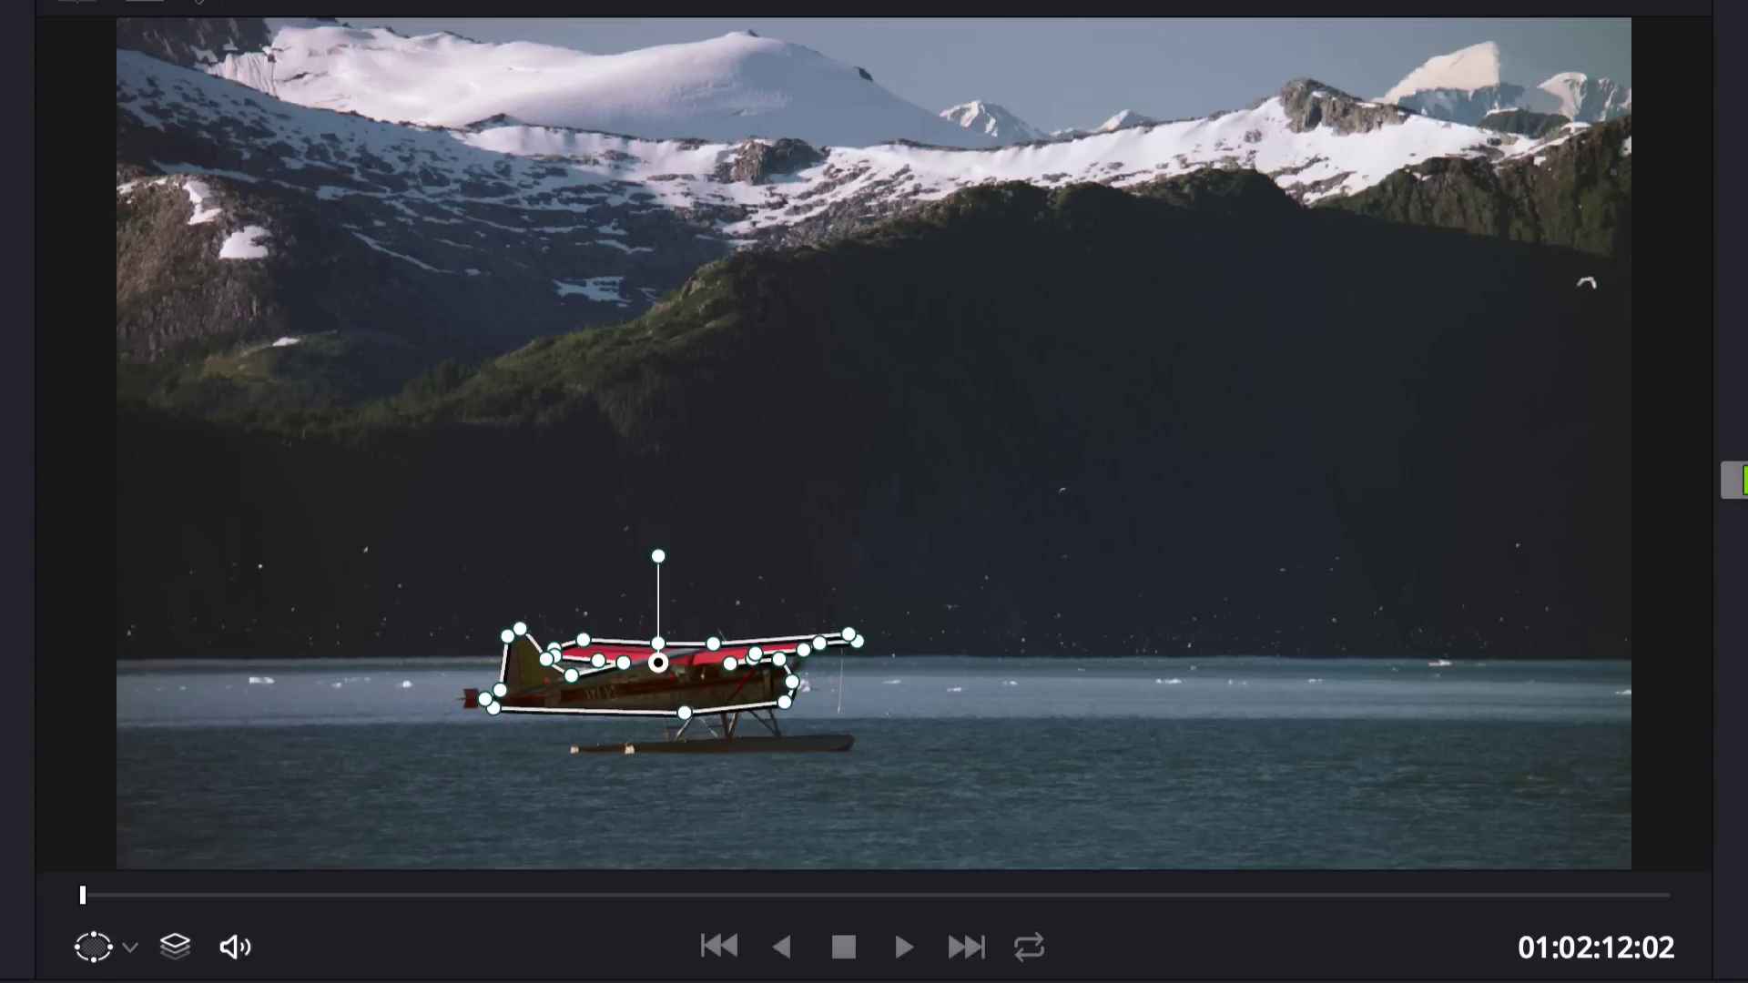
# Track the mask forward, refit and shrink the wing points, then track back to the clip start.
pyautogui.click(467, 401)
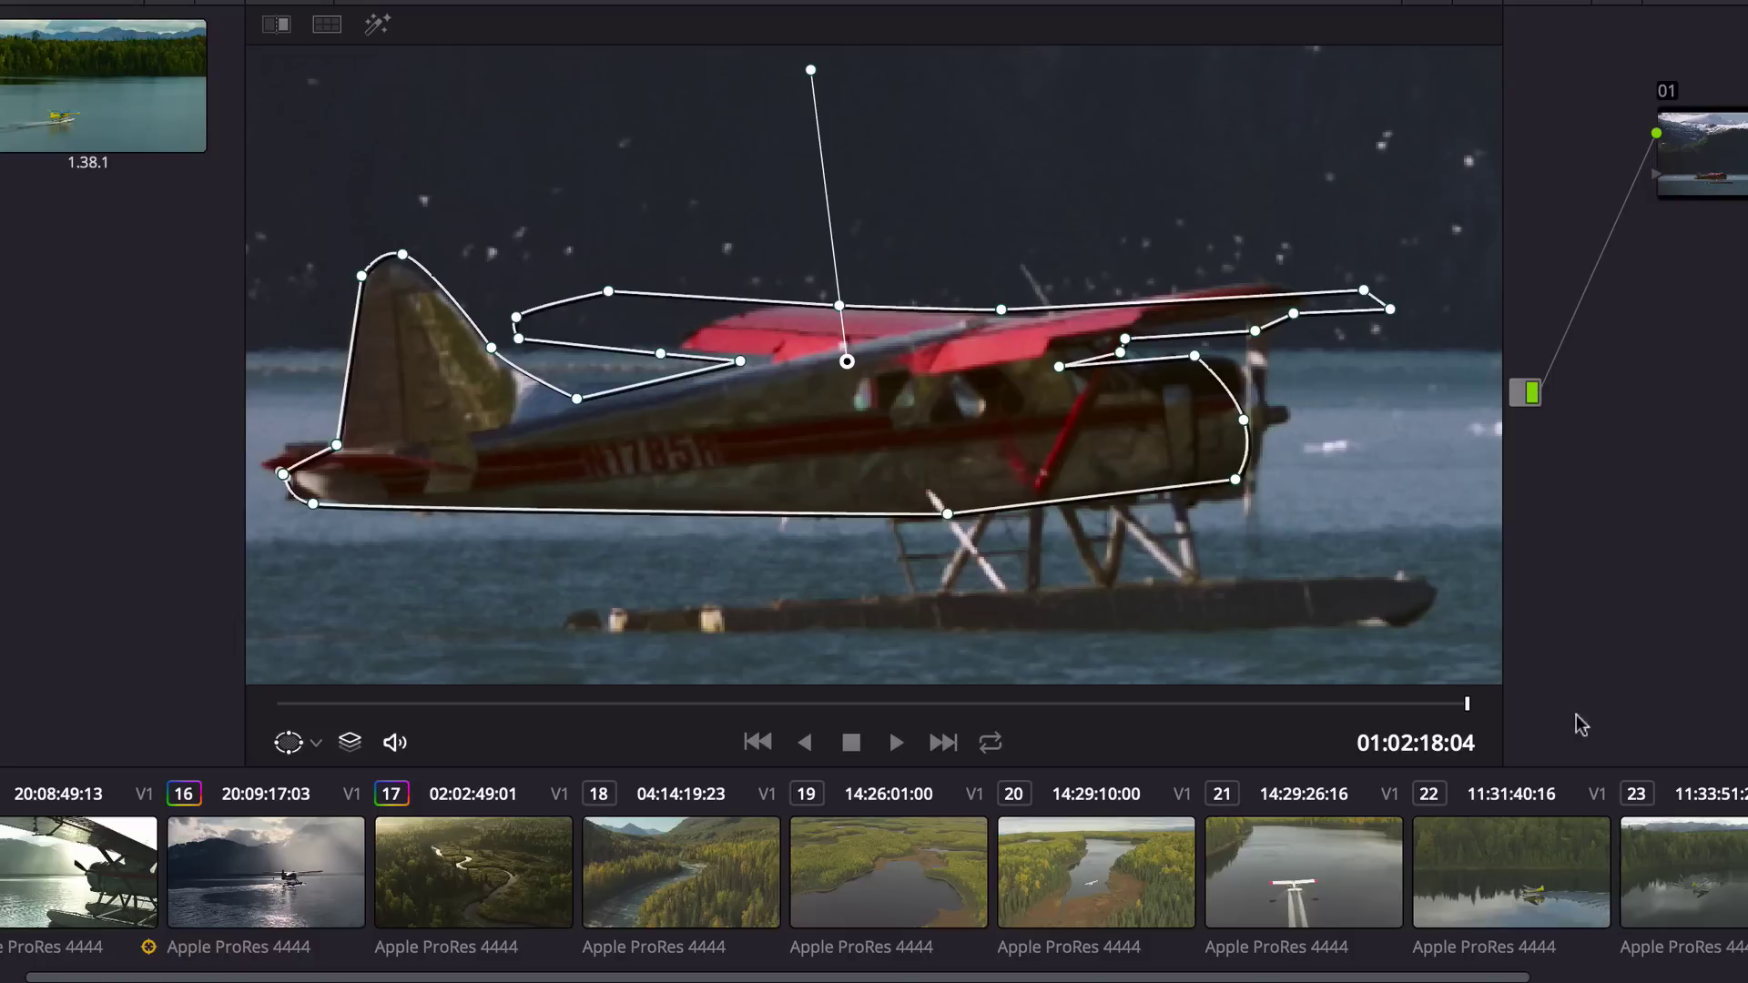
pyautogui.moveTo(1364, 290); pyautogui.dragTo(1270, 302)
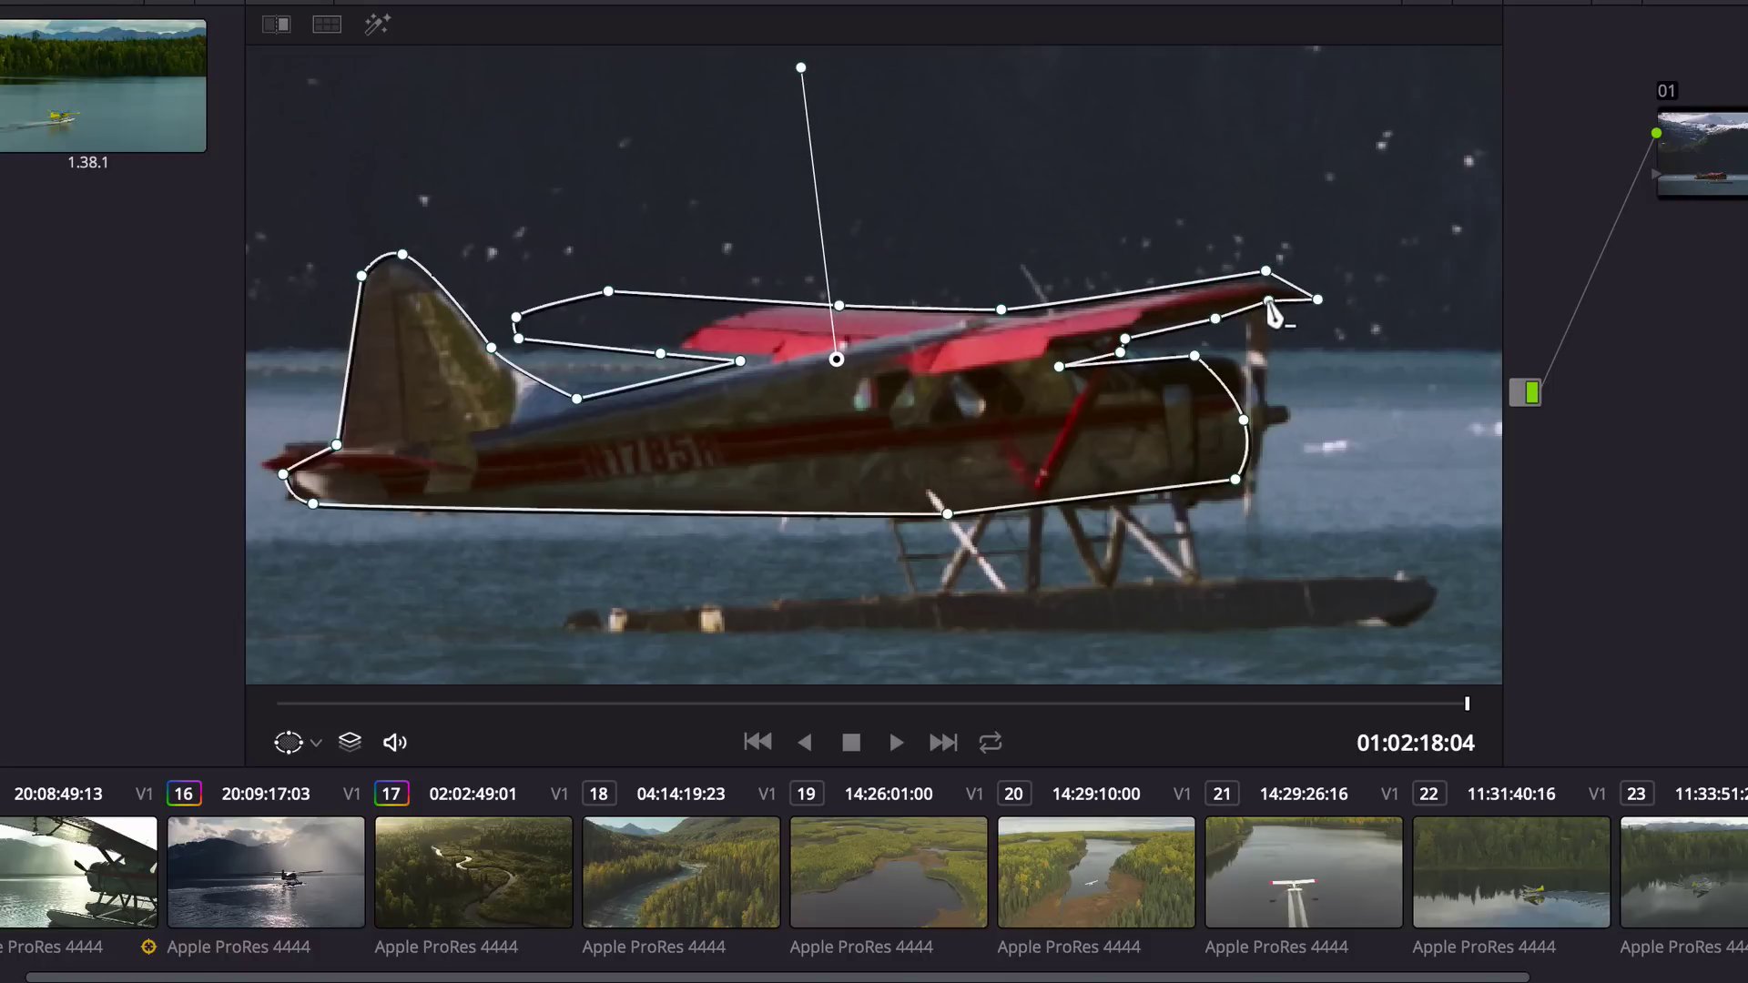
pyautogui.moveTo(501, 229); pyautogui.dragTo(768, 323)
pyautogui.moveTo(634, 219); pyautogui.dragTo(653, 234)
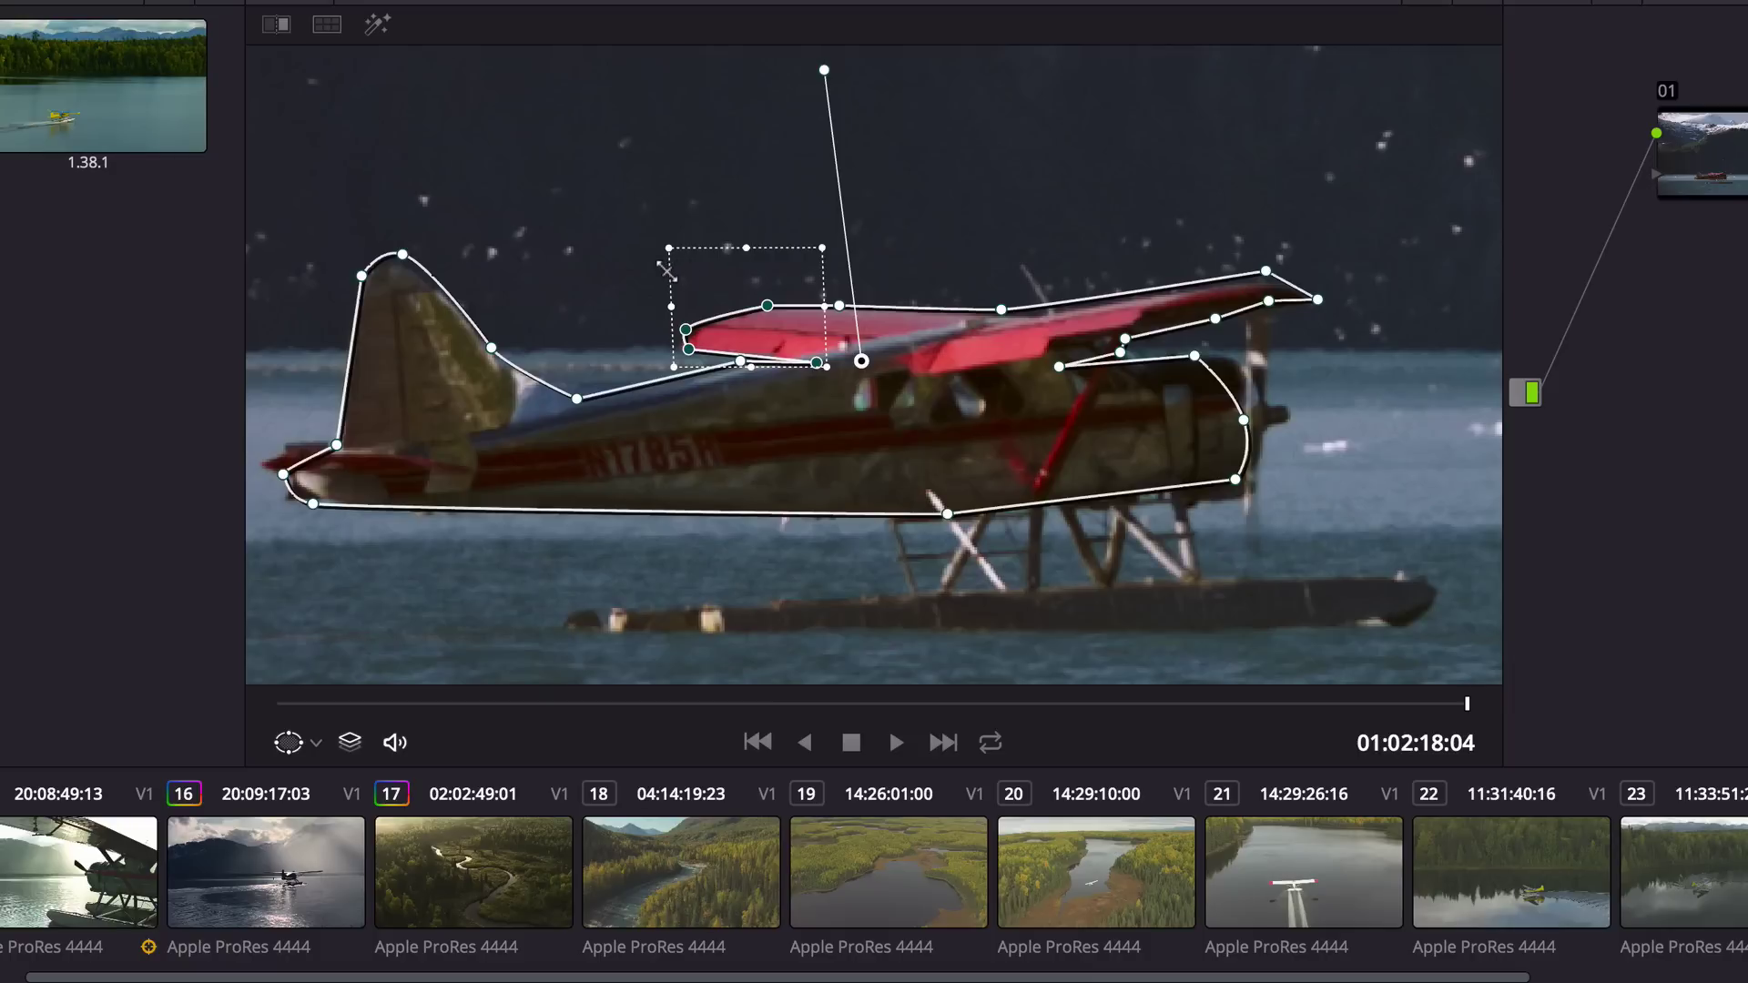
pyautogui.hotkey('alt', 't')
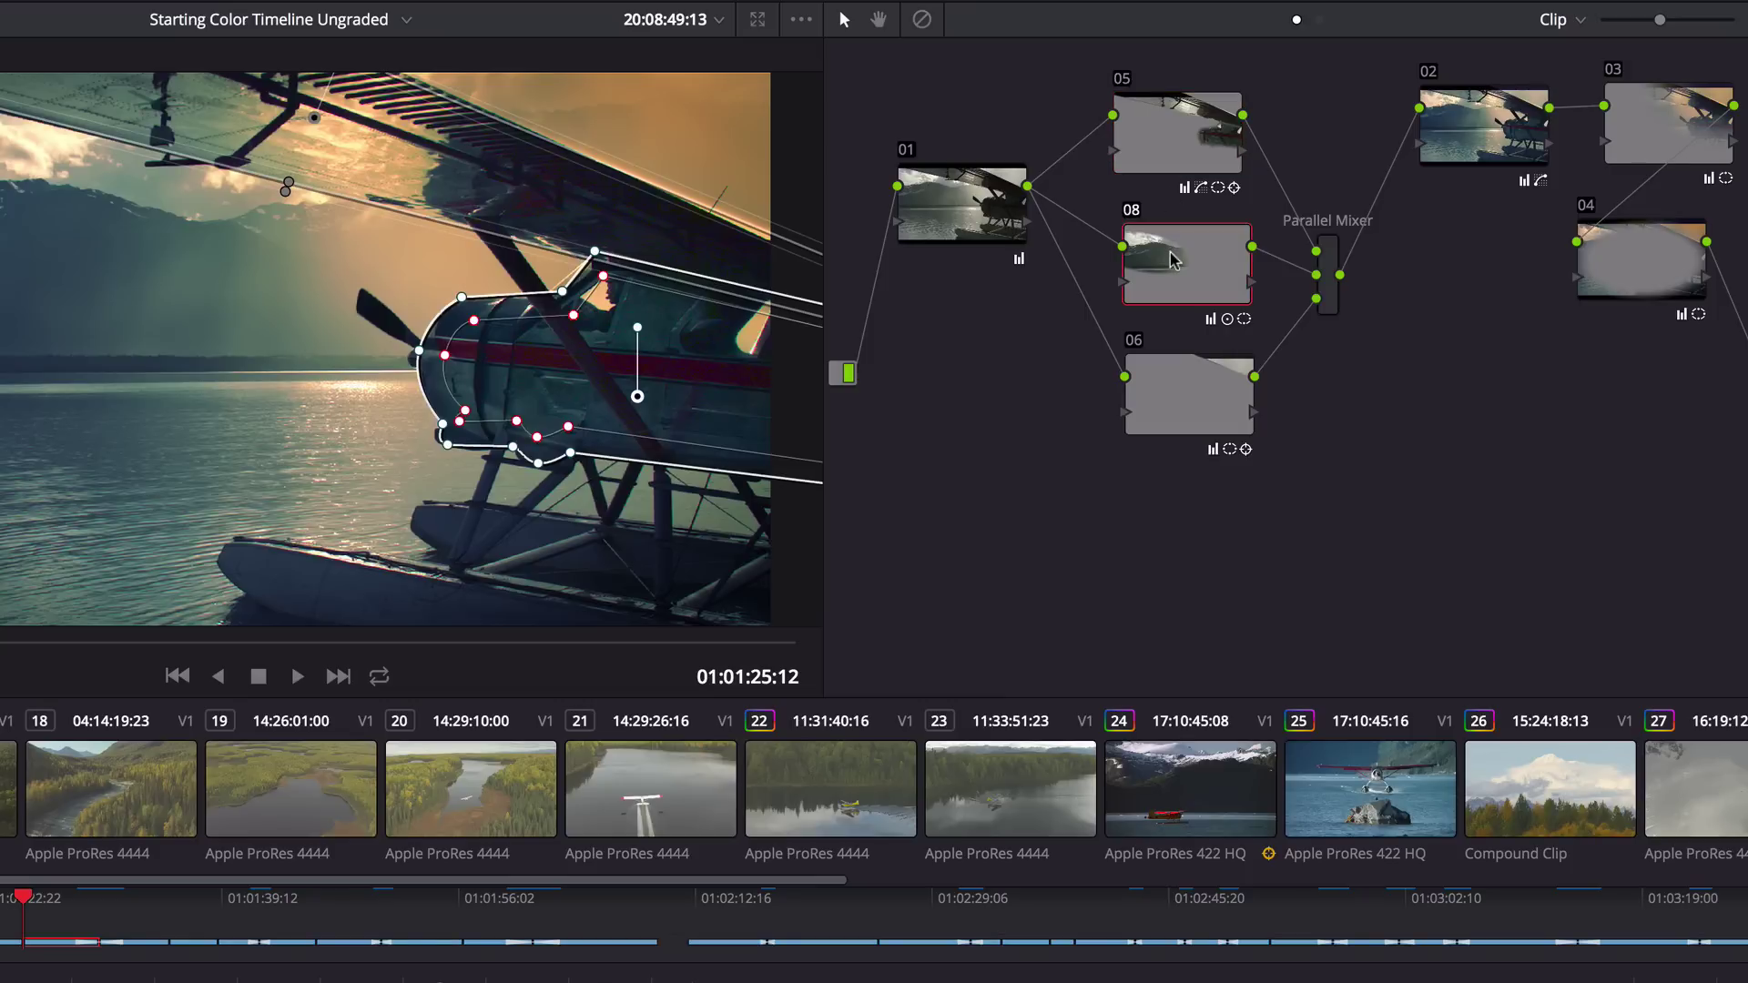
# Review nodes 08 and 06's windows and reposition nodes 02 and 03 side by side at top right.
pyautogui.click(1172, 258)
pyautogui.click(1174, 386)
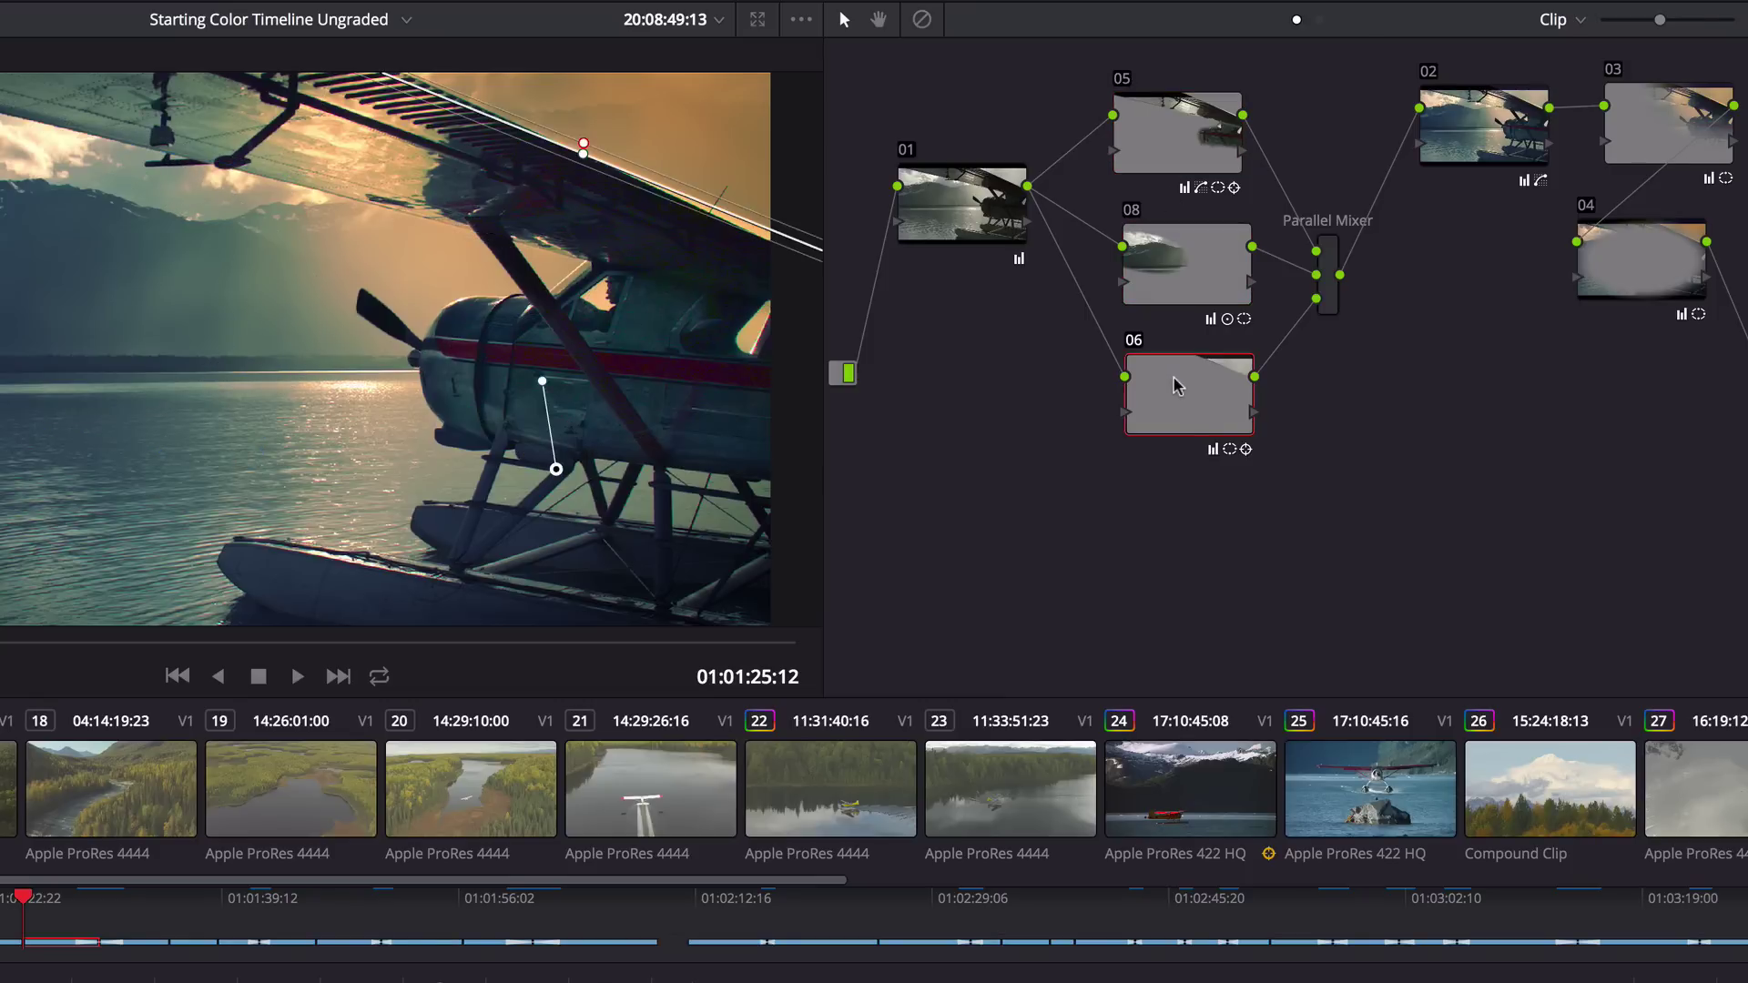
pyautogui.click(1497, 135)
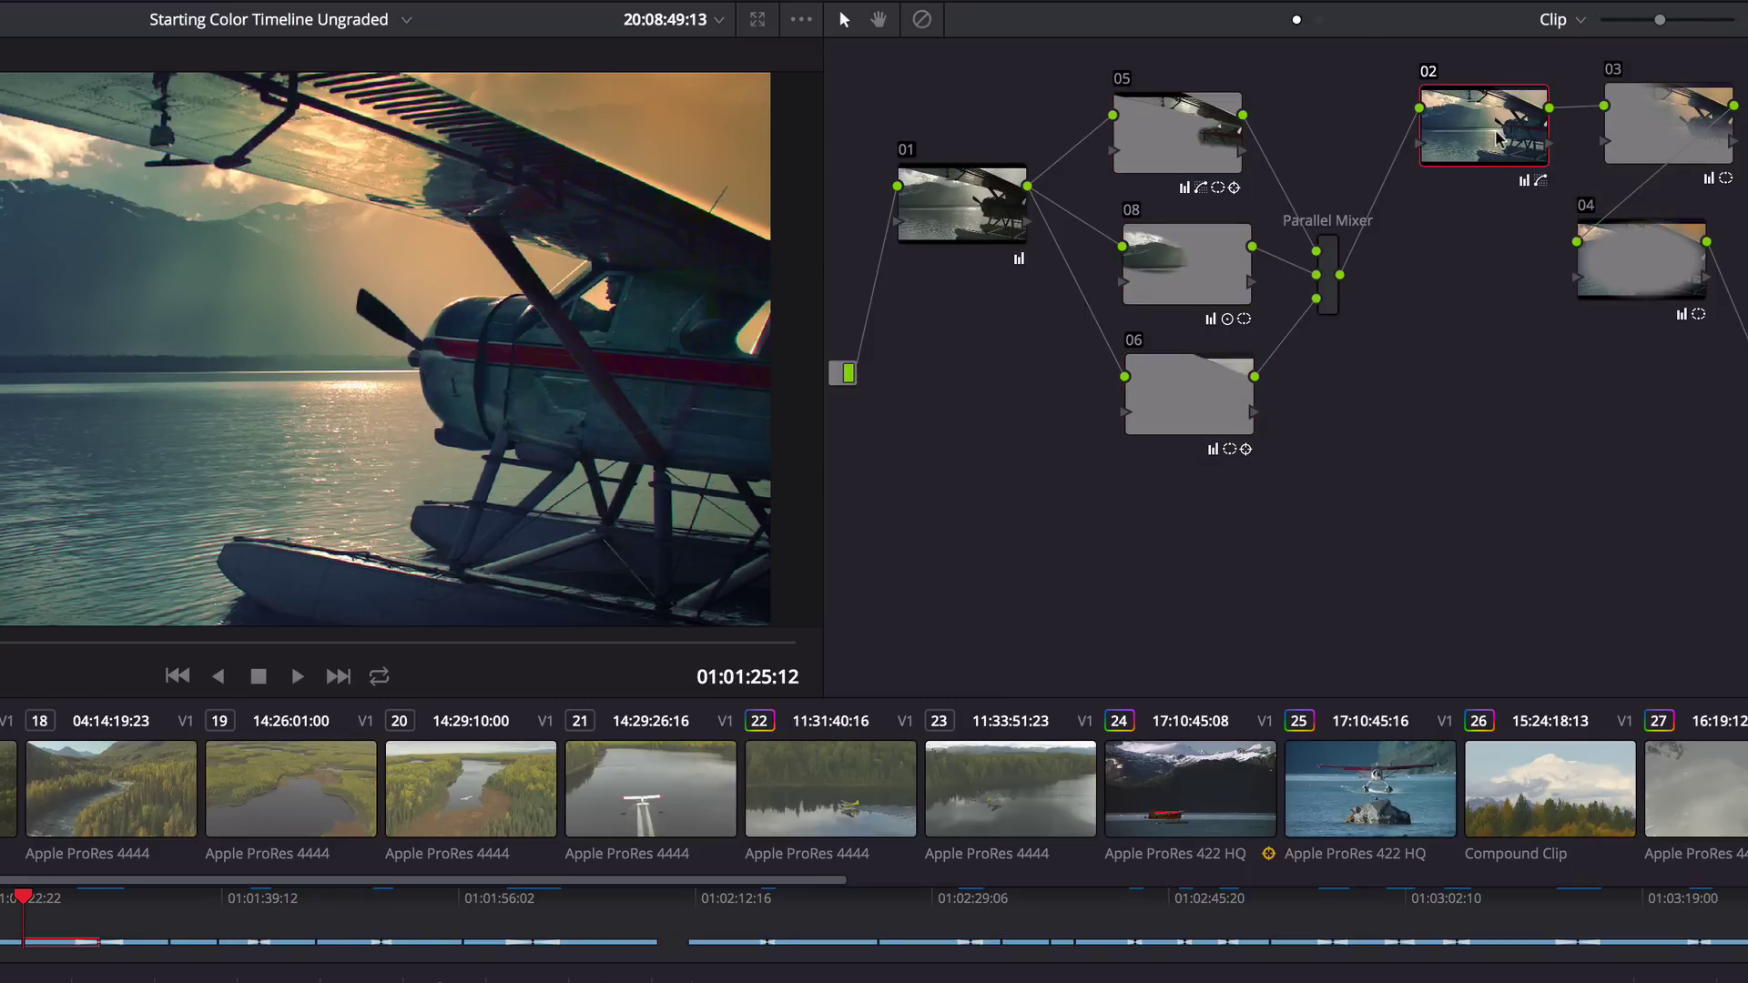
pyautogui.click(1644, 136)
pyautogui.moveTo(1644, 137); pyautogui.dragTo(1358, 194)
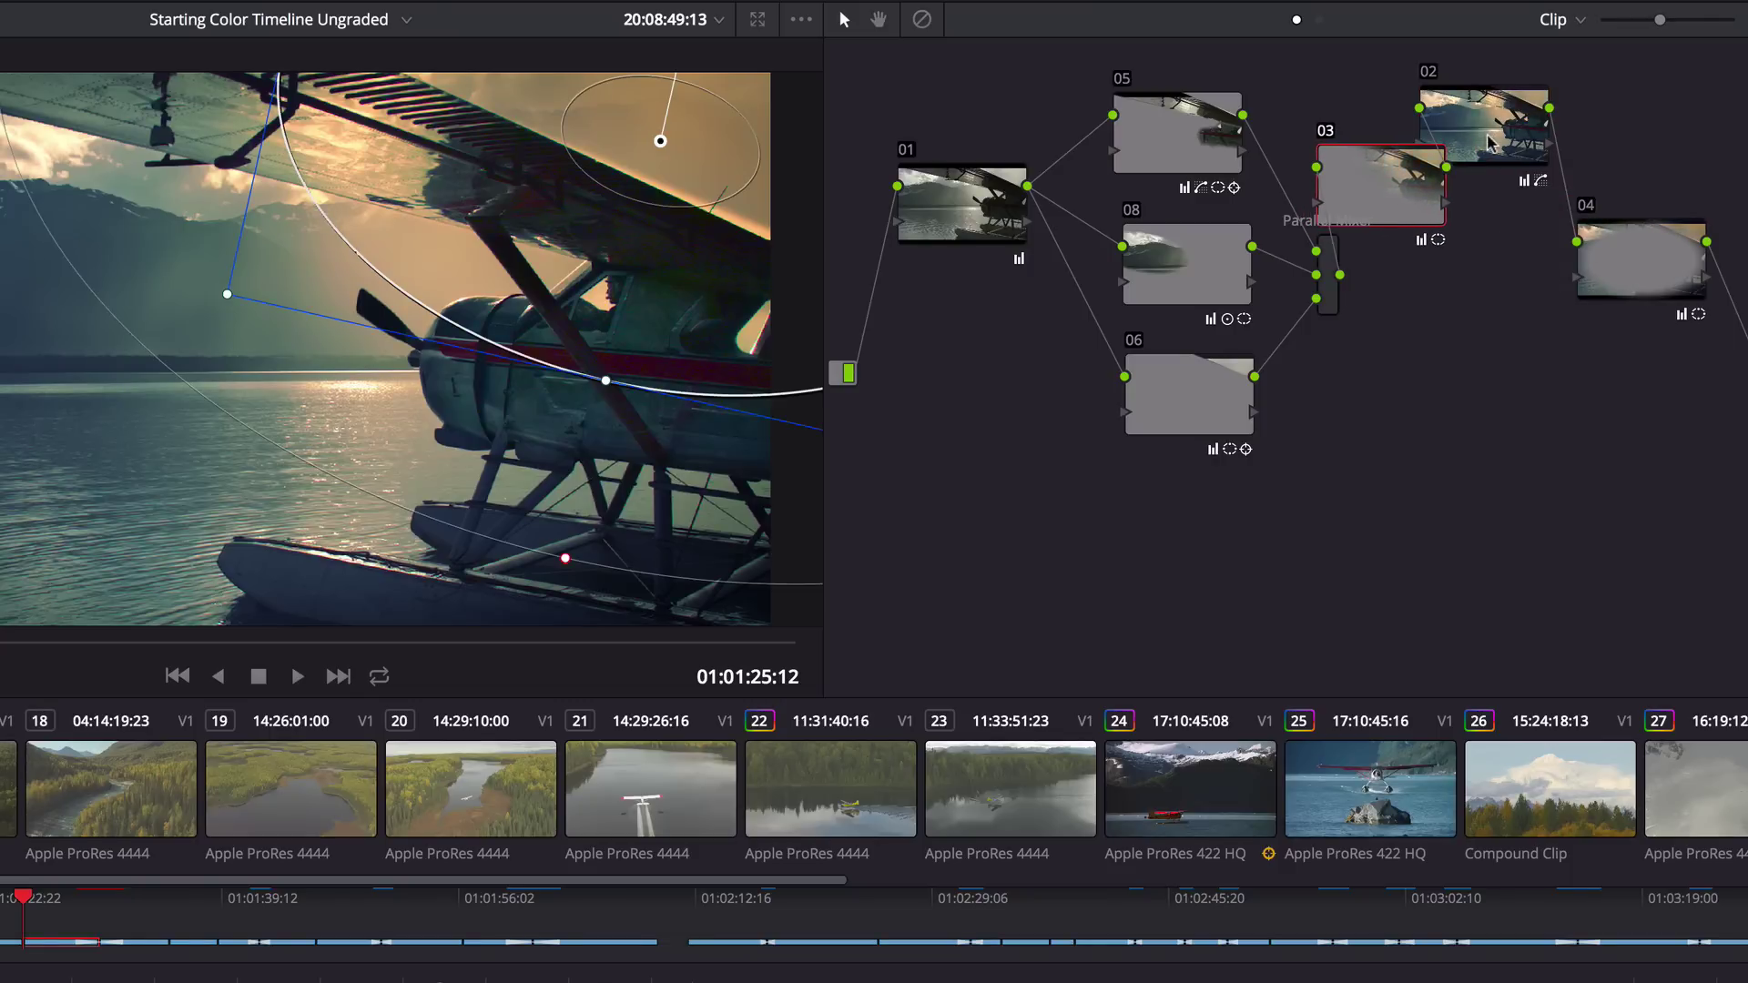
pyautogui.moveTo(1489, 141); pyautogui.dragTo(1609, 125)
pyautogui.moveTo(1417, 180); pyautogui.dragTo(1466, 136)
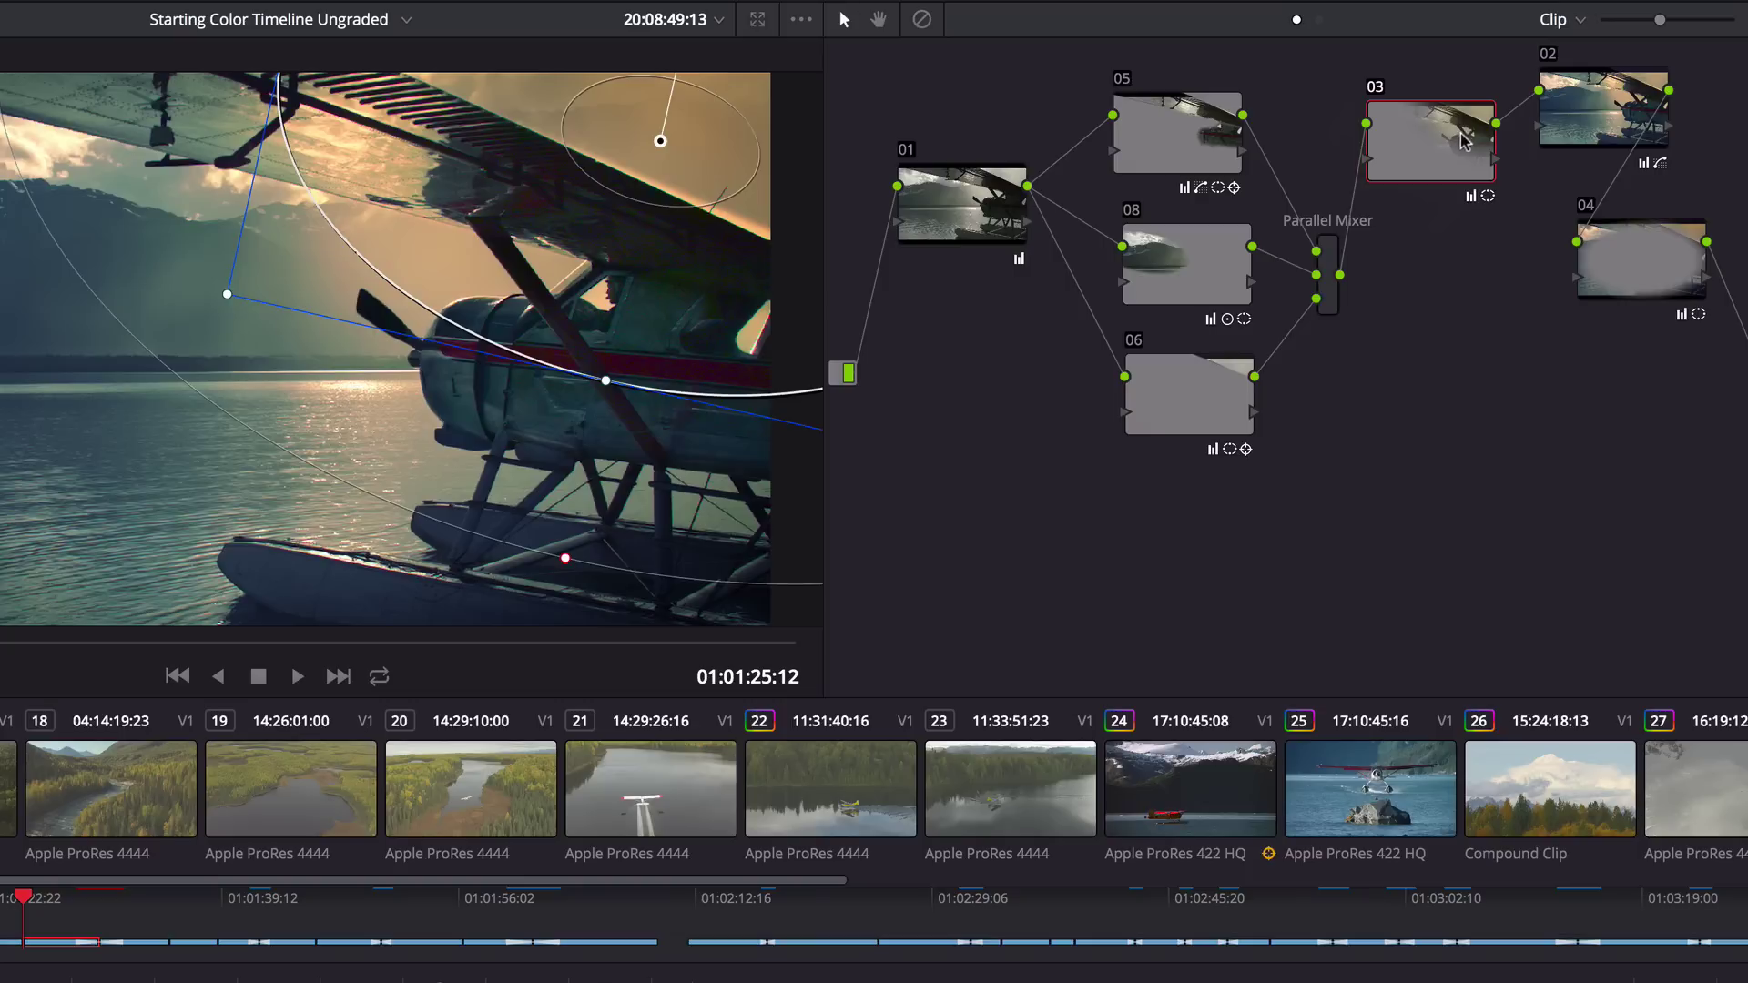
# Combine nodes 05, 08 and 06 into a compound node, decompose it, and move 03, 02, 04 down.
pyautogui.moveTo(1060, 62); pyautogui.dragTo(1317, 456)
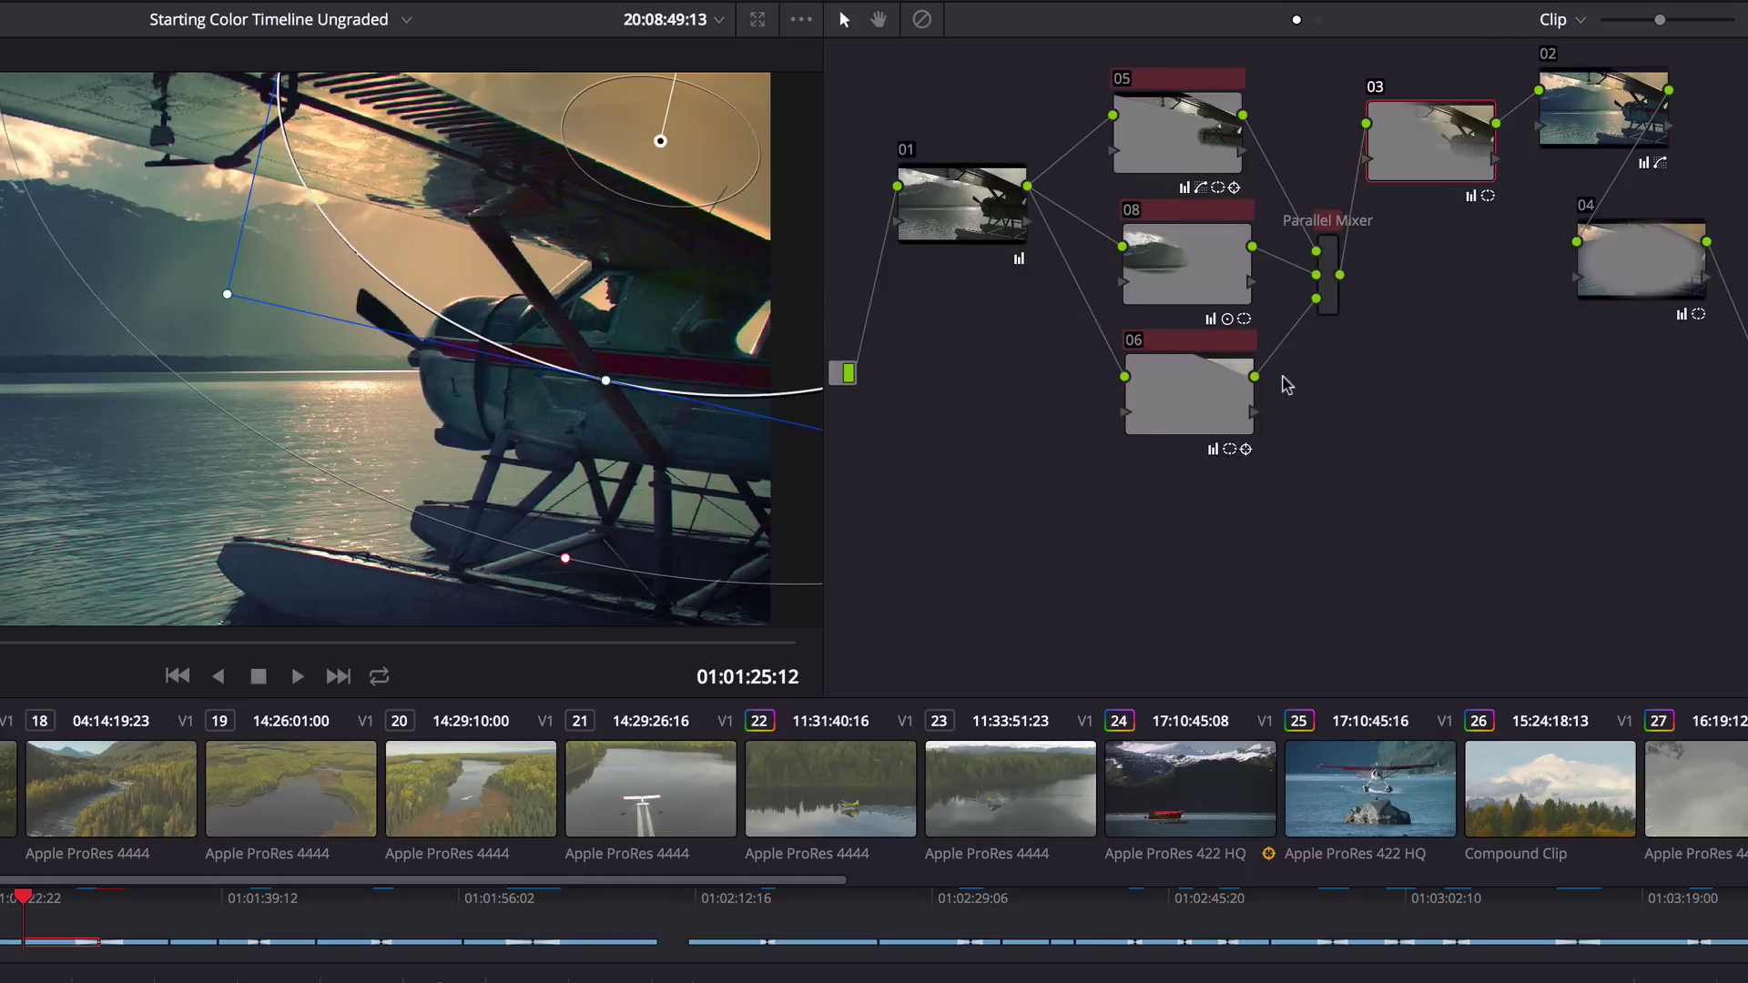
pyautogui.rightClick(1201, 273)
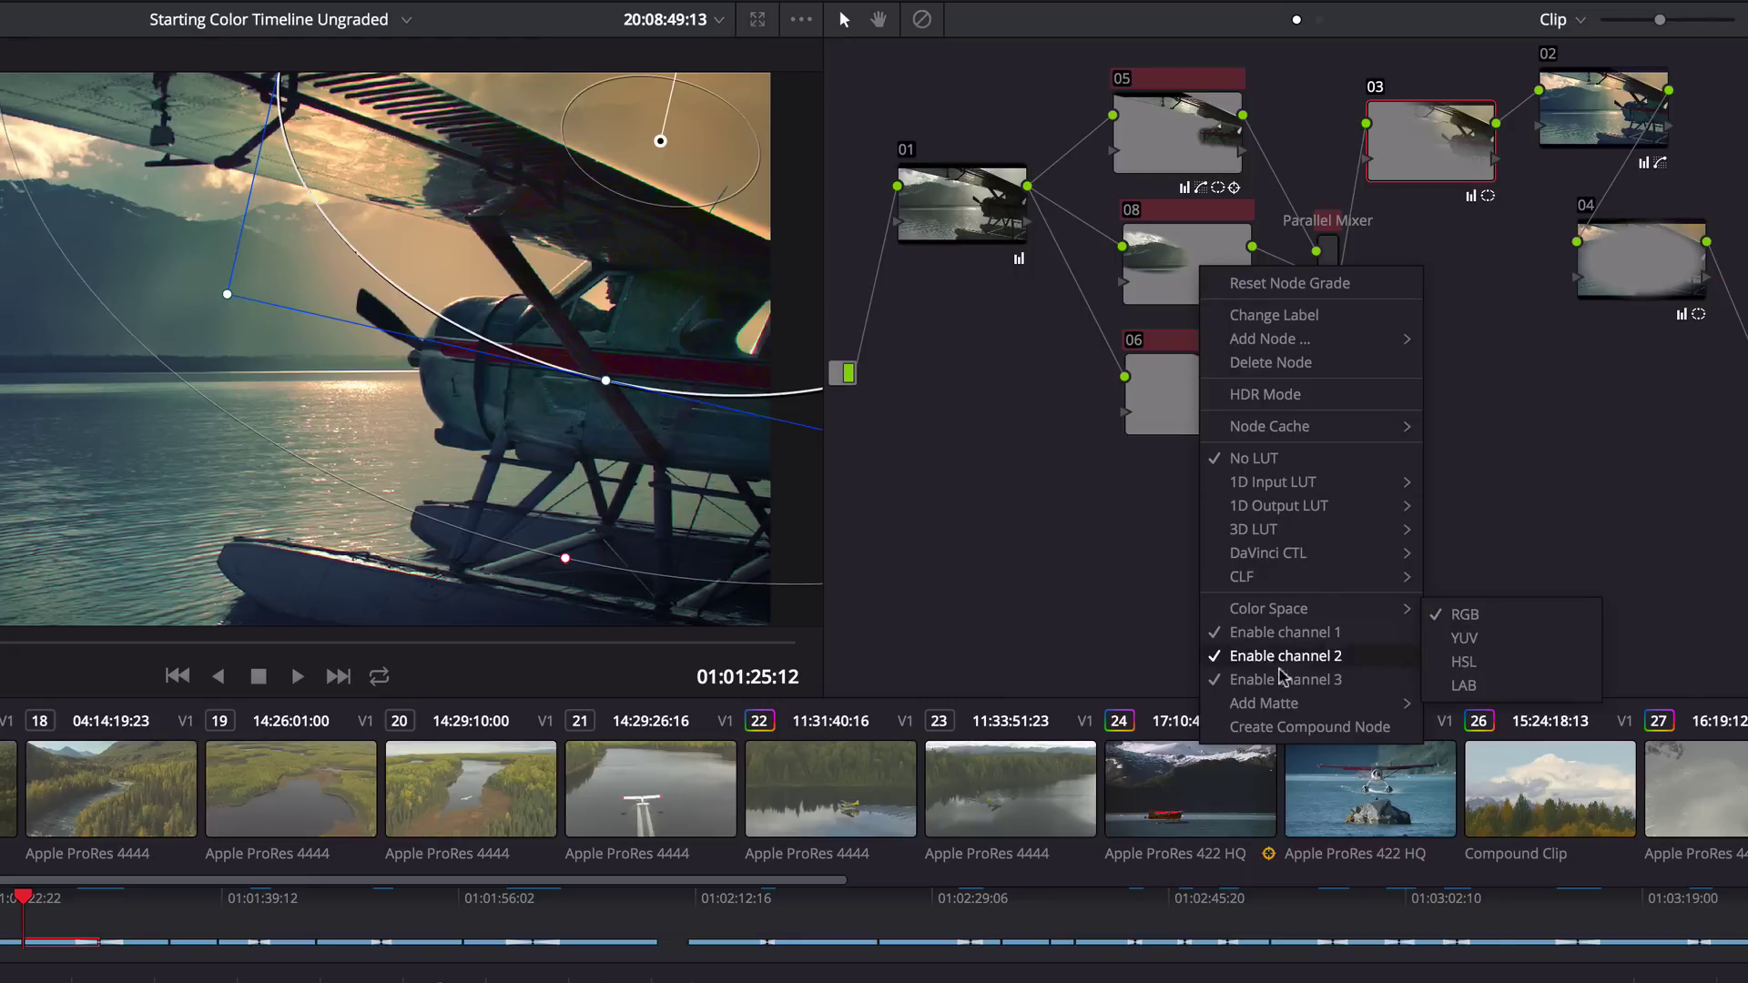
pyautogui.click(1283, 727)
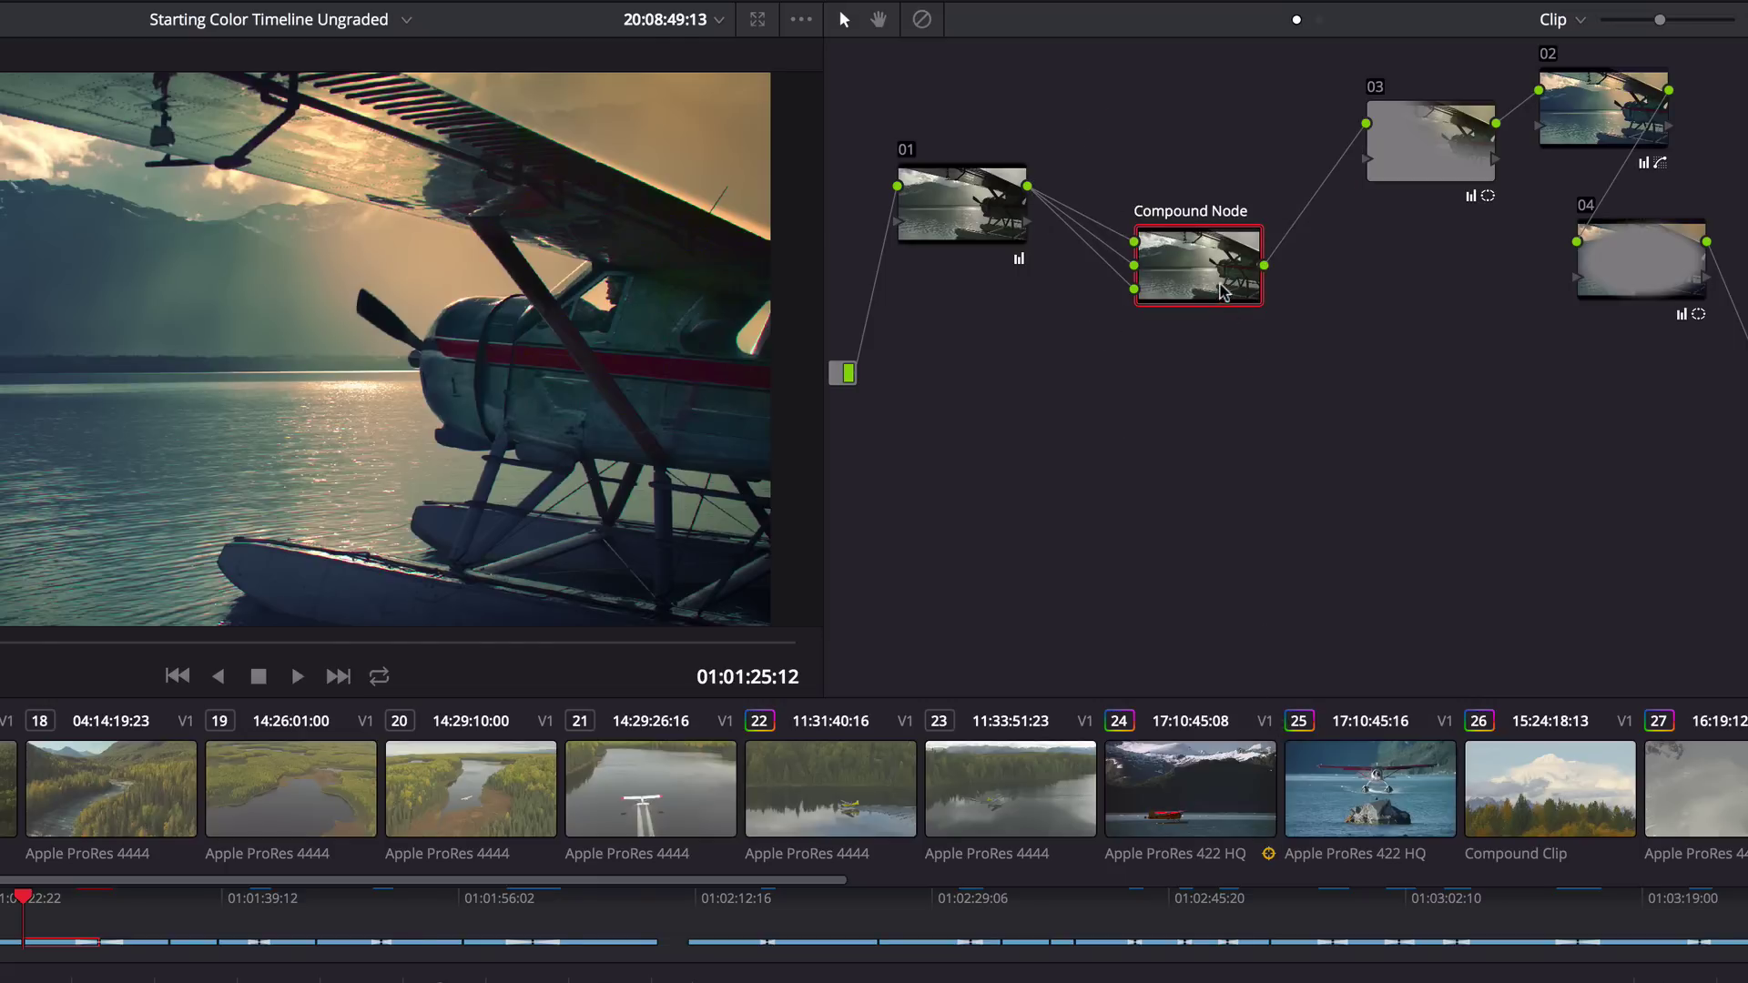
pyautogui.moveTo(1220, 277); pyautogui.dragTo(1209, 219)
pyautogui.rightClick(1187, 217)
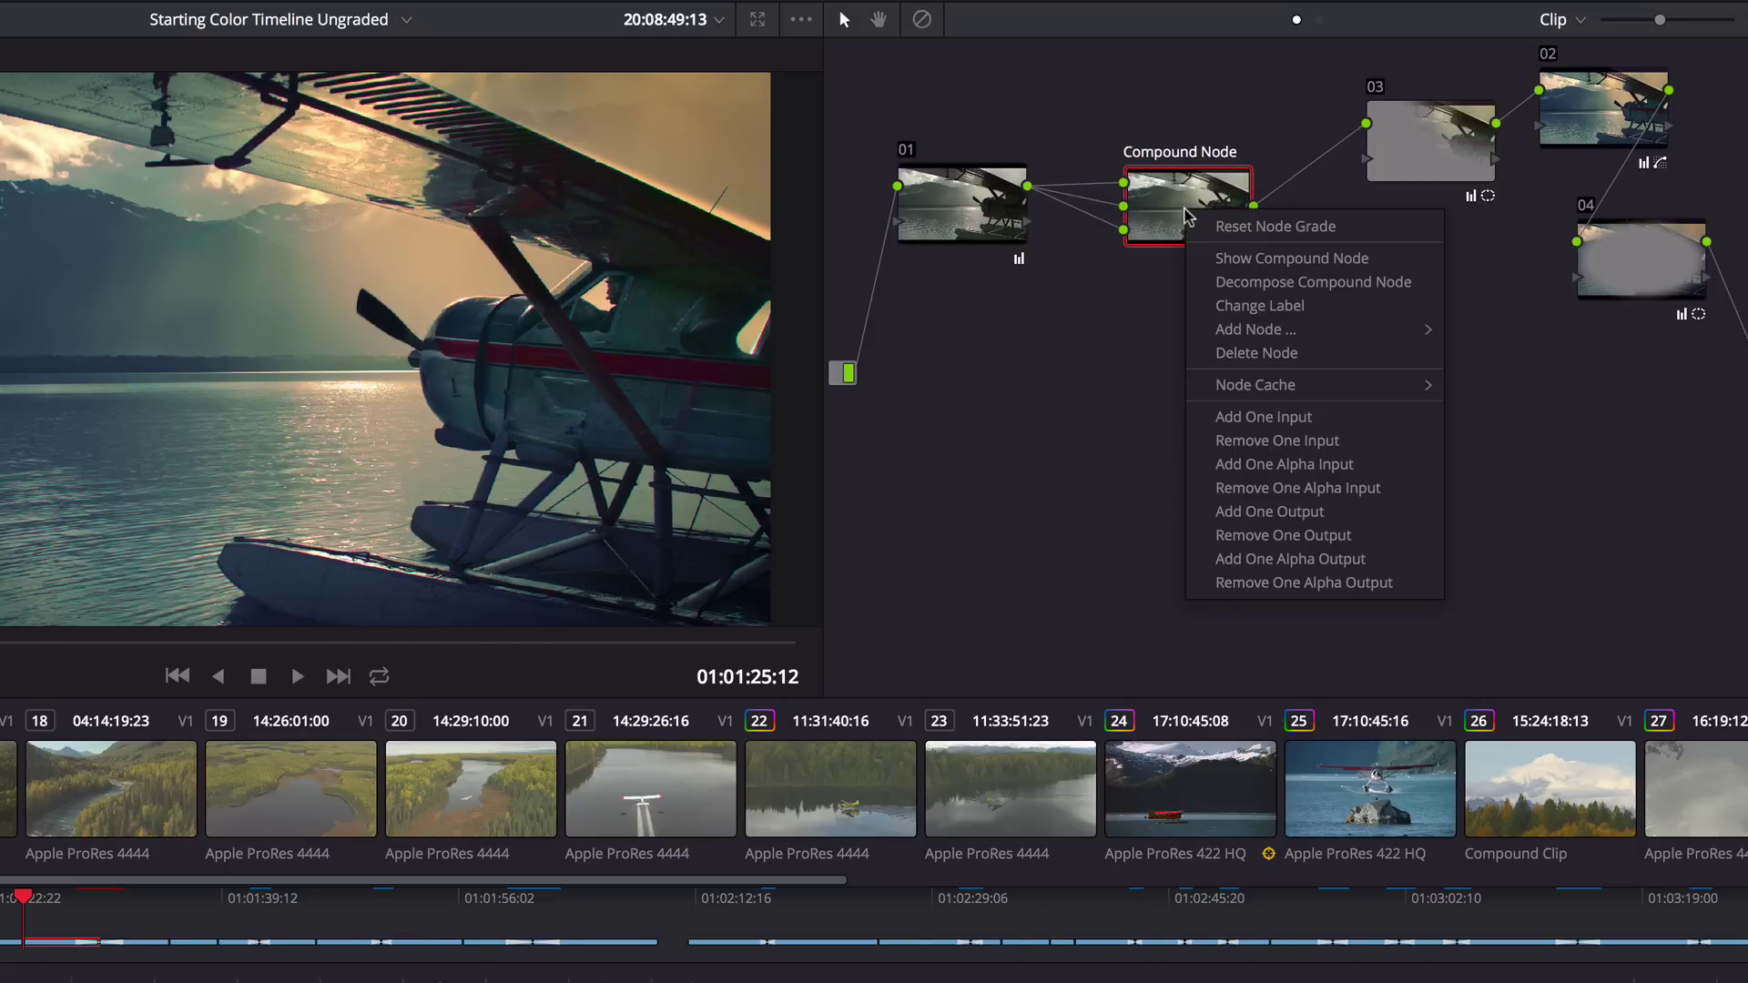
pyautogui.click(1299, 284)
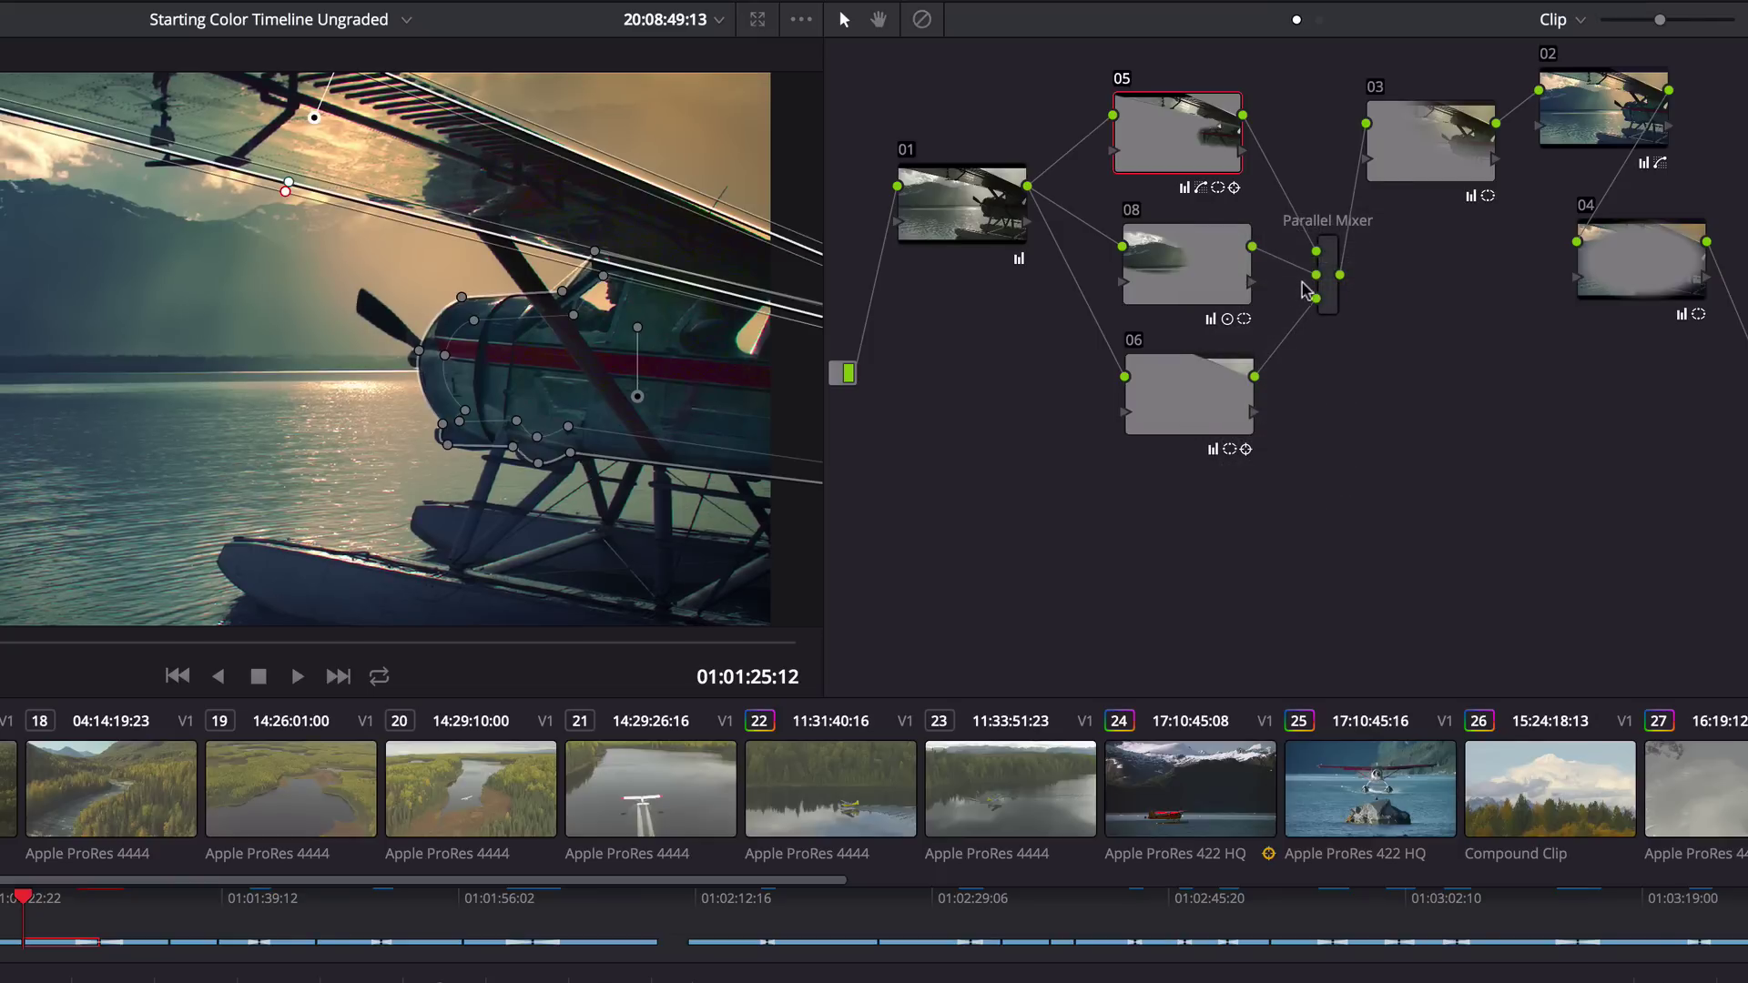
pyautogui.moveTo(1429, 83); pyautogui.dragTo(1673, 388)
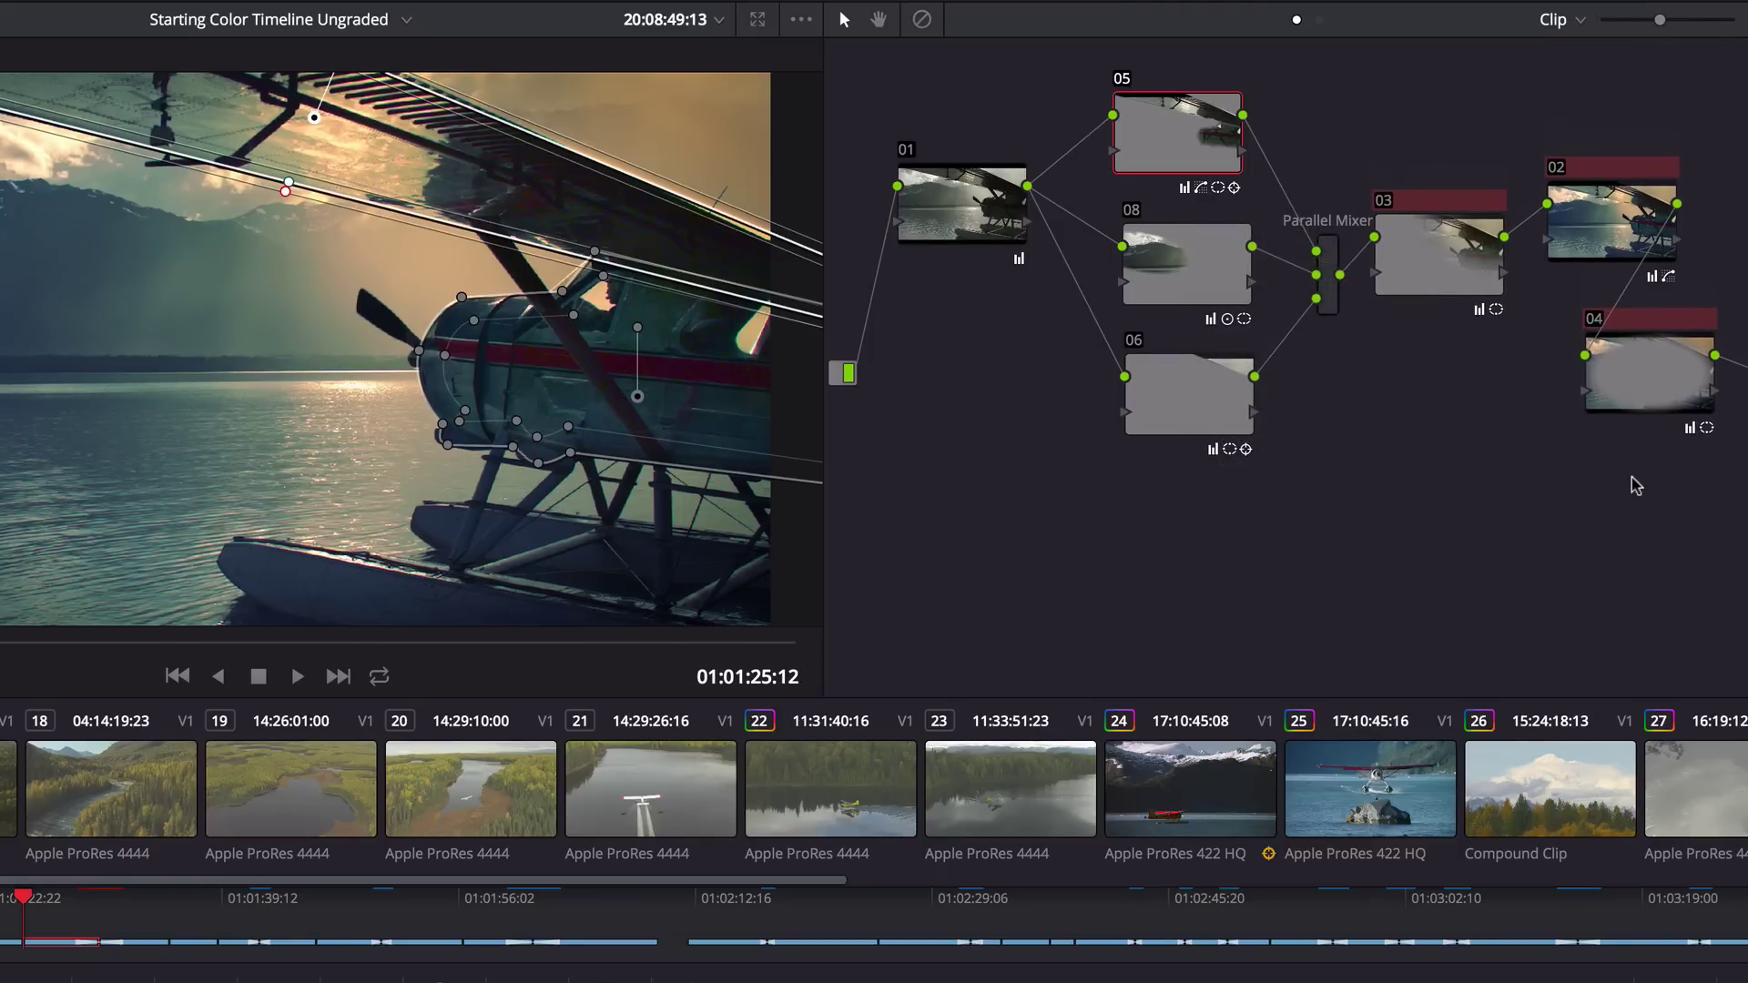
pyautogui.click(1365, 663)
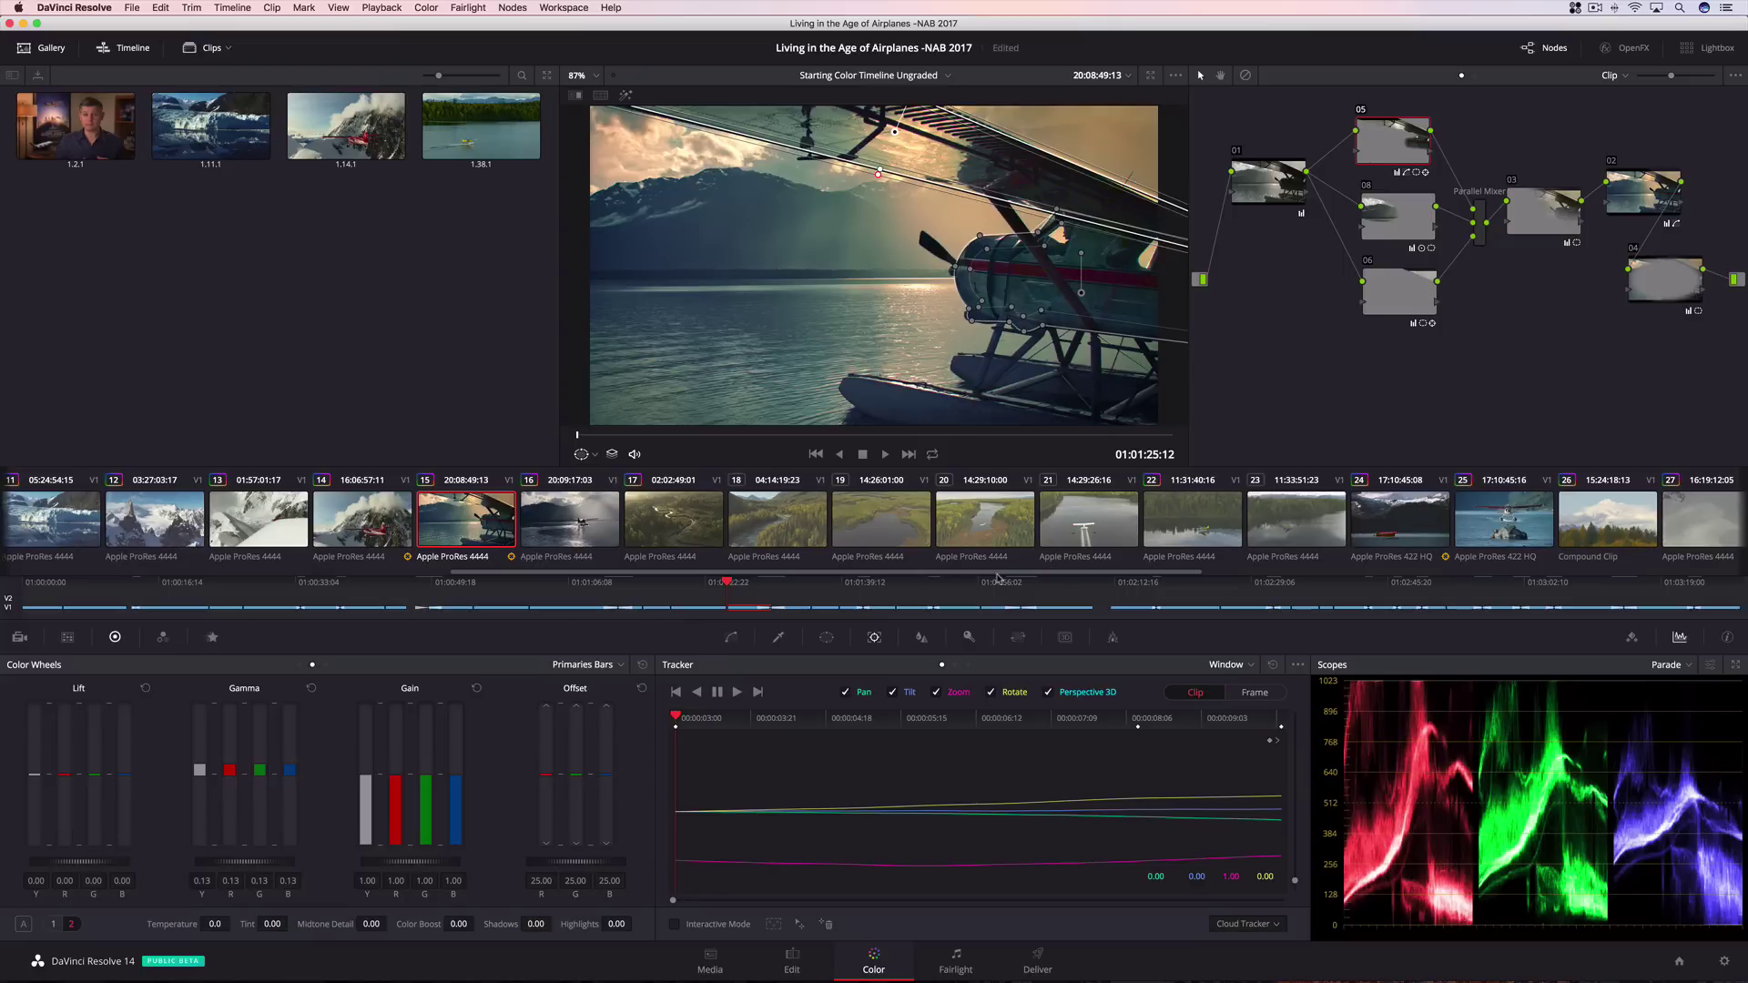
pyautogui.moveTo(998, 573); pyautogui.dragTo(1545, 573)
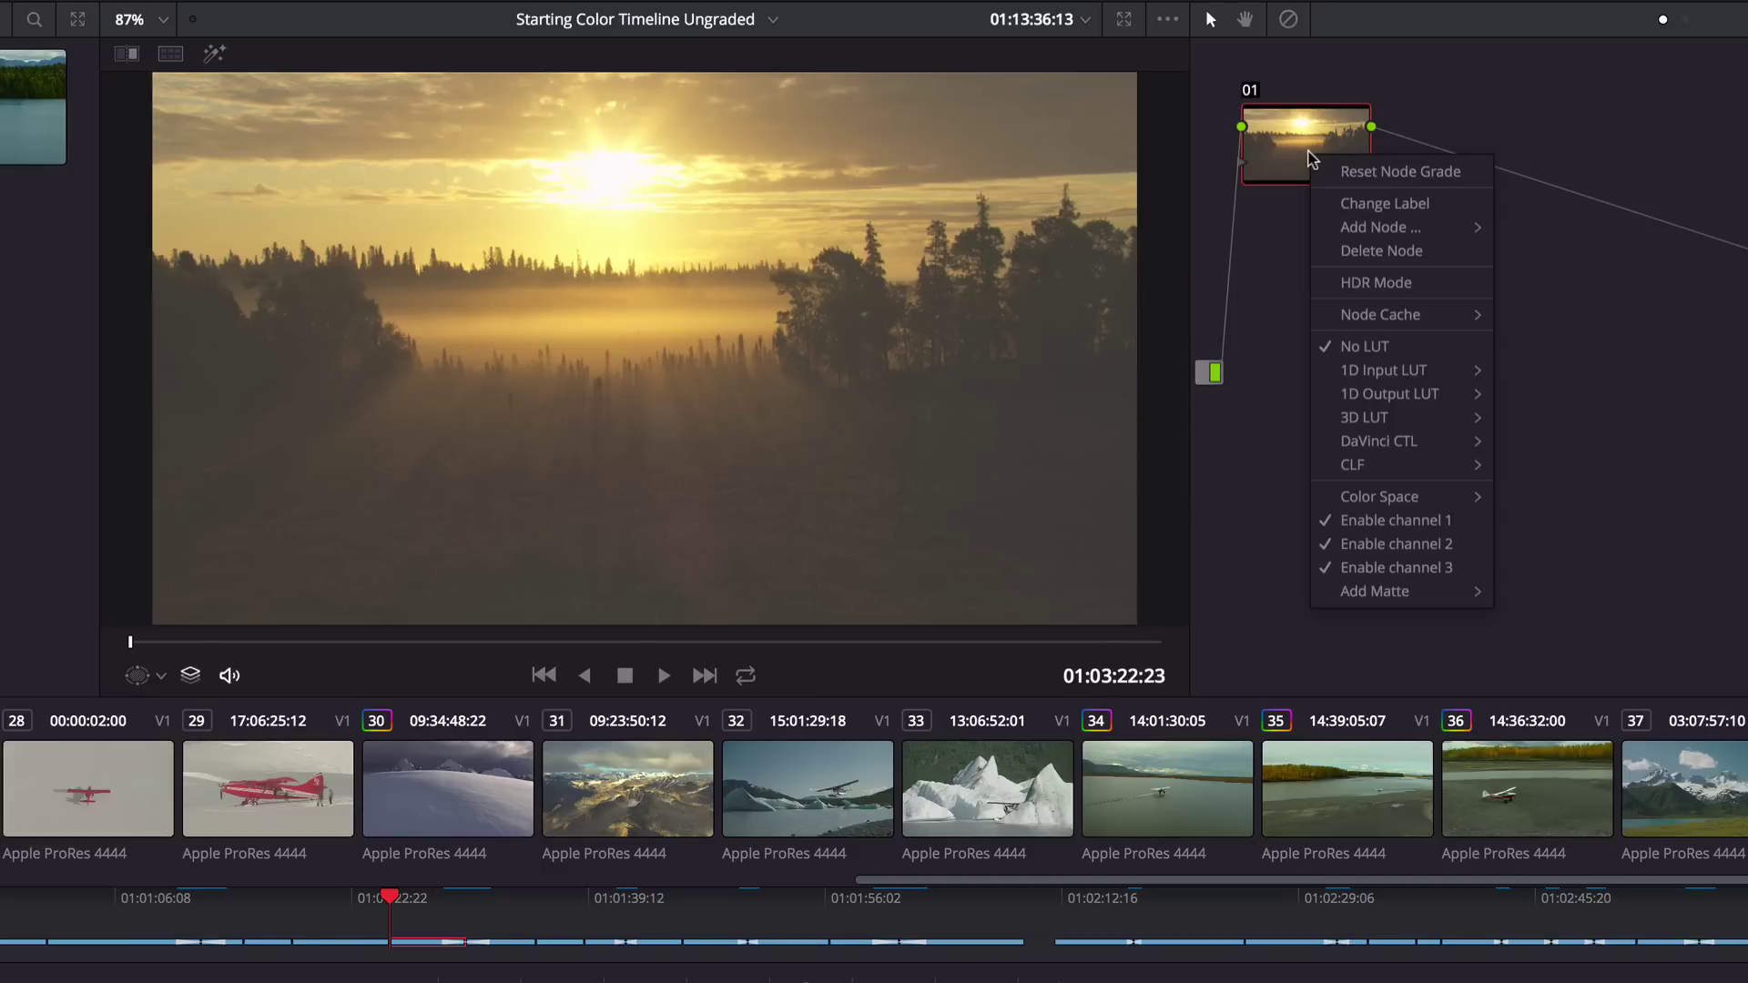
# Enable HDR mode on node 01, add an S-curve, lower lift, raise gain, and play back.
pyautogui.rightClick(1312, 157)
pyautogui.click(1377, 281)
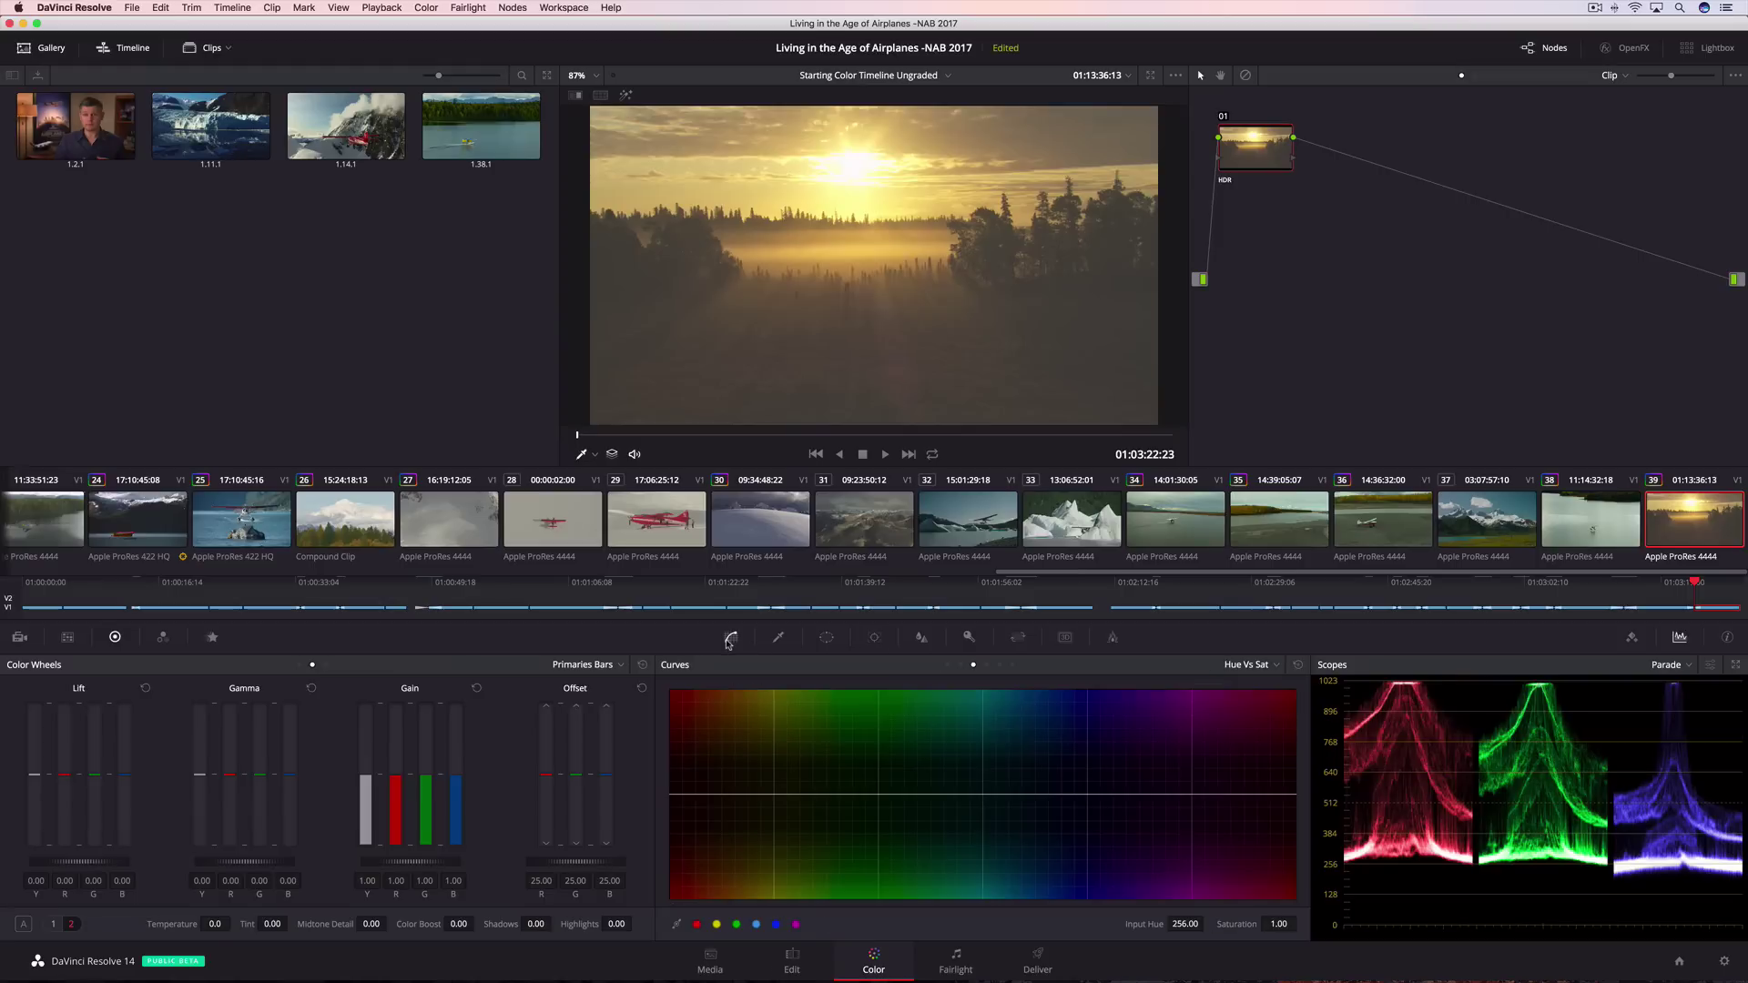
pyautogui.moveTo(831, 857)
pyautogui.mouseDown()
pyautogui.moveTo(828, 897)
pyautogui.moveTo(827, 880)
pyautogui.mouseUp()
pyautogui.moveTo(1023, 755); pyautogui.dragTo(1018, 703)
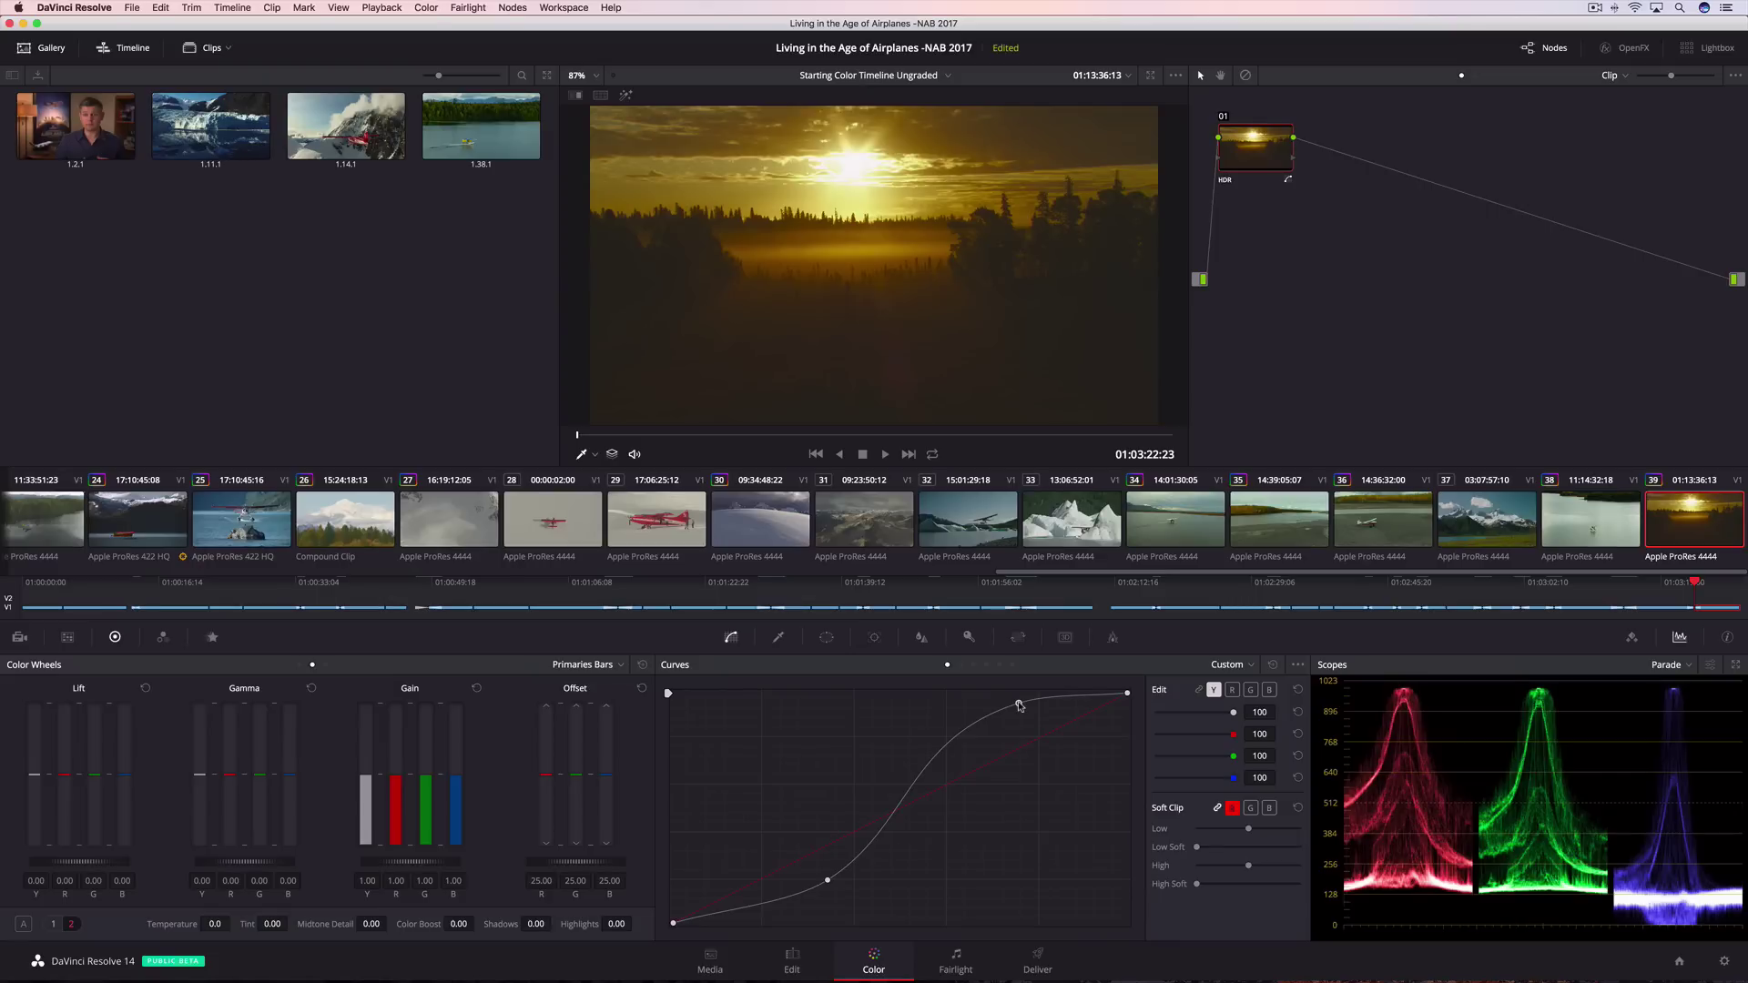
pyautogui.moveTo(82, 861); pyautogui.dragTo(77, 861)
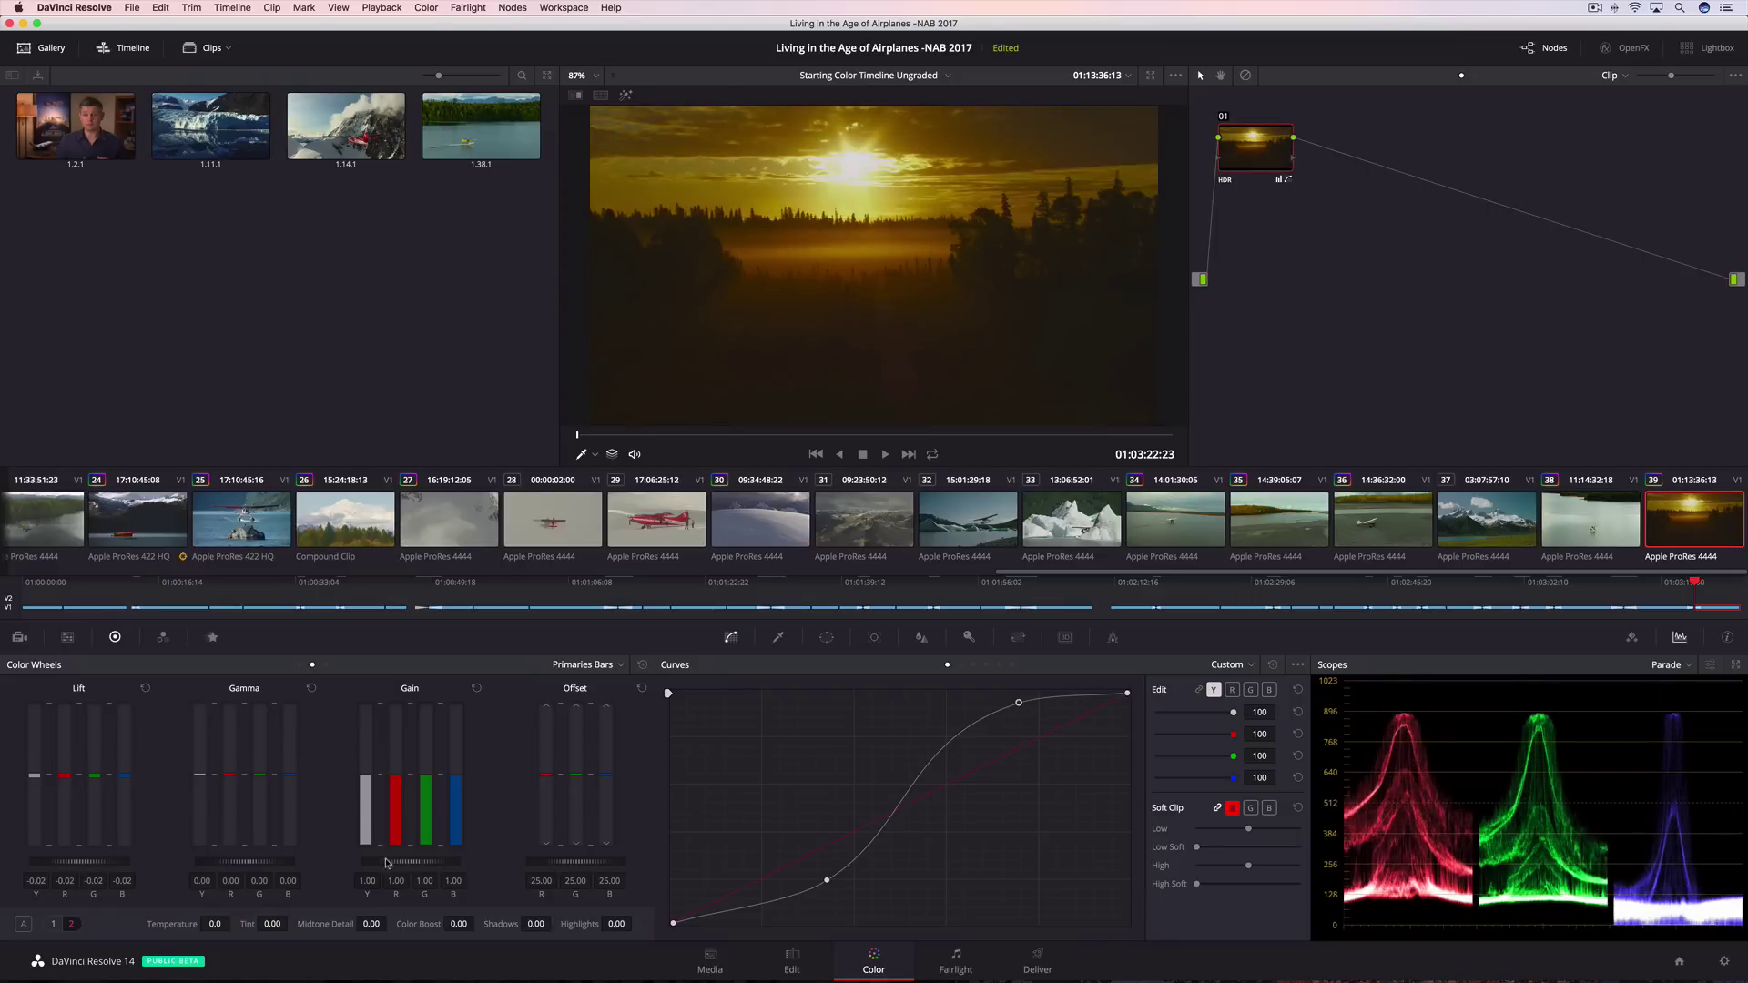
pyautogui.moveTo(384, 860); pyautogui.dragTo(393, 860)
pyautogui.press('space')
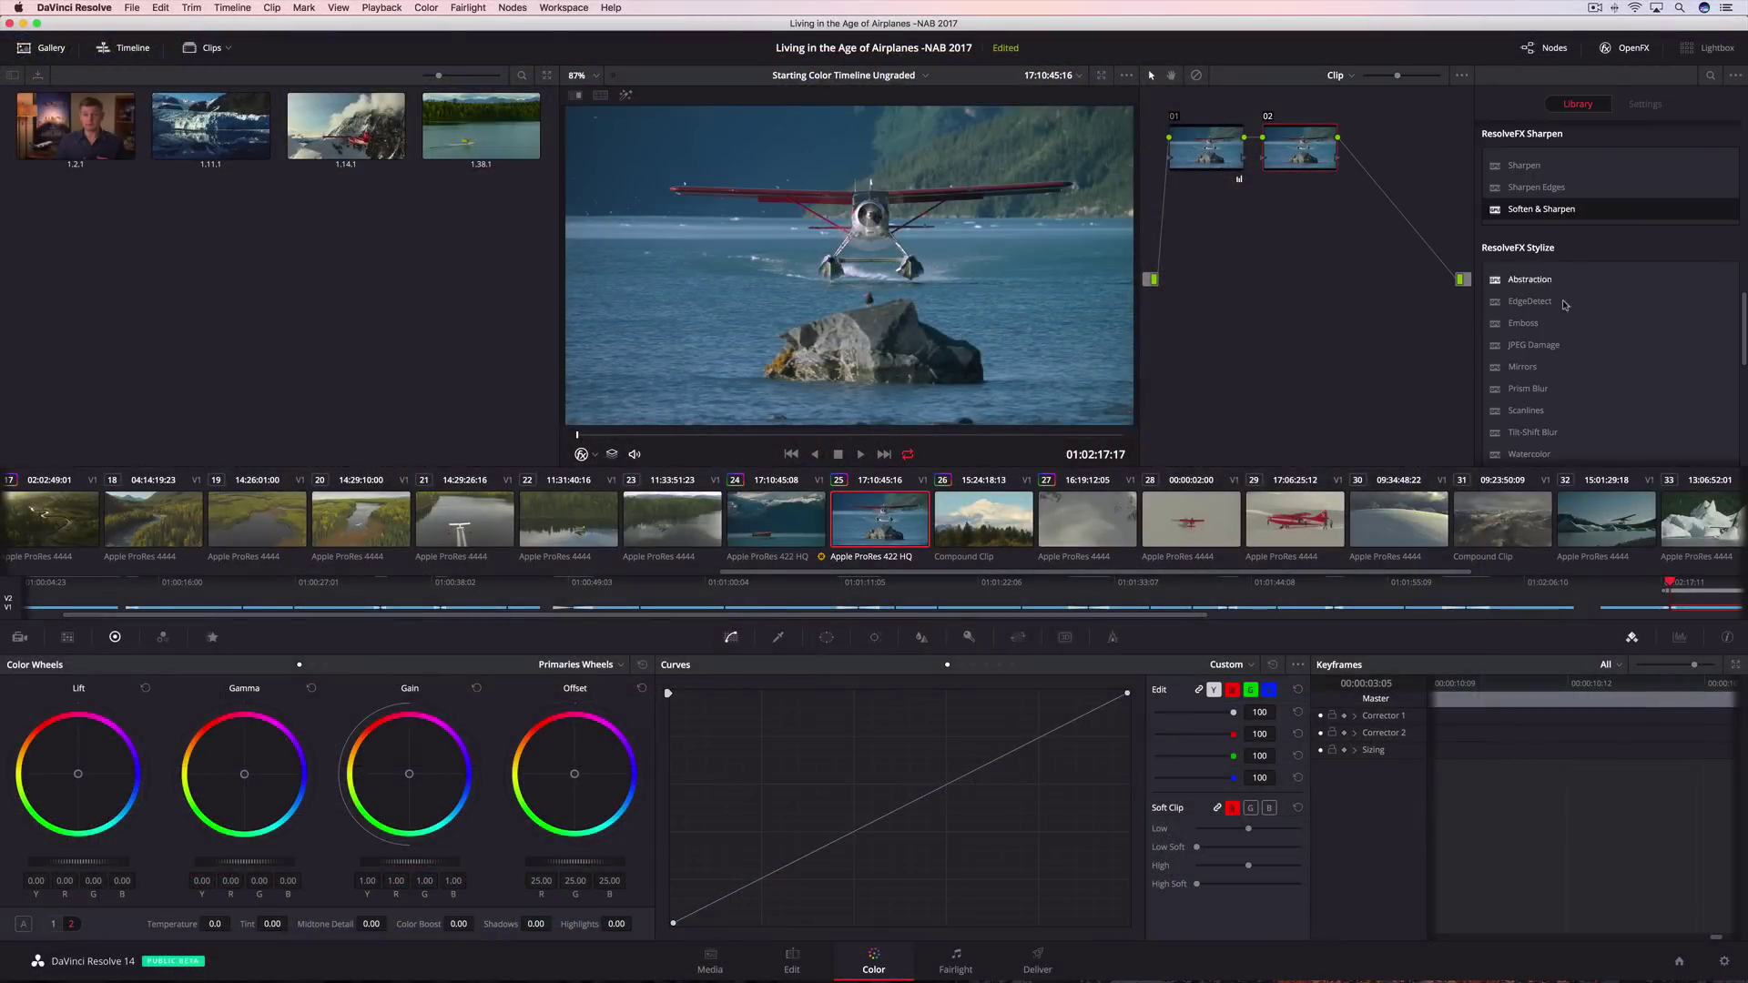
# Apply Tilt-Shift Blur to node 02, increasing blur strength and raising the in-focus band.
pyautogui.moveTo(1532, 433); pyautogui.dragTo(1301, 151)
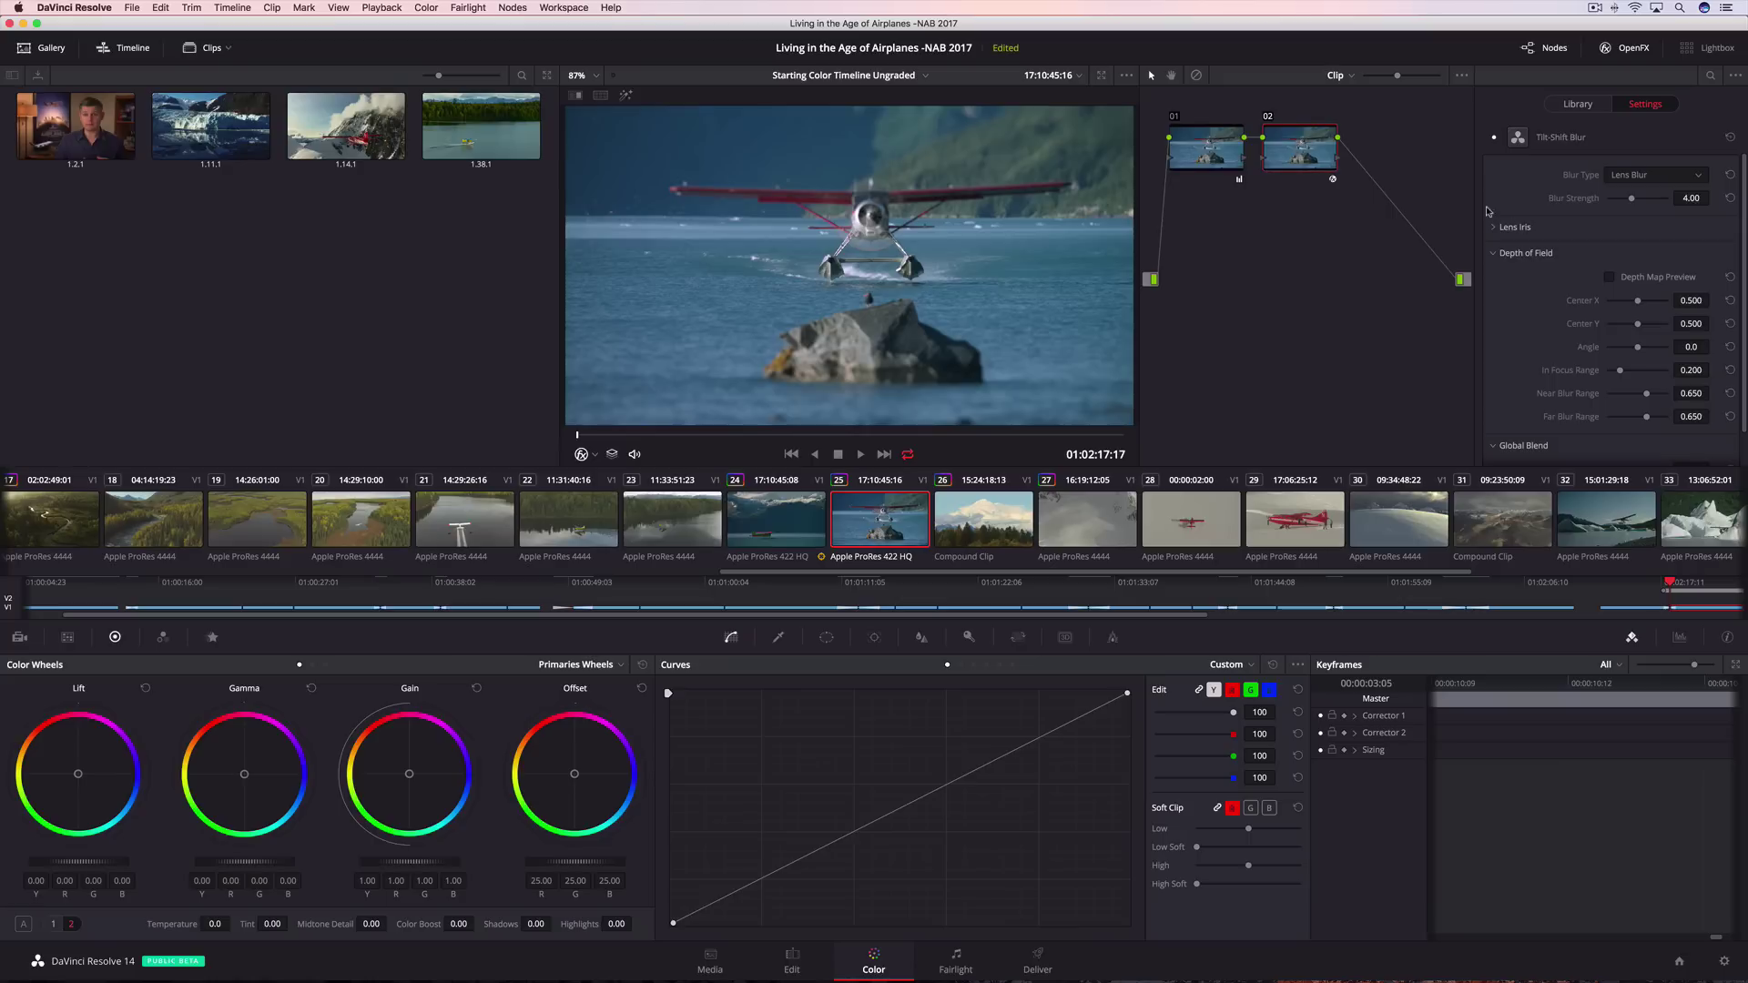
pyautogui.moveTo(1631, 202); pyautogui.dragTo(1639, 200)
pyautogui.moveTo(1641, 326); pyautogui.dragTo(1650, 325)
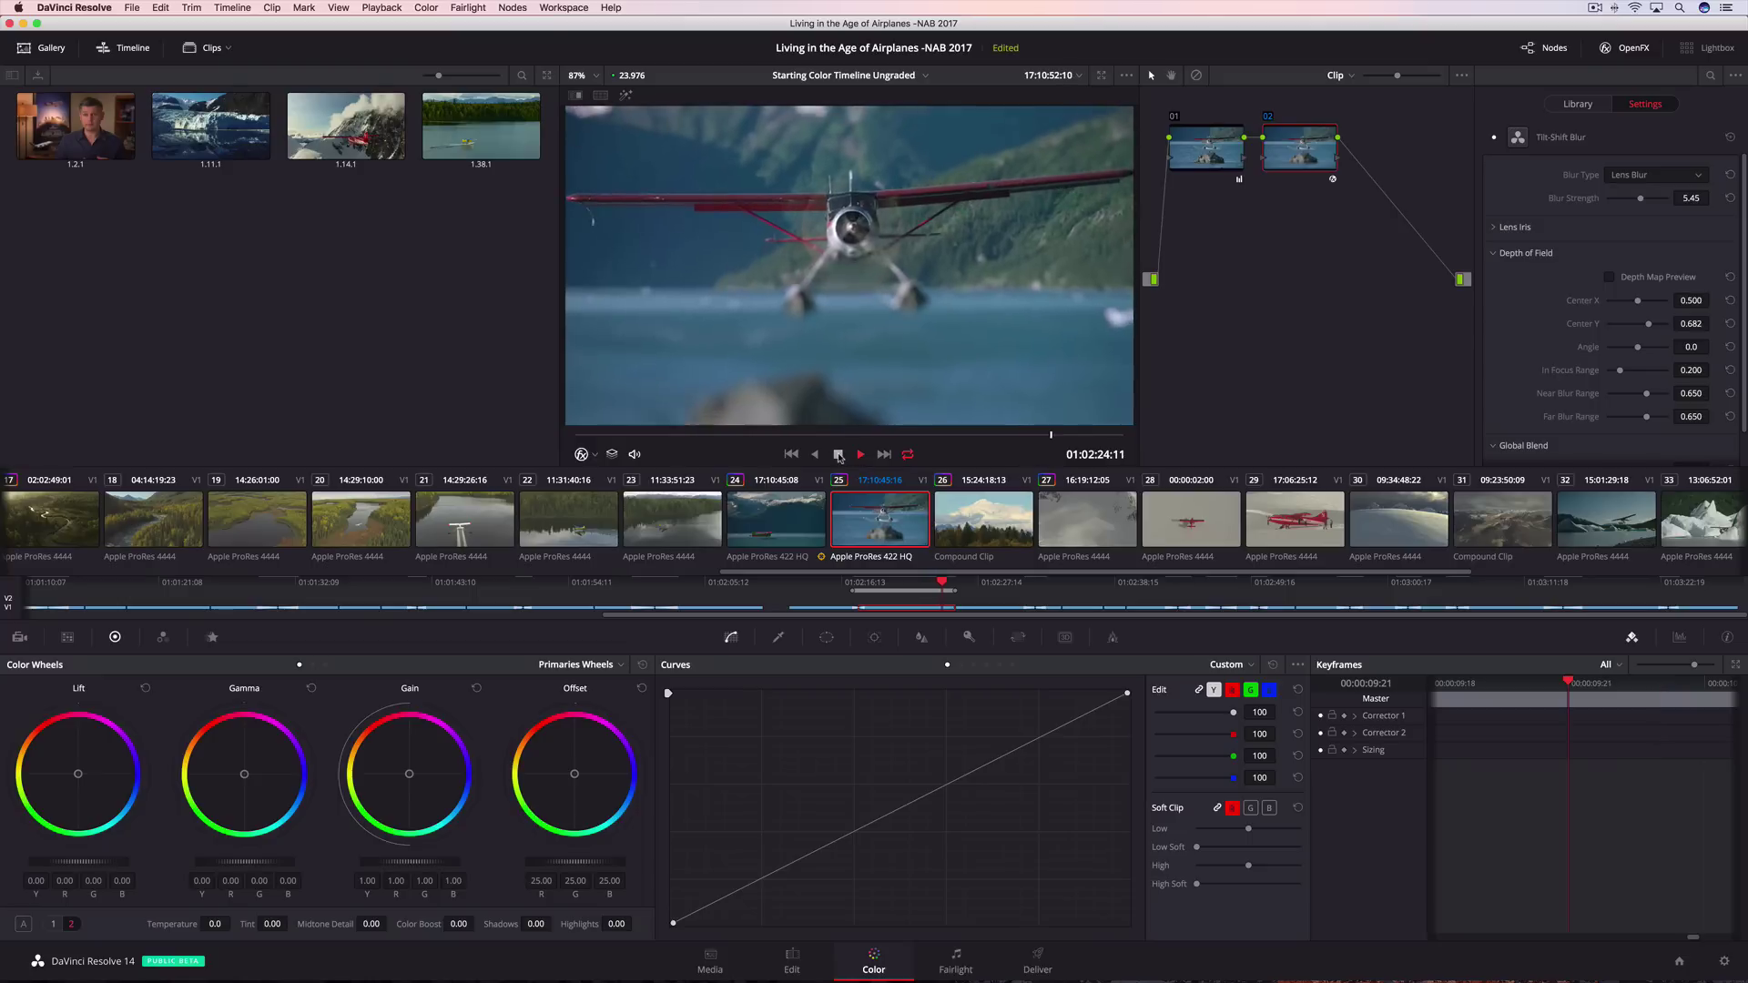
# Stop playback and load interview clip 02 from the thumbnail timeline.
pyautogui.click(838, 455)
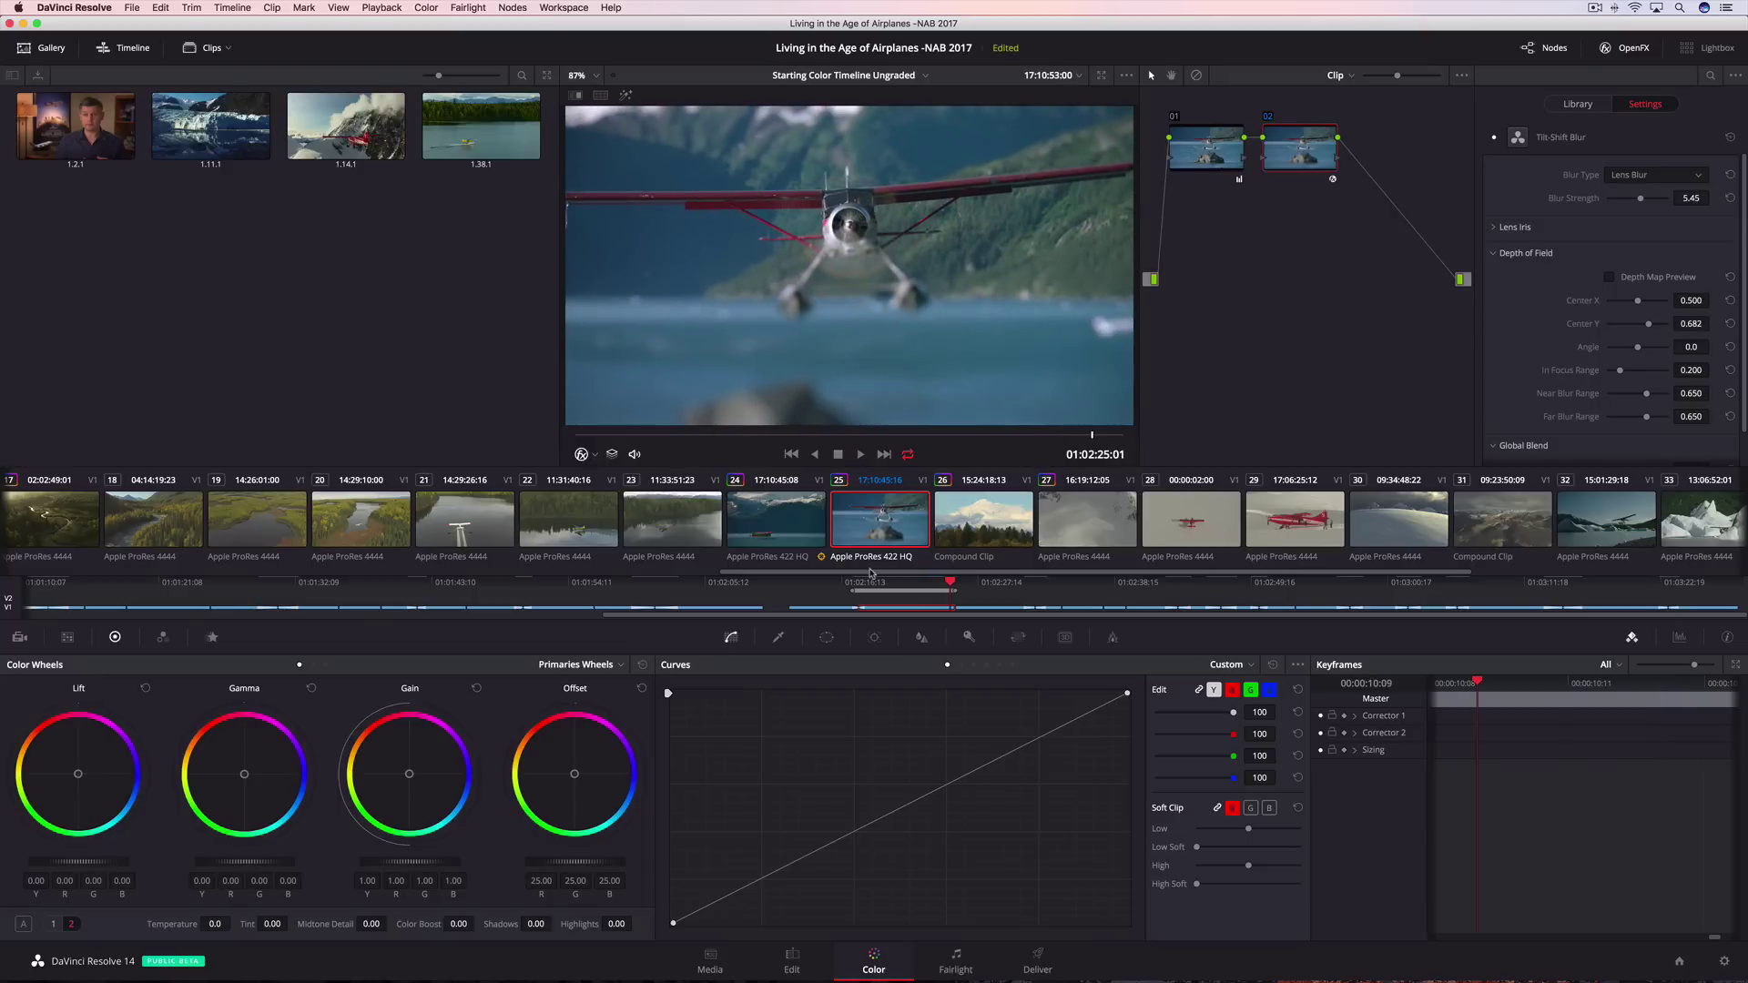
pyautogui.moveTo(869, 573); pyautogui.dragTo(403, 574)
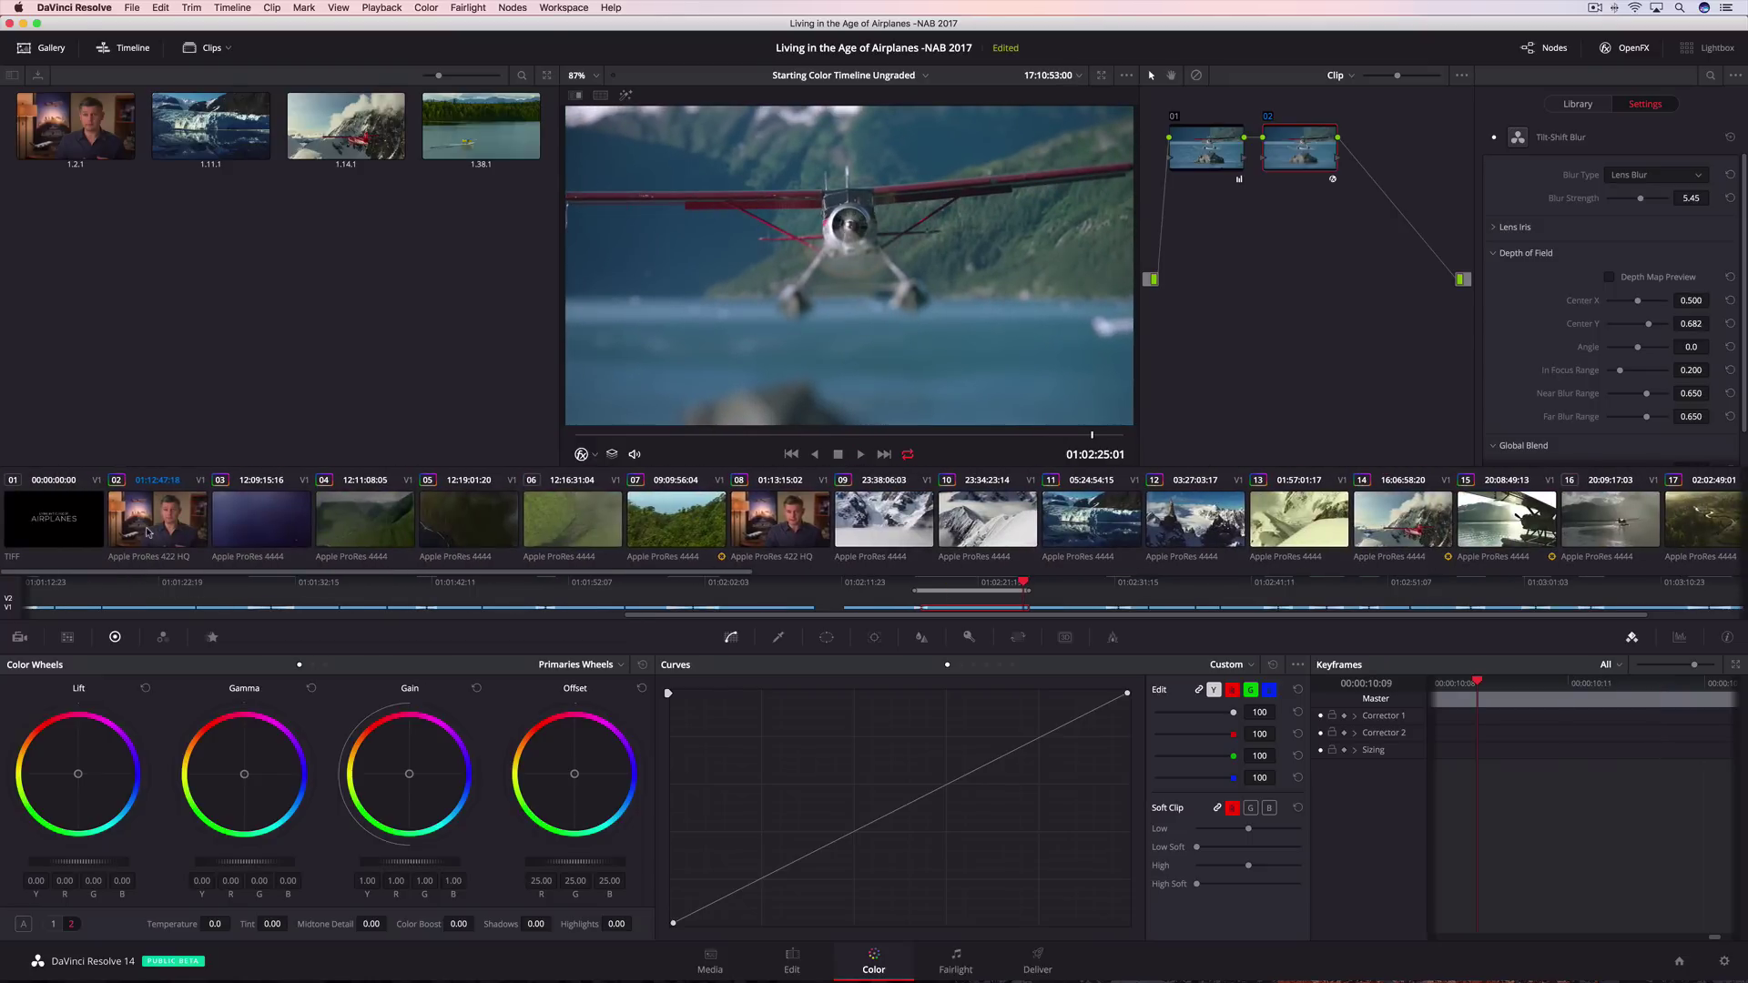
pyautogui.click(149, 531)
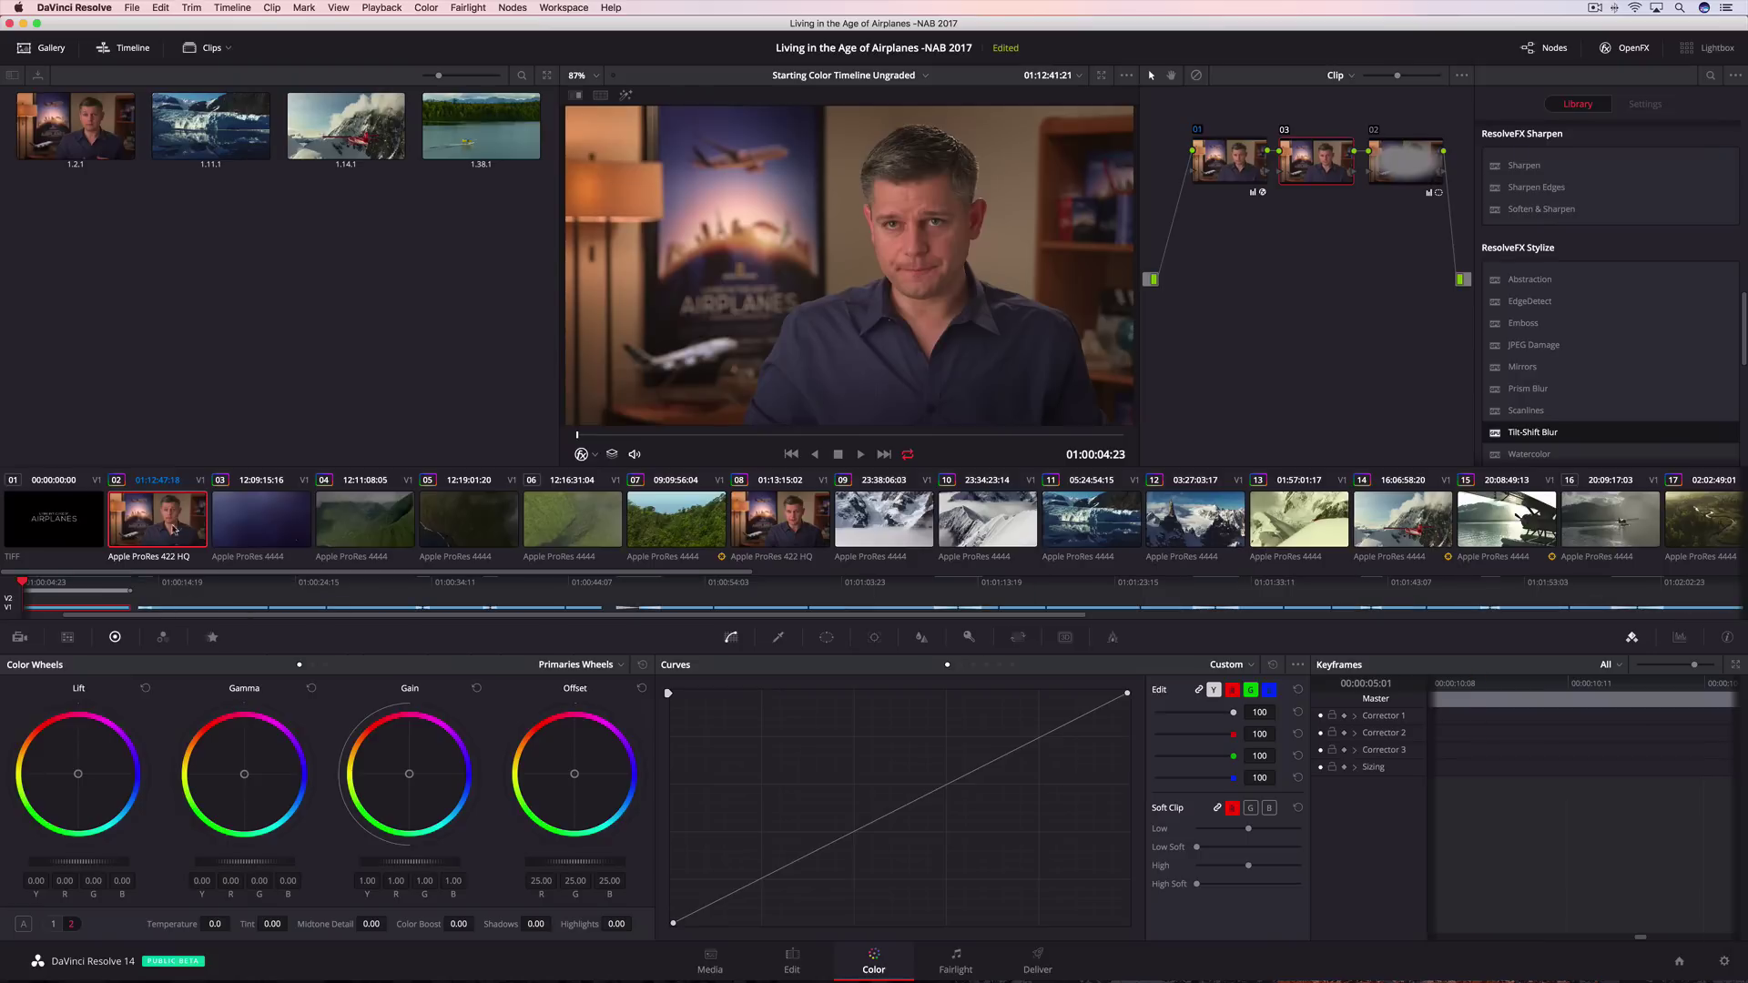
# Zoom the viewer in on the presenter's face and scrub back to check the face tracking.
pyautogui.scroll(5, 951, 225)
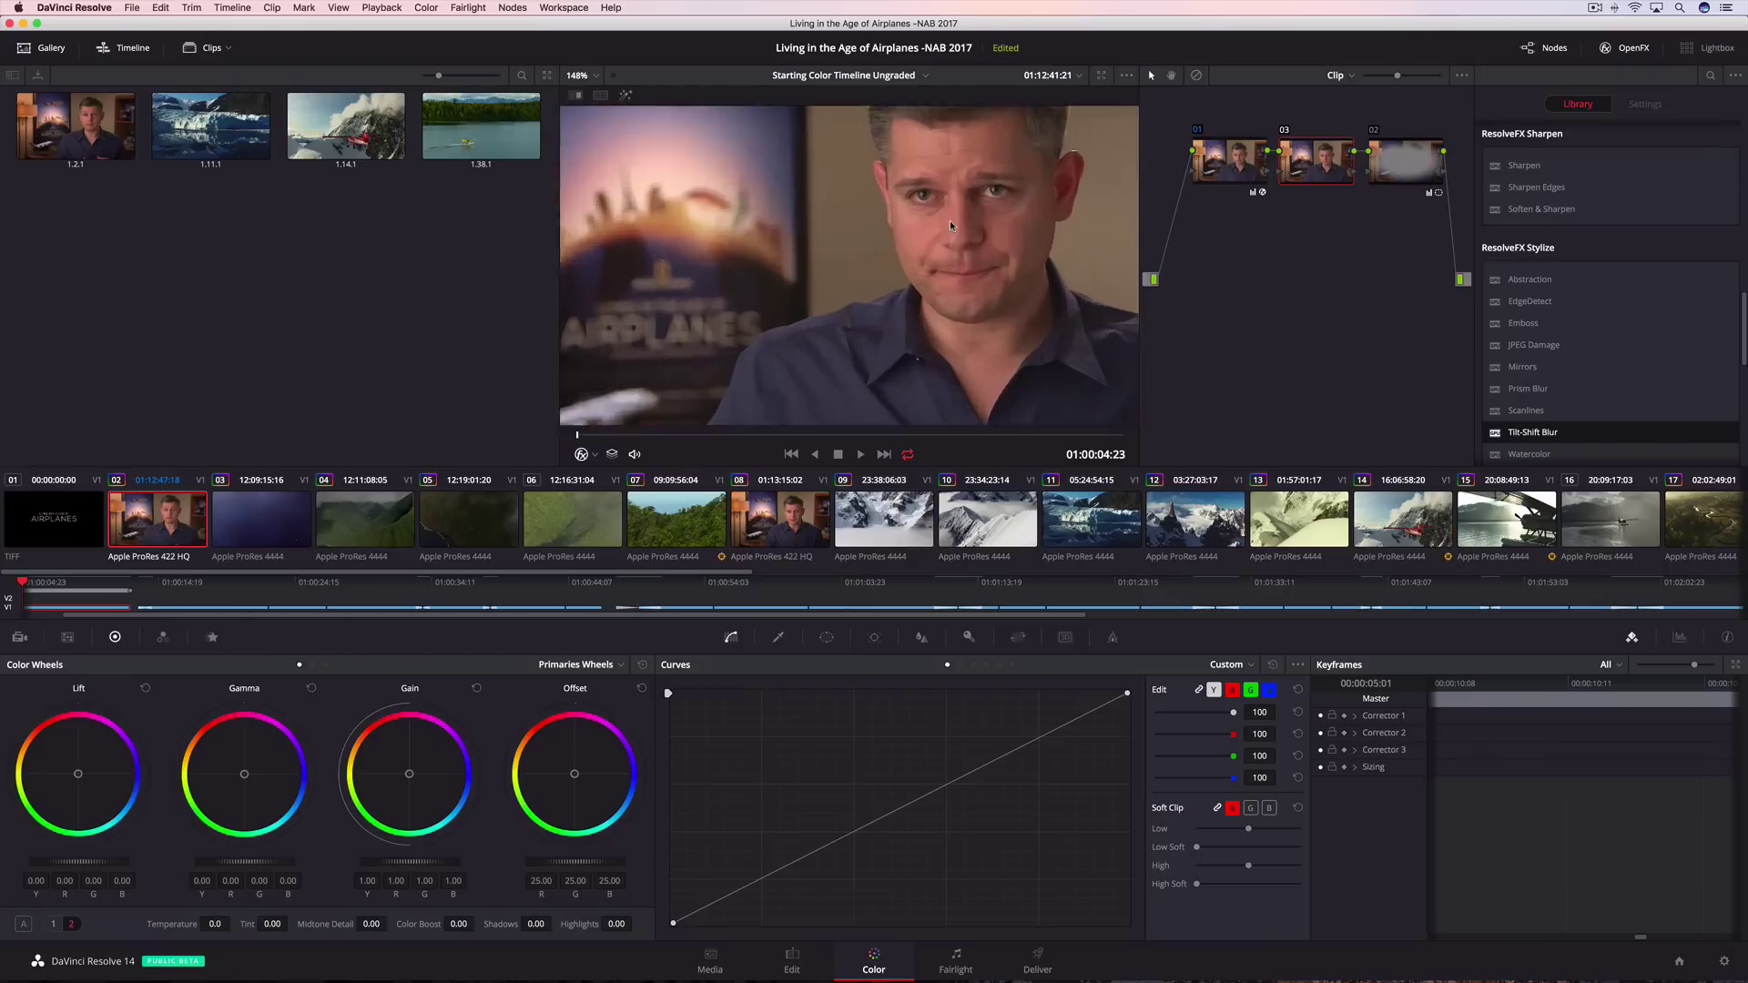
pyautogui.moveTo(952, 221); pyautogui.dragTo(747, 373)
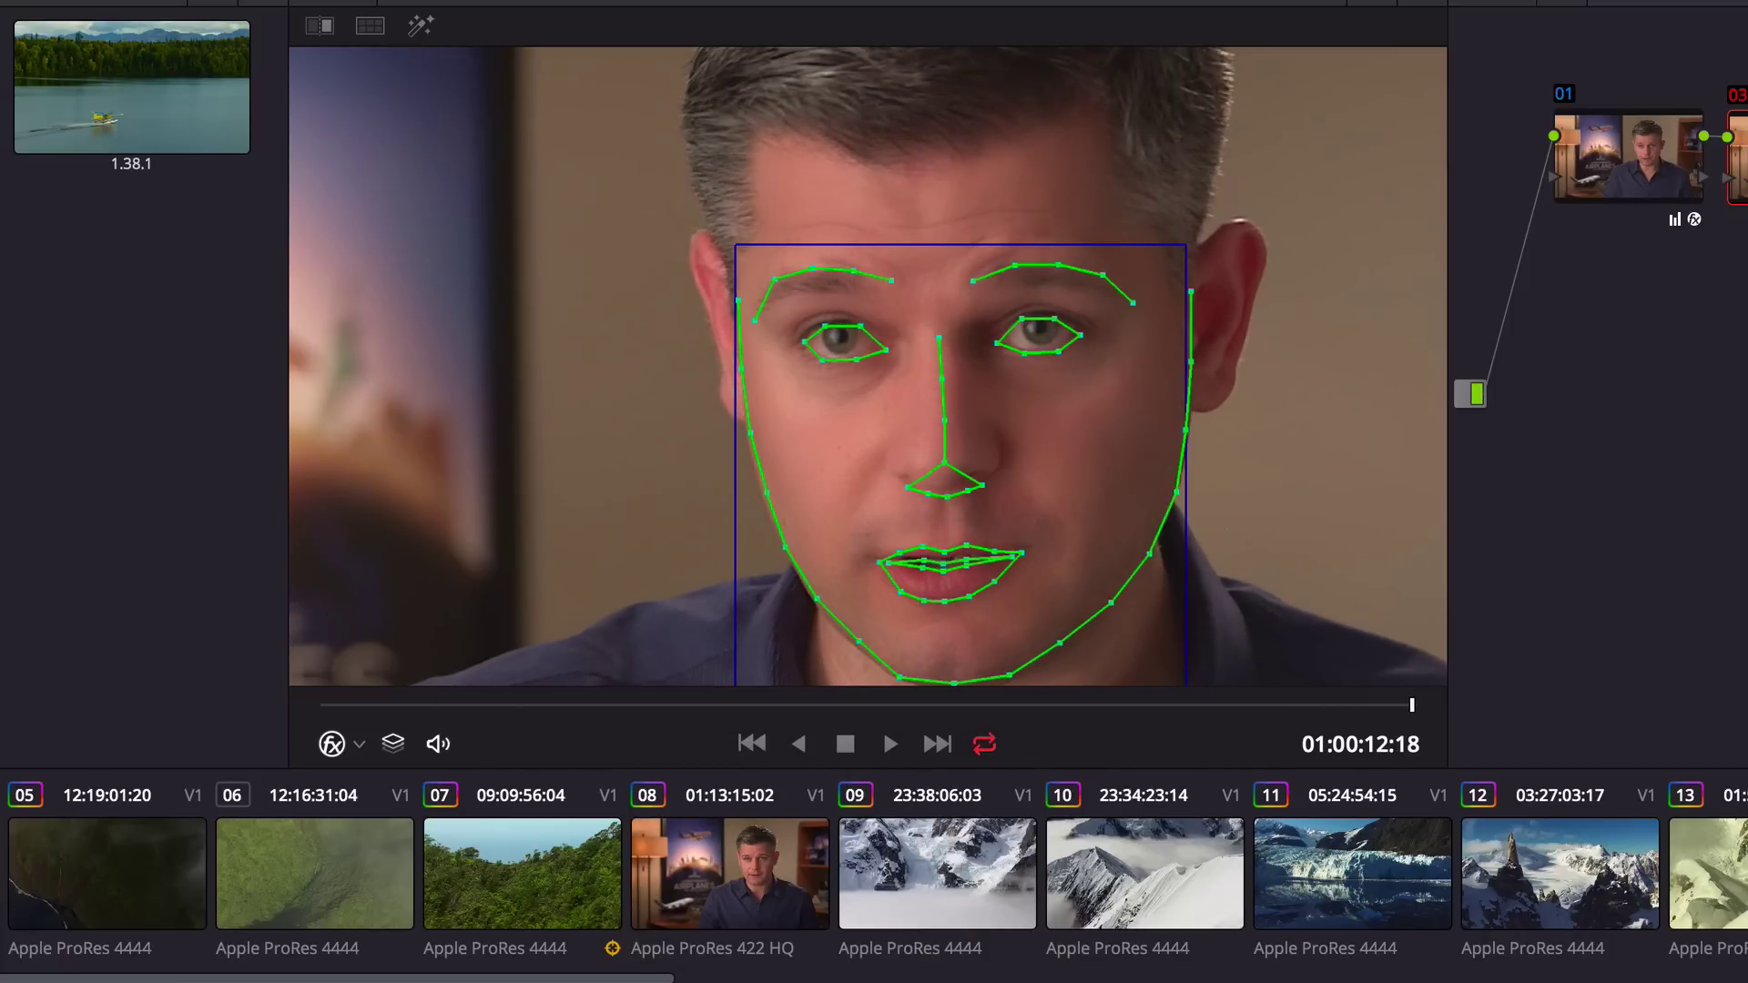
pyautogui.moveTo(1322, 706); pyautogui.dragTo(801, 698)
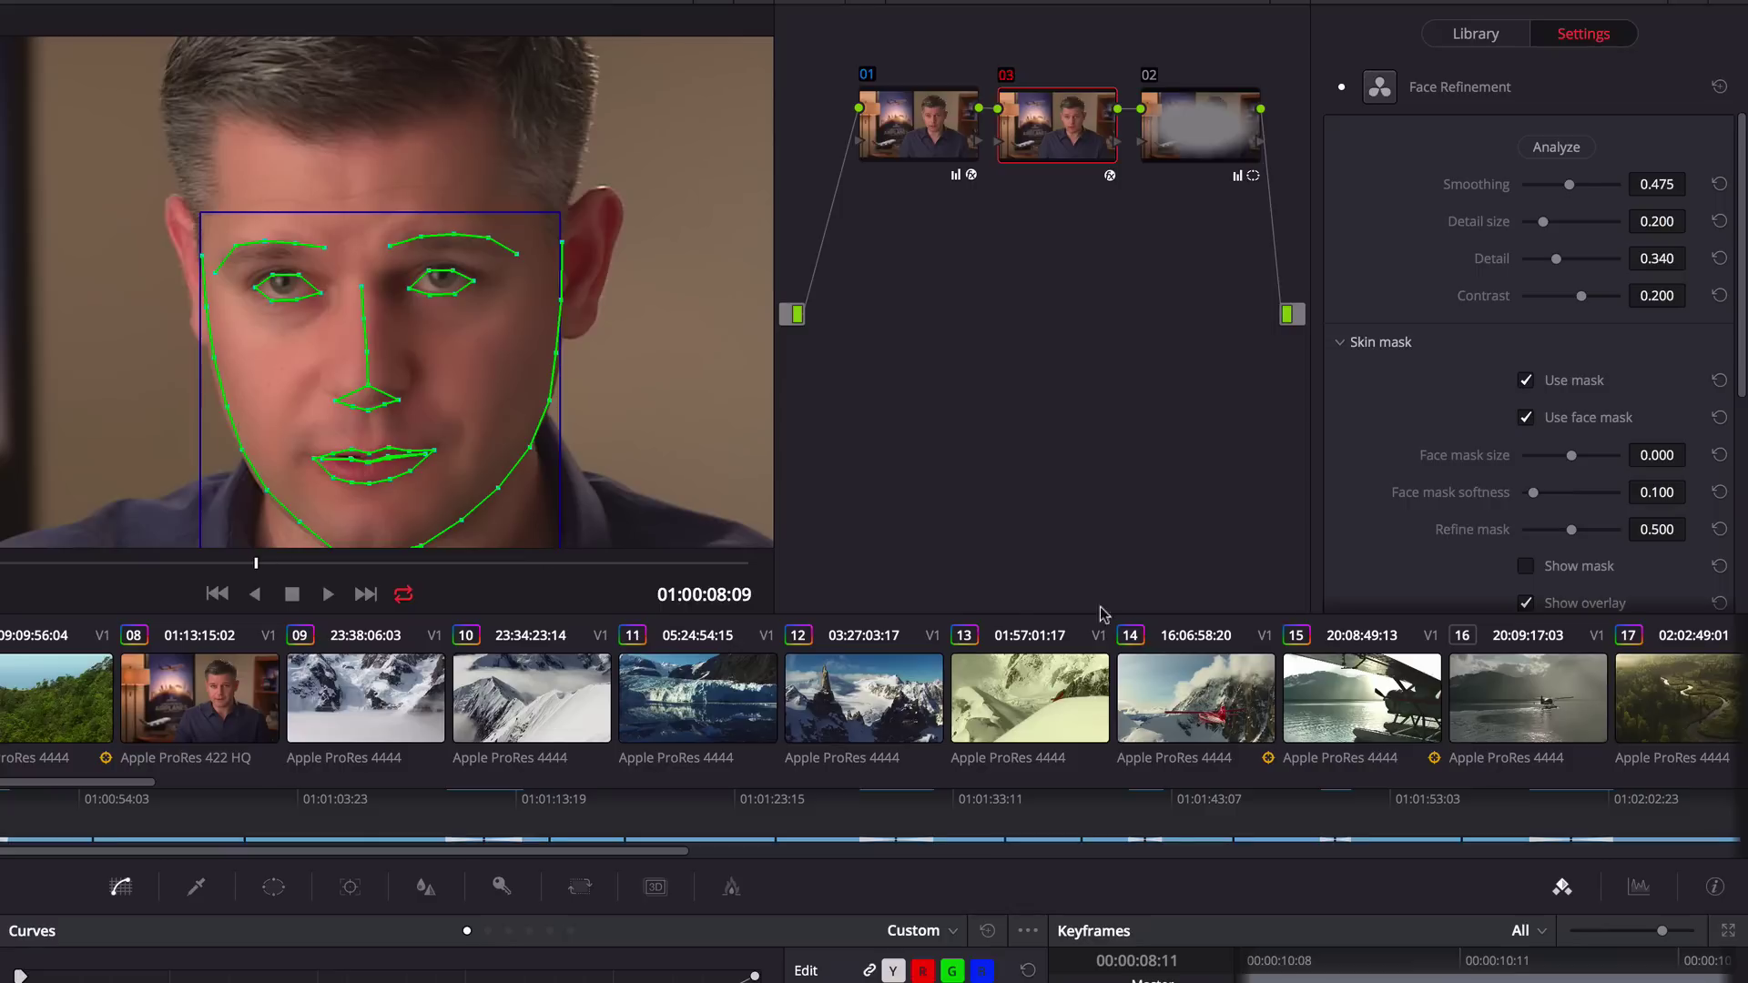
# Hide the face overlay, lower skin smoothing, and sharpen the eyes to 0.803 with a touch of eye light.
pyautogui.click(1526, 602)
pyautogui.moveTo(1568, 185)
pyautogui.mouseDown()
pyautogui.moveTo(1523, 191)
pyautogui.moveTo(1539, 190)
pyautogui.mouseUp()
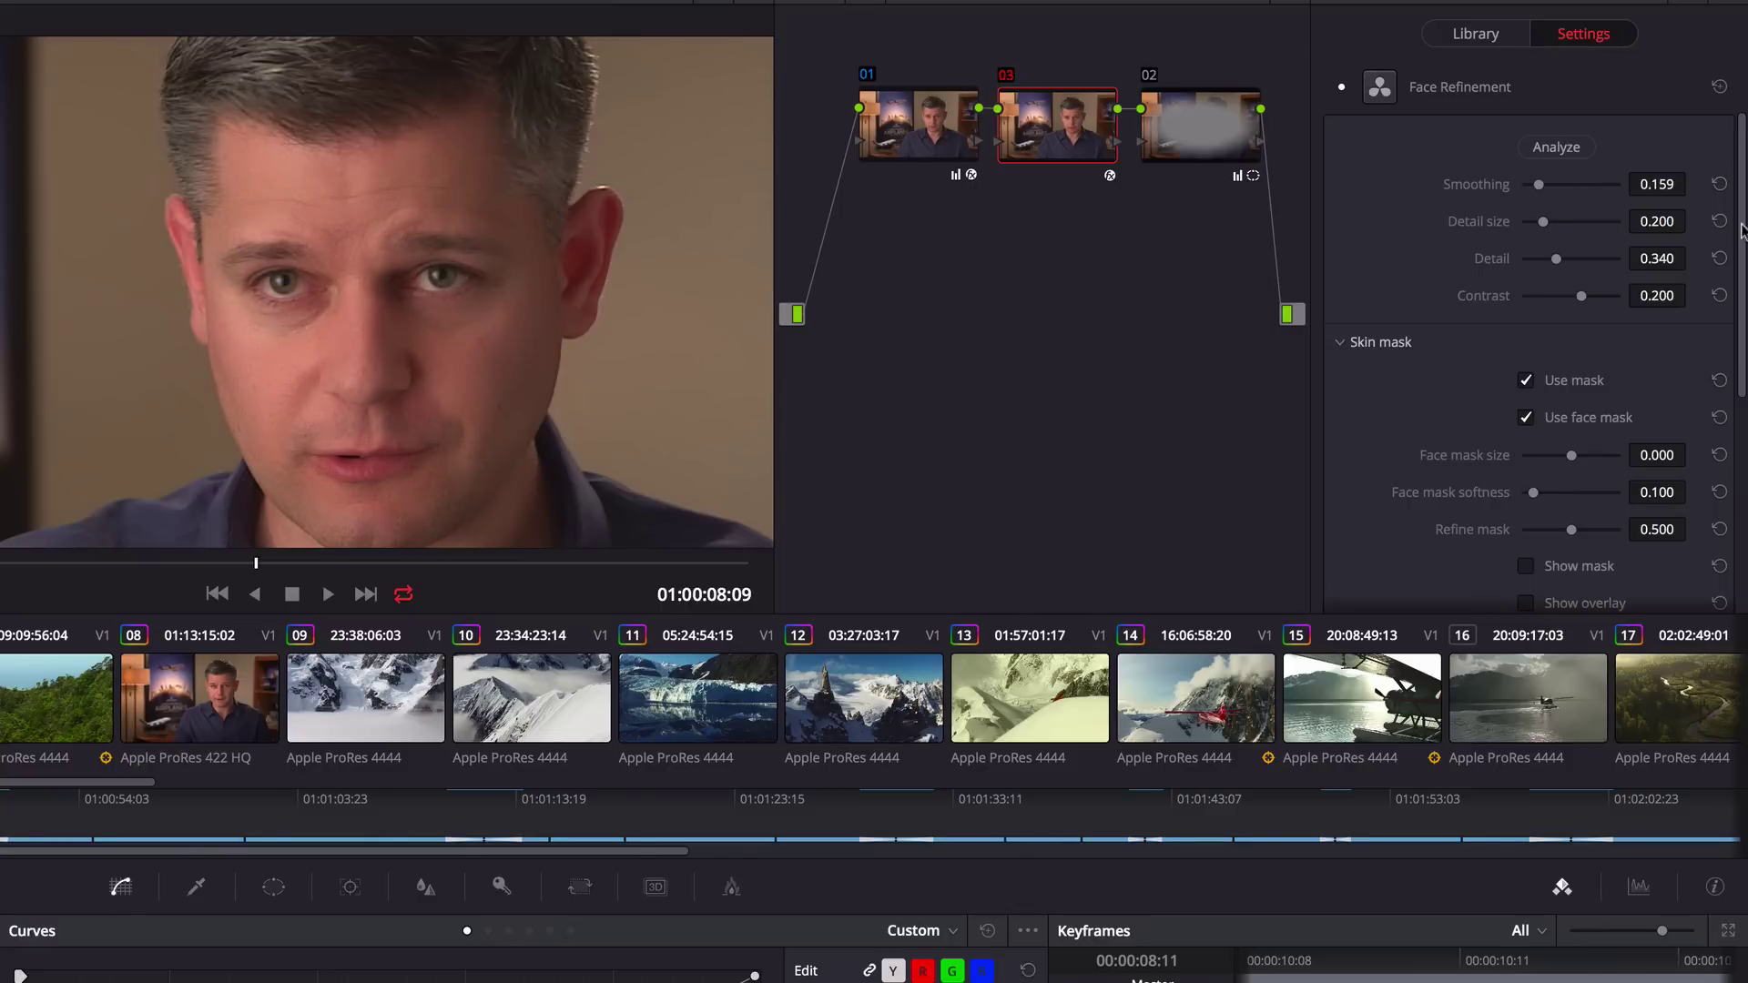
pyautogui.scroll(-5, 1345, 351)
pyautogui.click(1346, 346)
pyautogui.moveTo(1522, 383); pyautogui.dragTo(1599, 383)
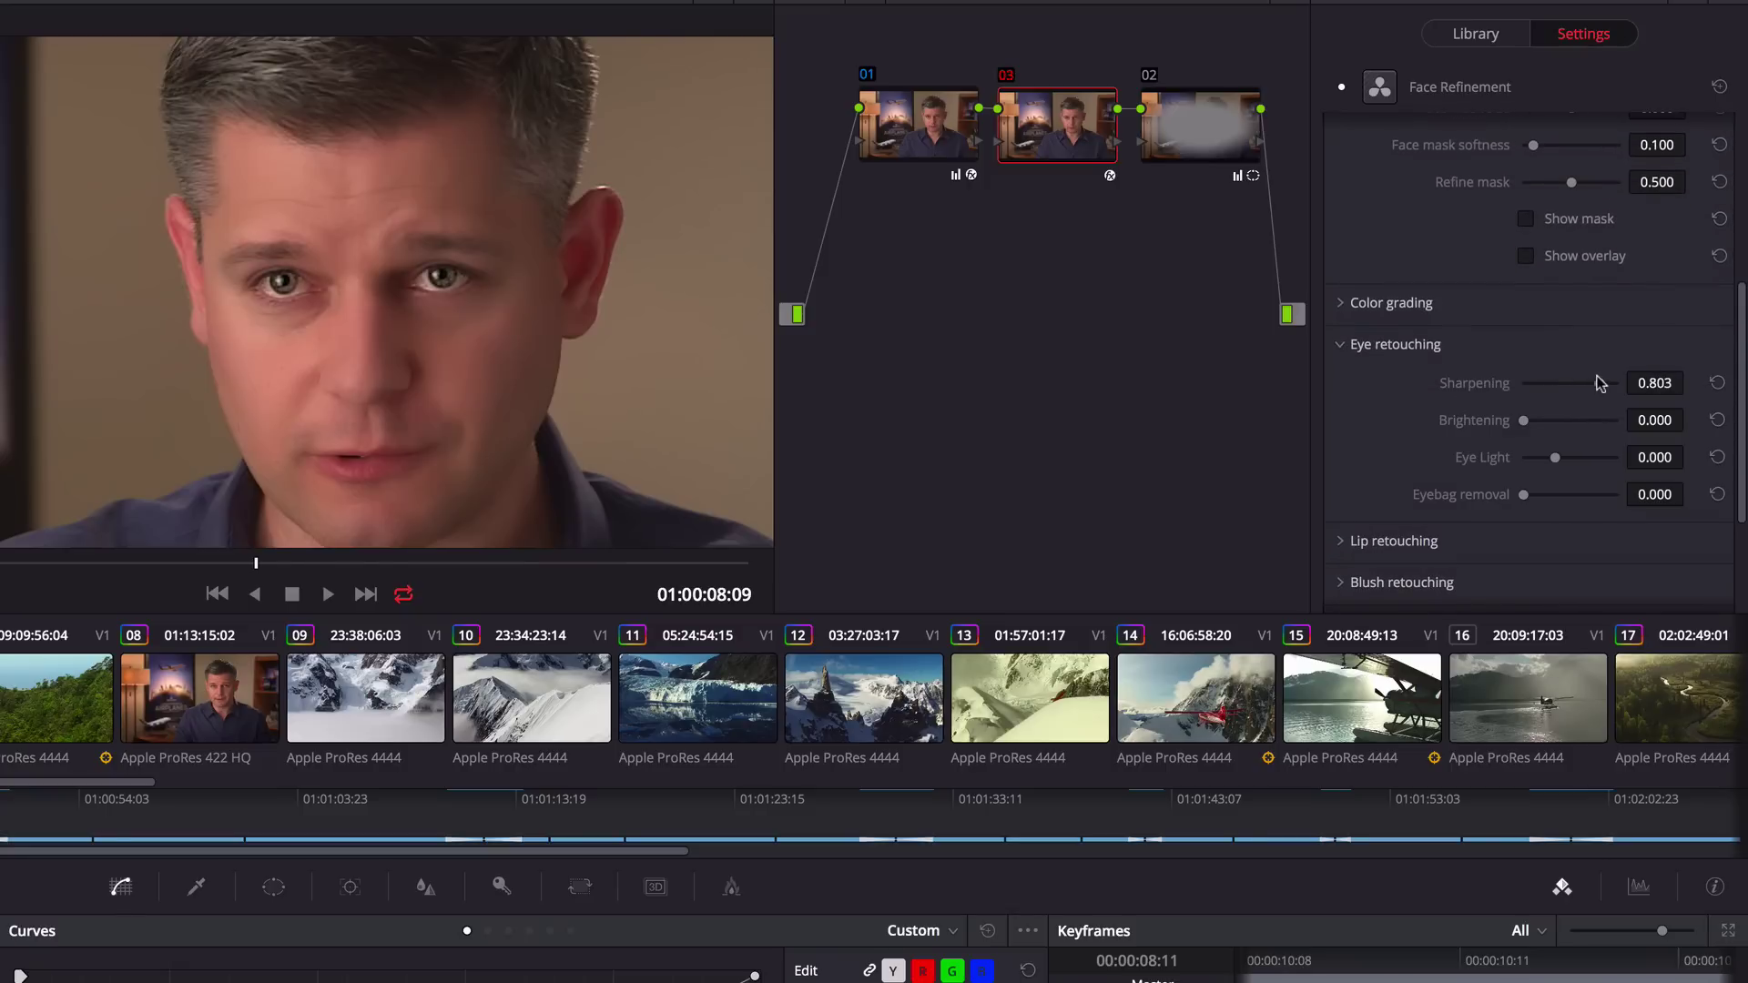
pyautogui.moveTo(1560, 452)
pyautogui.mouseDown()
pyautogui.moveTo(1557, 494)
pyautogui.moveTo(1586, 484)
pyautogui.mouseUp()
# Raise lip saturation to 0.233, smooth the forehead to 0.070, then compare before/after and play.
pyautogui.click(1346, 540)
pyautogui.moveTo(1573, 533); pyautogui.dragTo(1582, 535)
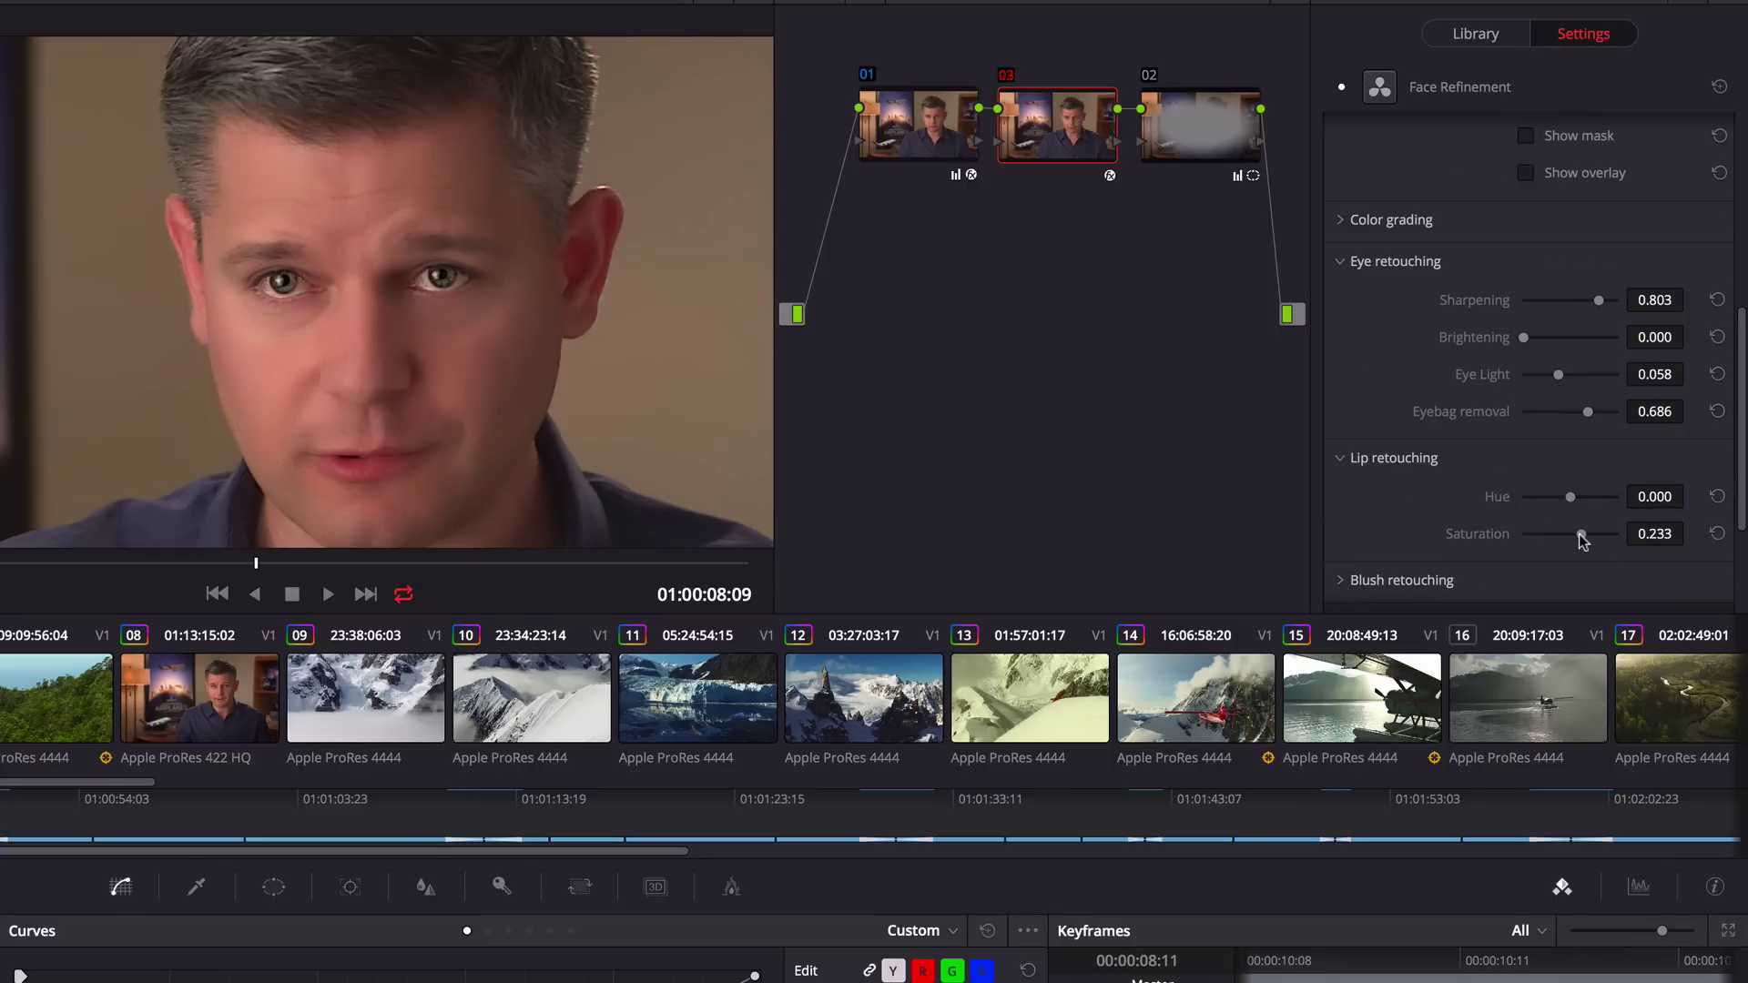
pyautogui.moveTo(1730, 481); pyautogui.dragTo(1736, 579)
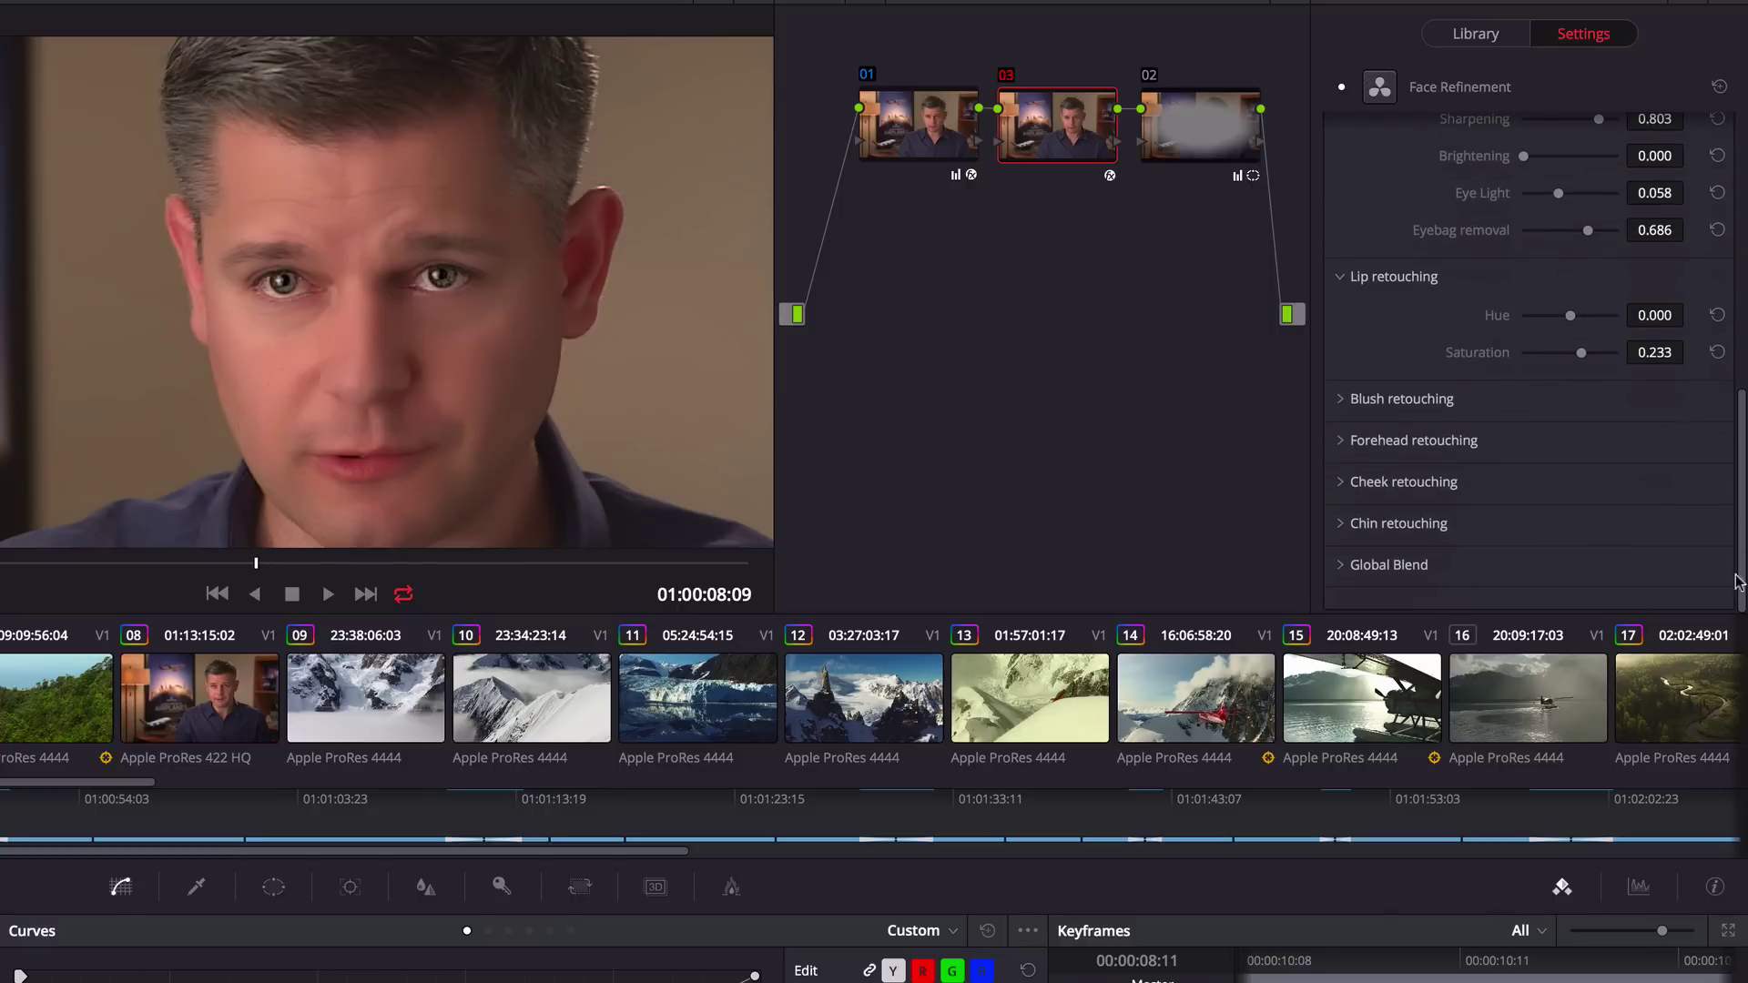
pyautogui.click(1347, 445)
pyautogui.moveTo(1527, 553); pyautogui.dragTo(1530, 560)
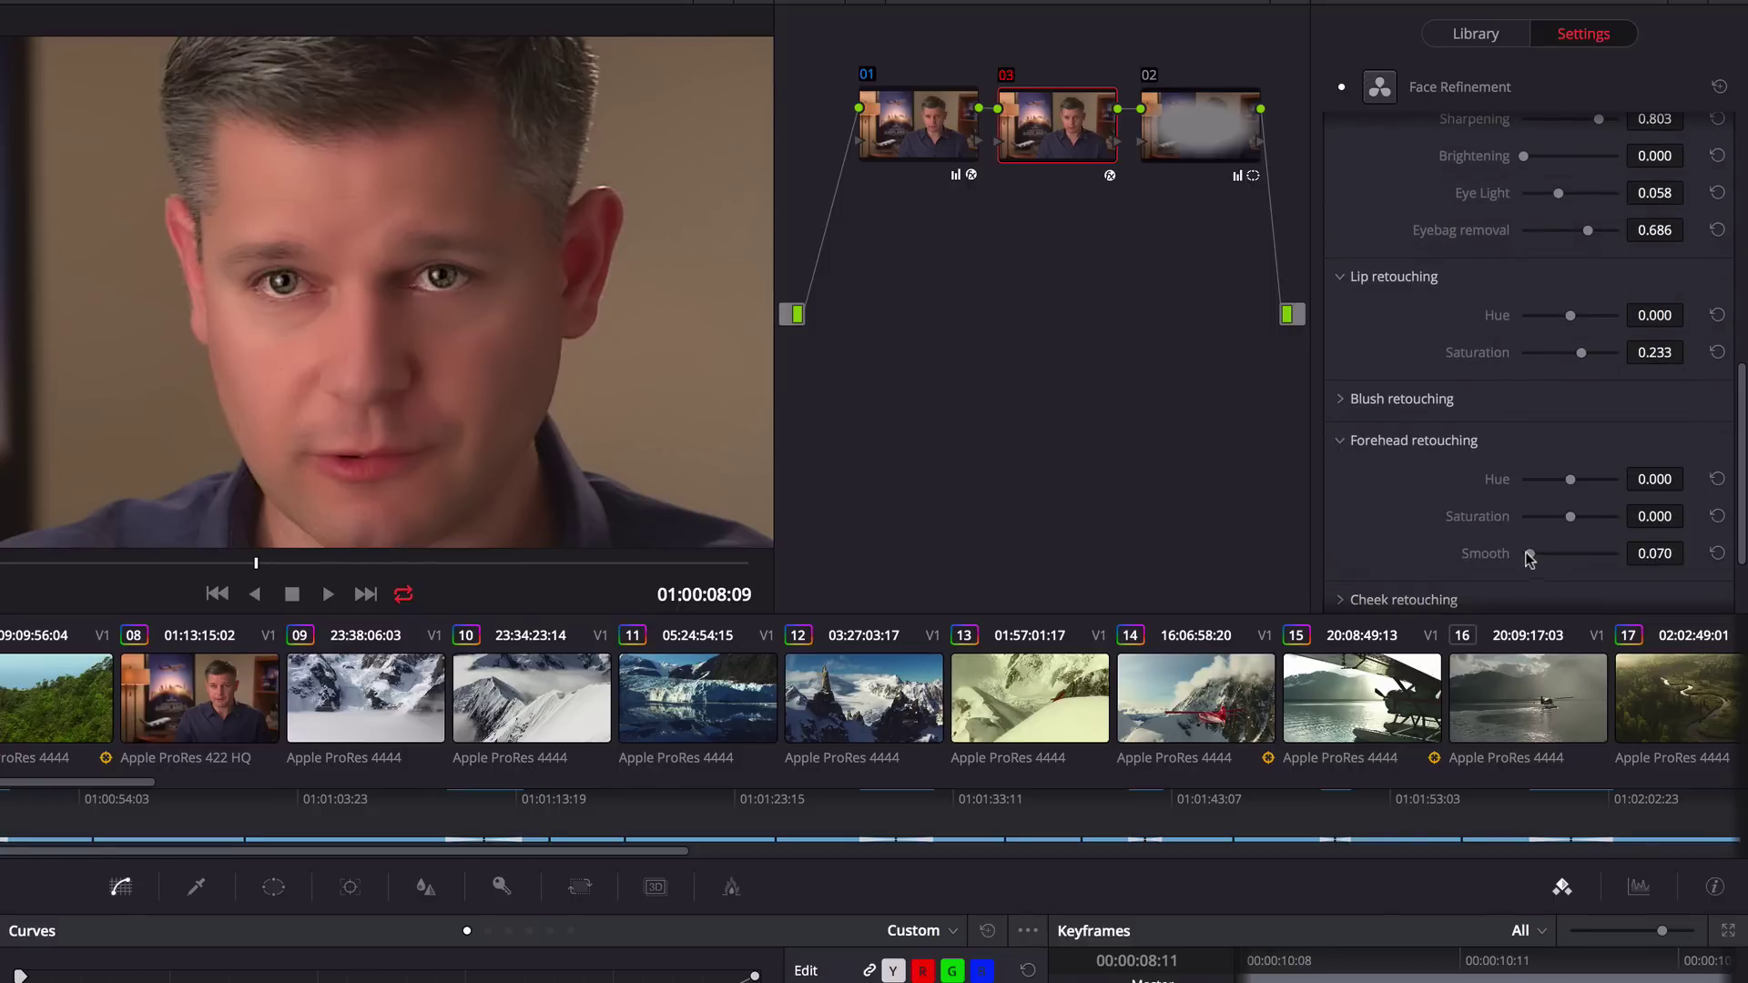
pyautogui.click(1341, 87)
pyautogui.click(1340, 87)
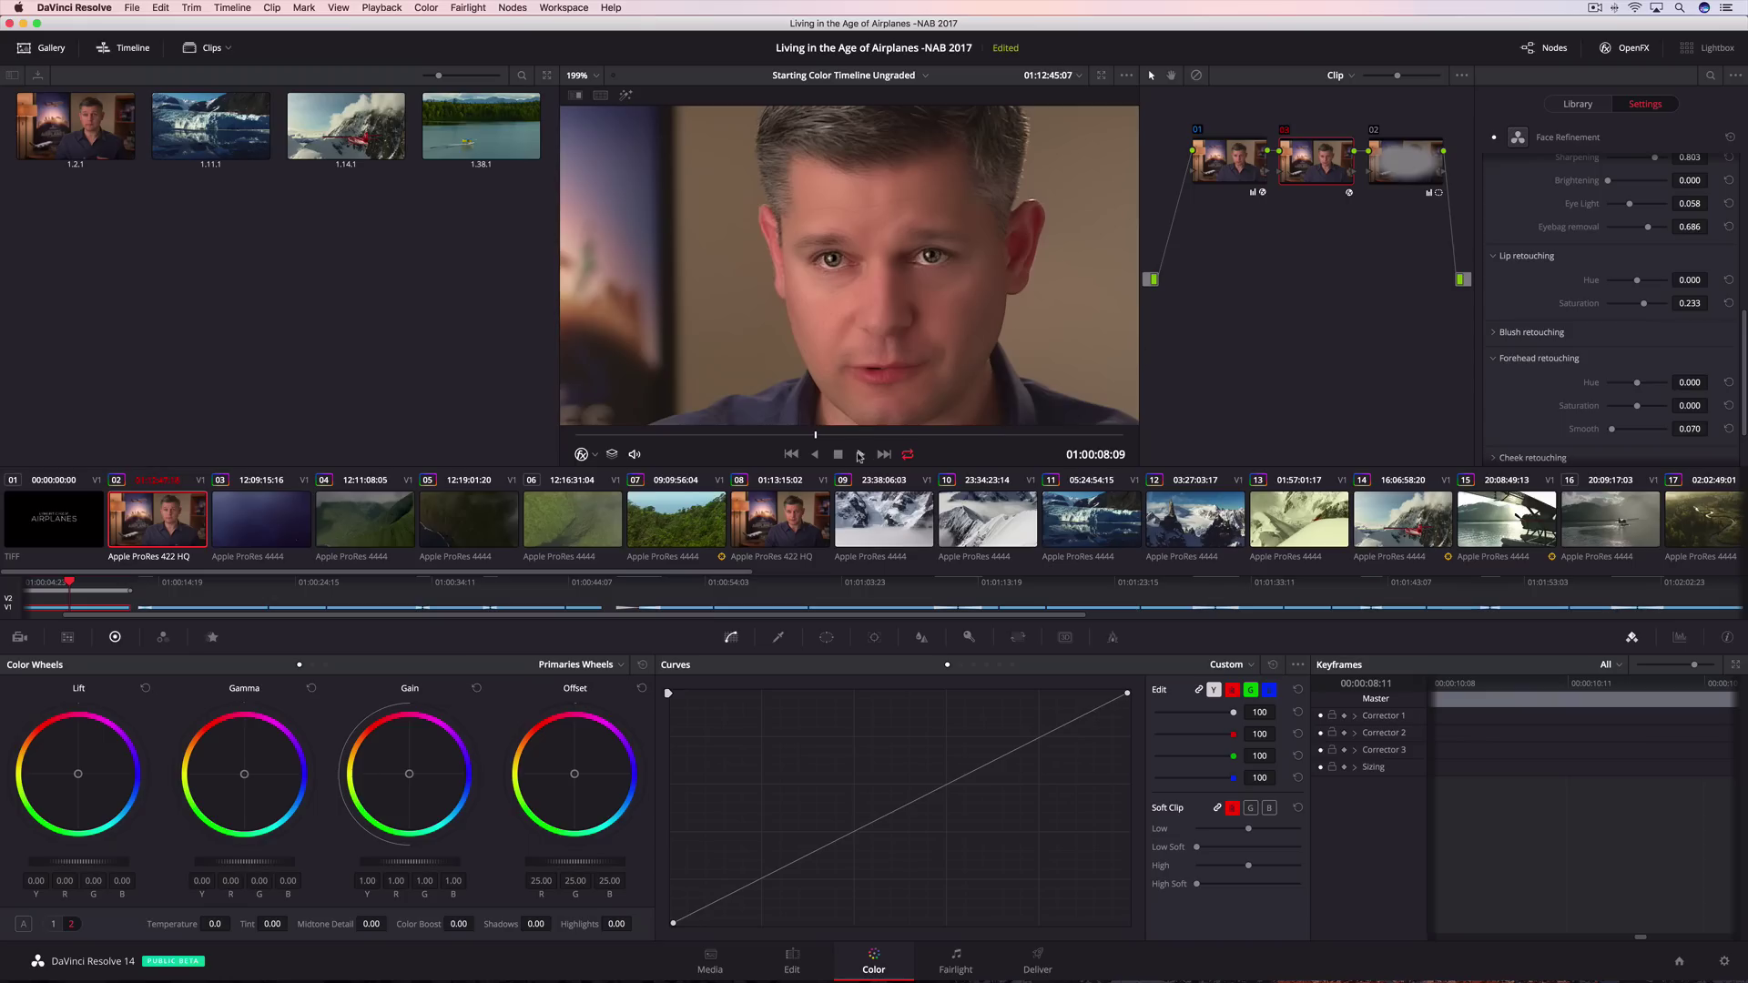
pyautogui.click(858, 454)
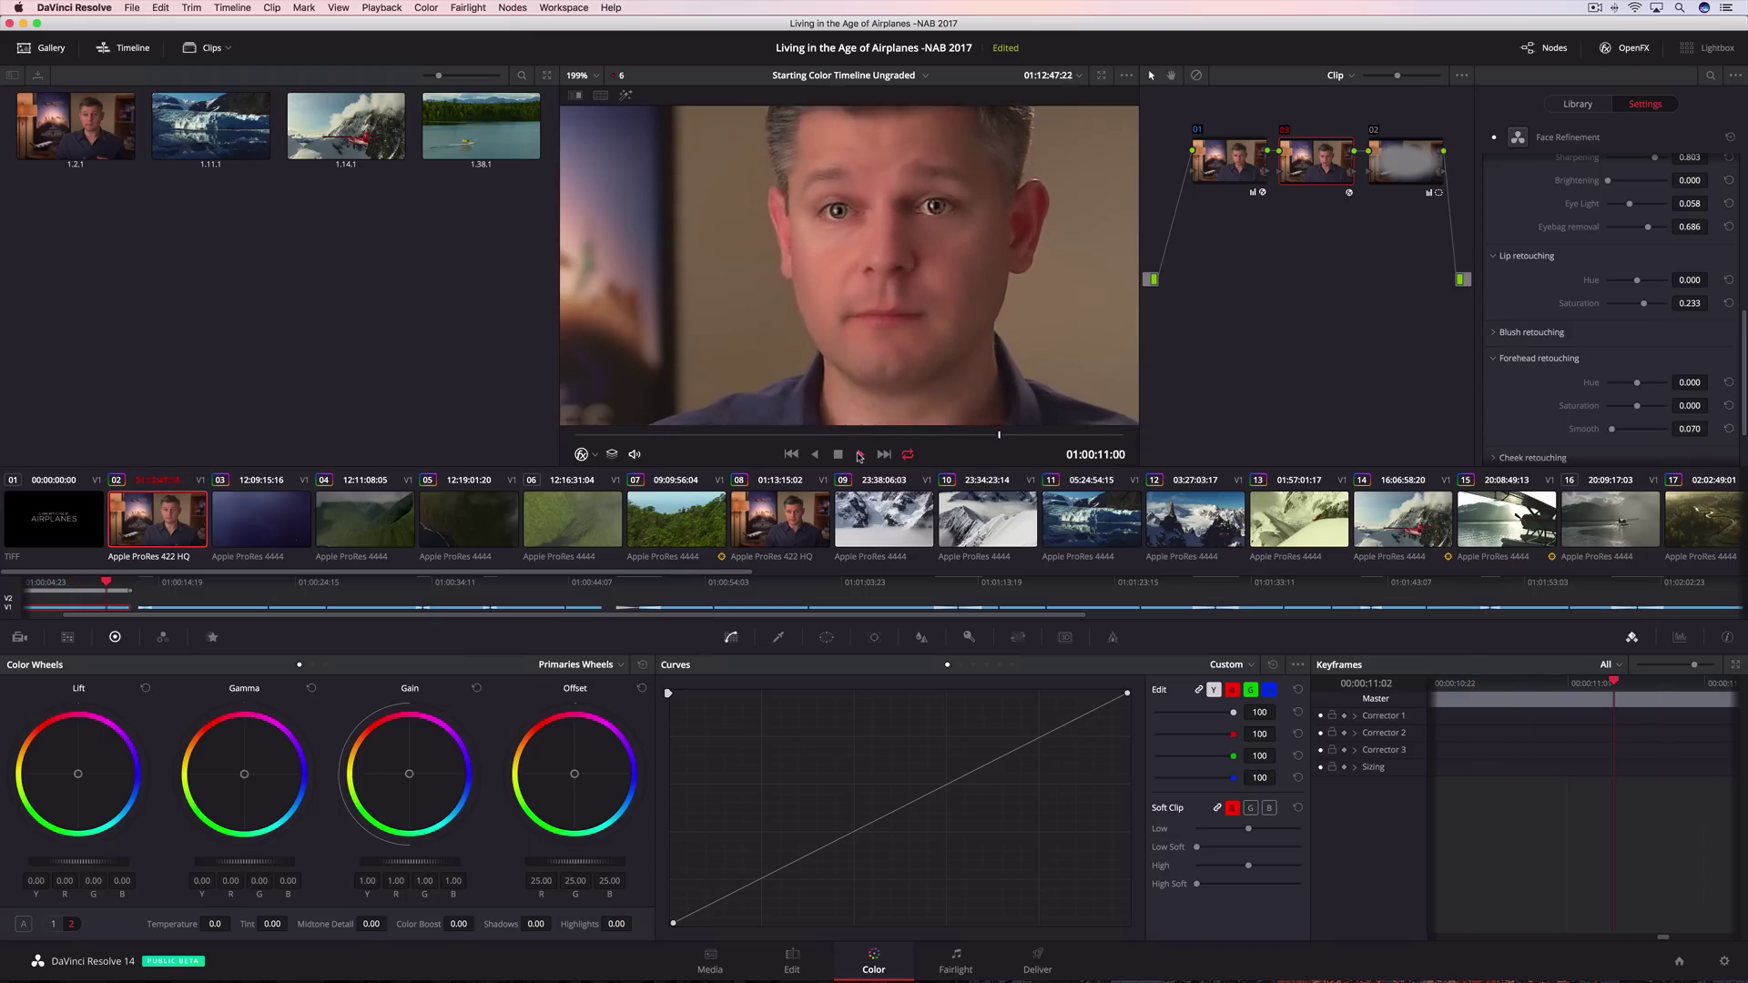
# Load mountain clip 26, fit it in the viewer, and apply the Warper effect to a node.
pyautogui.hscroll(15, 594, 574)
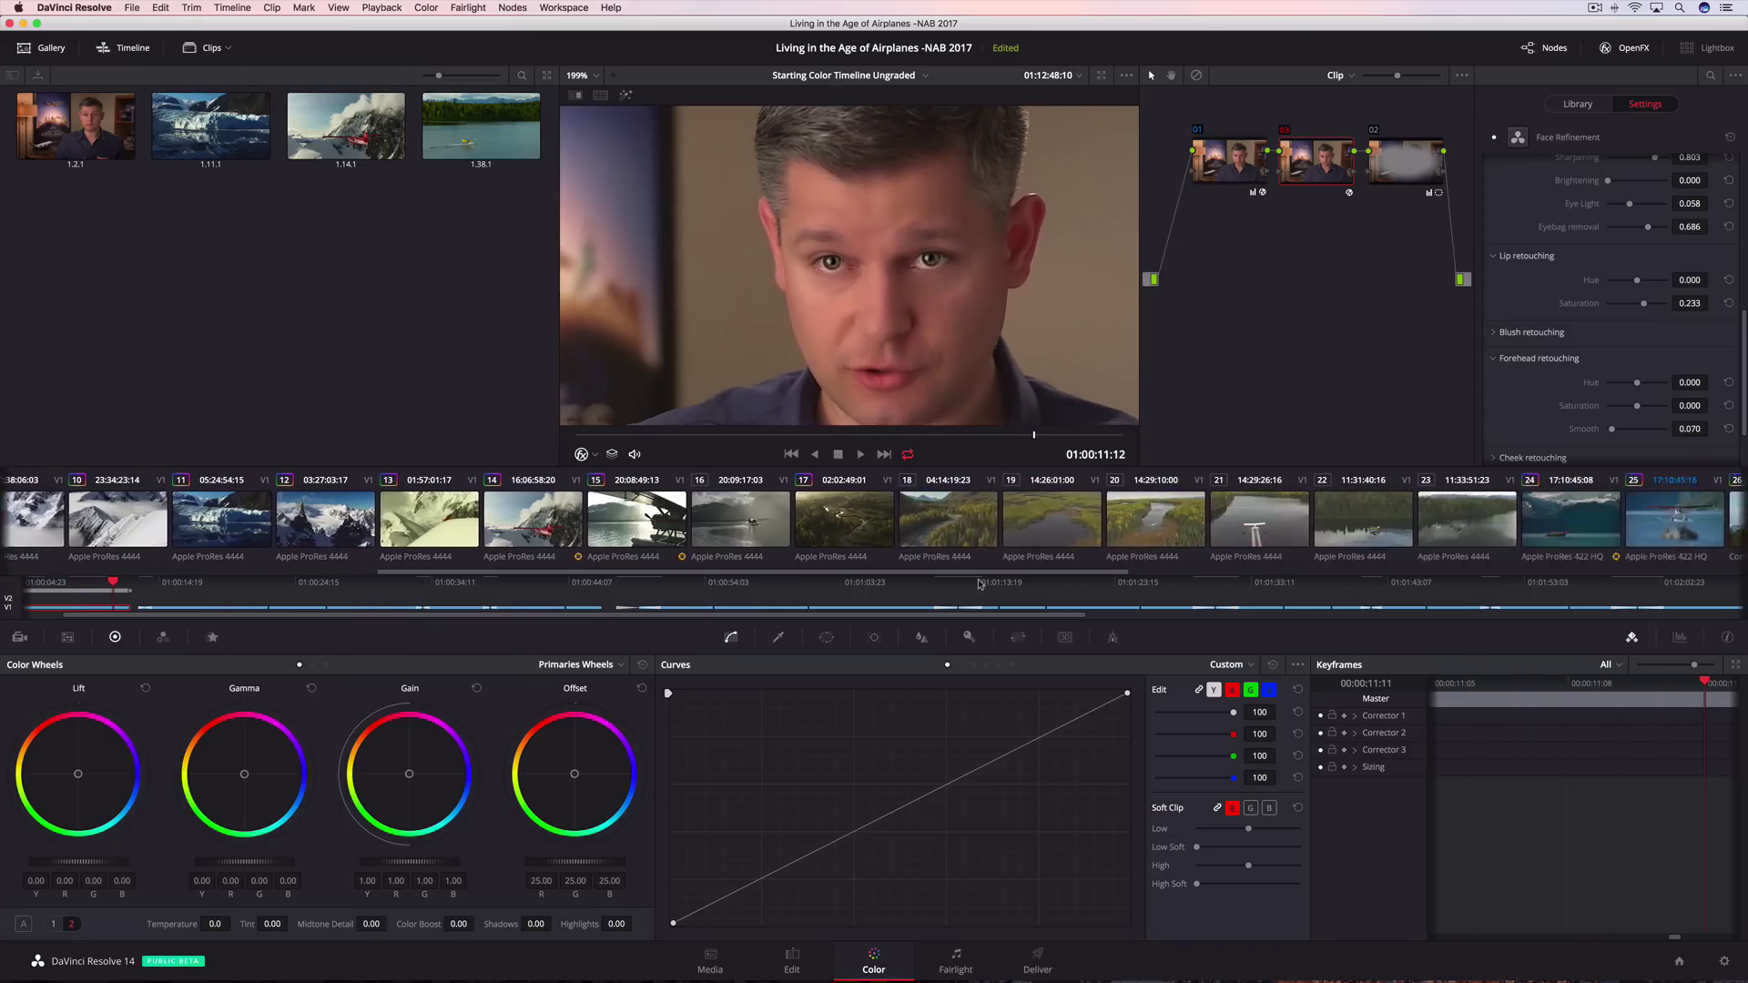
pyautogui.click(906, 535)
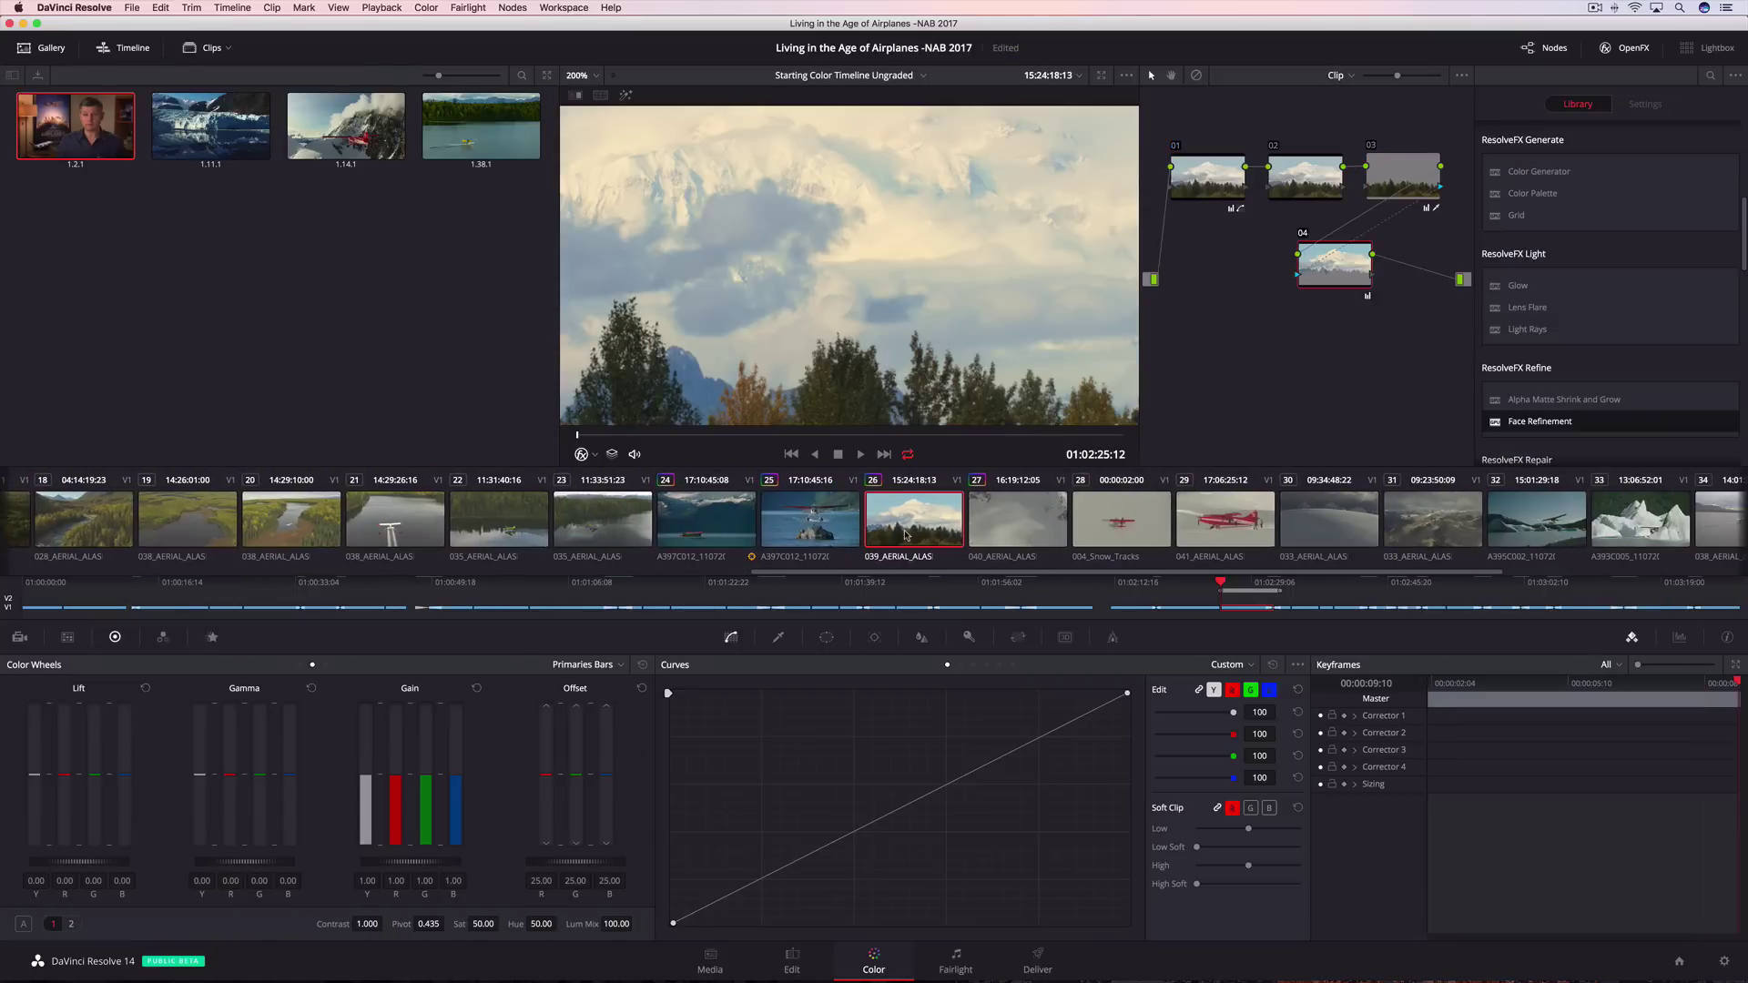
pyautogui.click(594, 76)
pyautogui.click(596, 95)
pyautogui.scroll(-10, 1620, 301)
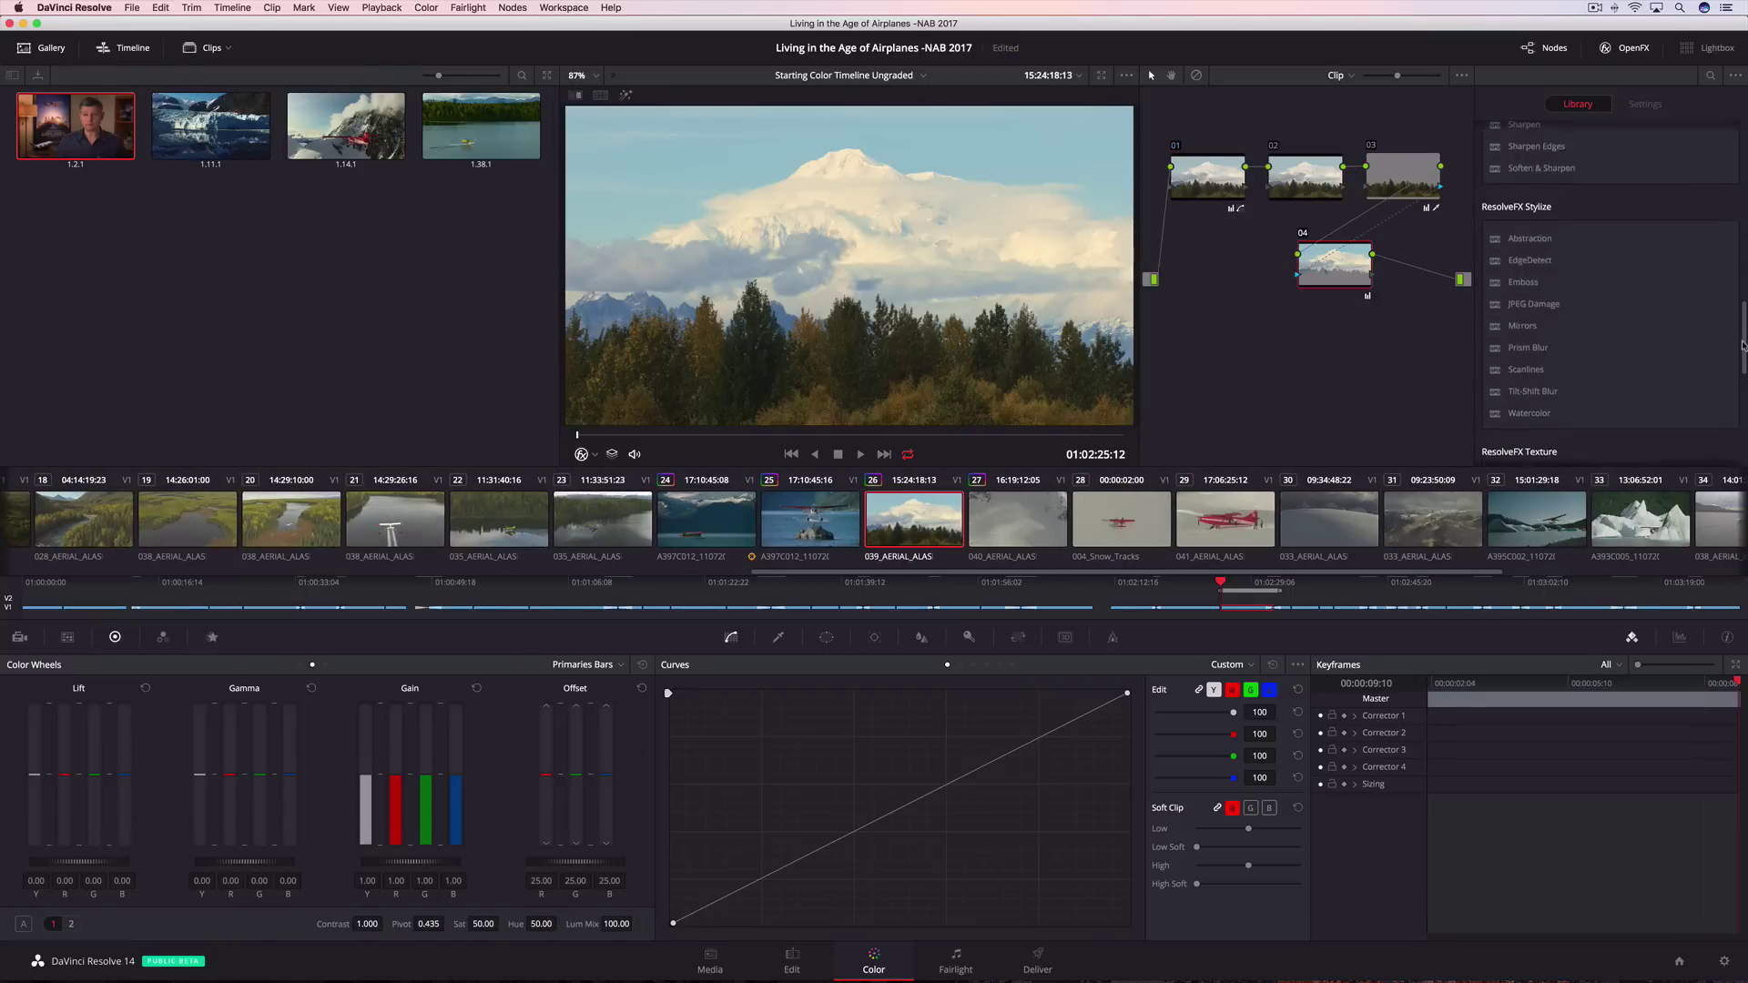
pyautogui.moveTo(1522, 411); pyautogui.dragTo(1334, 261)
pyautogui.click(1298, 180)
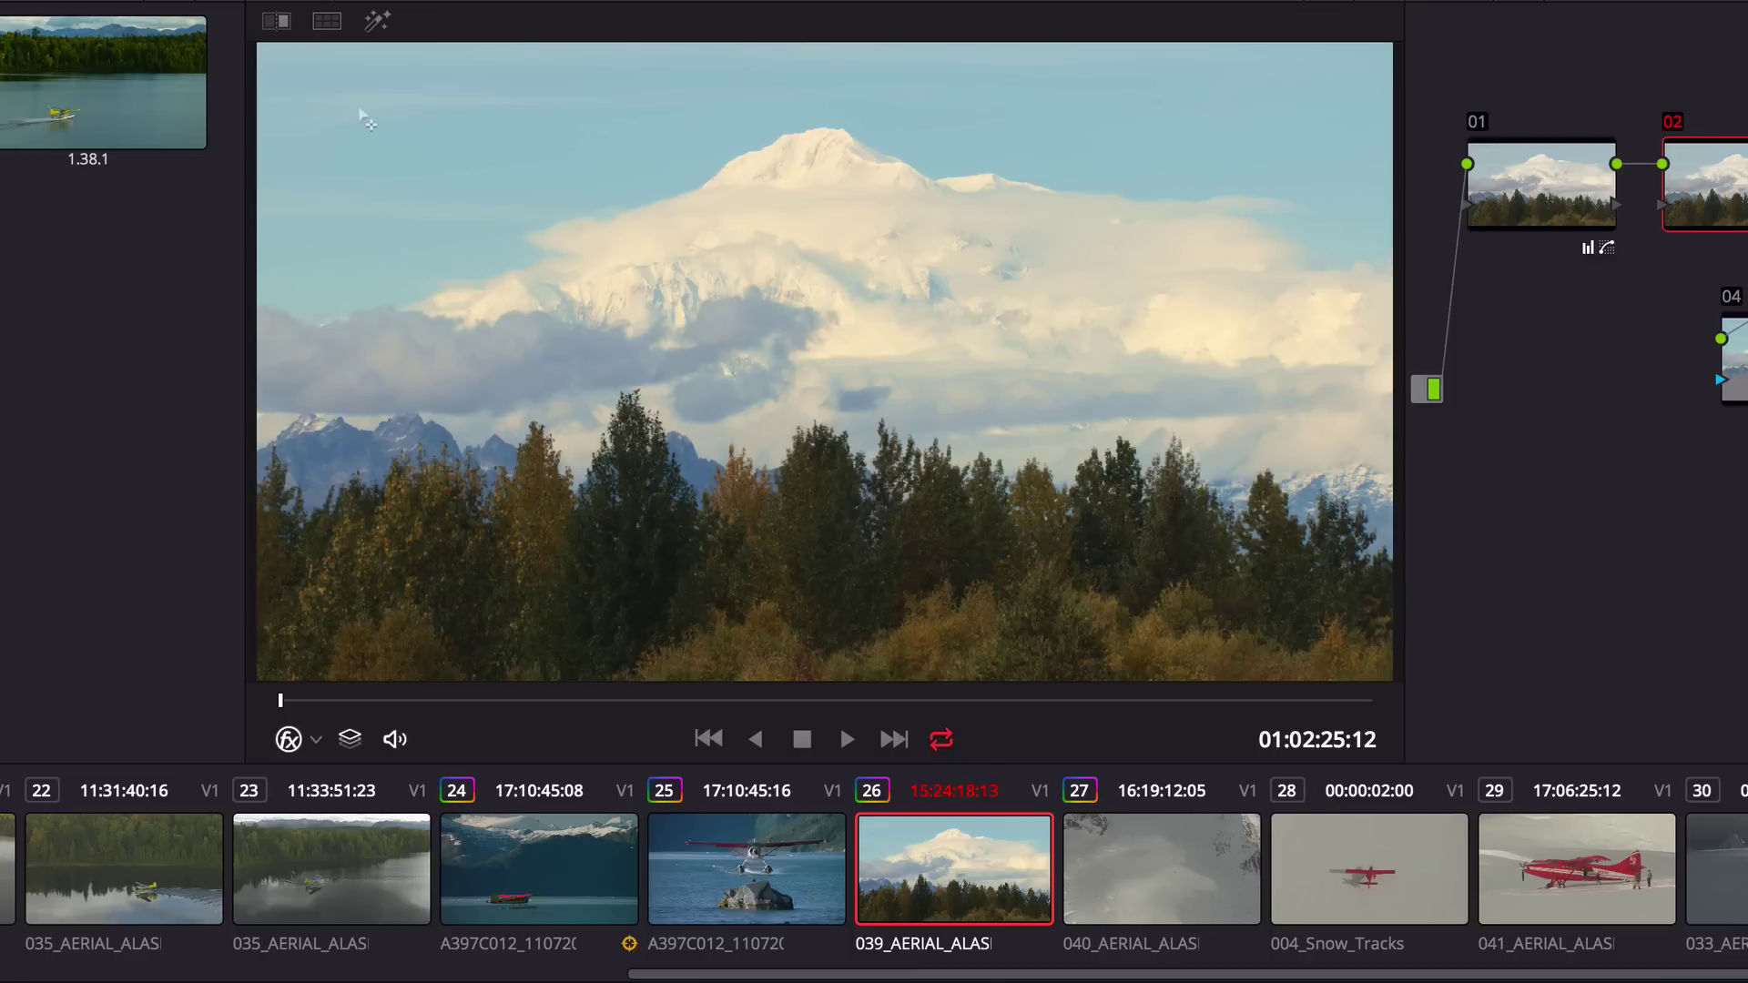
# Add warp points above the peak and pull them up, then pin three fixed points along the treeline.
pyautogui.click(826, 109)
pyautogui.click(1297, 122)
pyautogui.moveTo(823, 108); pyautogui.dragTo(827, 65)
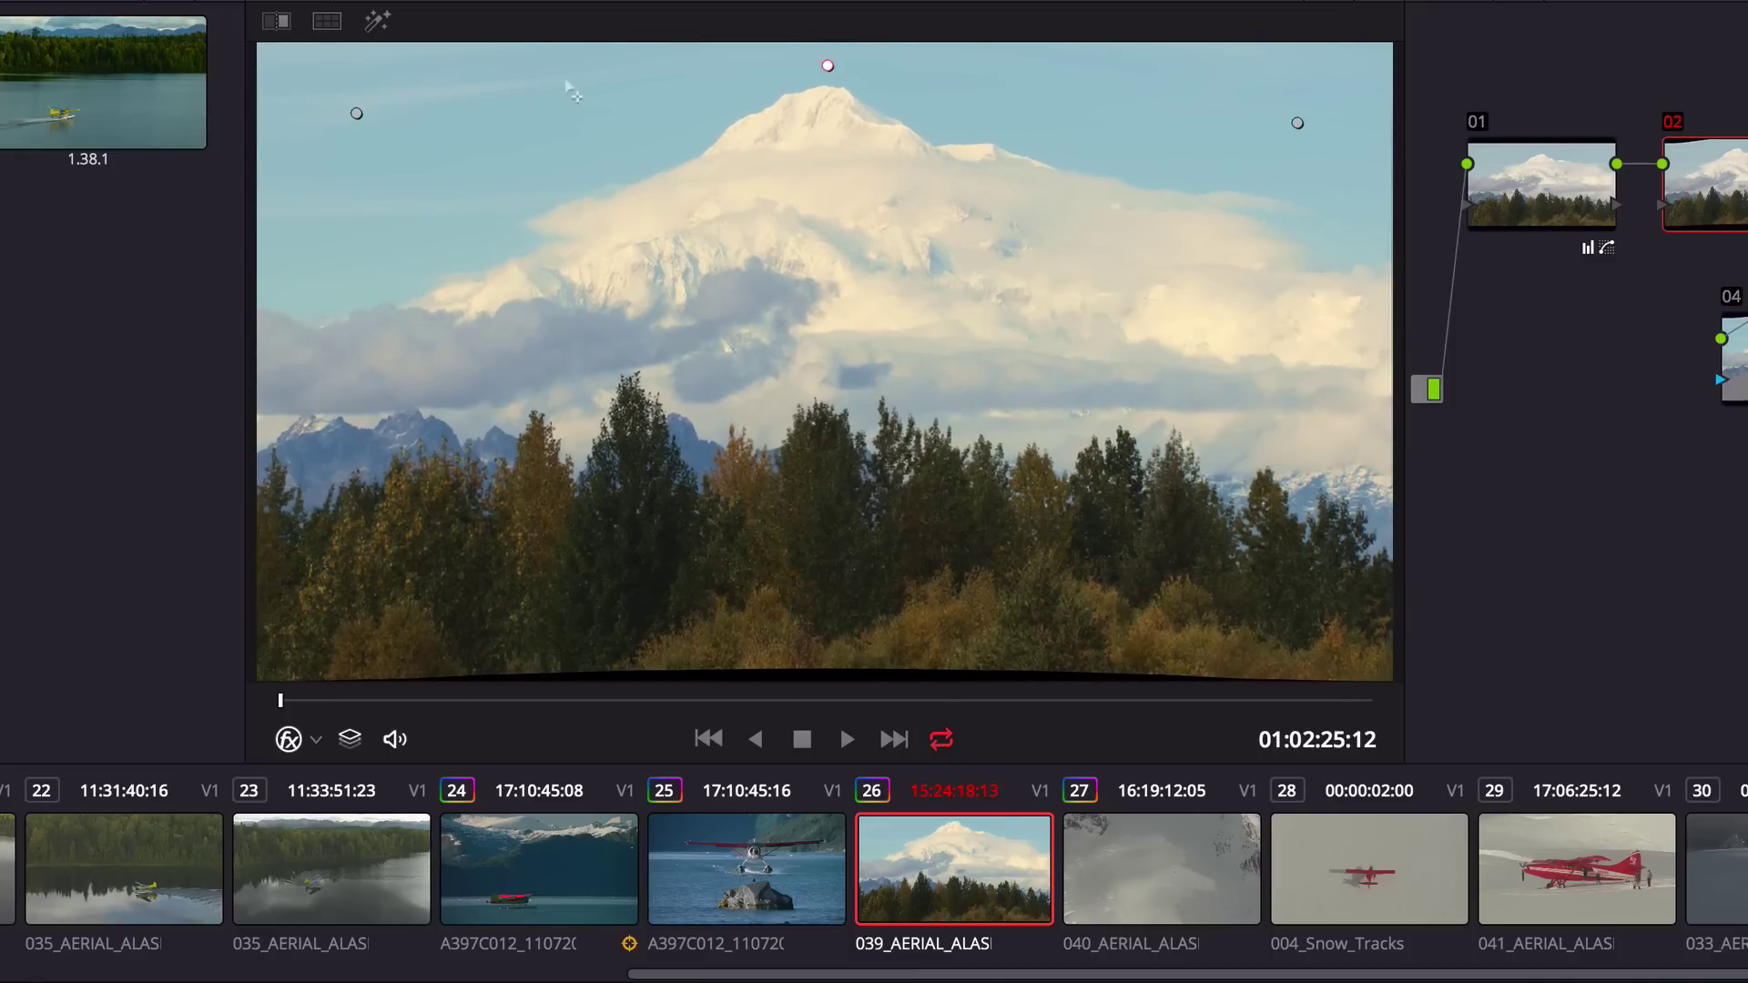
pyautogui.moveTo(356, 113)
pyautogui.mouseDown()
pyautogui.moveTo(356, 86)
pyautogui.moveTo(347, 105)
pyautogui.mouseUp()
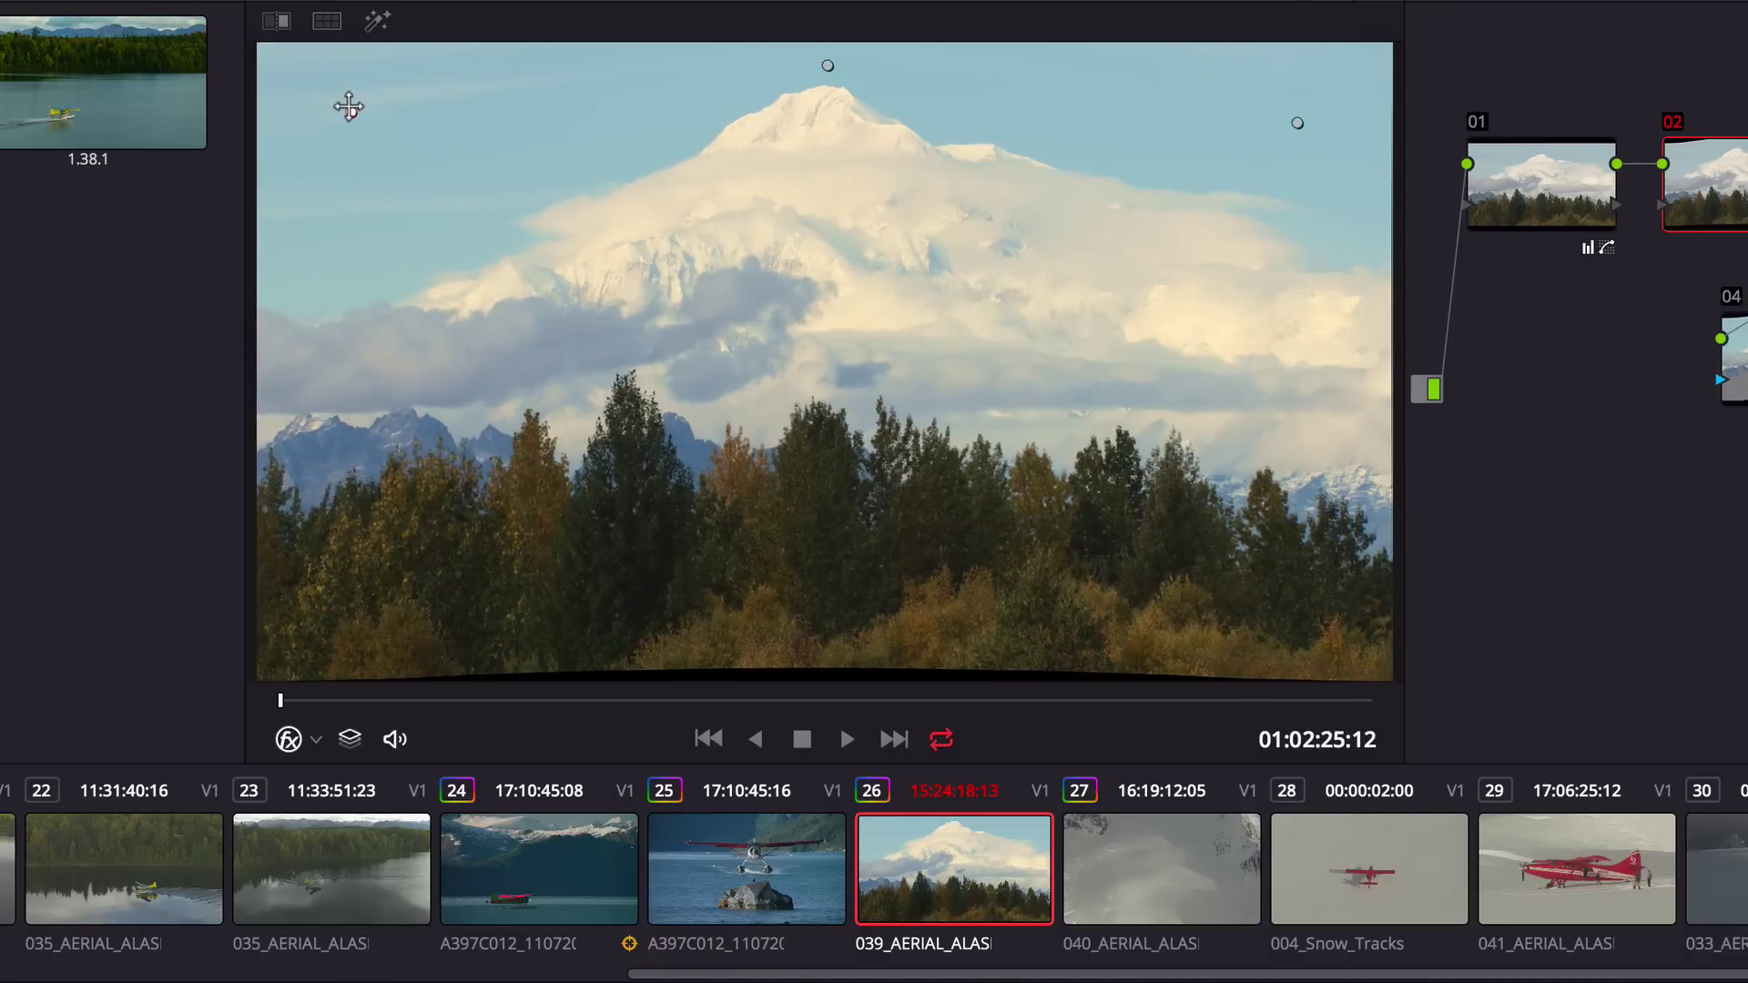
pyautogui.moveTo(1295, 101)
pyautogui.mouseDown()
pyautogui.moveTo(1296, 82)
pyautogui.moveTo(1292, 96)
pyautogui.mouseUp()
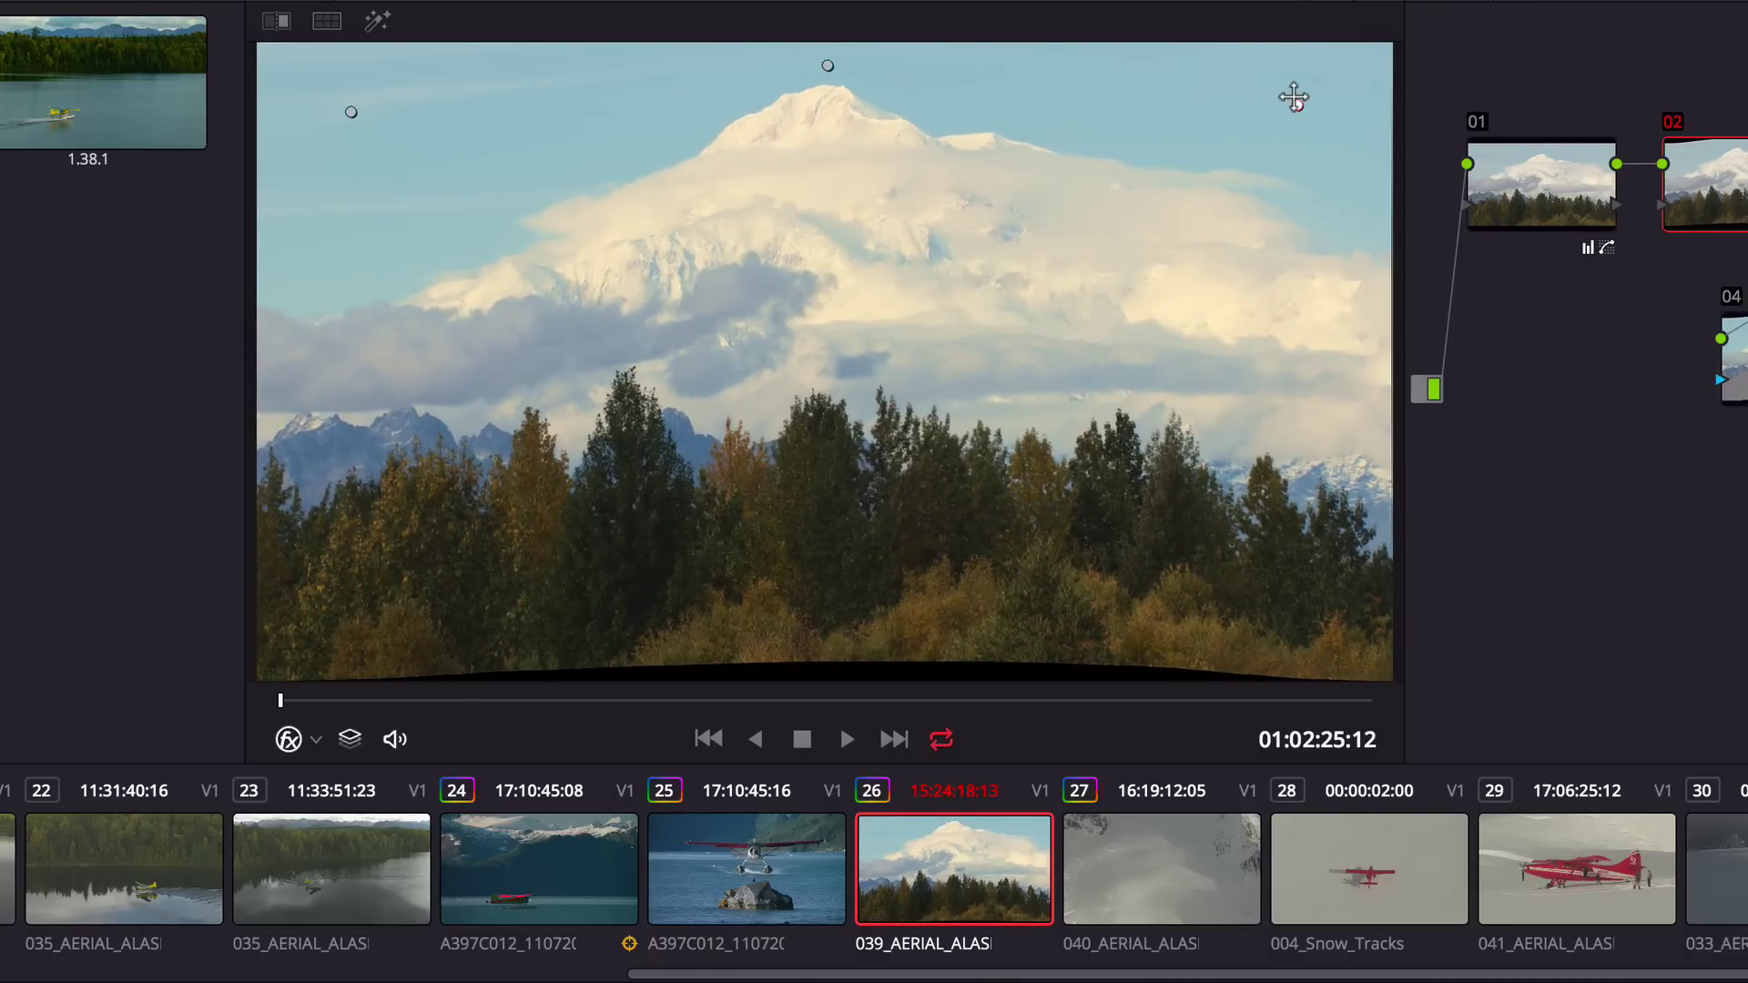
pyautogui.click(317, 442)
pyautogui.click(815, 409)
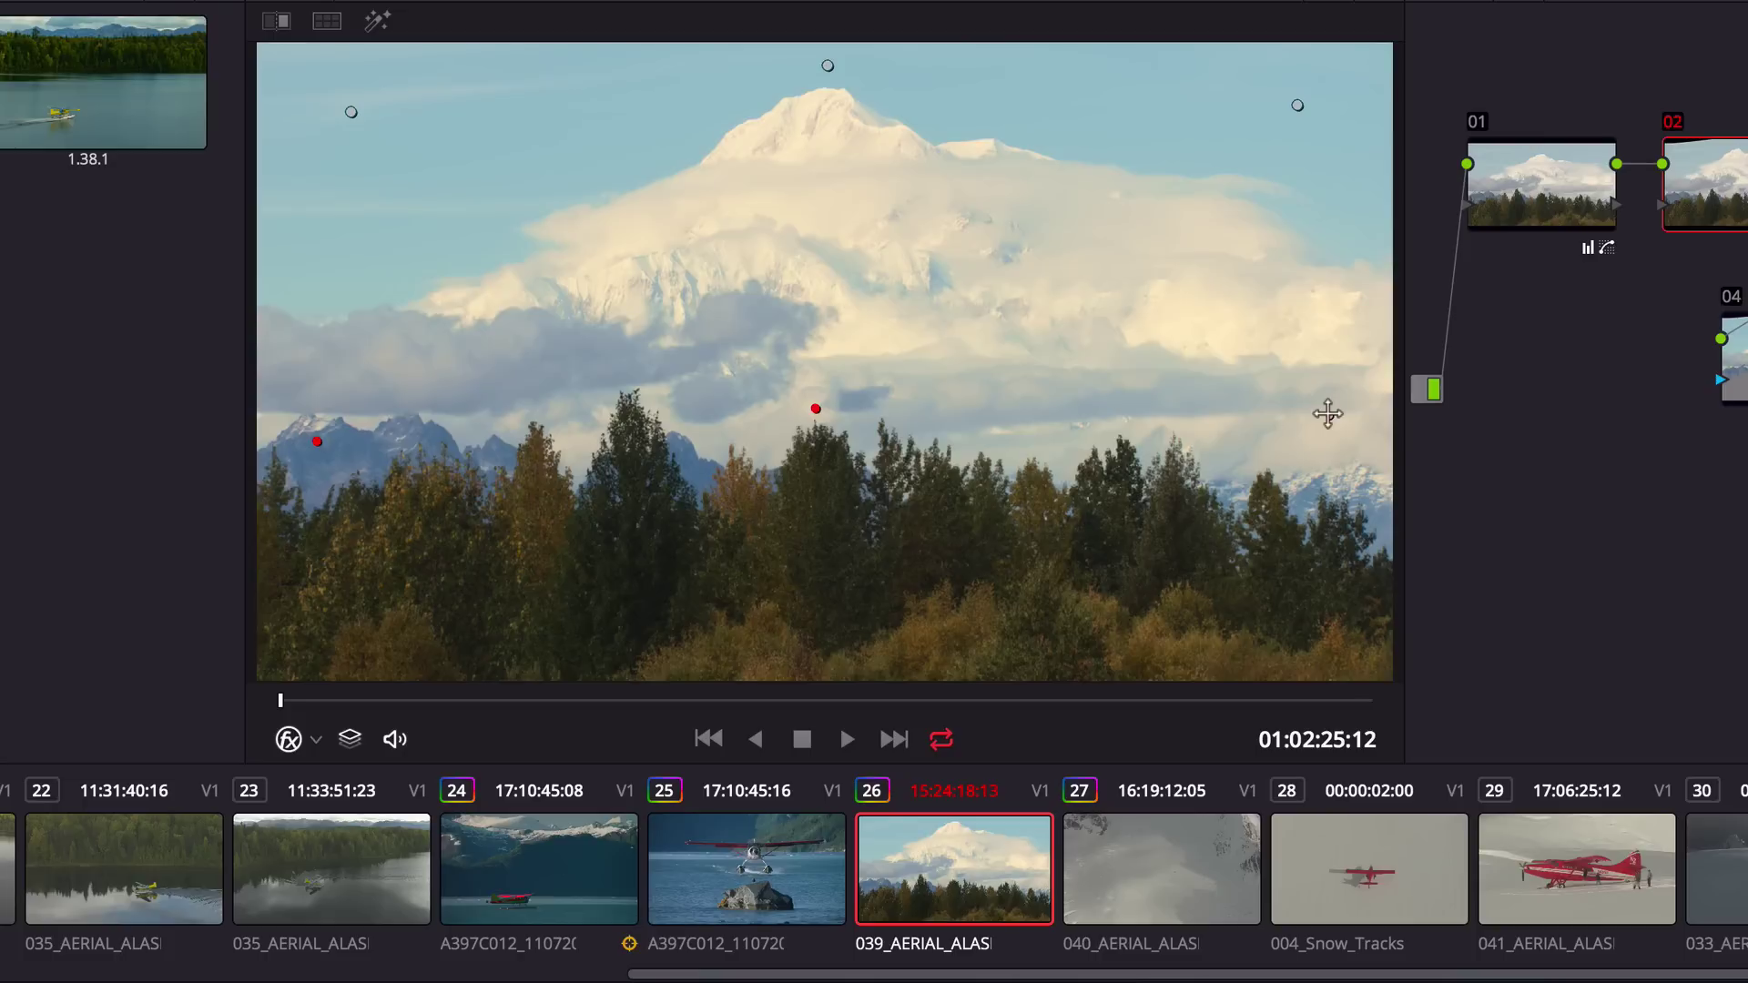
pyautogui.click(1327, 414)
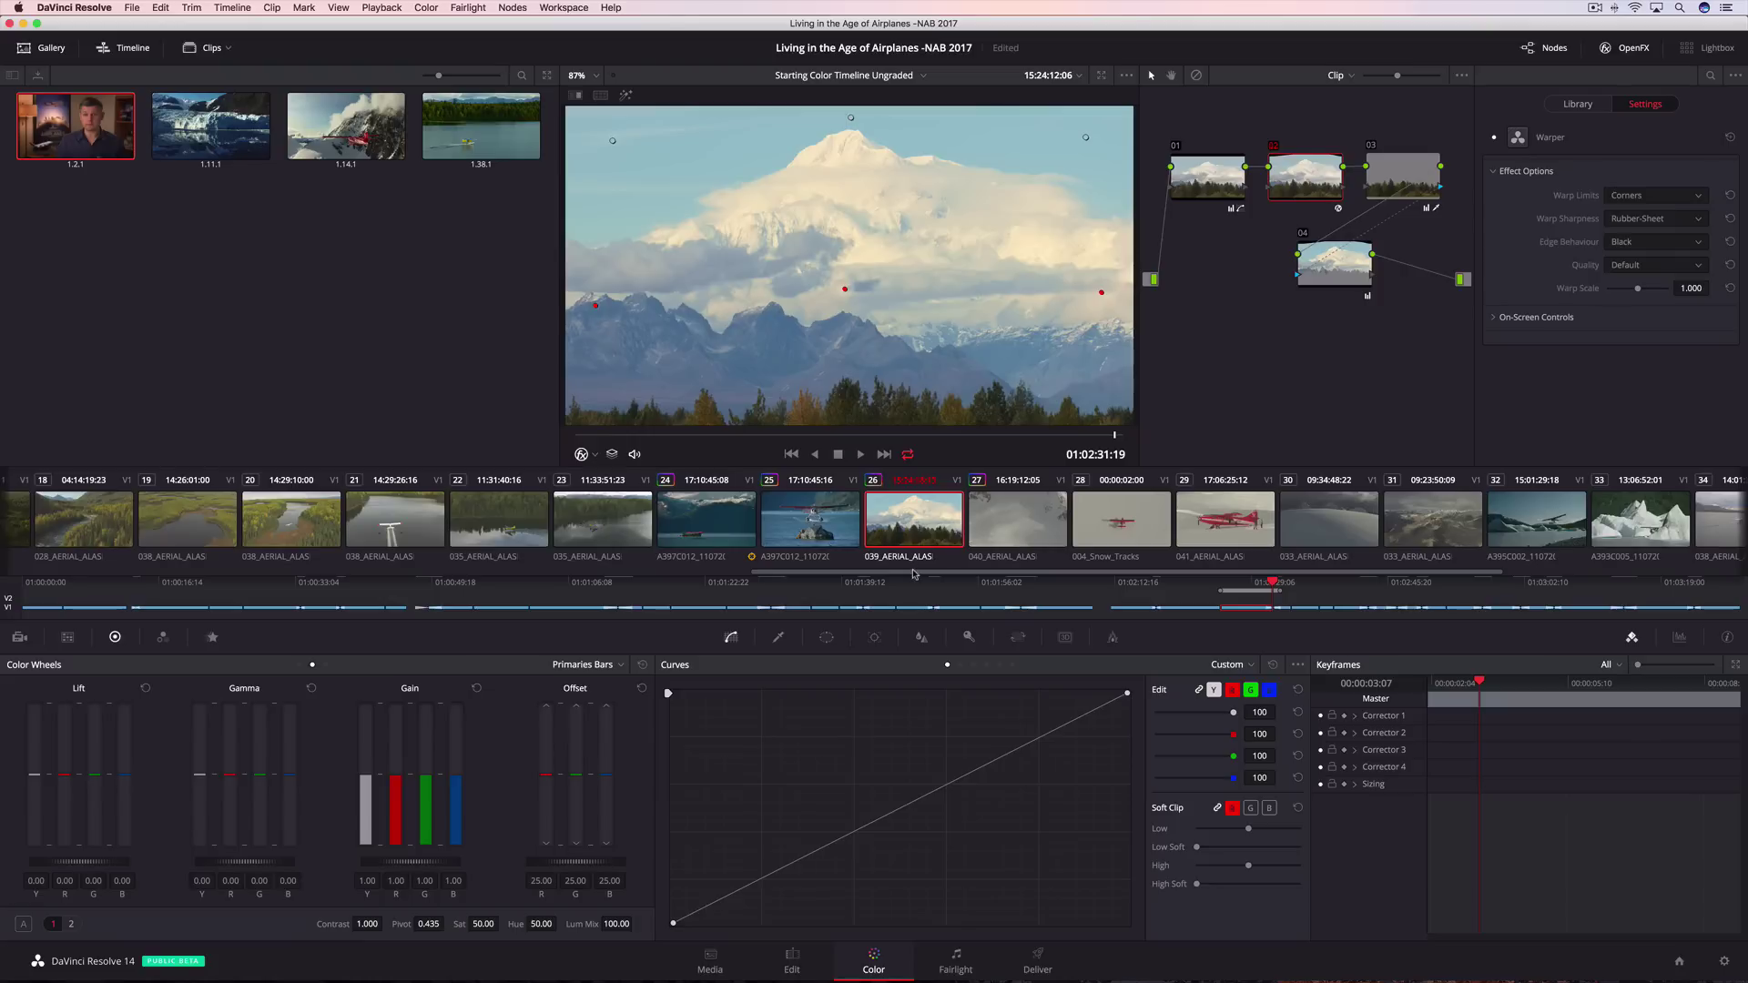
pyautogui.moveTo(913, 574); pyautogui.dragTo(271, 559)
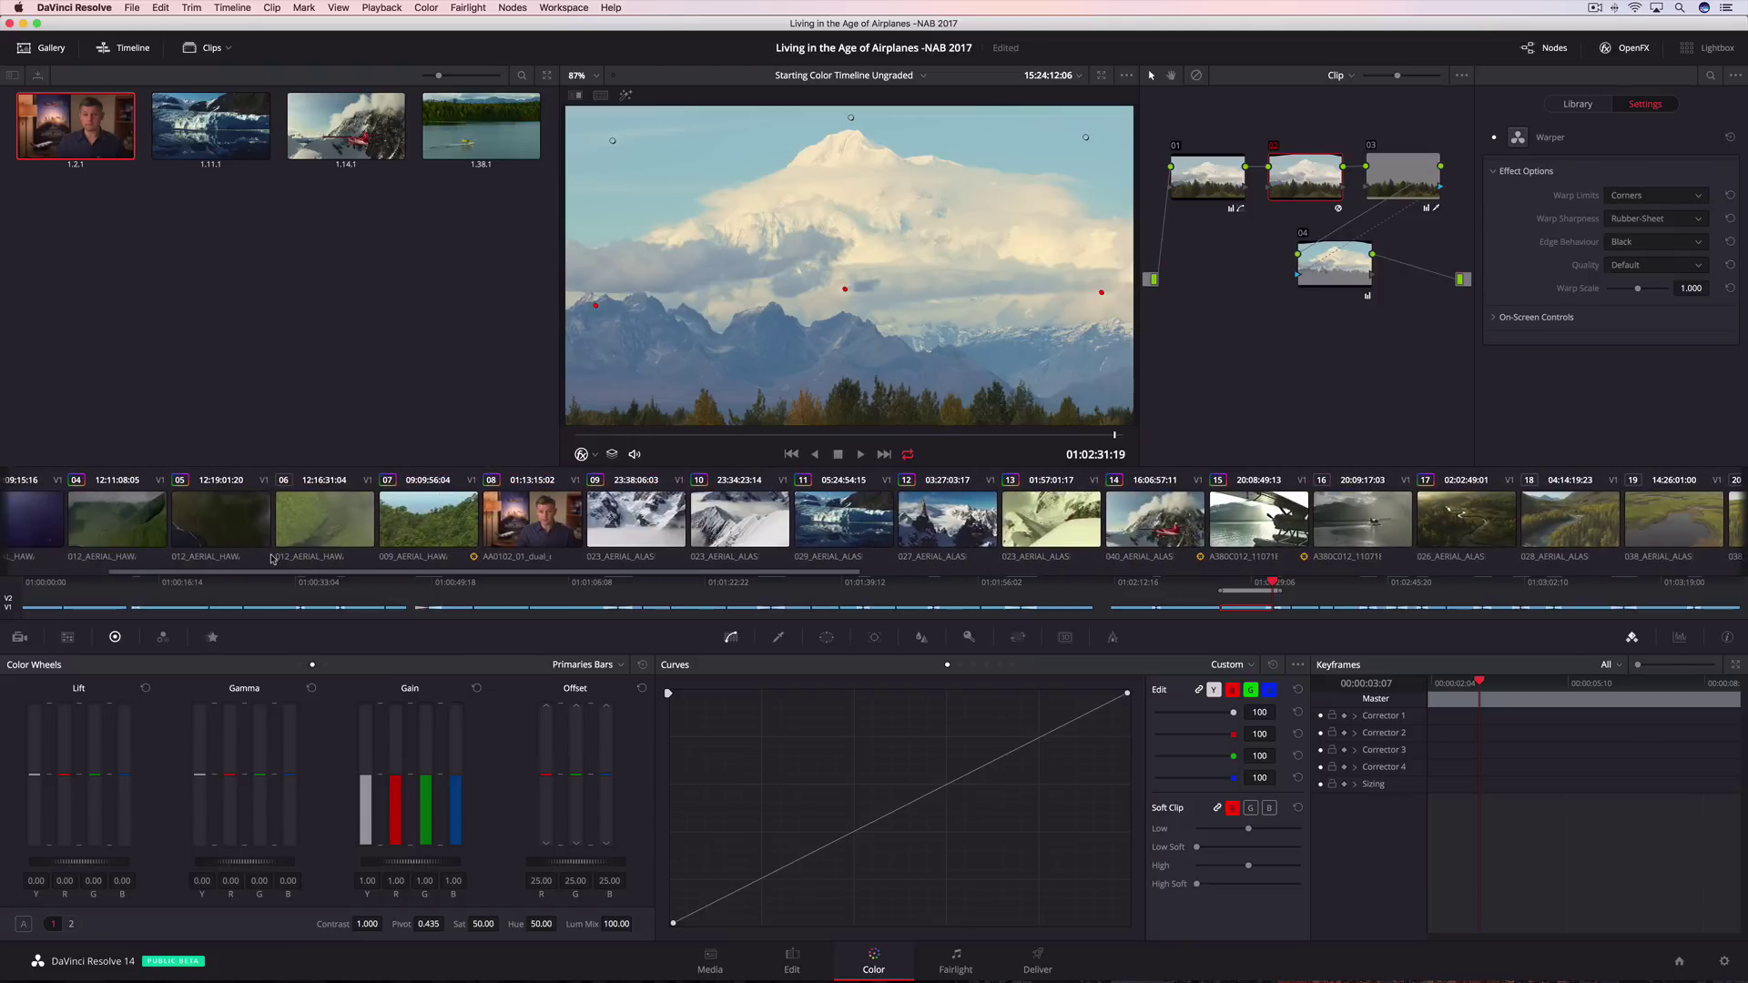
# Load aerial clip 07 and play it, stopping on the city view.
pyautogui.click(431, 517)
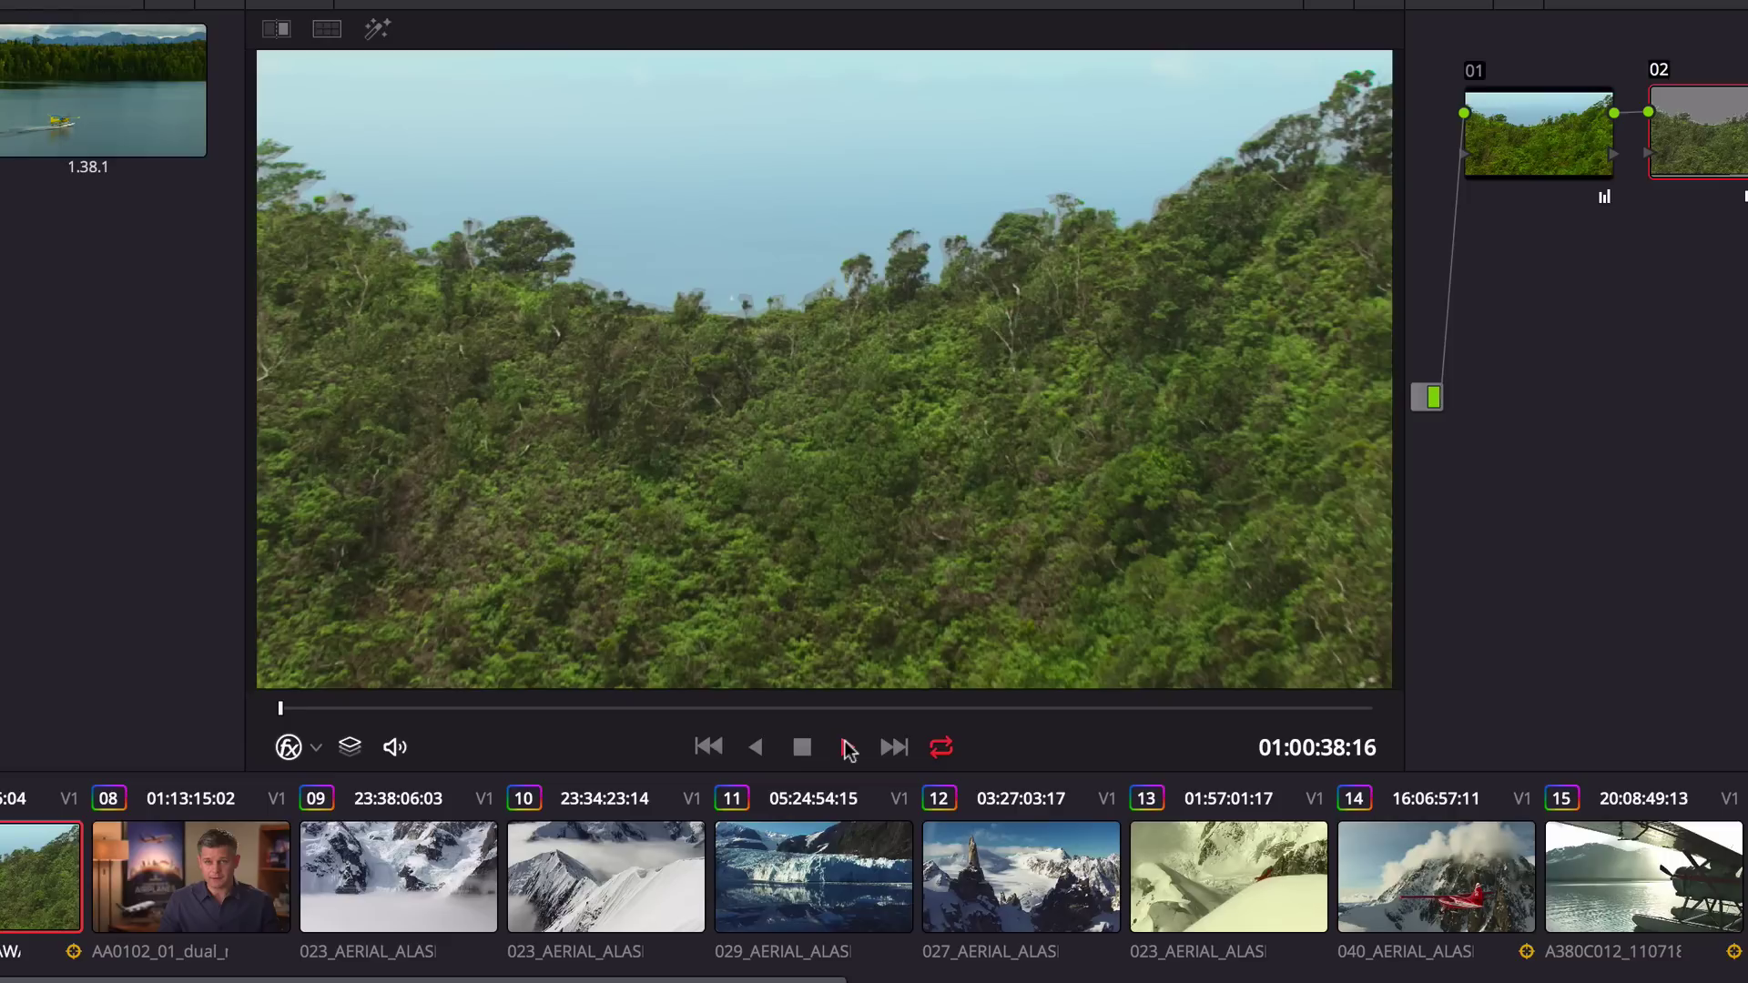
pyautogui.click(860, 454)
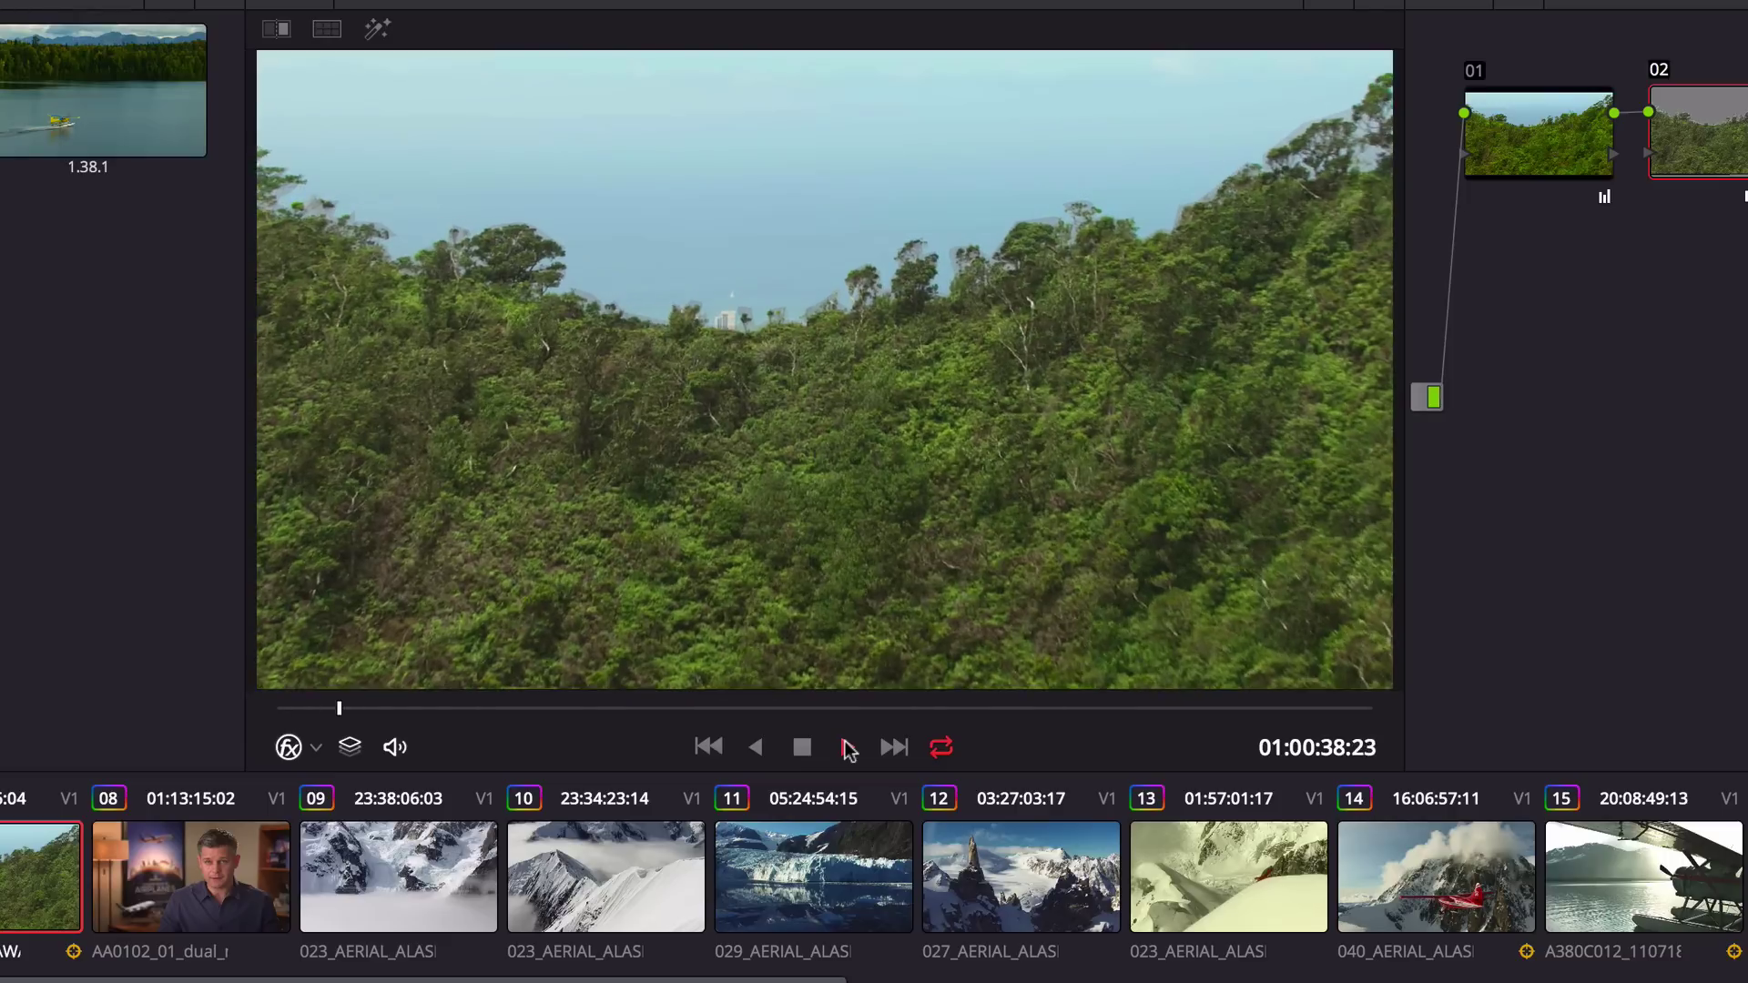
pyautogui.click(804, 747)
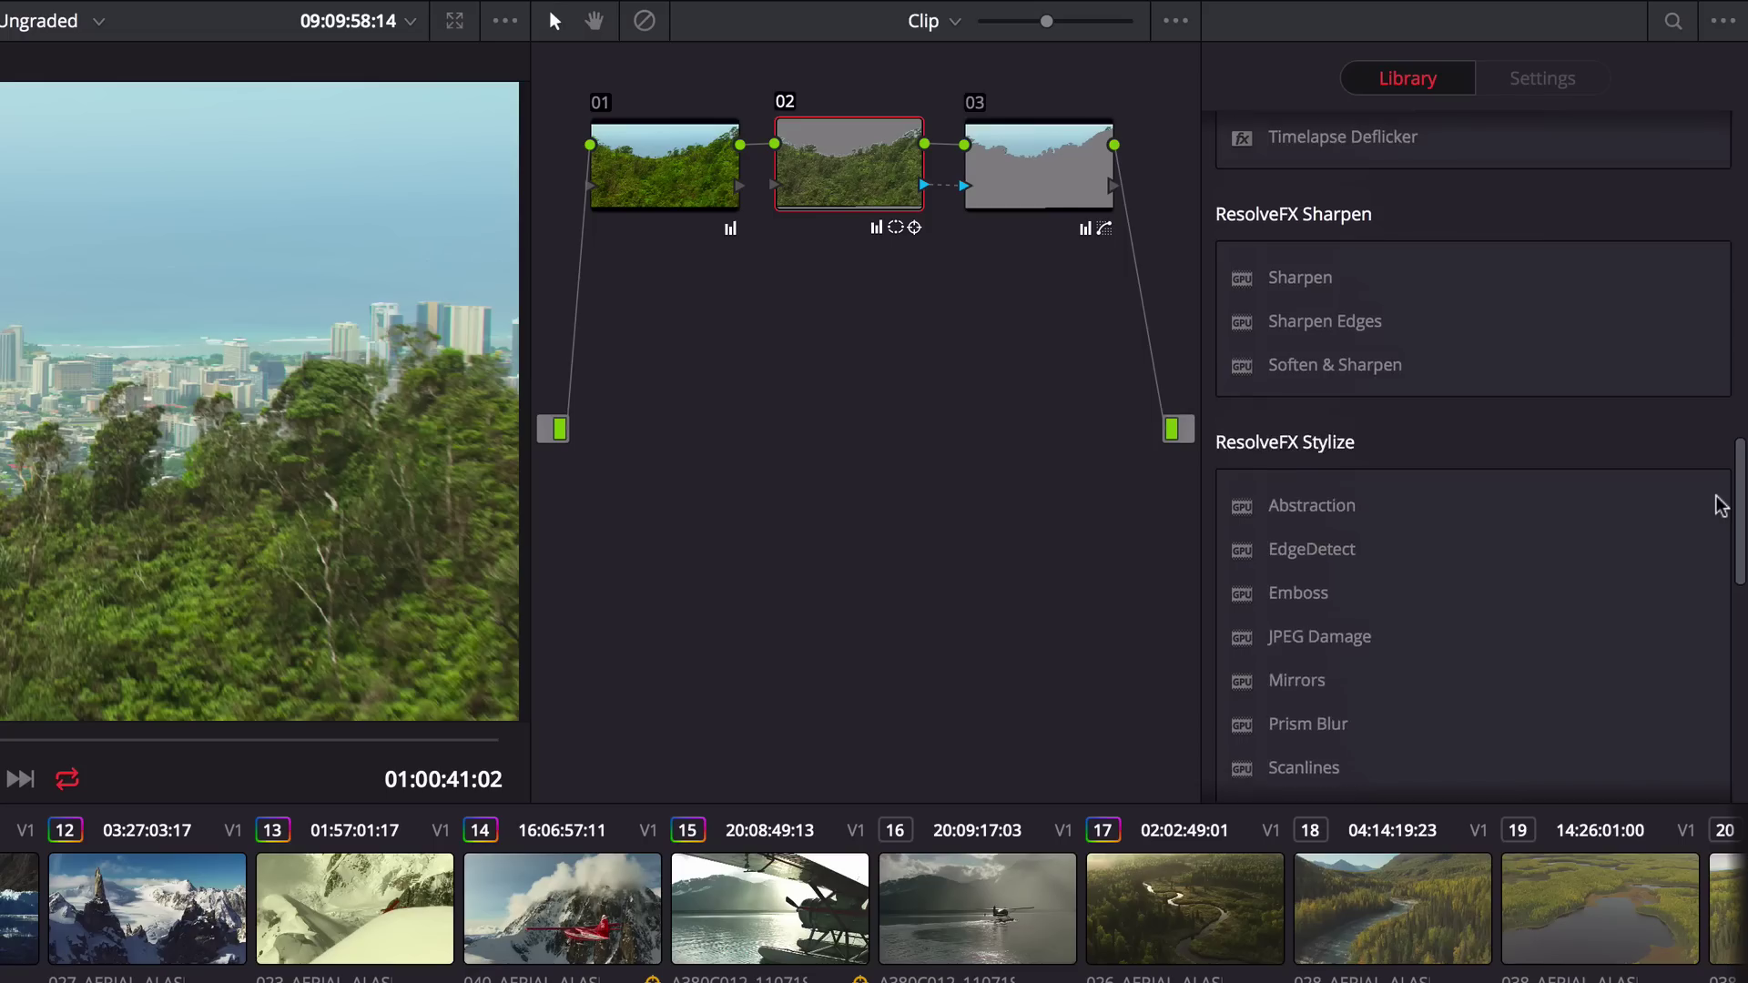
pyautogui.scroll(10, 1717, 500)
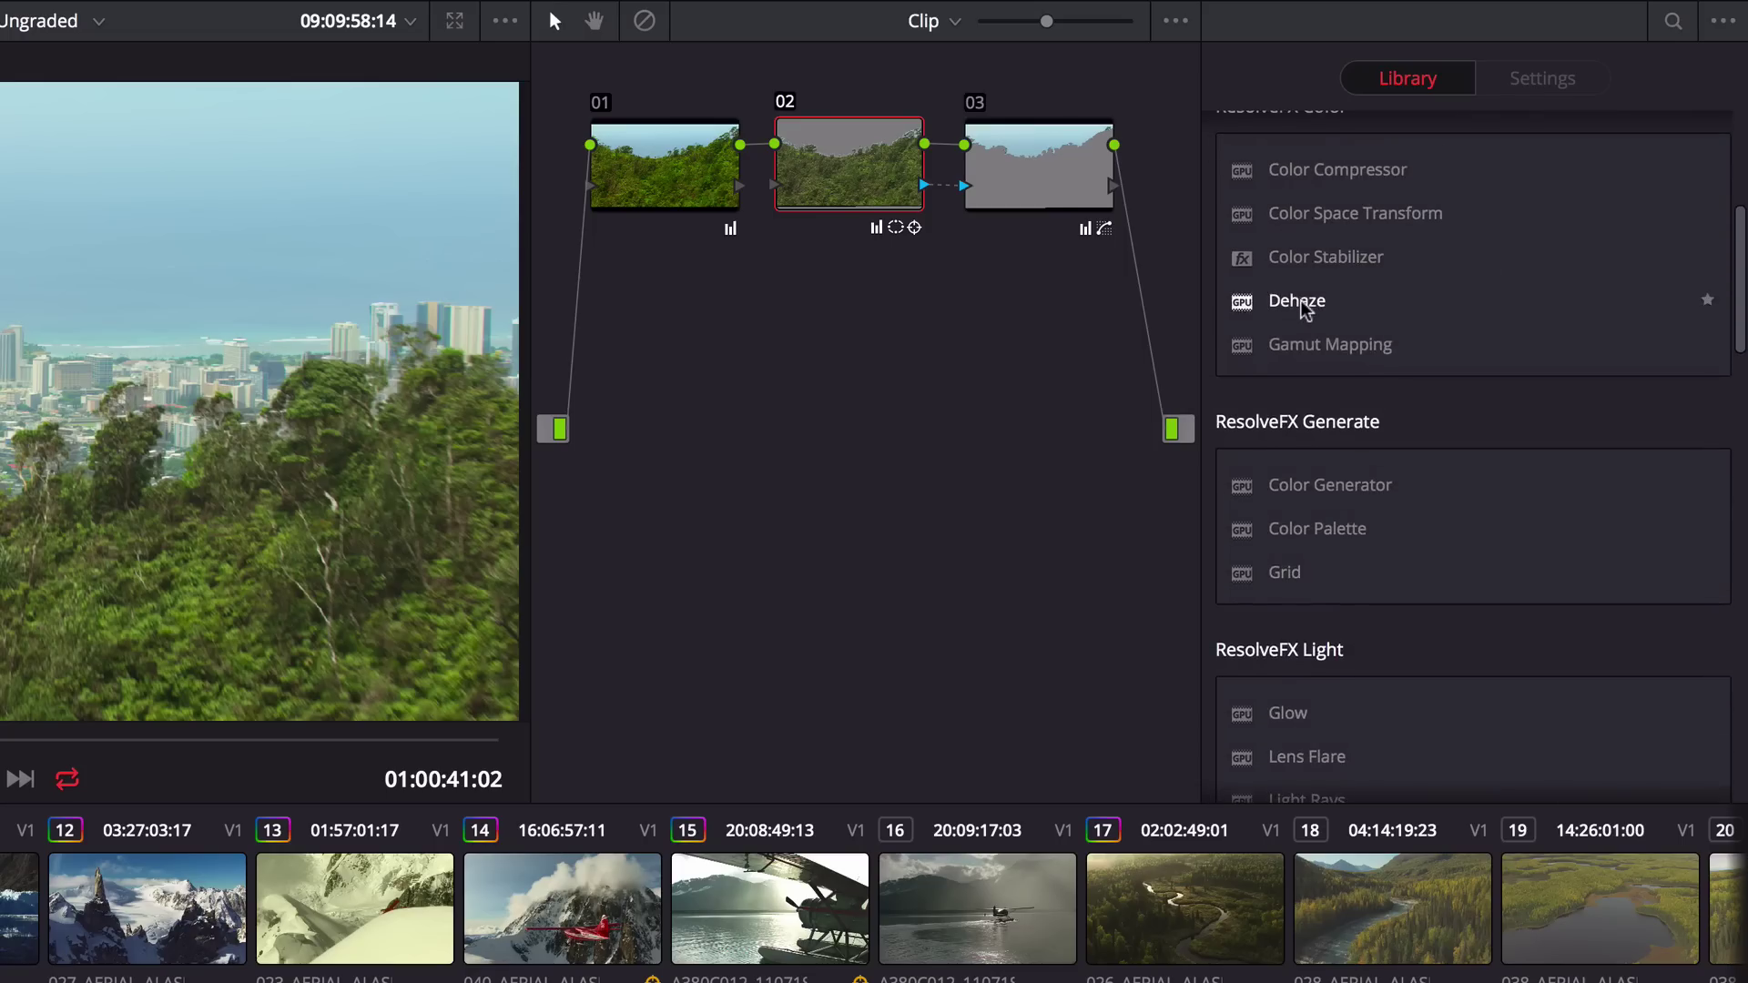
# Apply Dehaze to node 03 with strength 0.273, light cyan haze colour and deeper shadows; toggle to compare.
pyautogui.moveTo(1304, 310); pyautogui.dragTo(1038, 168)
pyautogui.moveTo(1572, 220); pyautogui.dragTo(1547, 228)
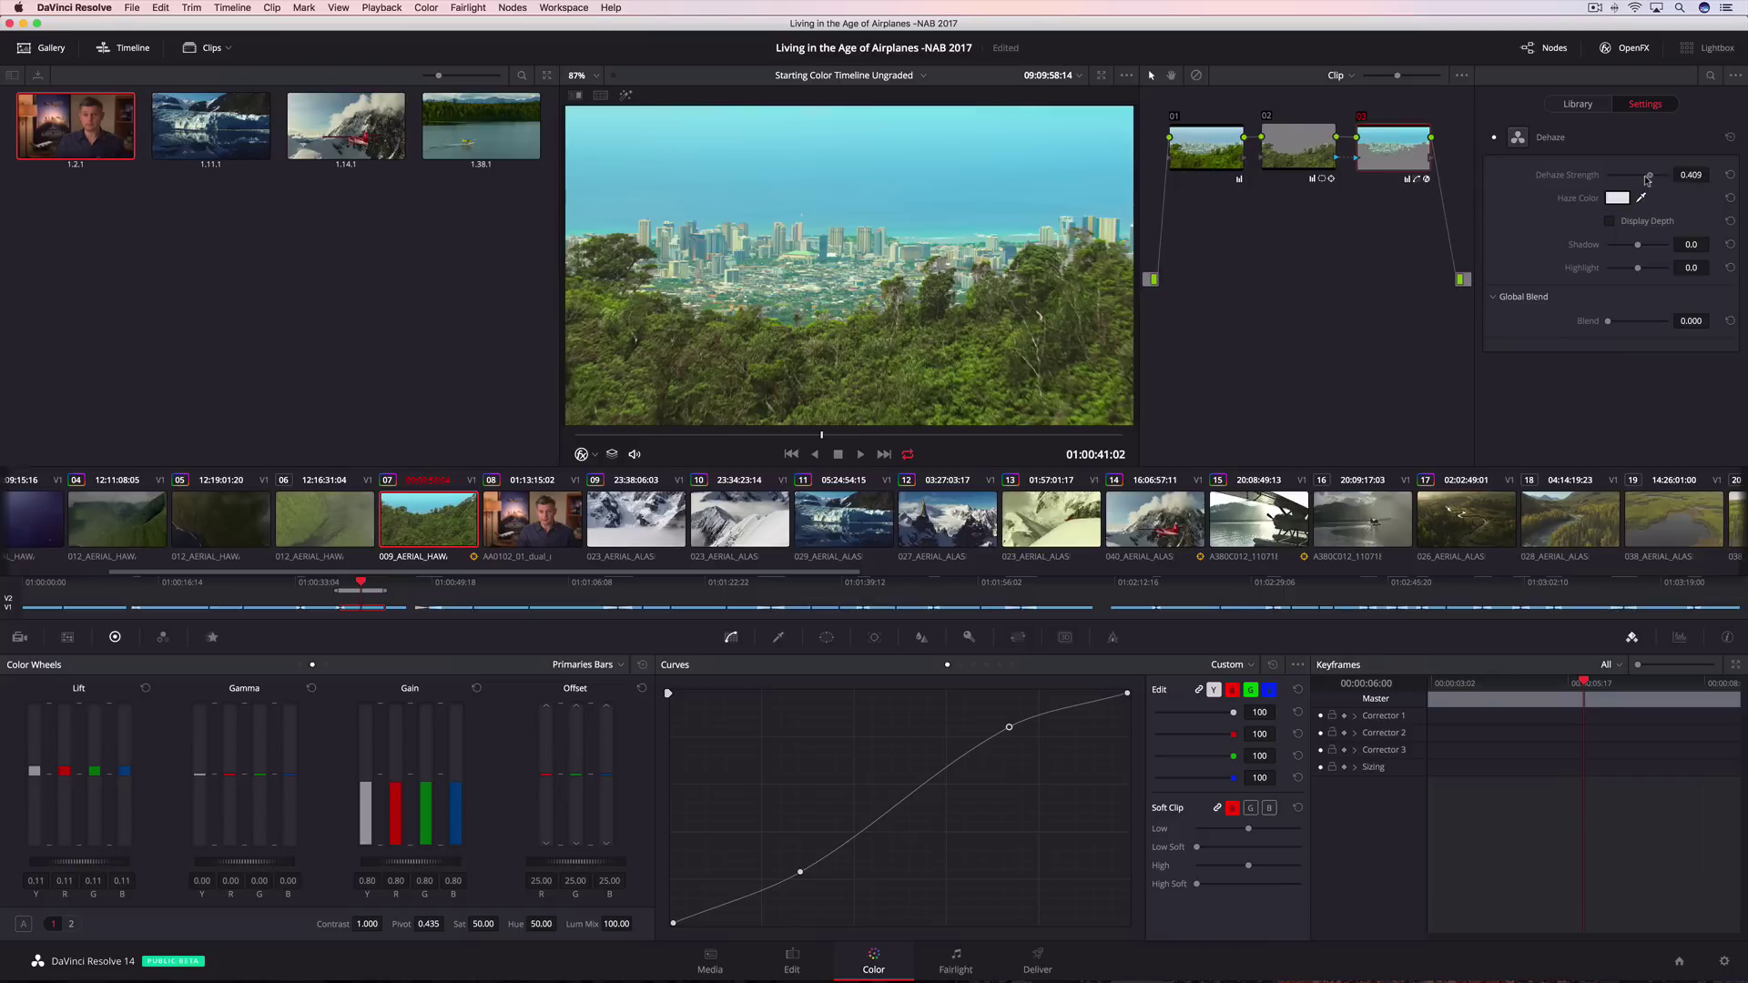
pyautogui.moveTo(1647, 179); pyautogui.dragTo(1647, 180)
pyautogui.click(1626, 201)
pyautogui.click(1439, 444)
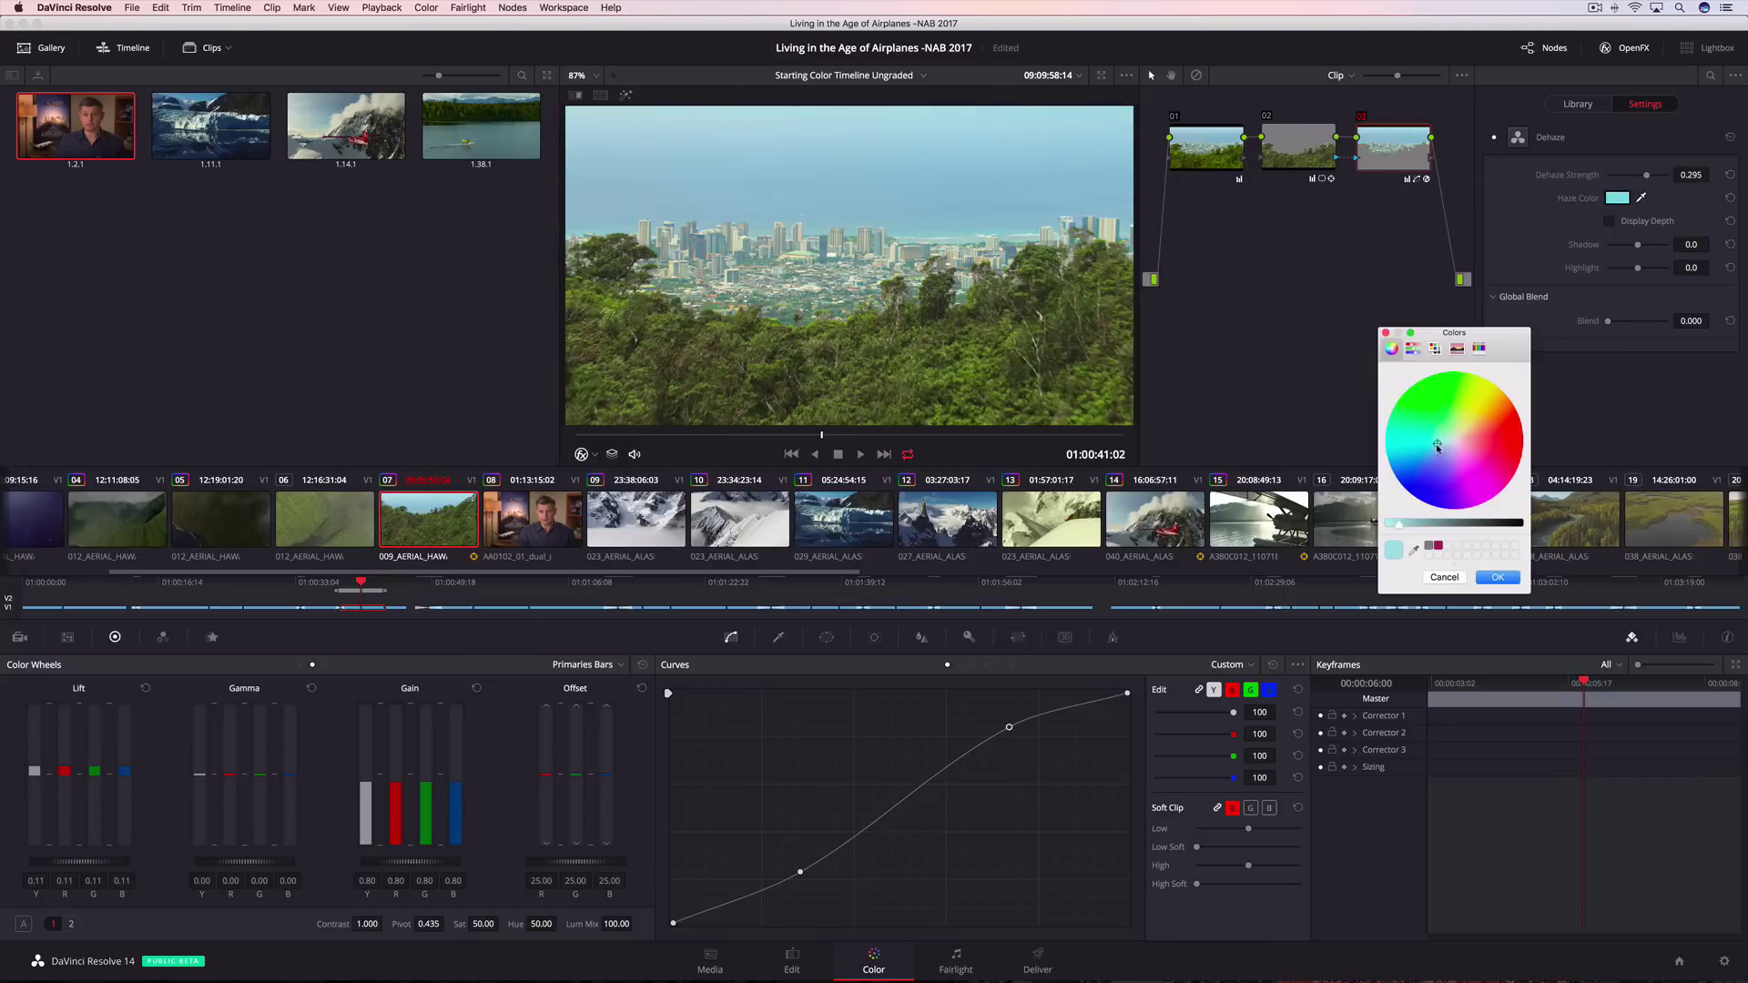
pyautogui.click(1498, 578)
pyautogui.moveTo(1637, 248)
pyautogui.mouseDown()
pyautogui.moveTo(1617, 252)
pyautogui.moveTo(1648, 270)
pyautogui.mouseUp()
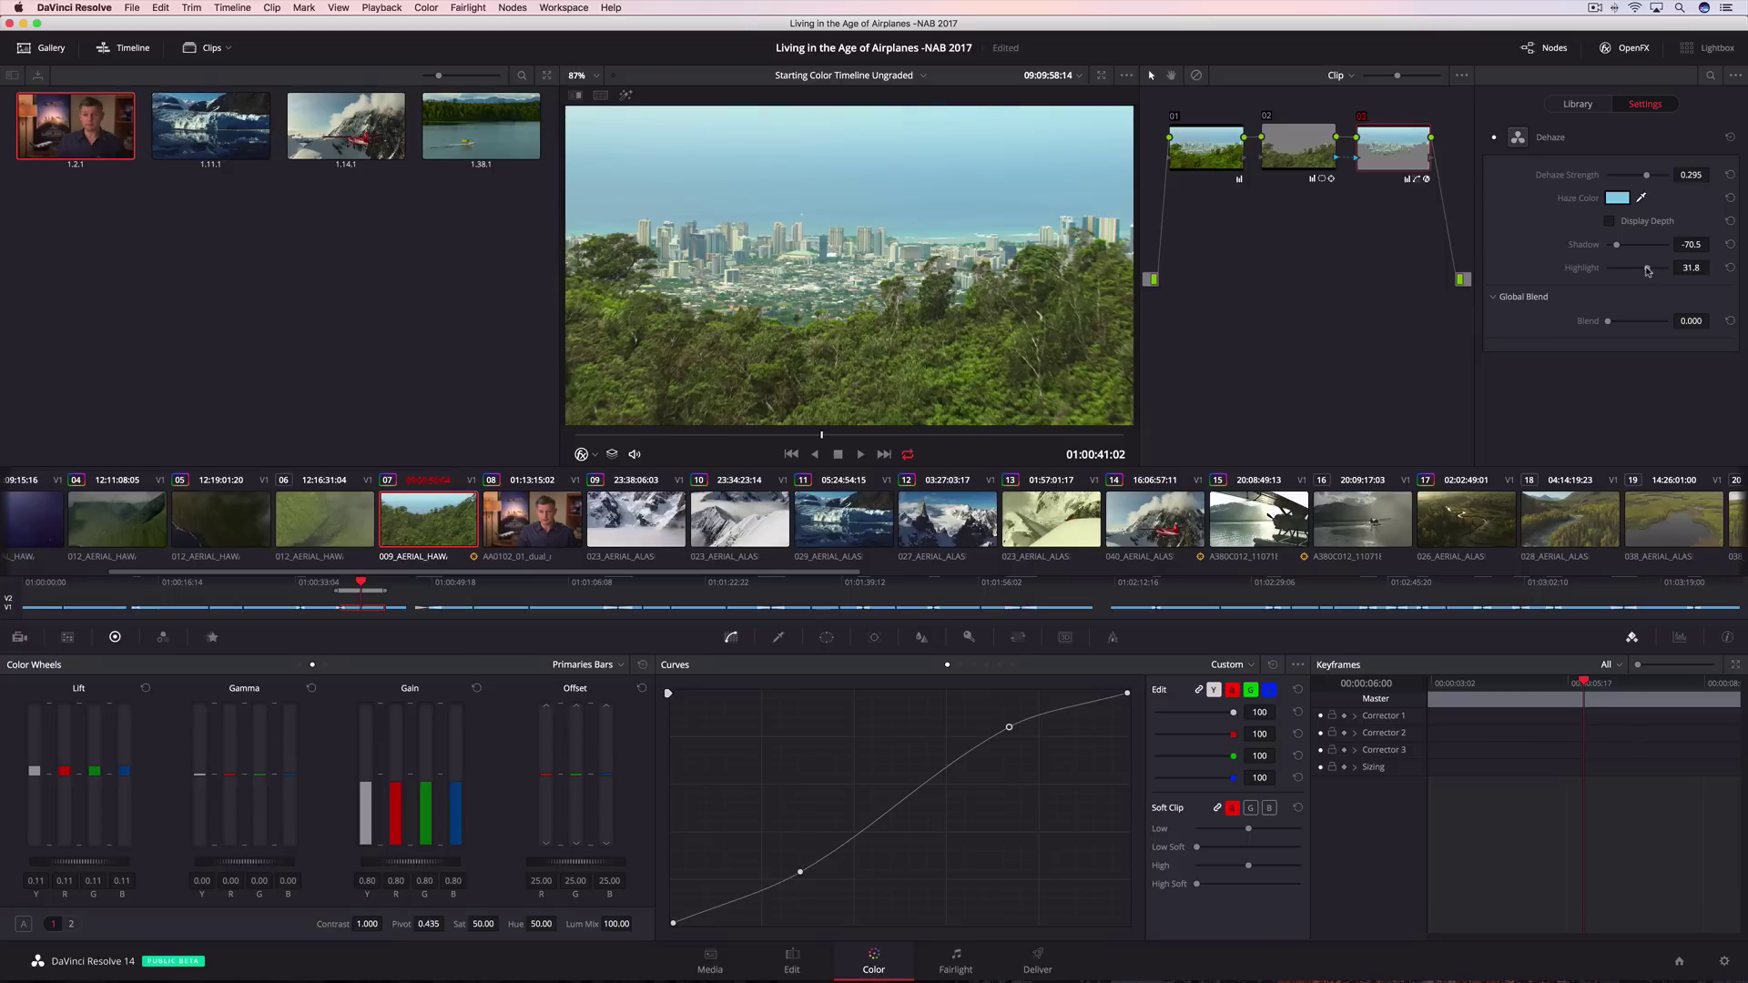
pyautogui.click(1494, 139)
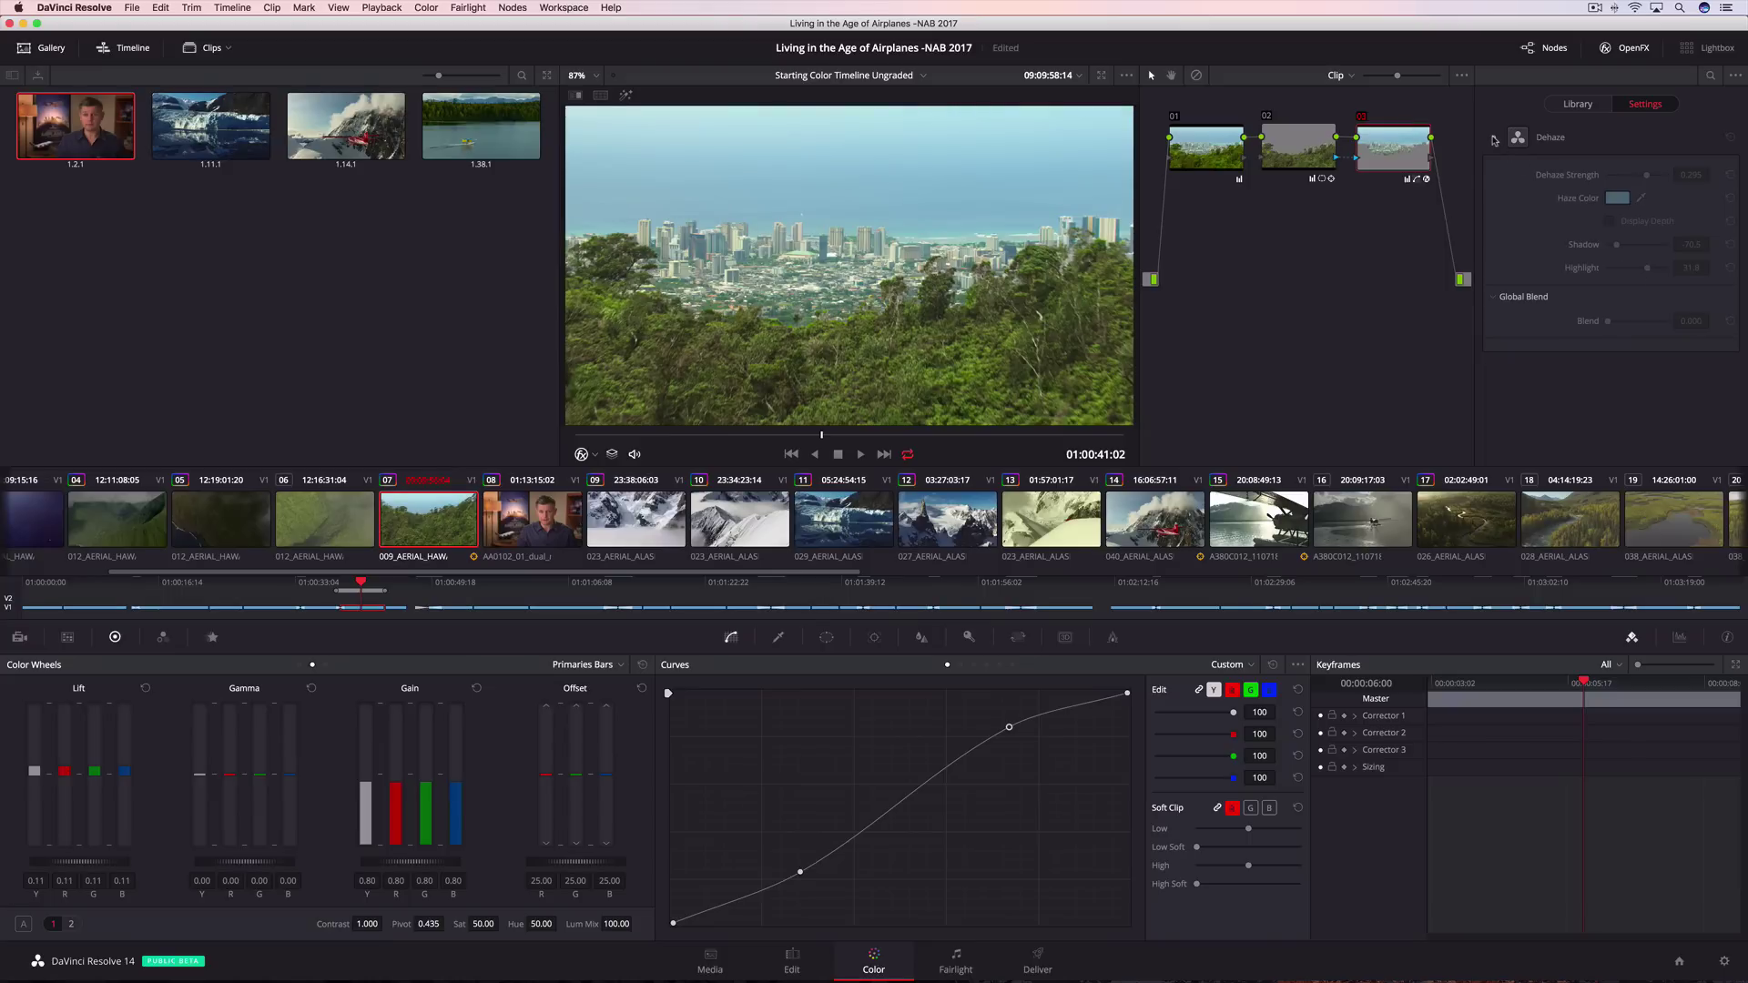
pyautogui.click(1494, 140)
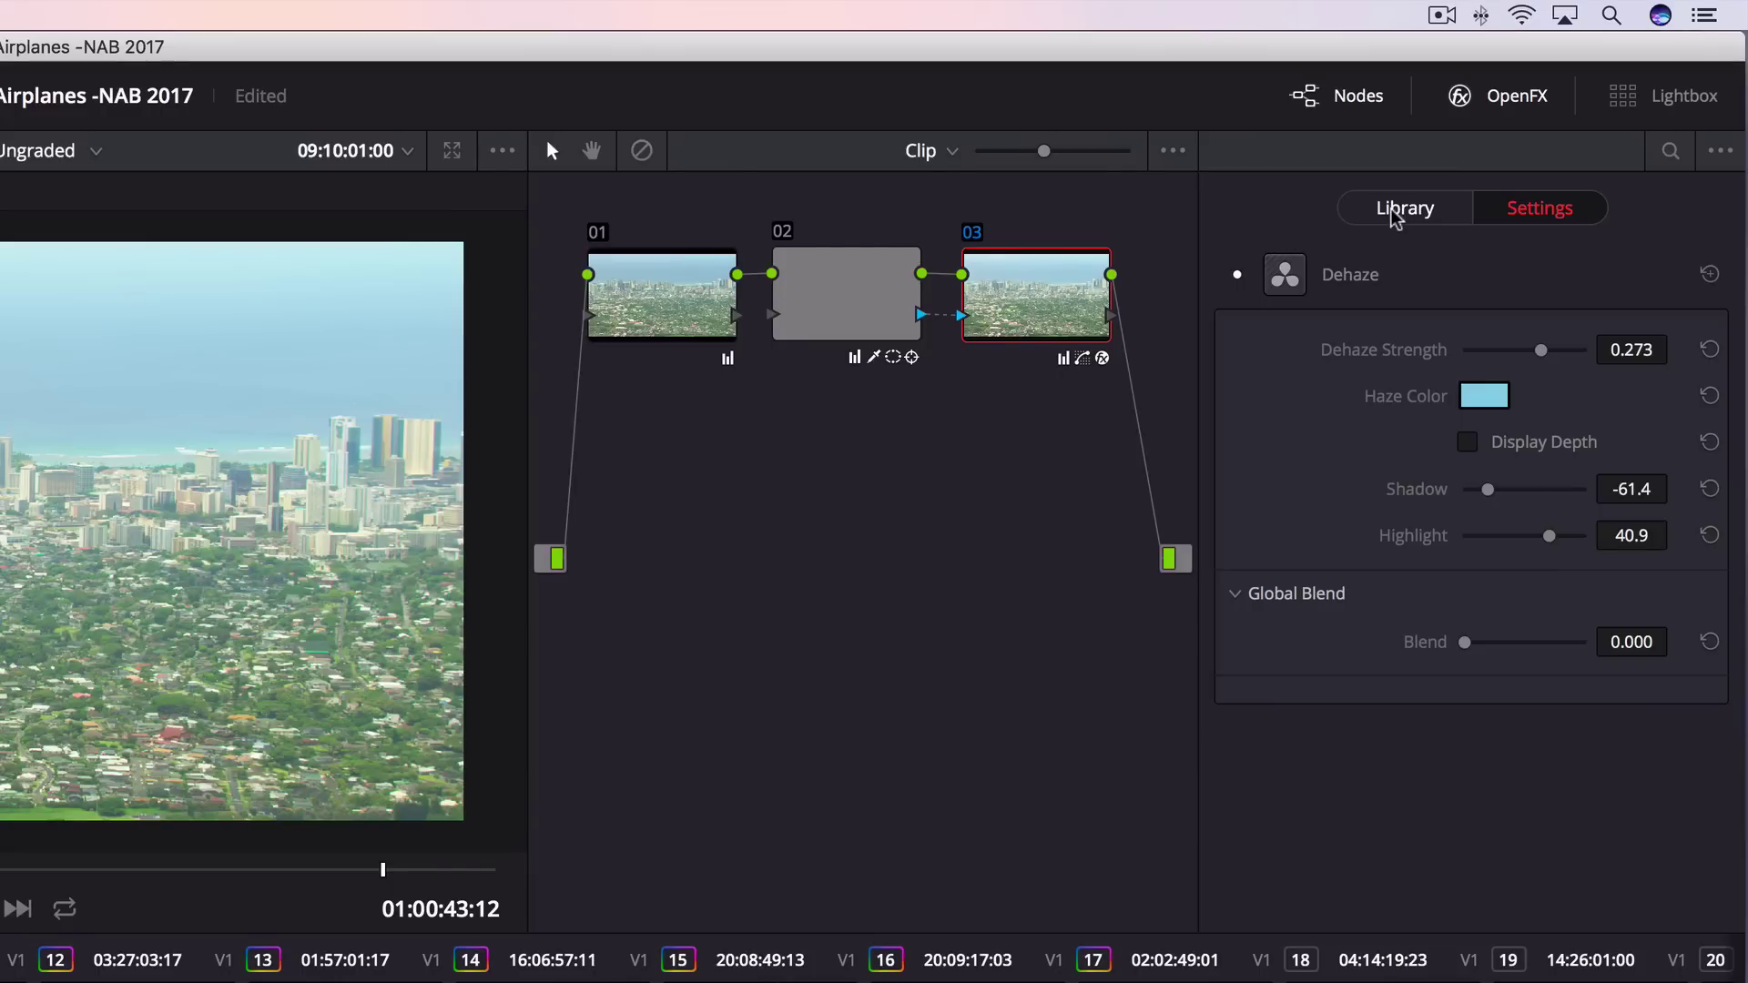
# Star Contrast Pop and Dehaze as favourites in the OpenFX Library.
pyautogui.click(1403, 209)
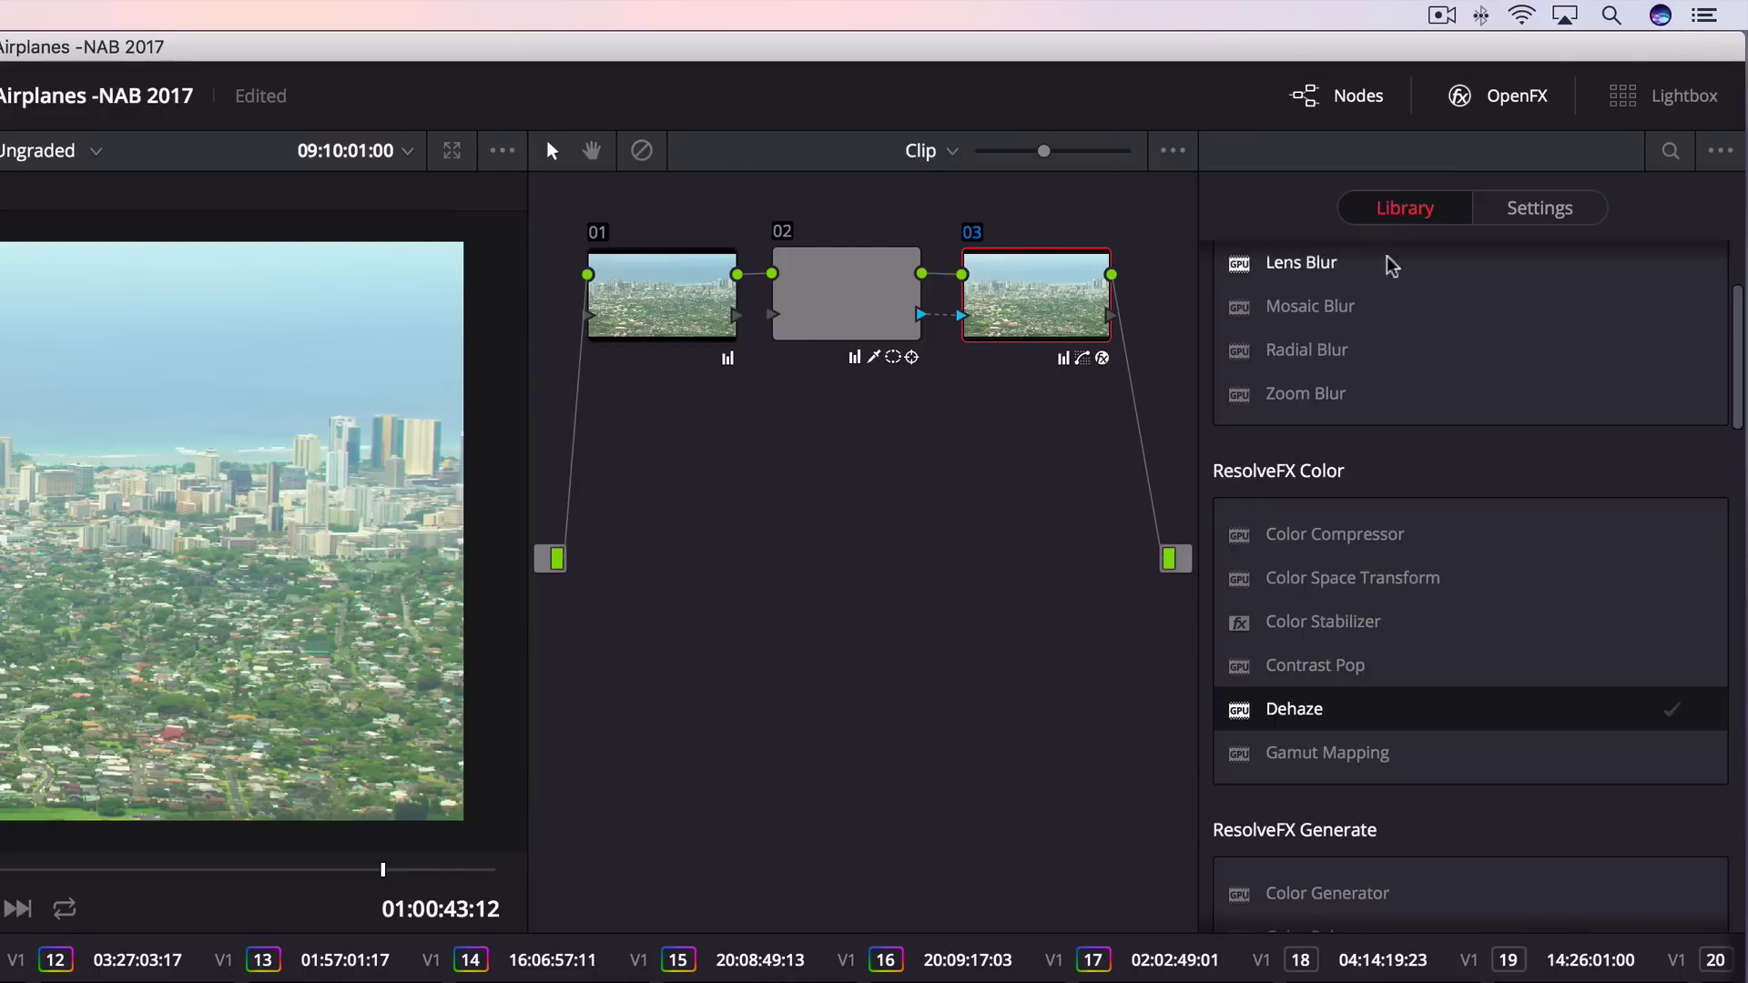
pyautogui.click(1704, 664)
pyautogui.click(1706, 711)
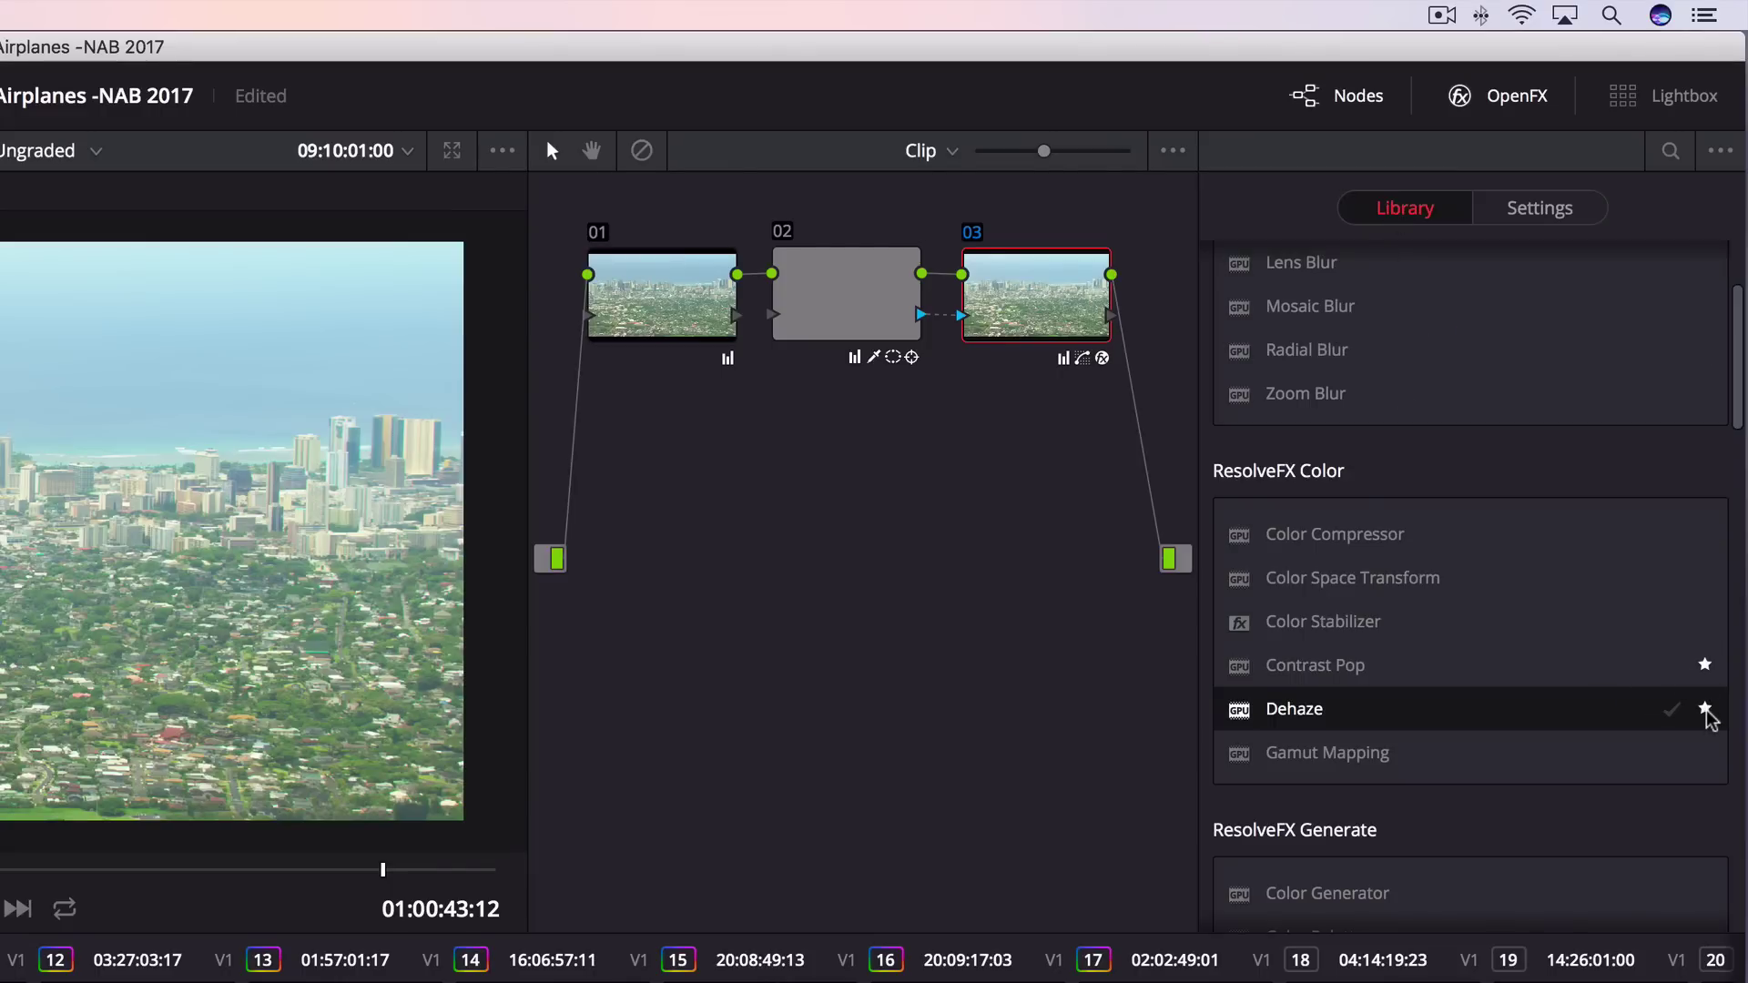
# Filter the effects list to Favorites, switch back to Show All, and load clip 08.
pyautogui.click(1719, 150)
pyautogui.click(1606, 211)
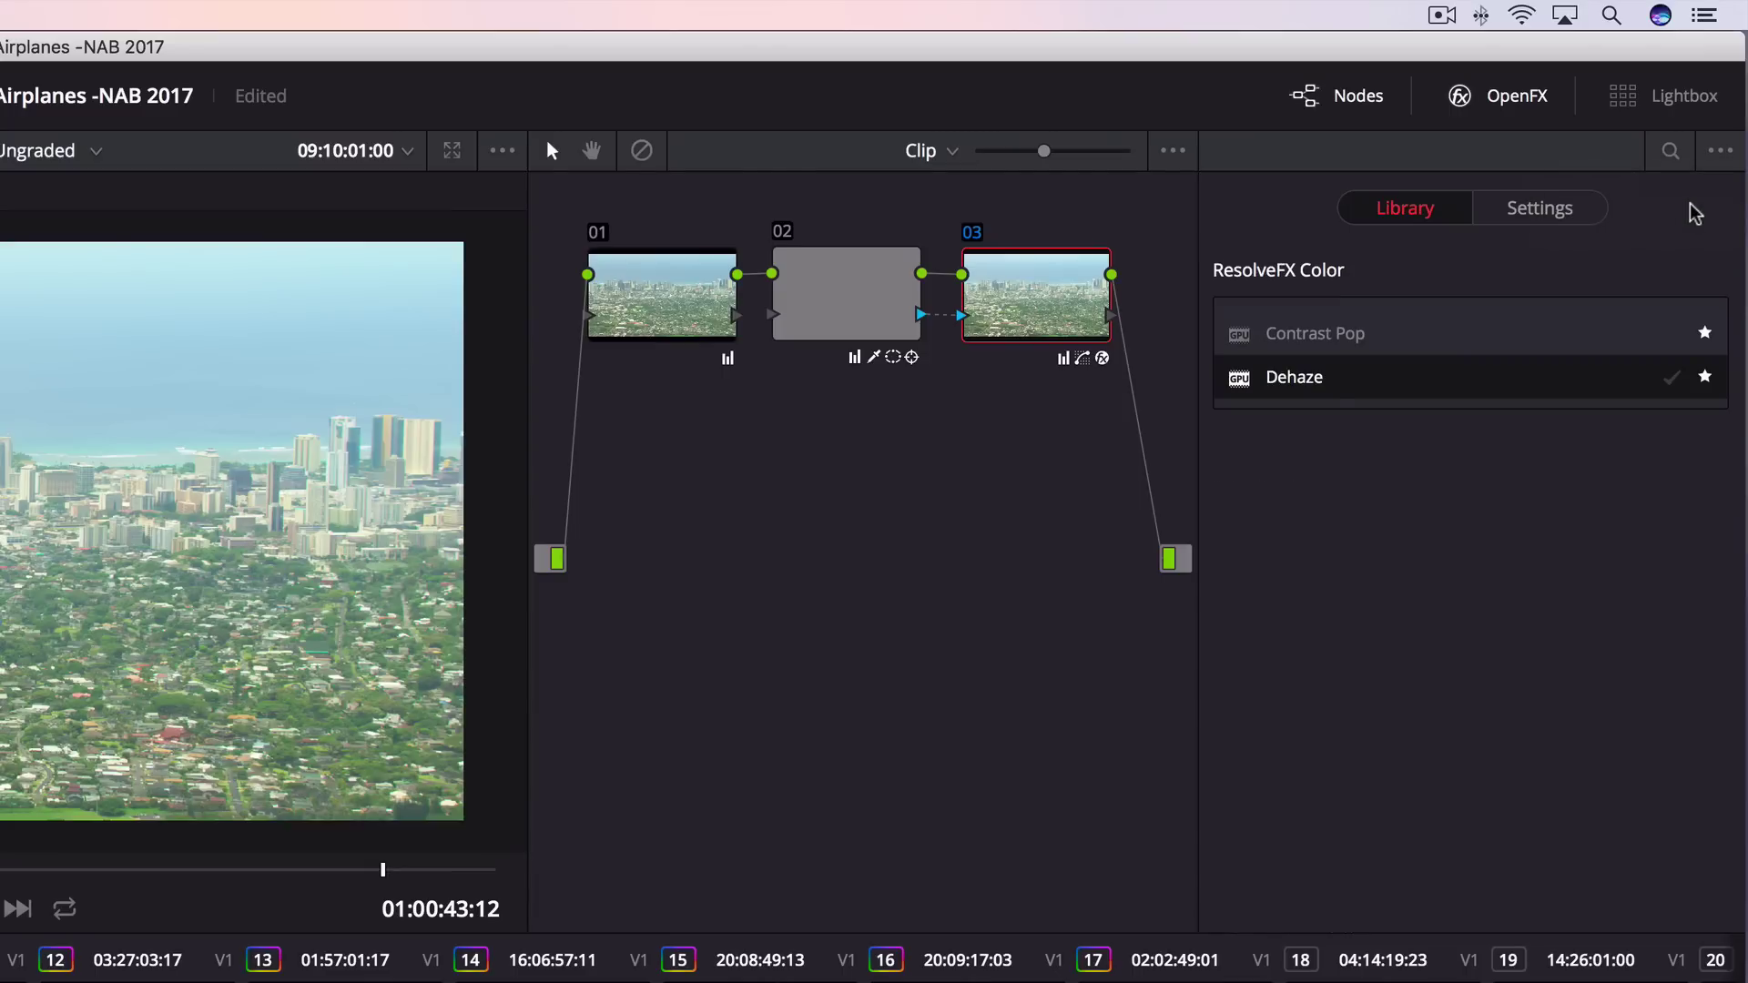
pyautogui.click(1720, 151)
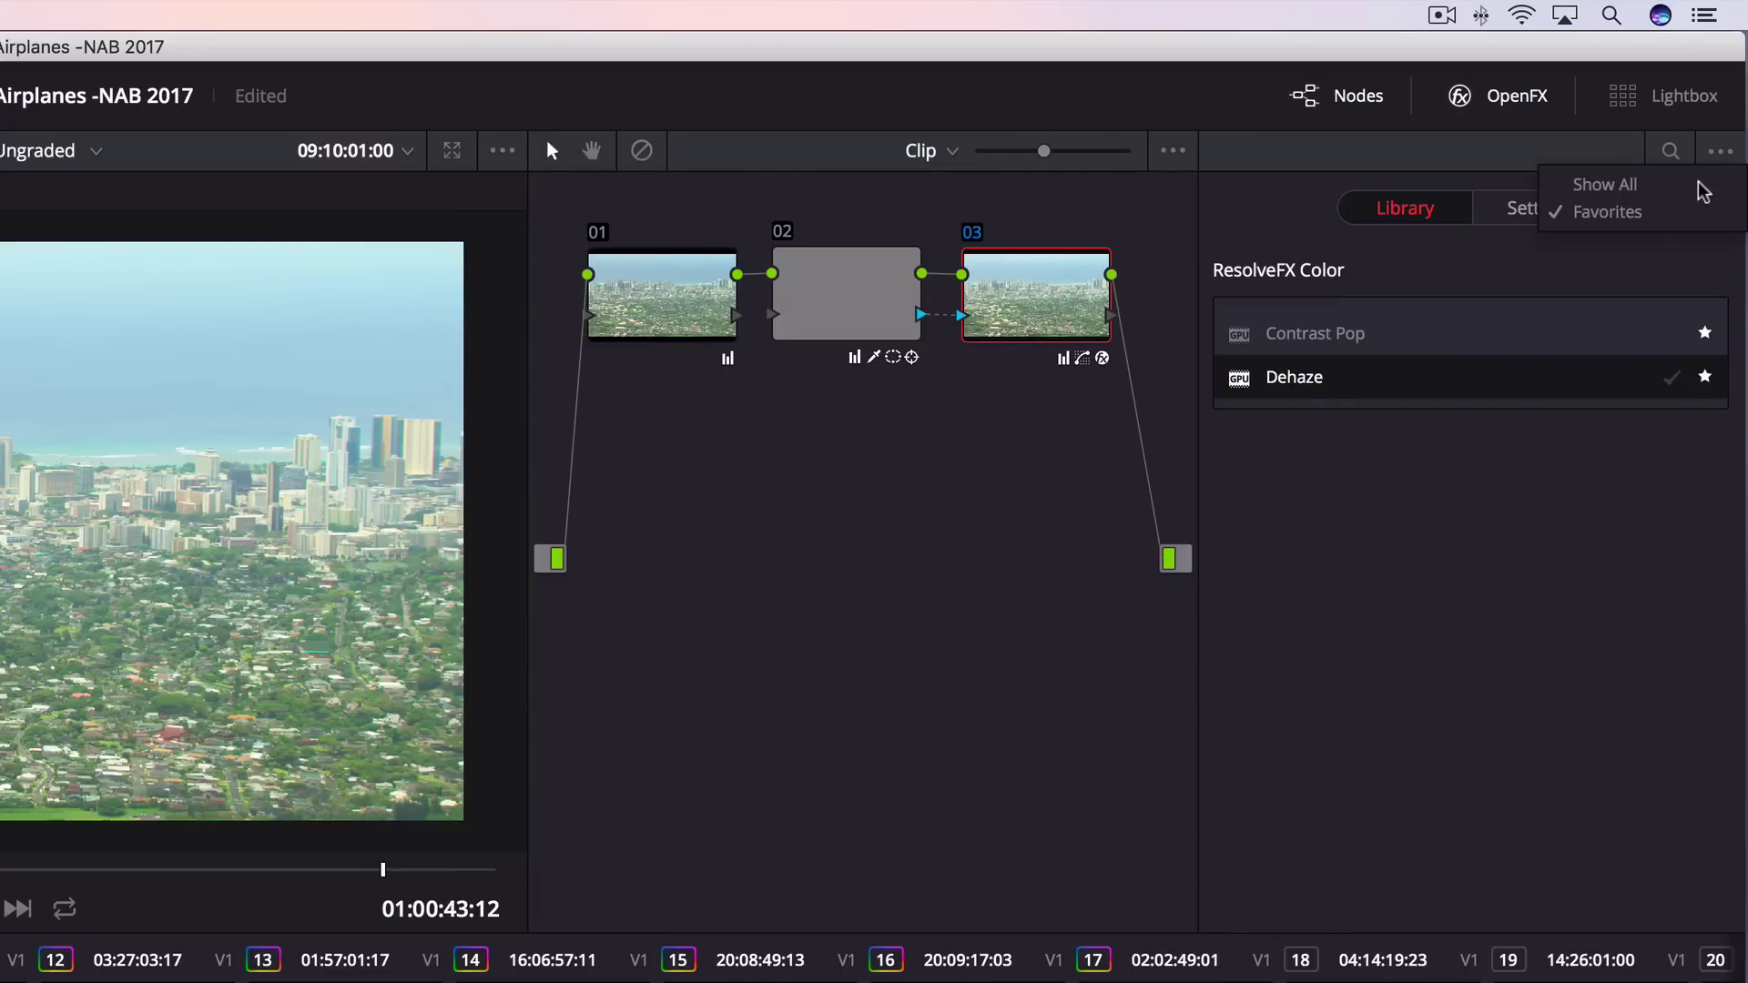
pyautogui.click(1605, 176)
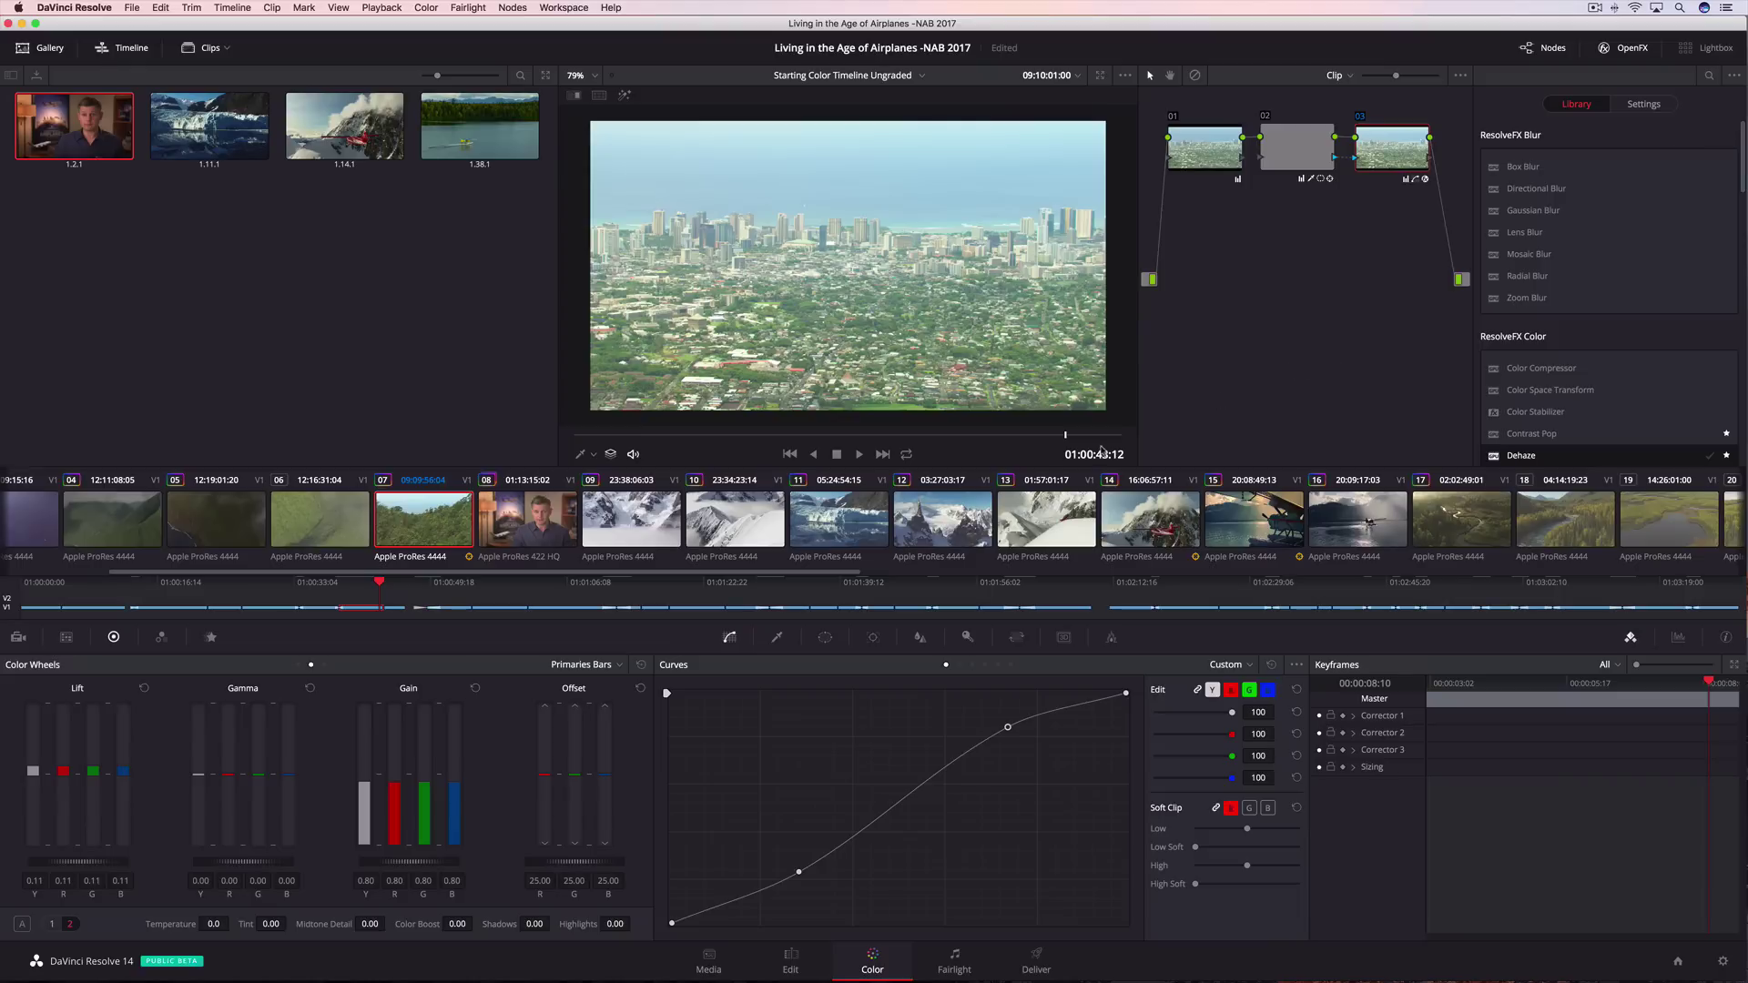
pyautogui.click(532, 521)
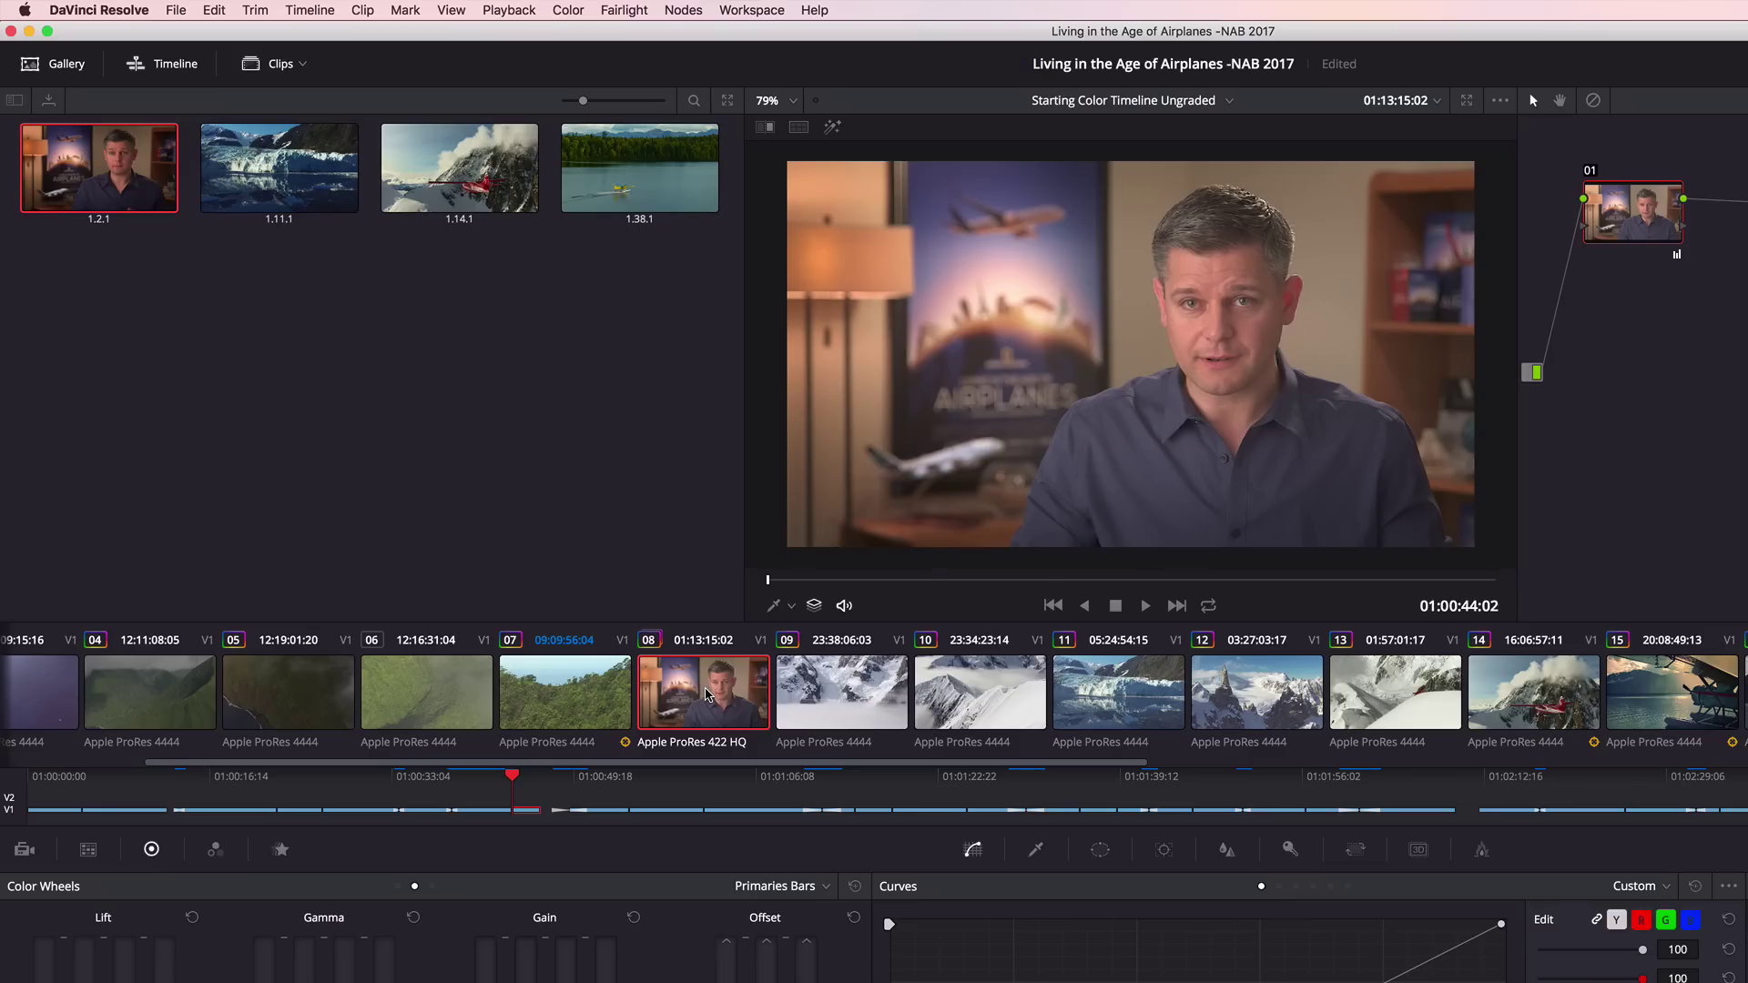
# Create a new local version of clip 08's grade named 'W'.
pyautogui.rightClick(705, 694)
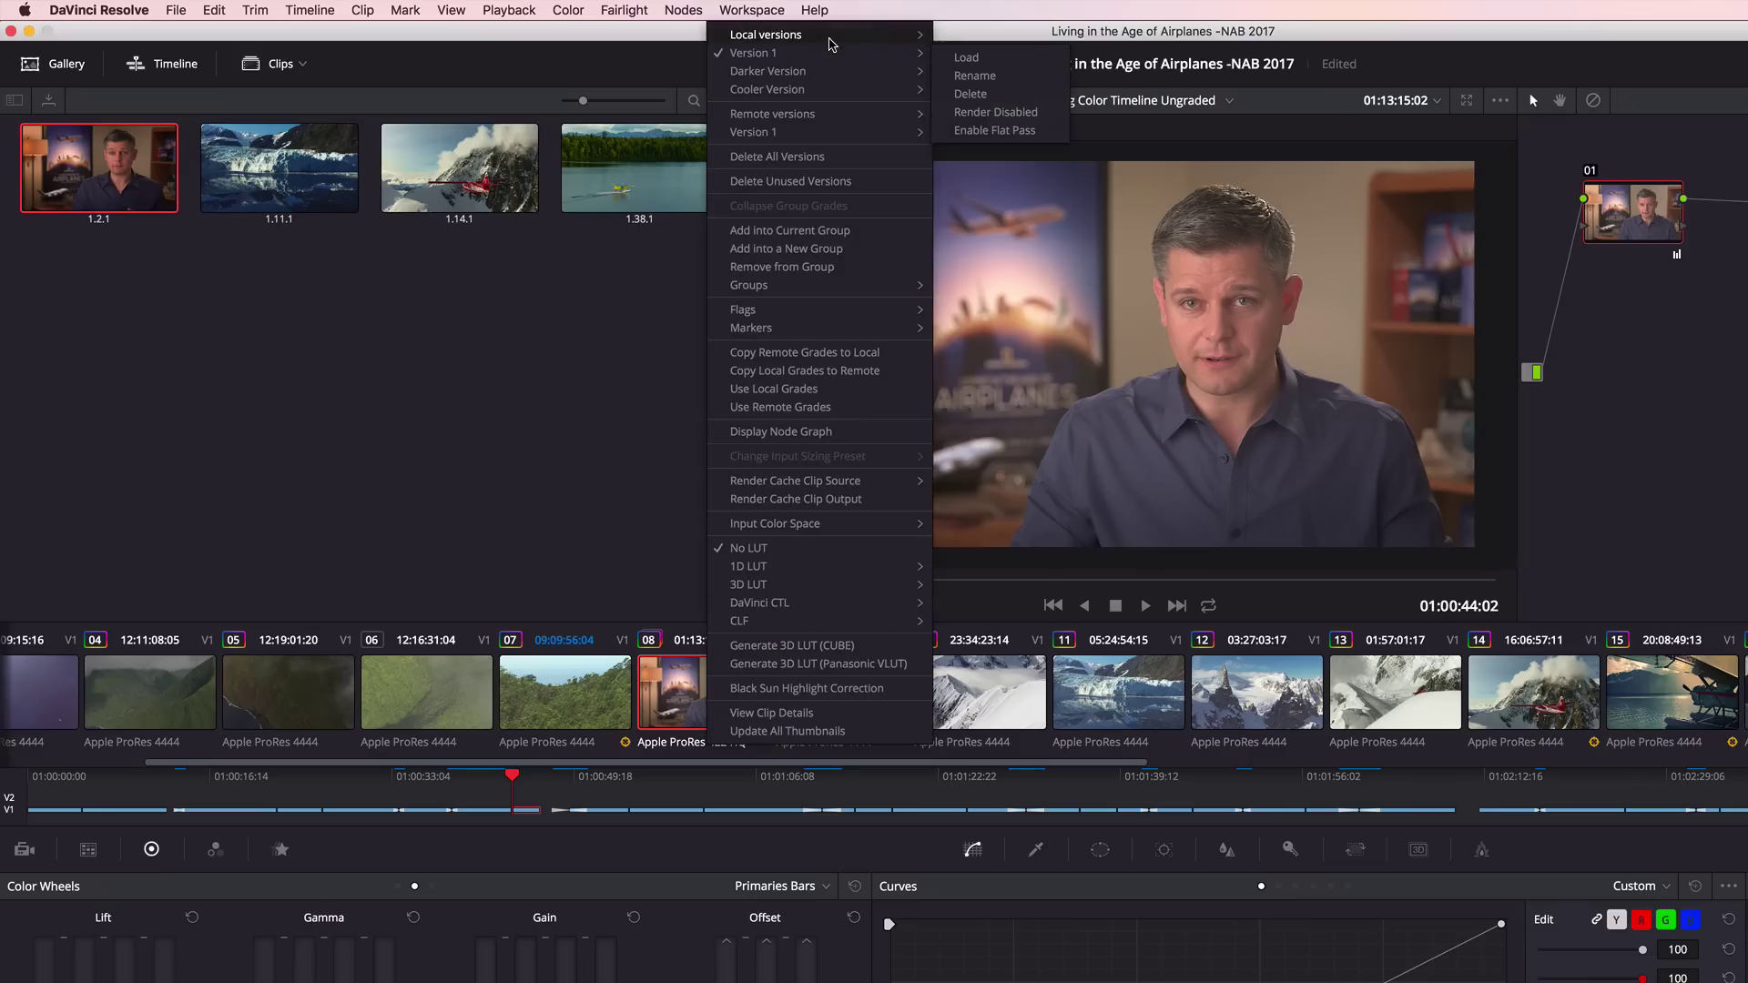
pyautogui.moveTo(801, 34)
pyautogui.click(1036, 40)
pyautogui.tripleClick(1100, 579)
pyautogui.write('Warmer Version')
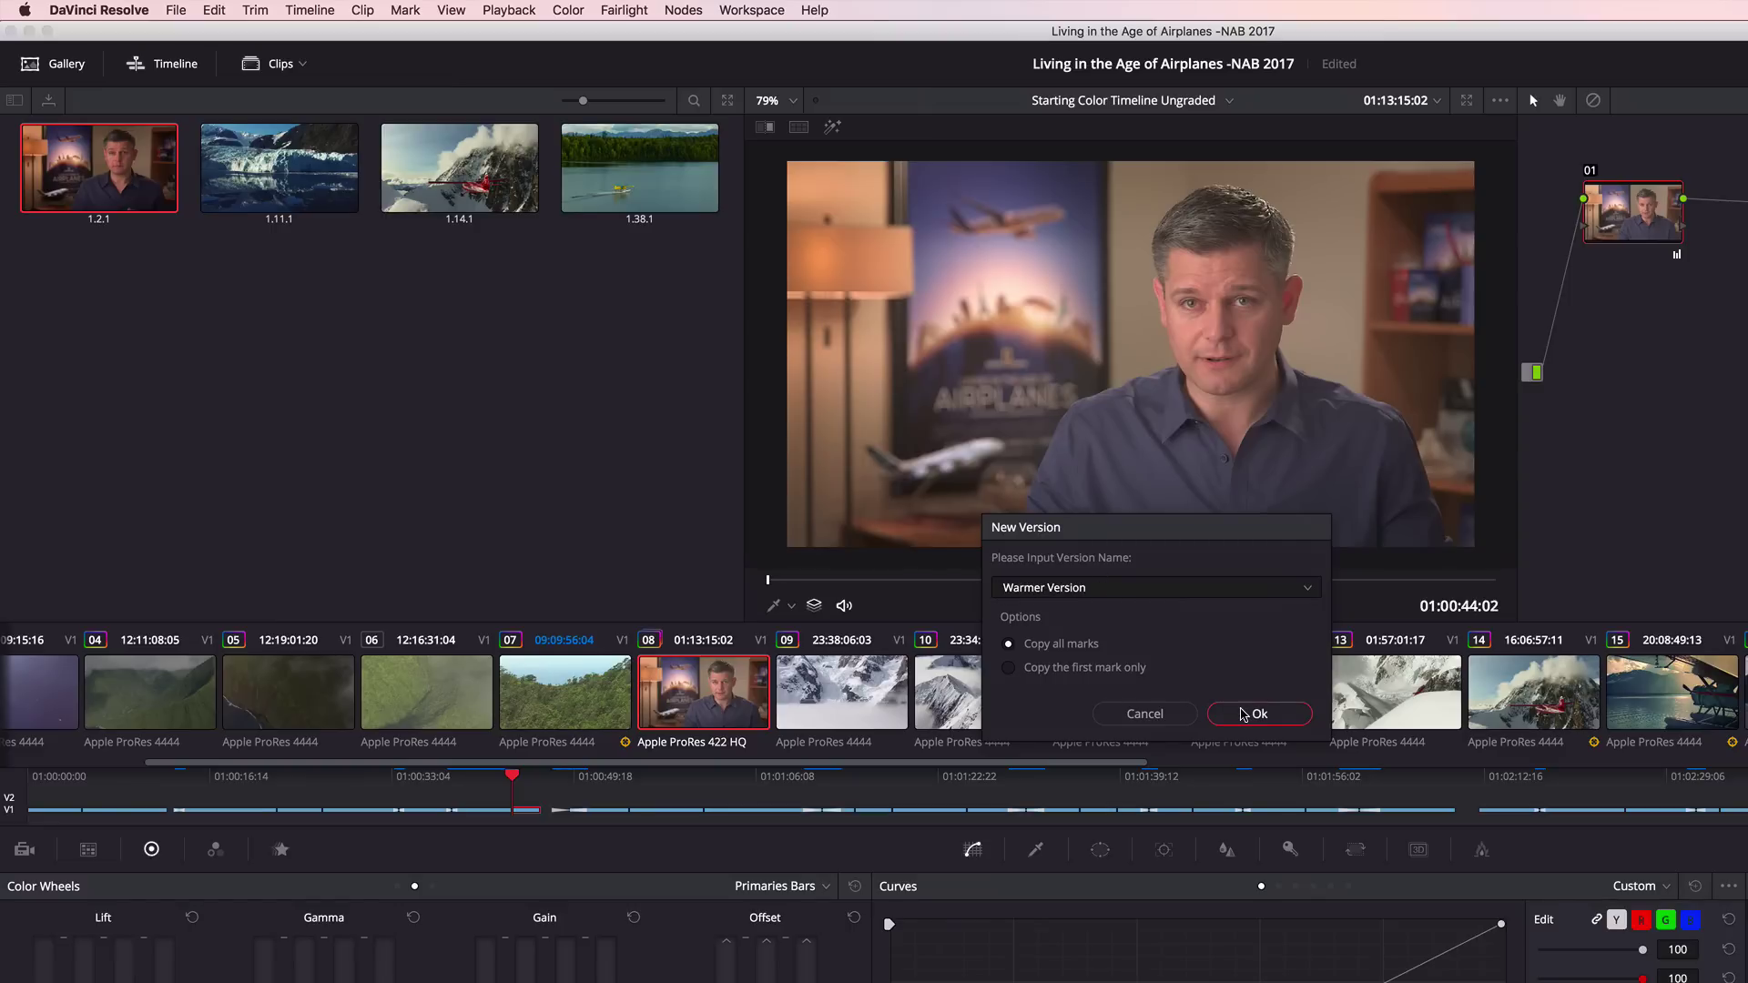
pyautogui.click(1244, 714)
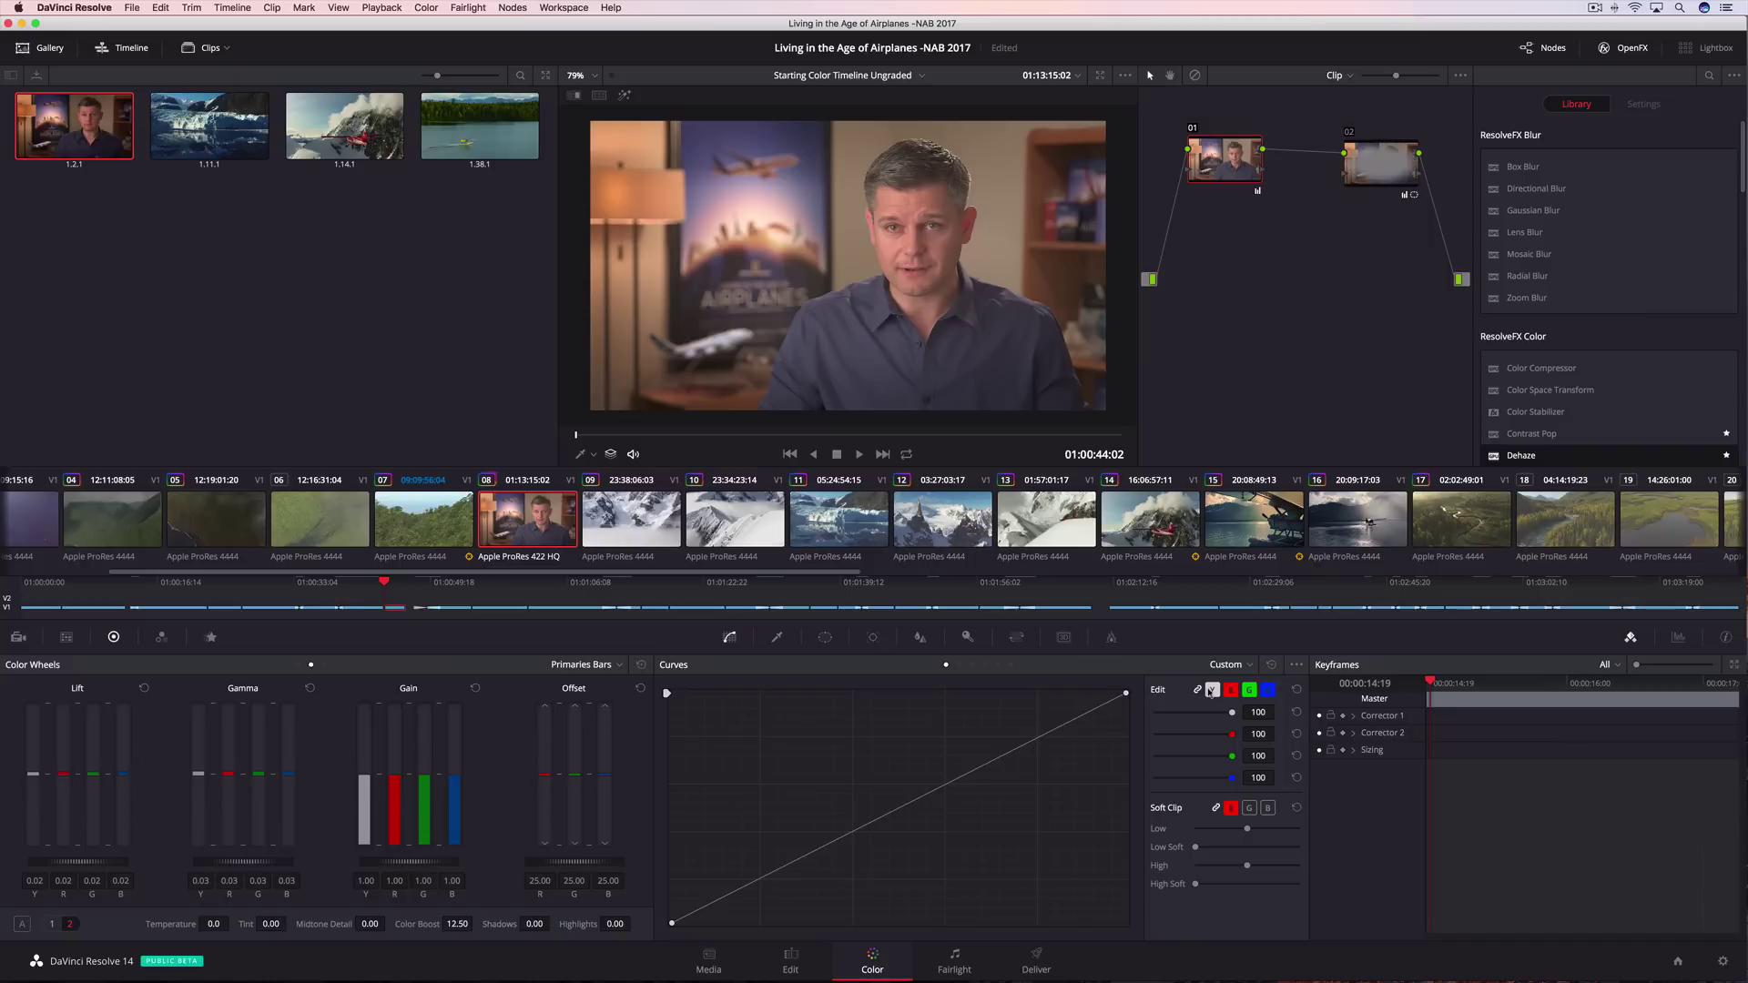
# Limit the curve to the red channel, then compare versions split-screen and pick the top-right one.
pyautogui.click(1229, 690)
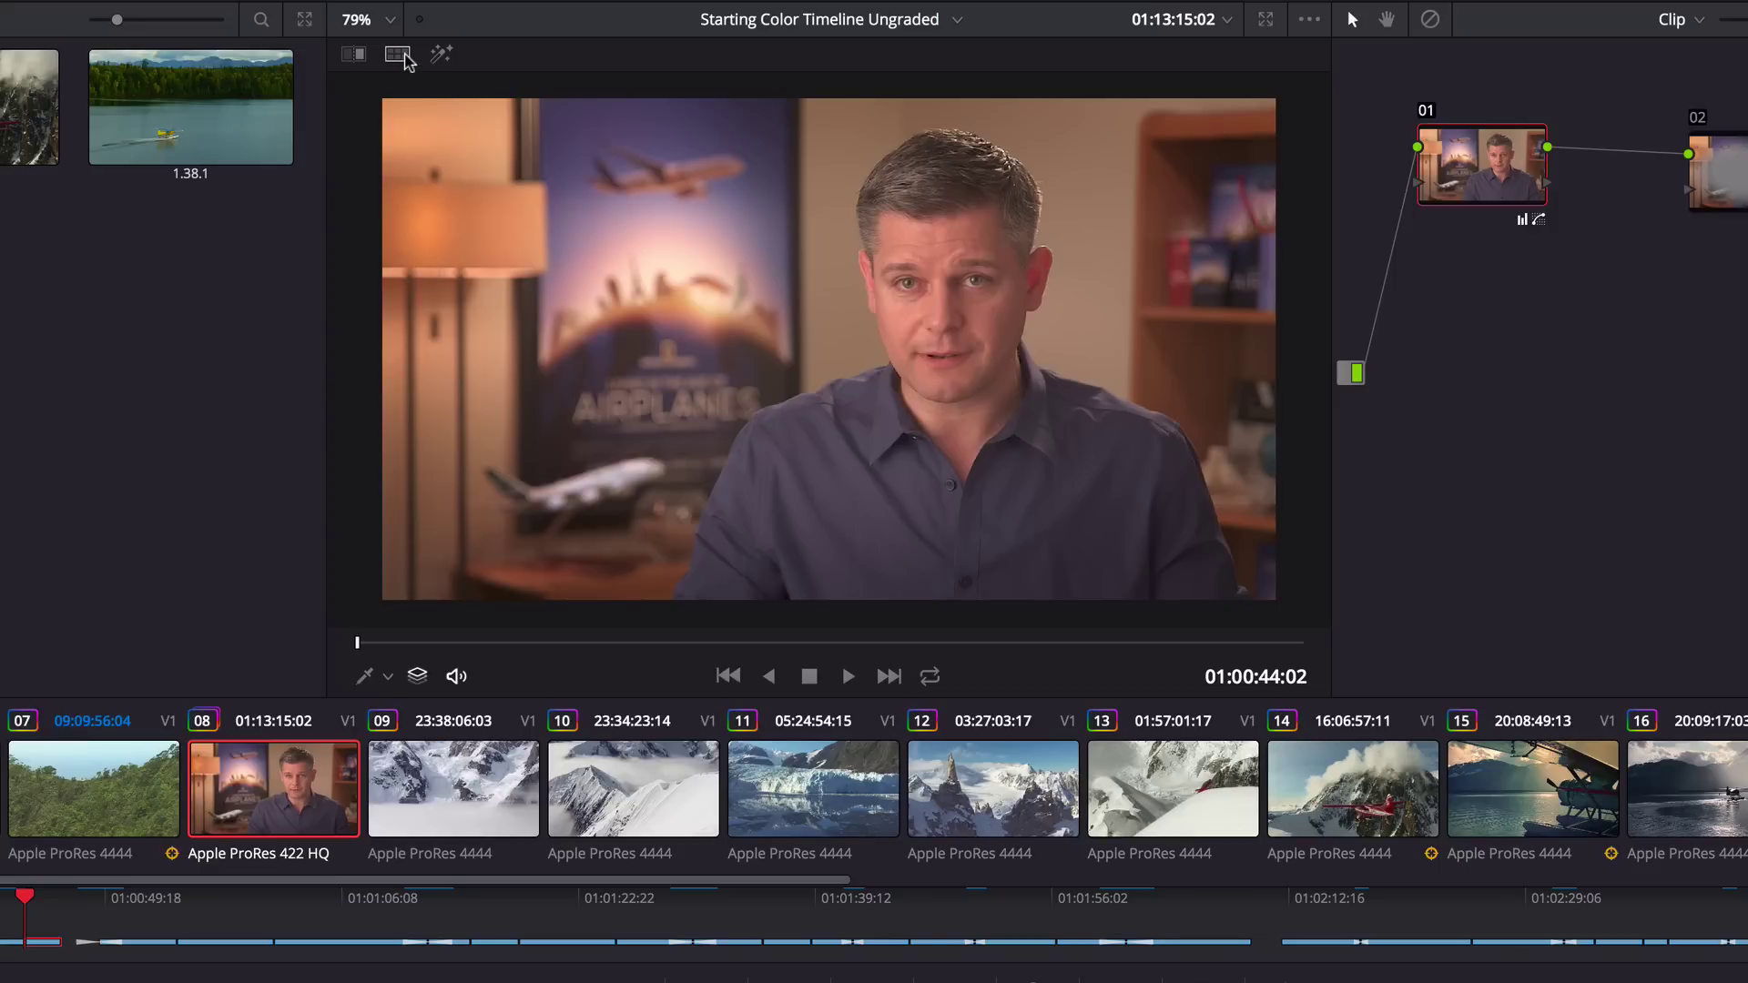
pyautogui.click(599, 94)
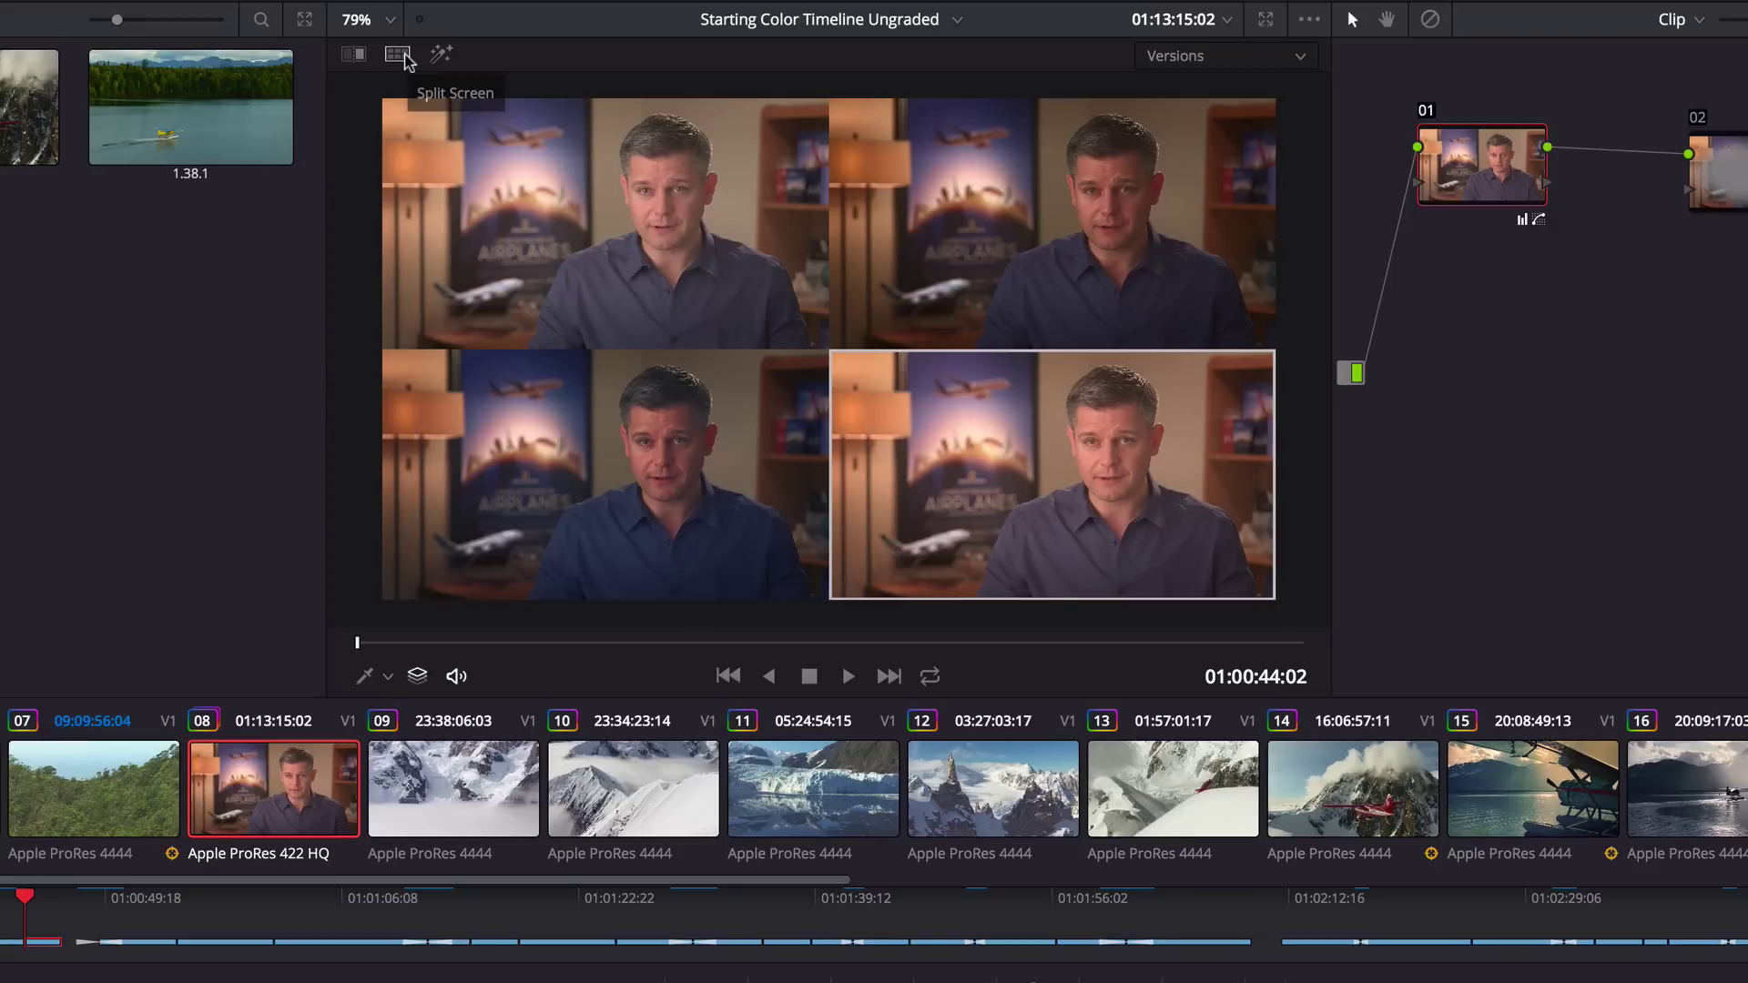
pyautogui.click(1044, 215)
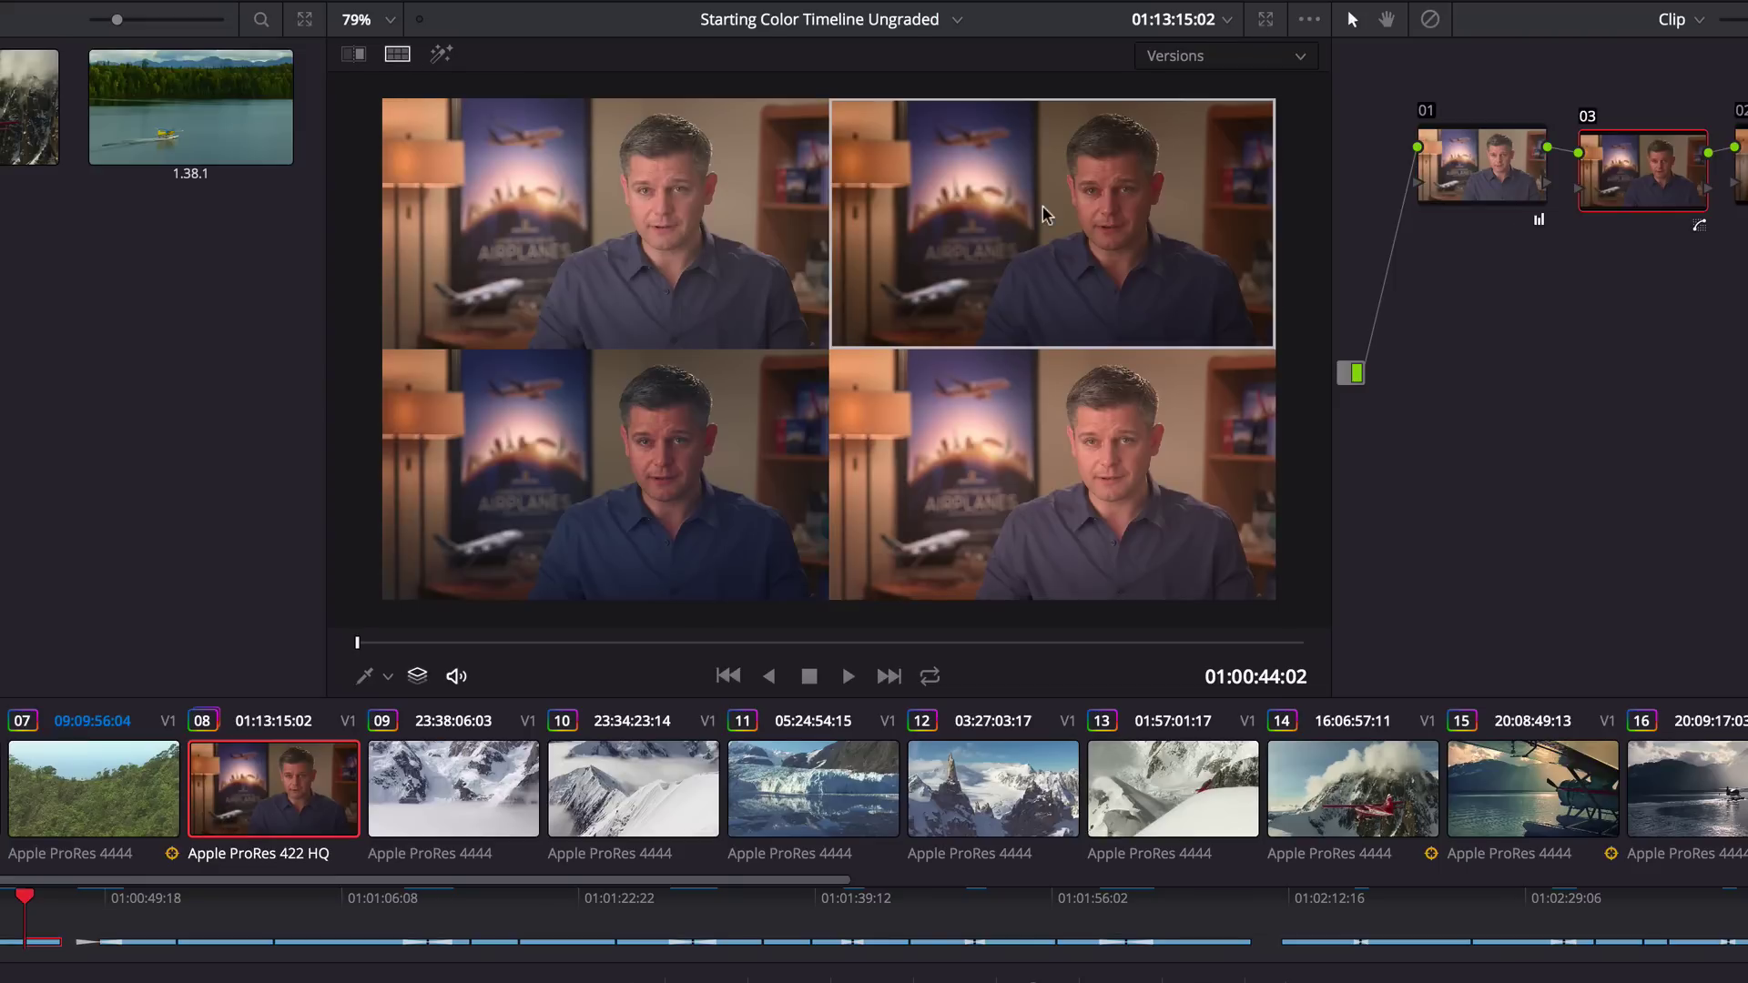
pyautogui.click(398, 55)
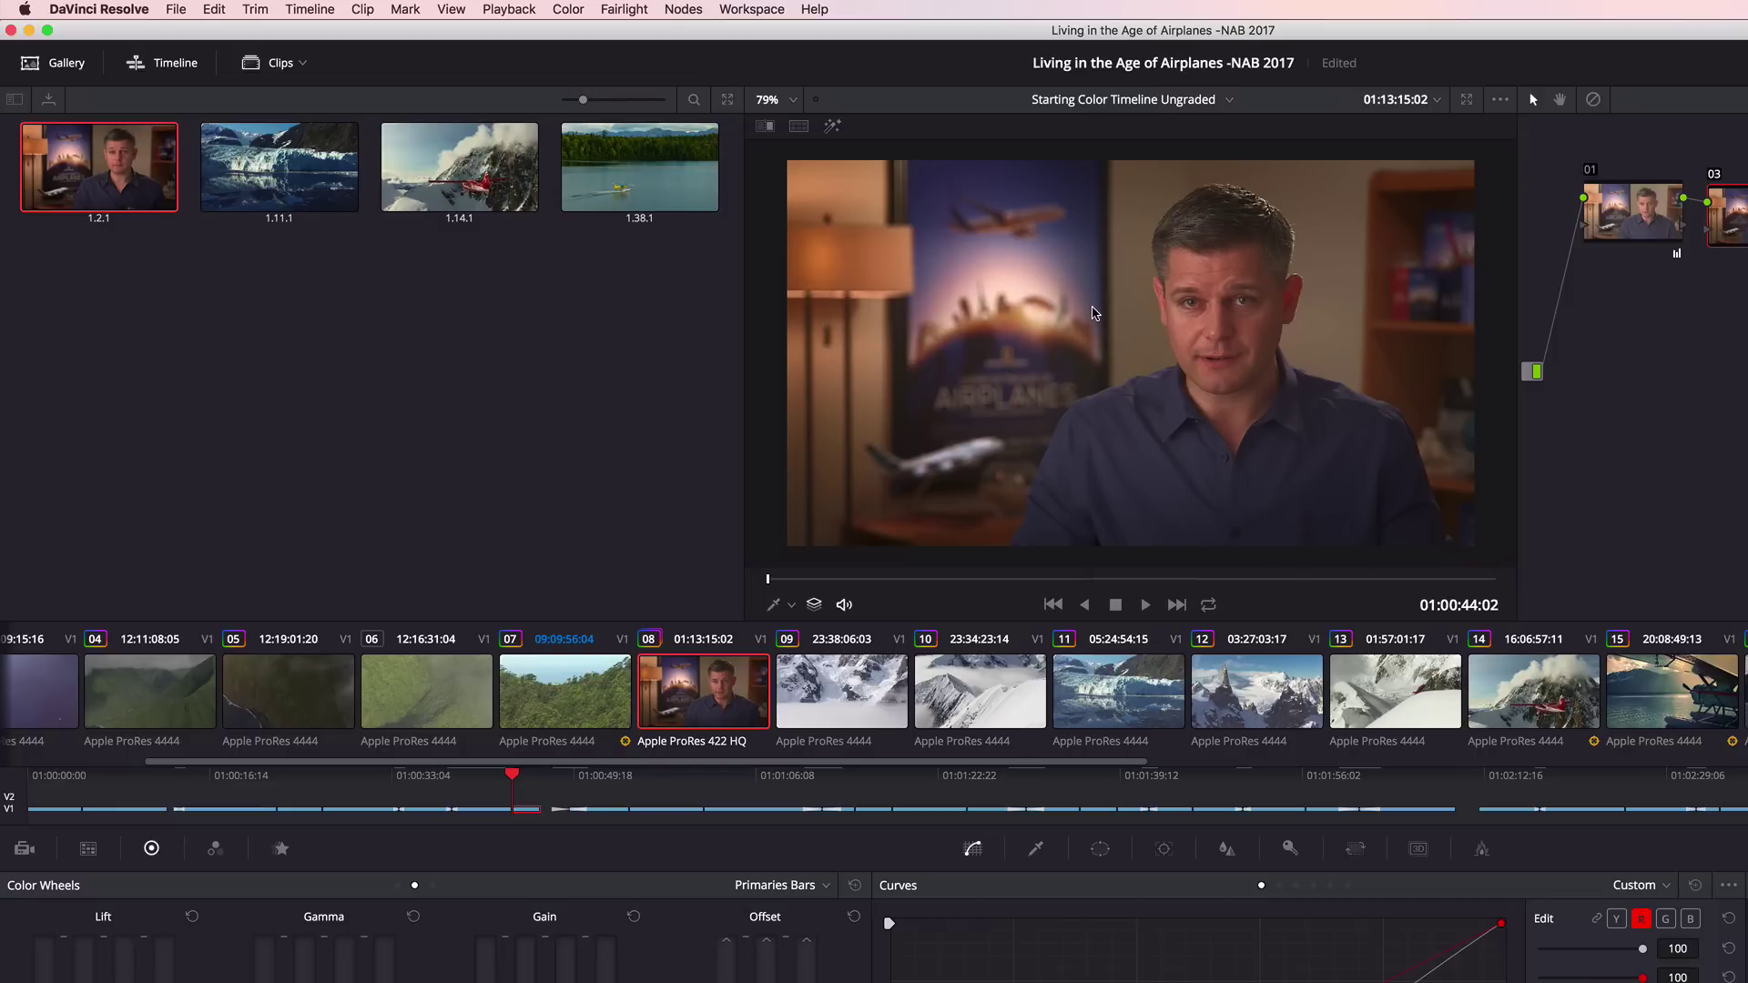
pyautogui.rightClick(1093, 312)
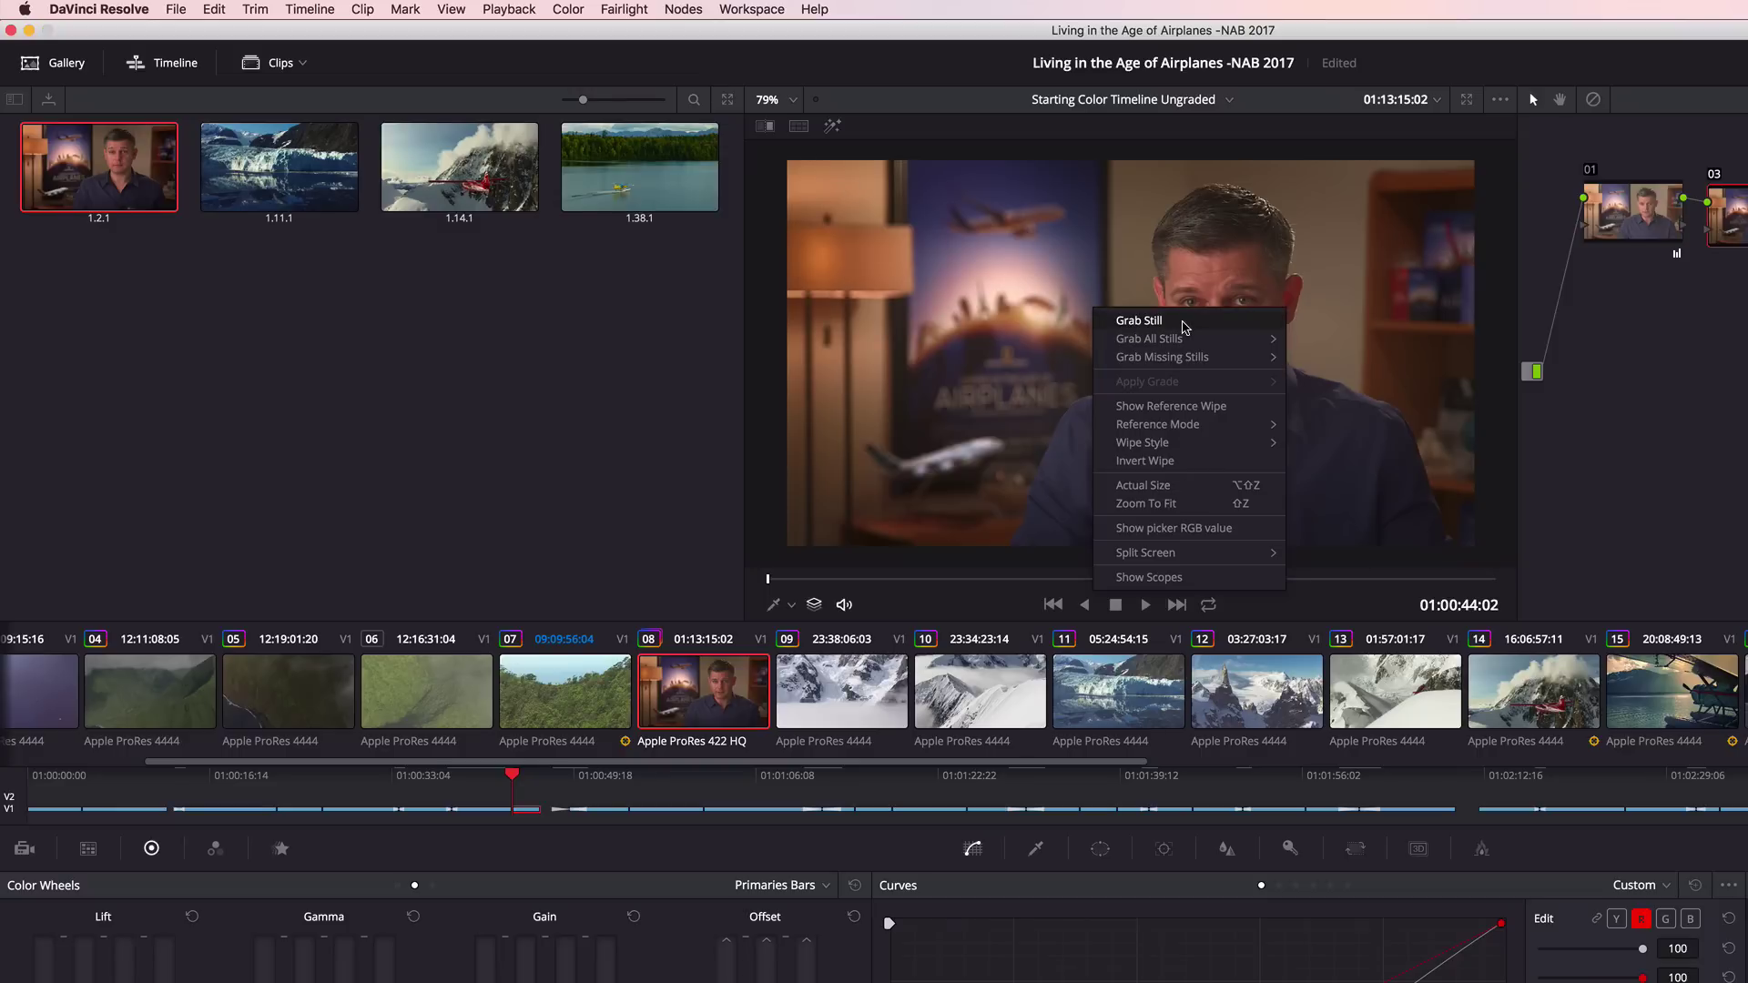
# Grab a still from clip 08 and split-screen it against gallery stills 1.8.1 through 1.38.1.
pyautogui.click(1138, 320)
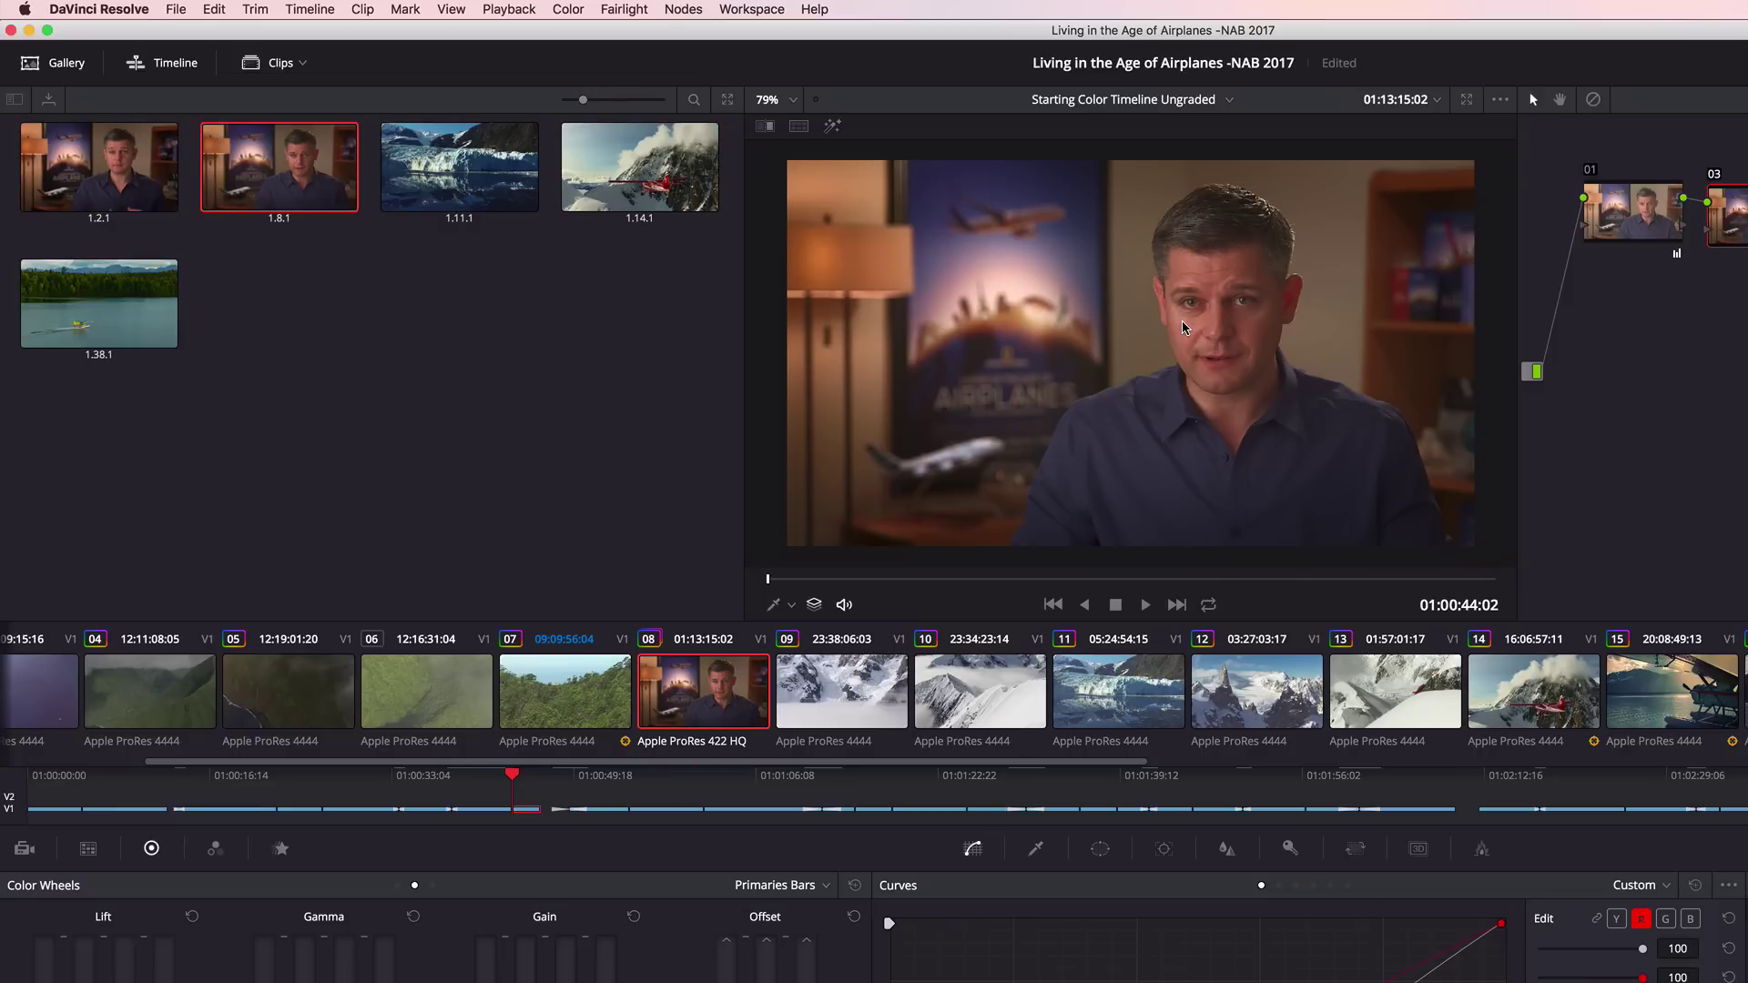
pyautogui.keyDown('shift'); pyautogui.click(130, 312); pyautogui.keyUp('shift')
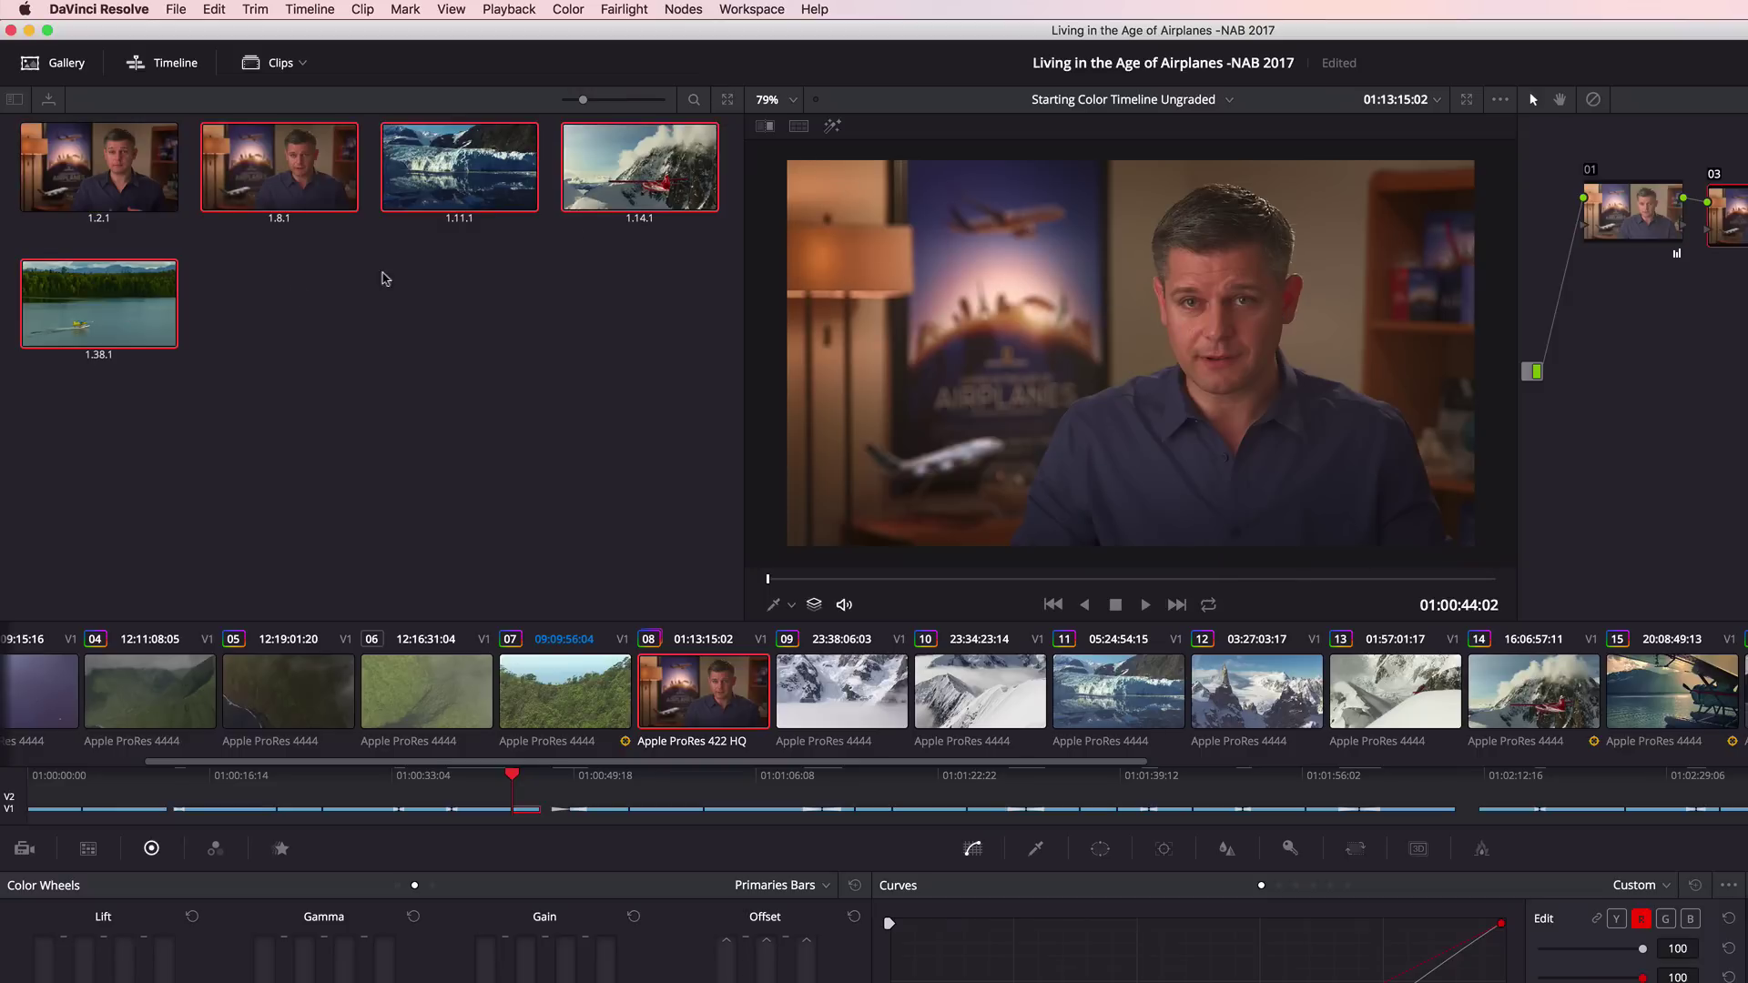
pyautogui.click(800, 126)
pyautogui.click(1417, 135)
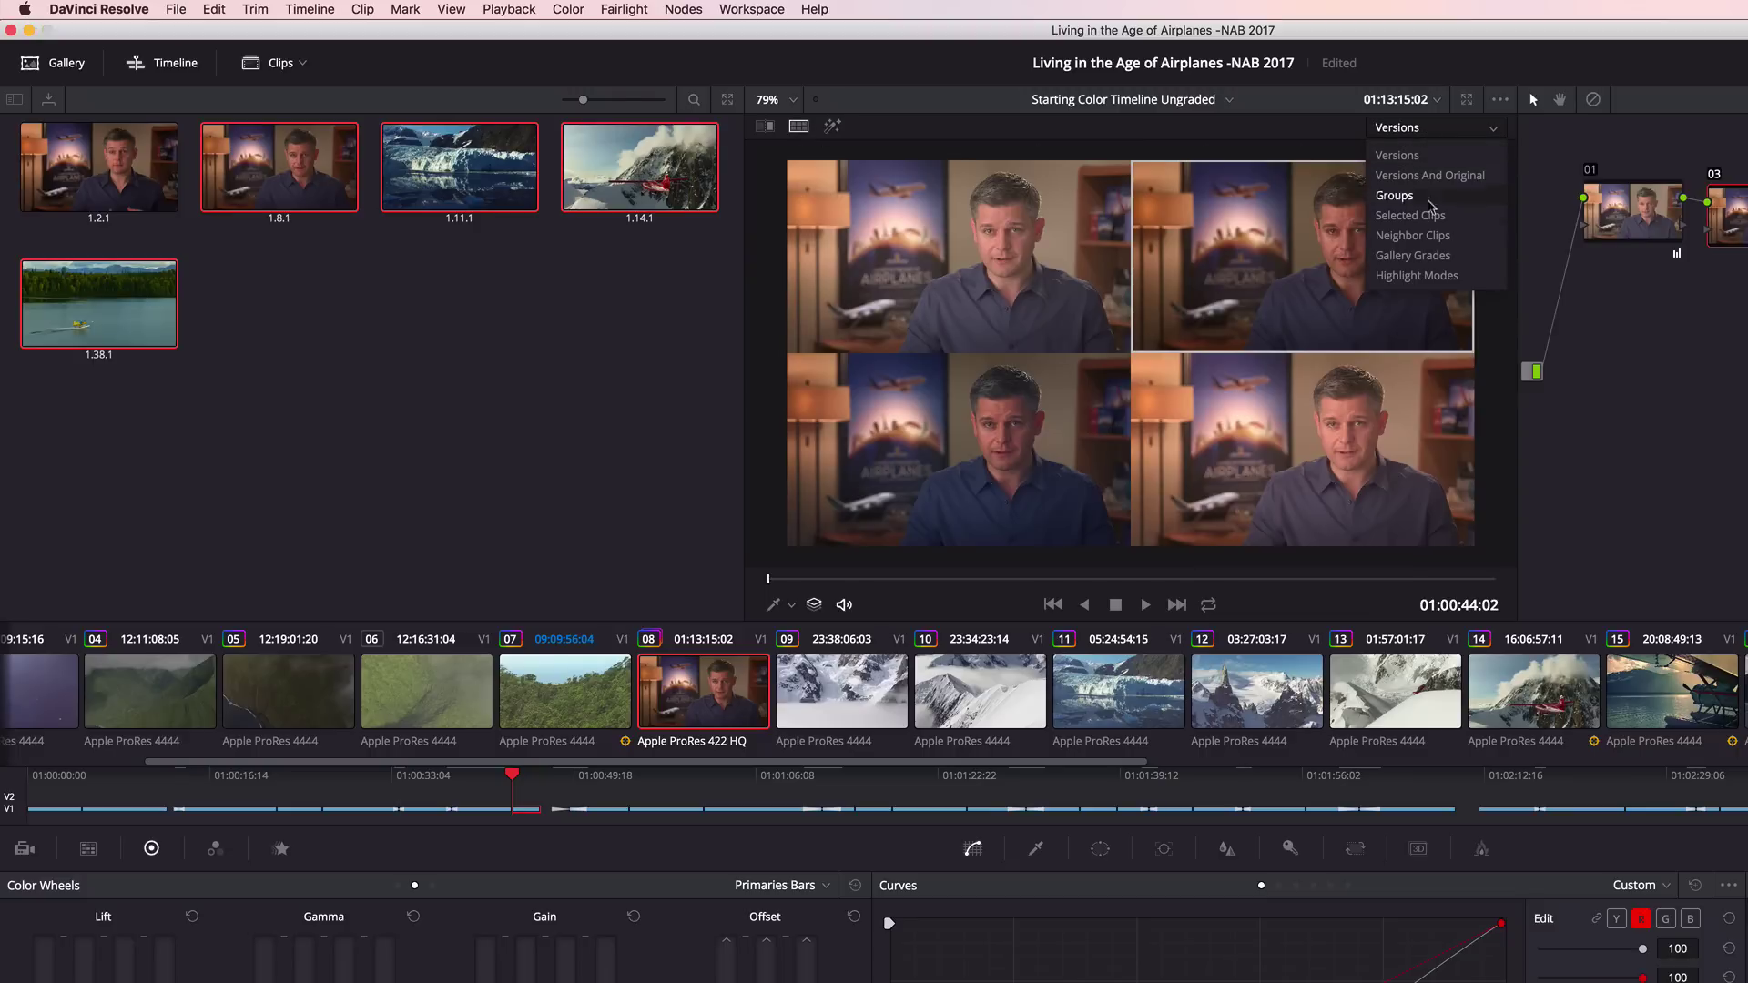
pyautogui.click(1414, 255)
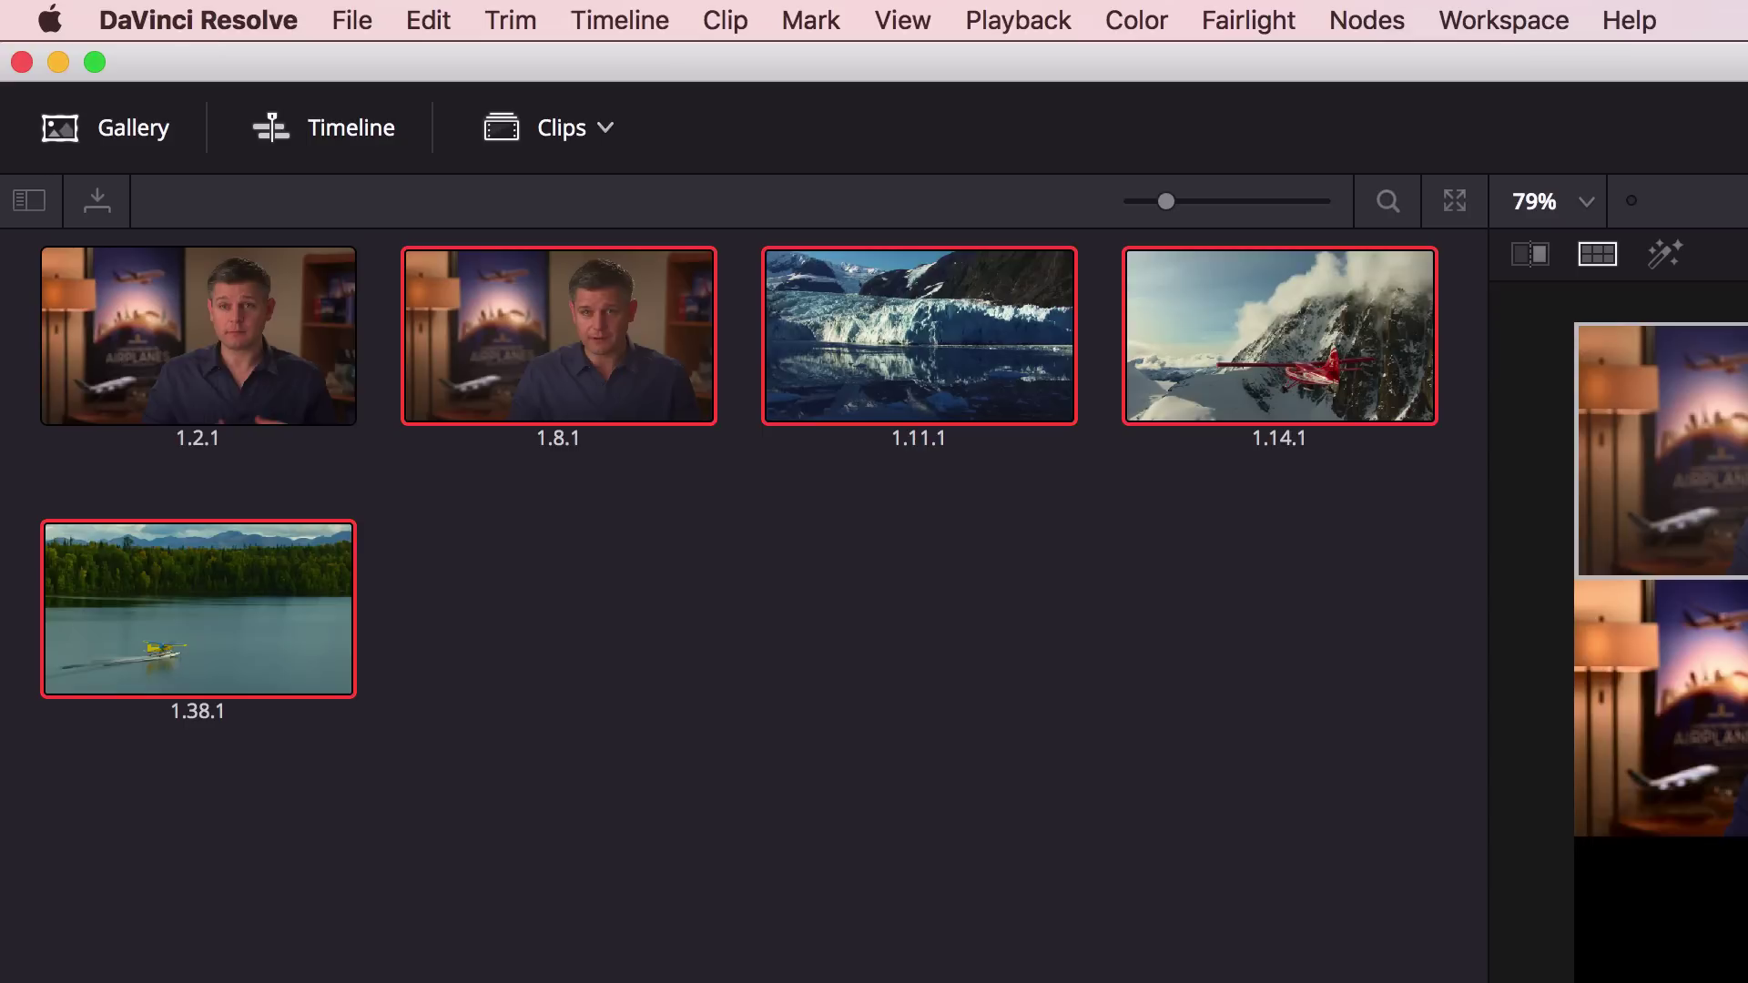
# Start a new smart filter with the rule MediaPool Properties, Keywords, contains 'Hawaii'.
pyautogui.click(605, 128)
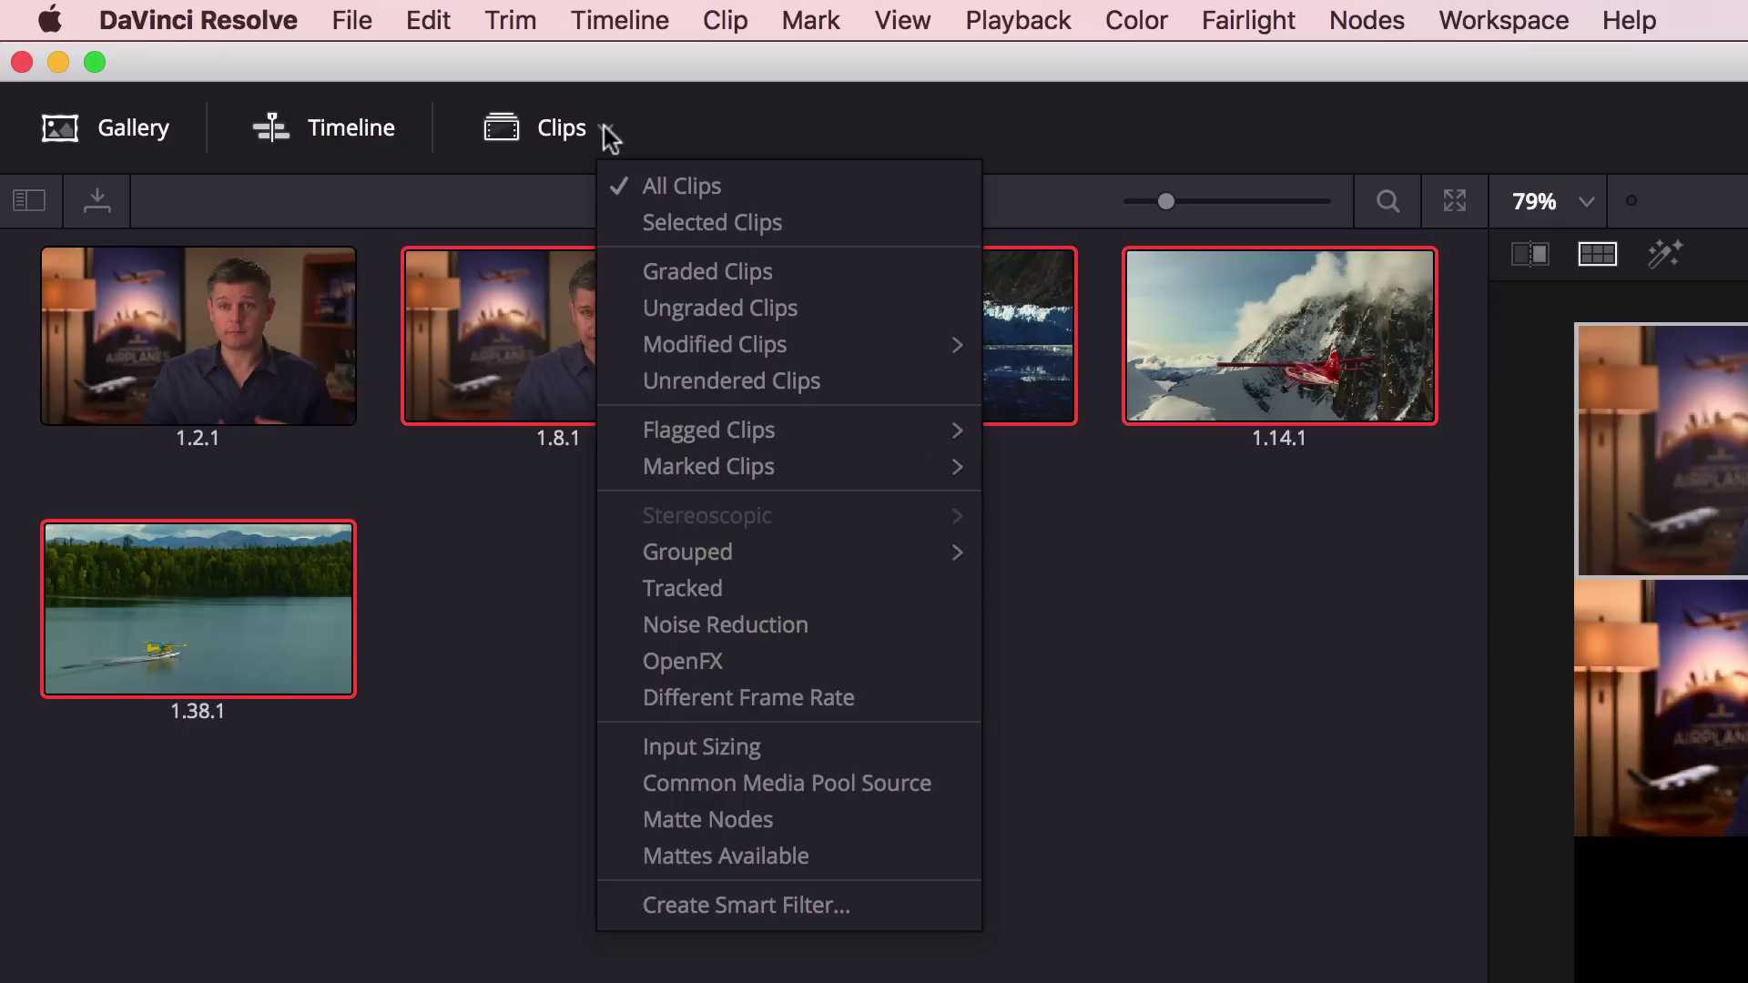
pyautogui.click(702, 904)
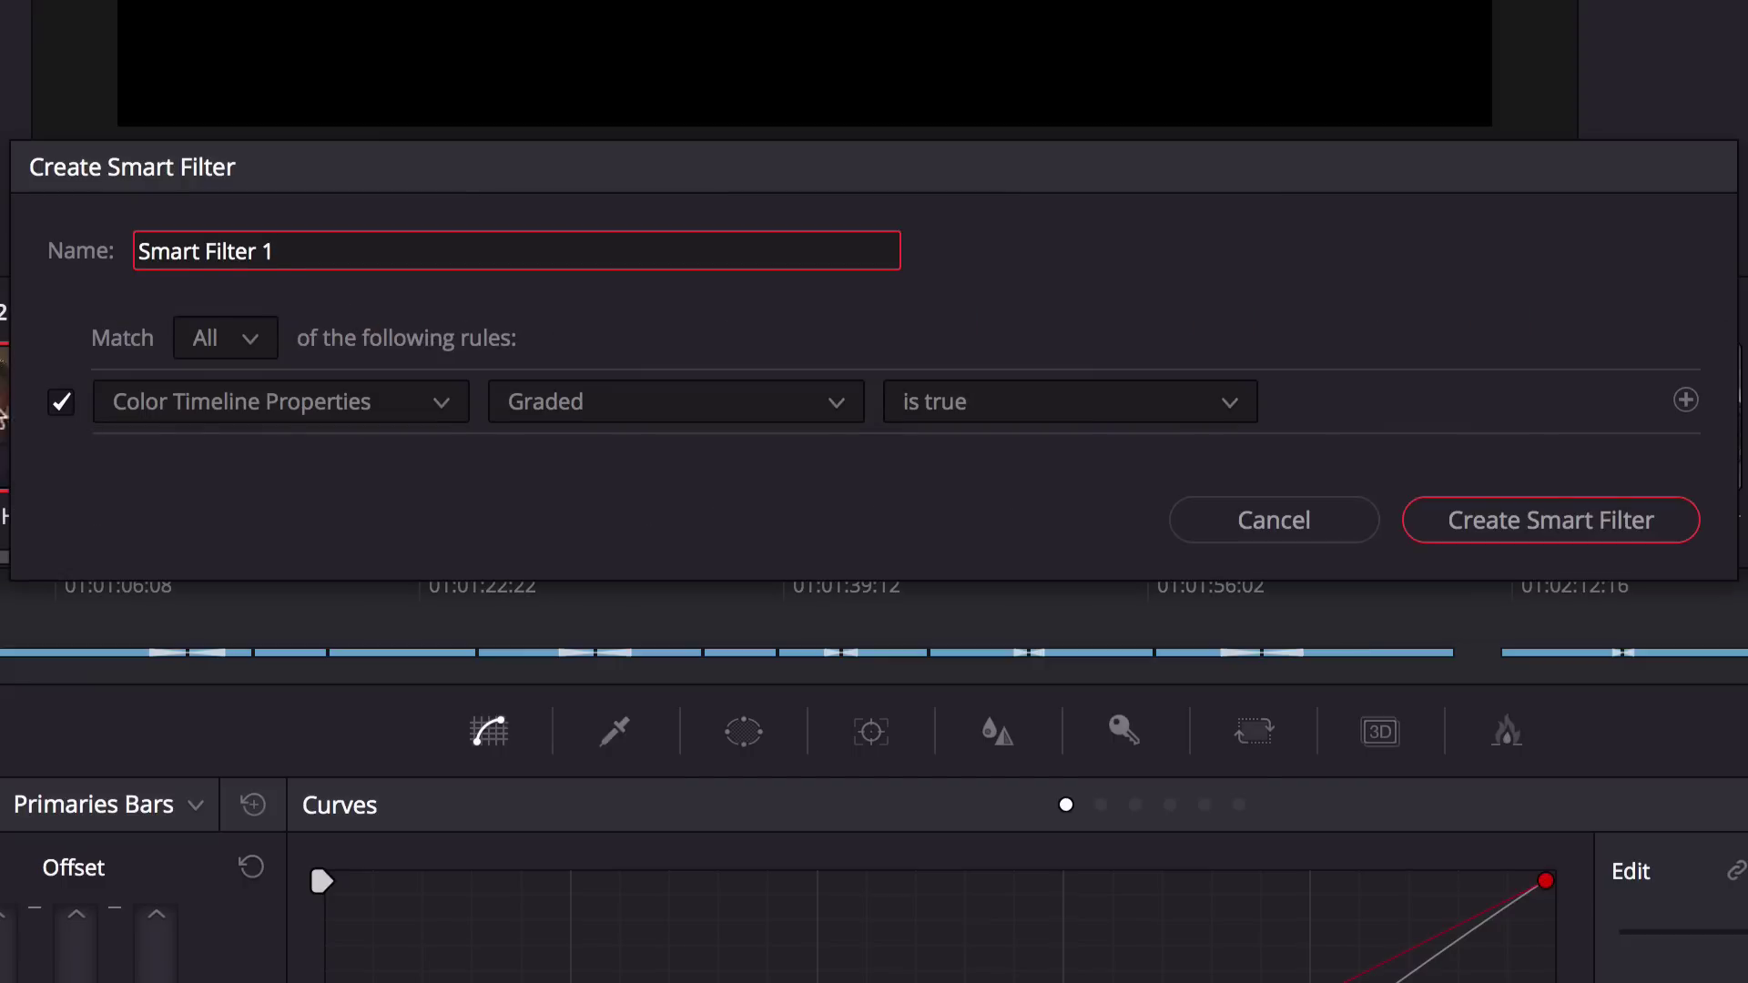
pyautogui.click(188, 398)
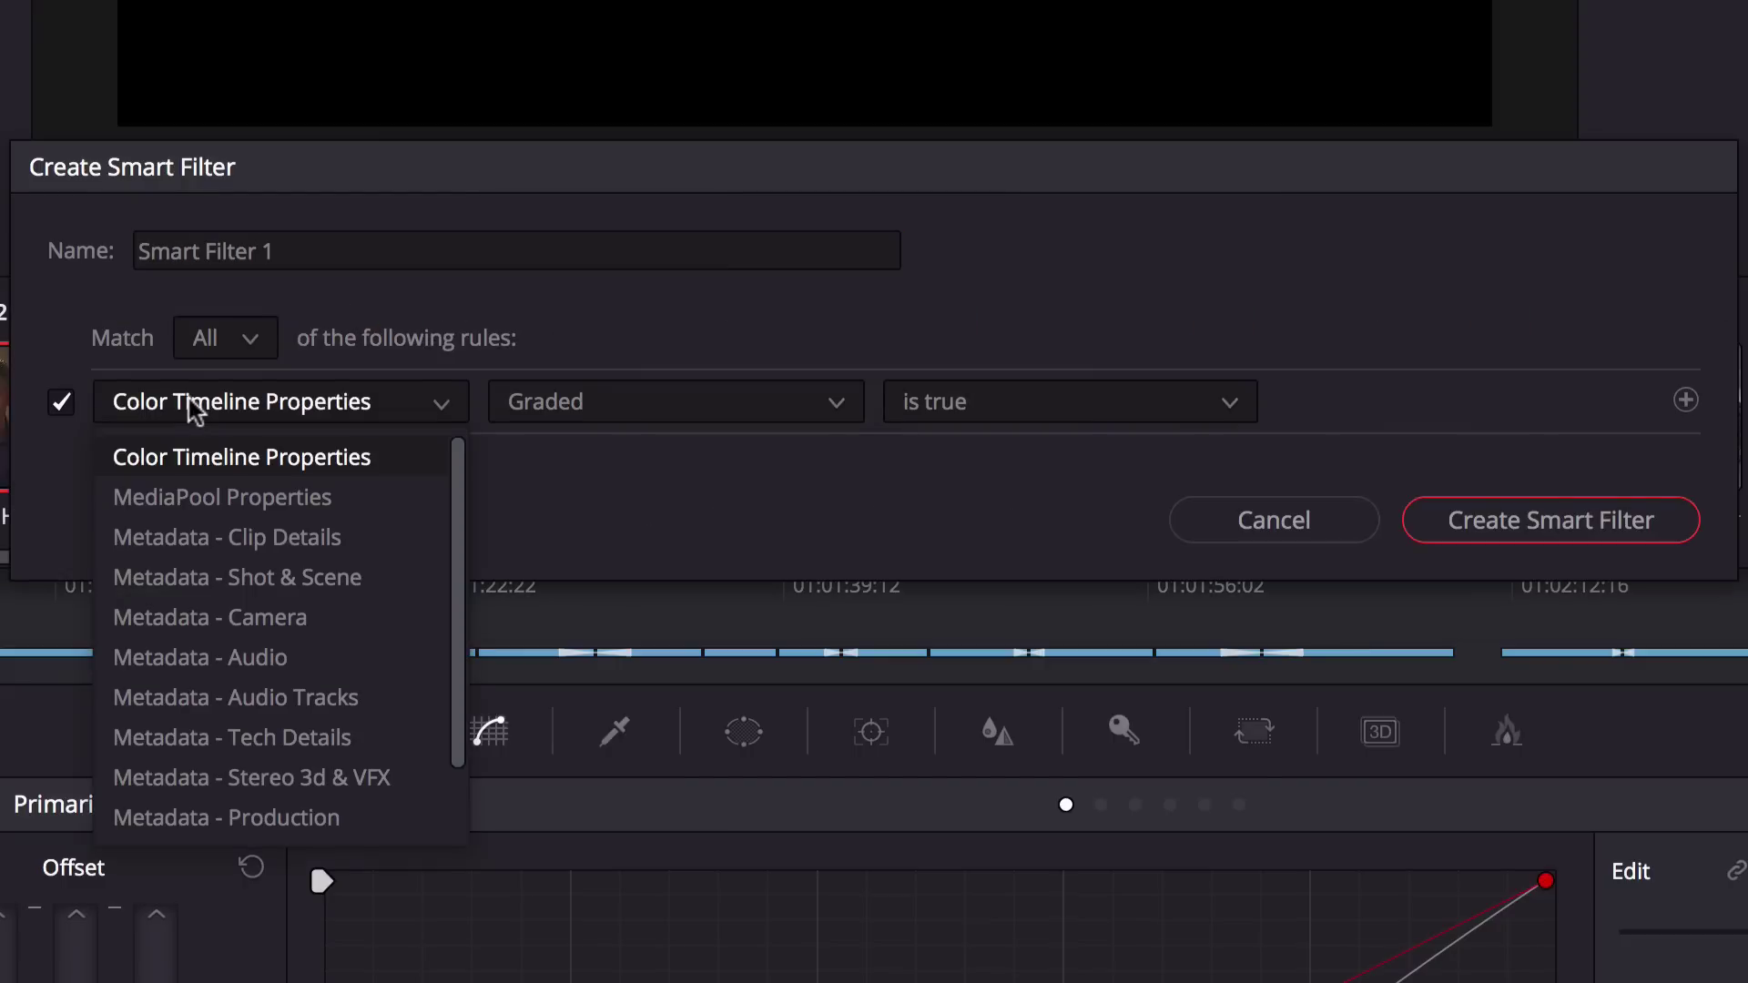
pyautogui.click(250, 496)
pyautogui.click(564, 410)
pyautogui.scroll(-5, 593, 565)
pyautogui.click(582, 817)
pyautogui.click(1075, 399)
pyautogui.write('Hawaii')
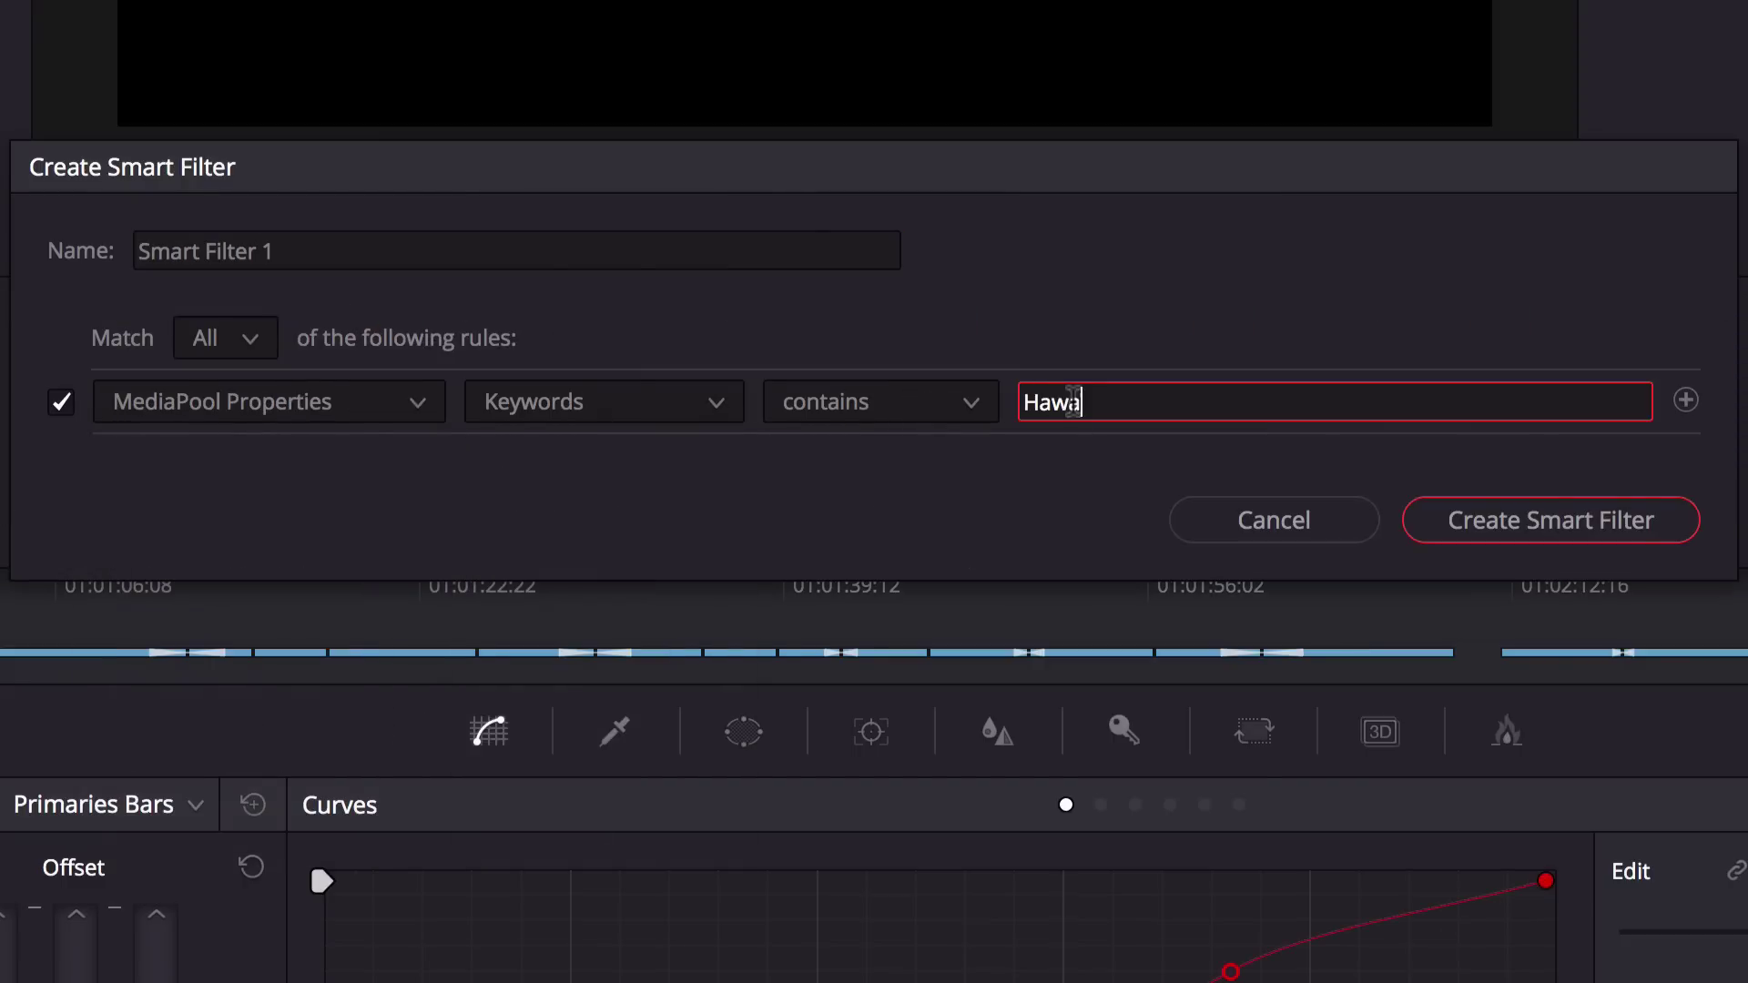
# Name the smart filter 'Hawaii Clips' and create it.
pyautogui.click(566, 247)
pyautogui.tripleClick(566, 246)
pyautogui.write('Hawaii Clips')
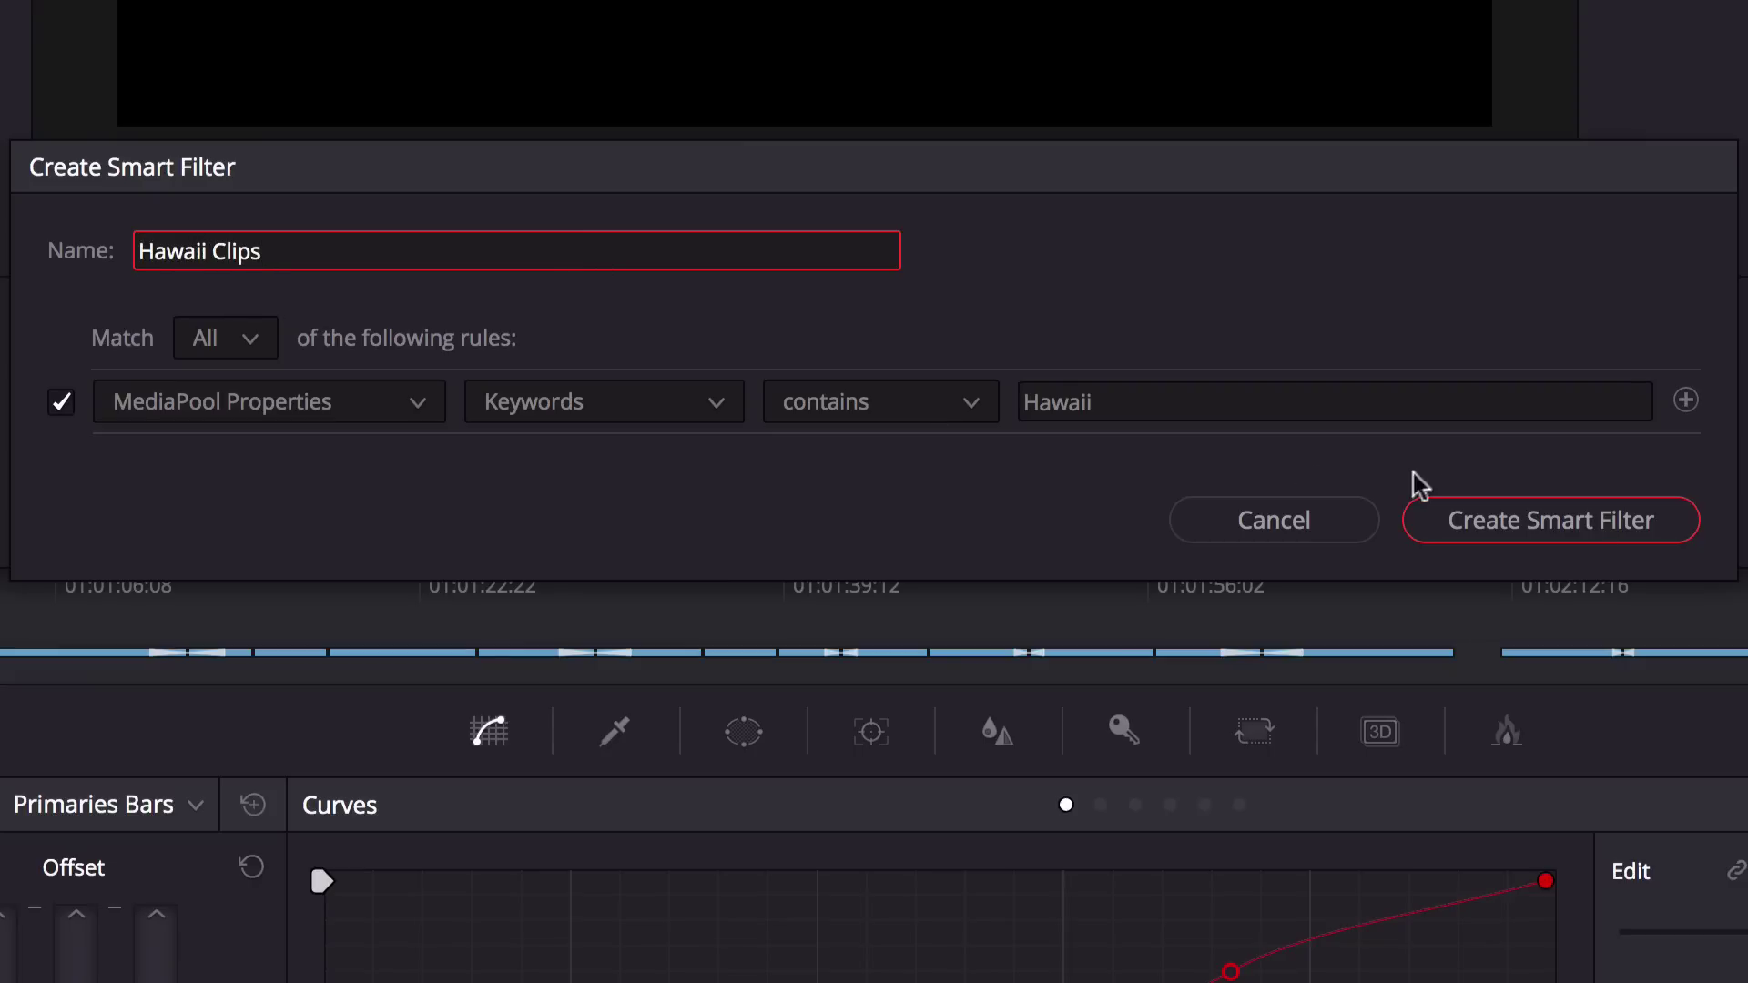
pyautogui.click(1611, 533)
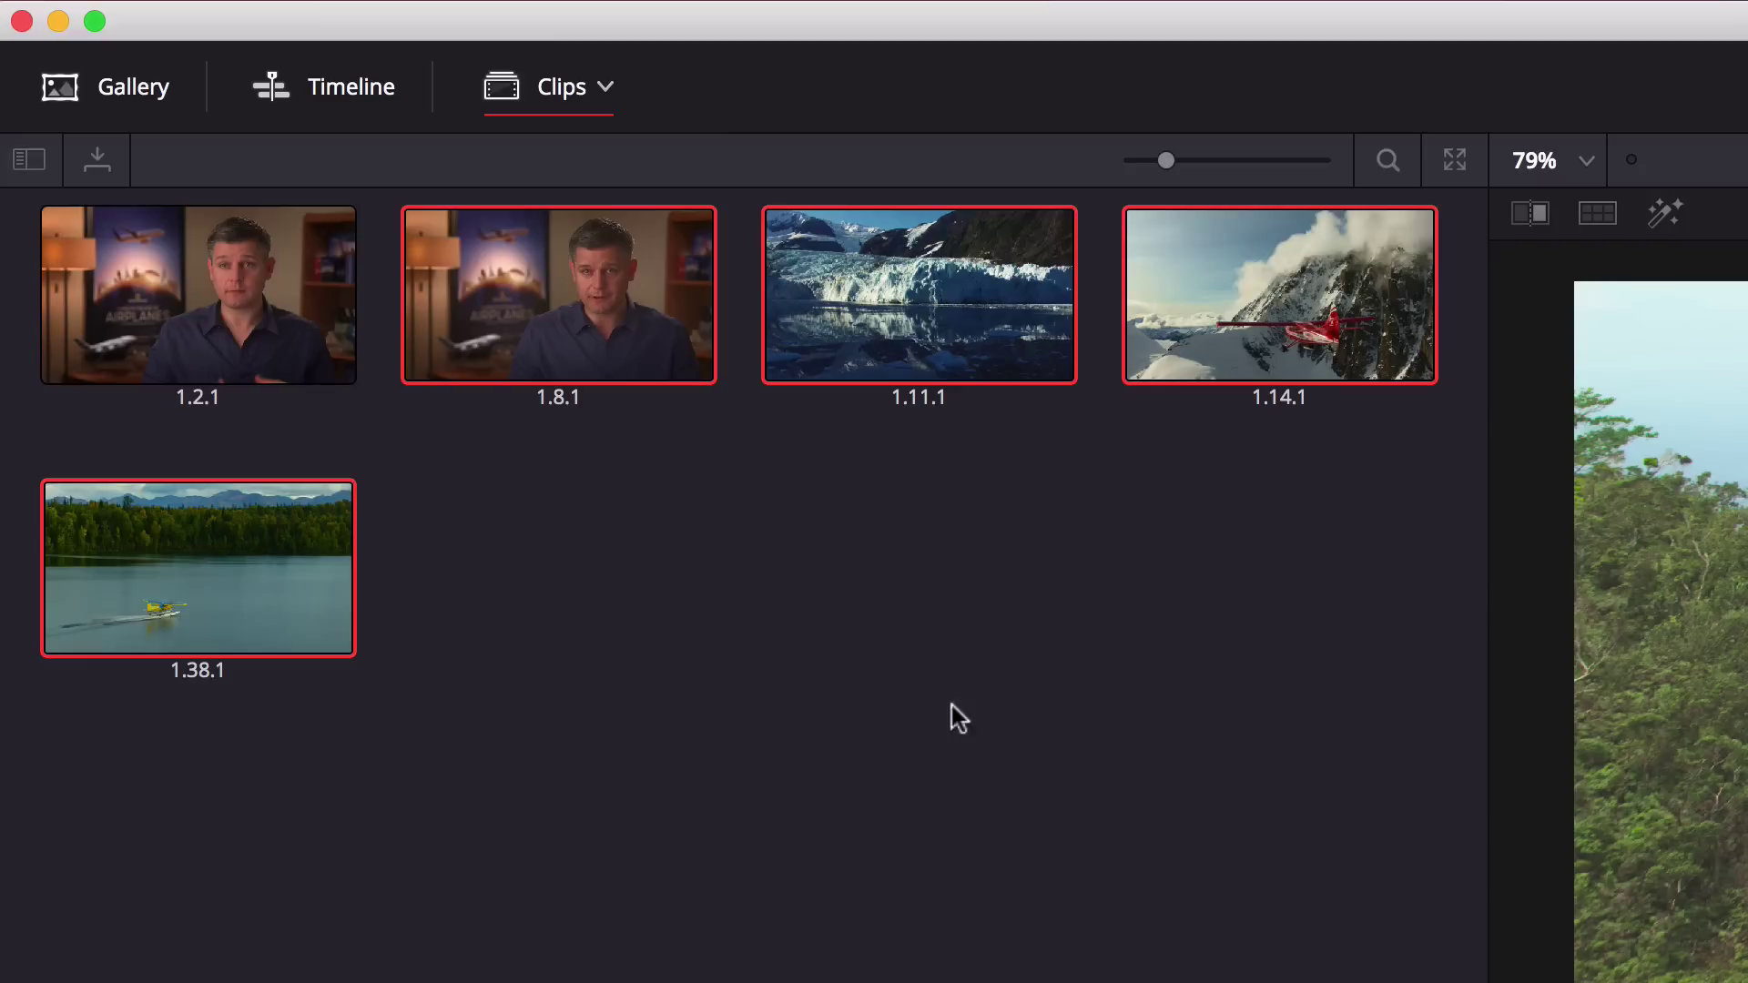
pyautogui.click(605, 89)
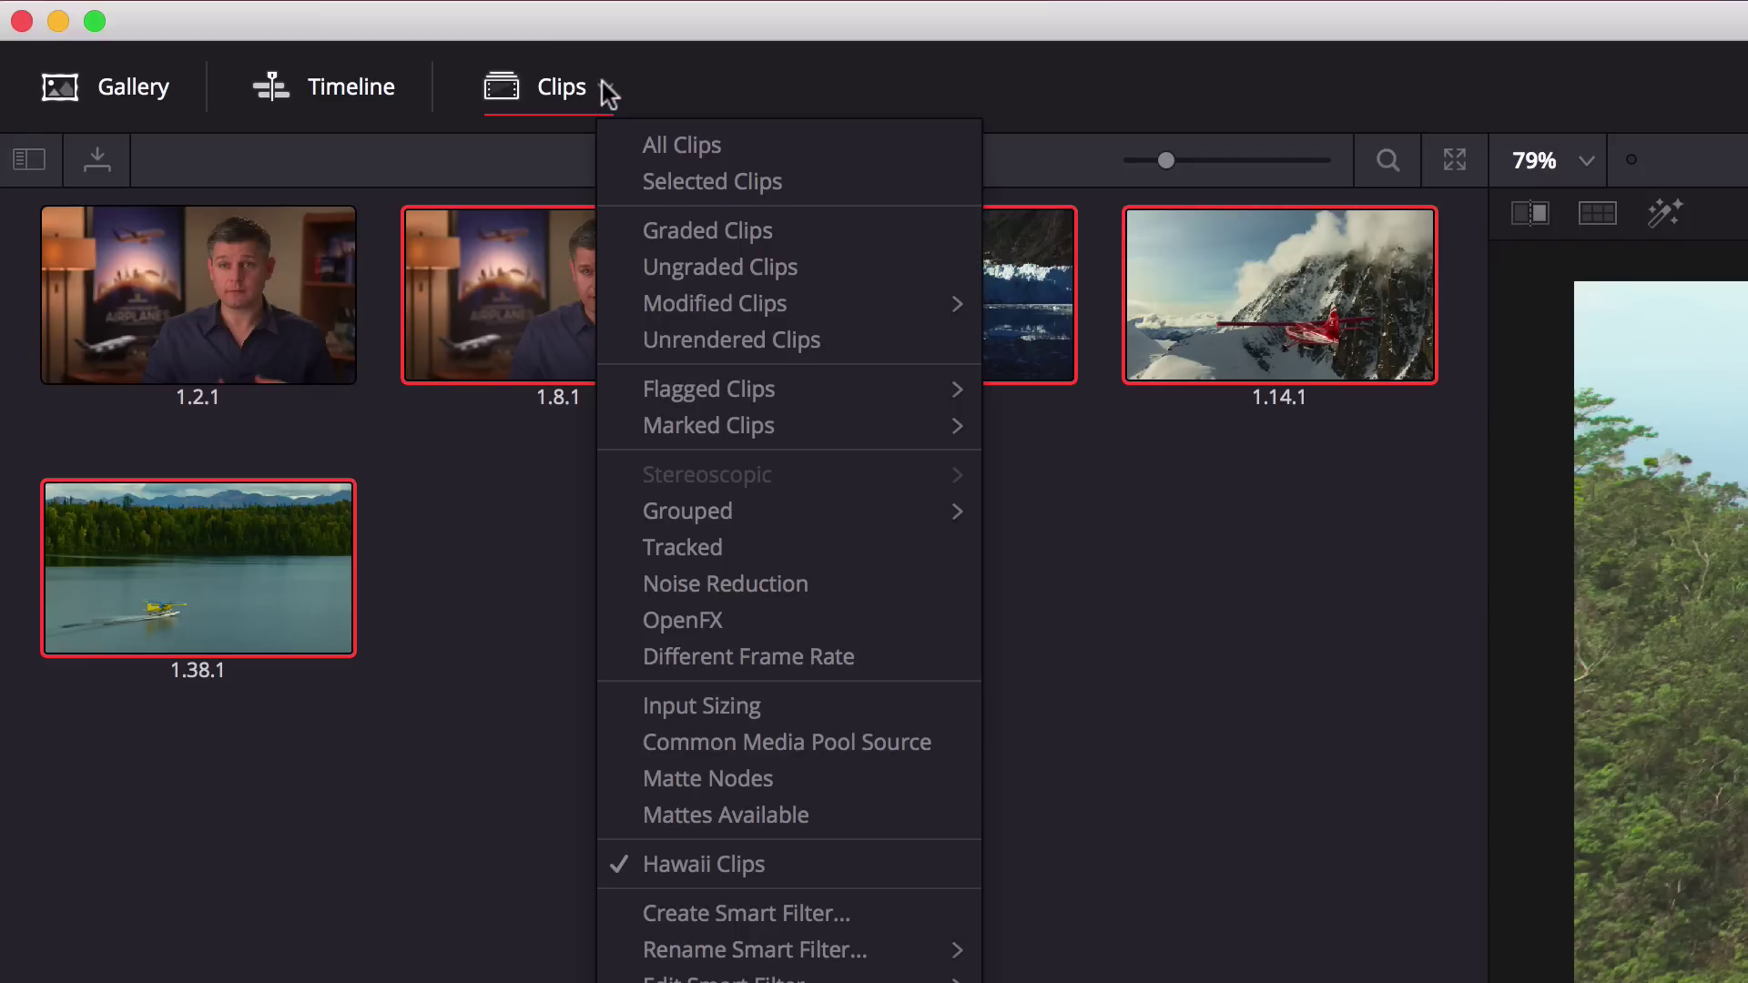
# Put all five Hawaii clips into a new group named 'Hawaii Group'.
pyautogui.click(773, 873)
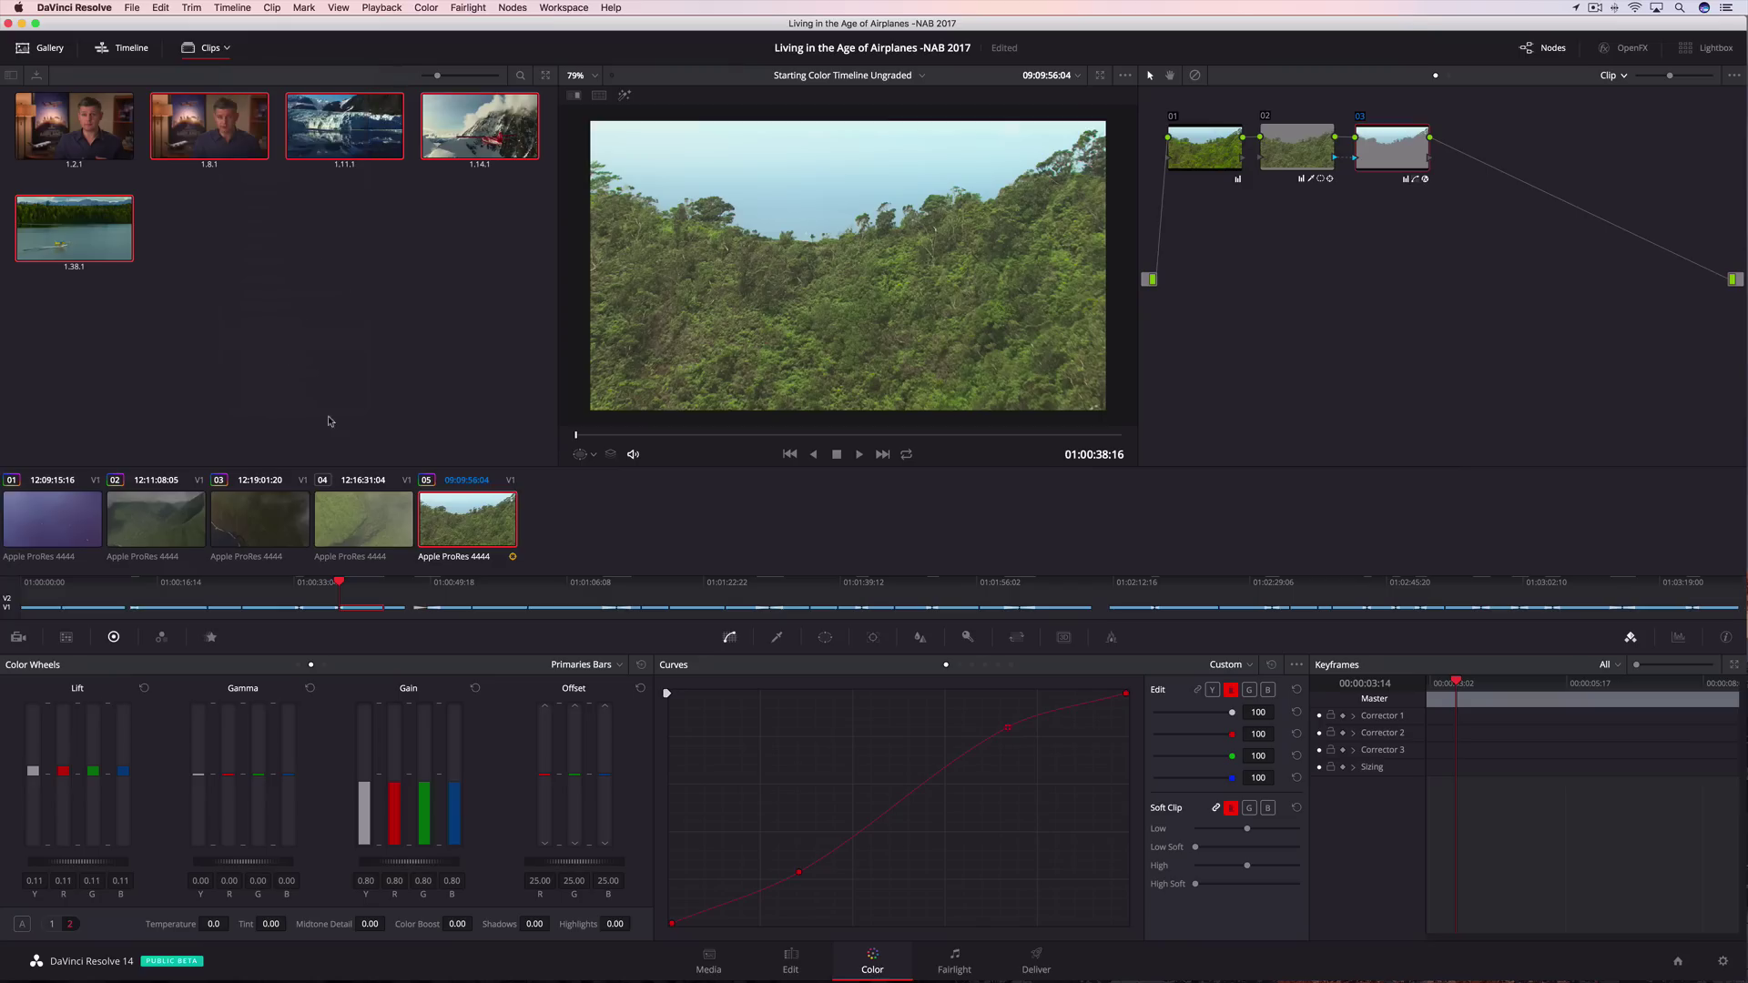
pyautogui.keyDown('shift'); pyautogui.click(70, 519); pyautogui.keyUp('shift')
pyautogui.rightClick(335, 503)
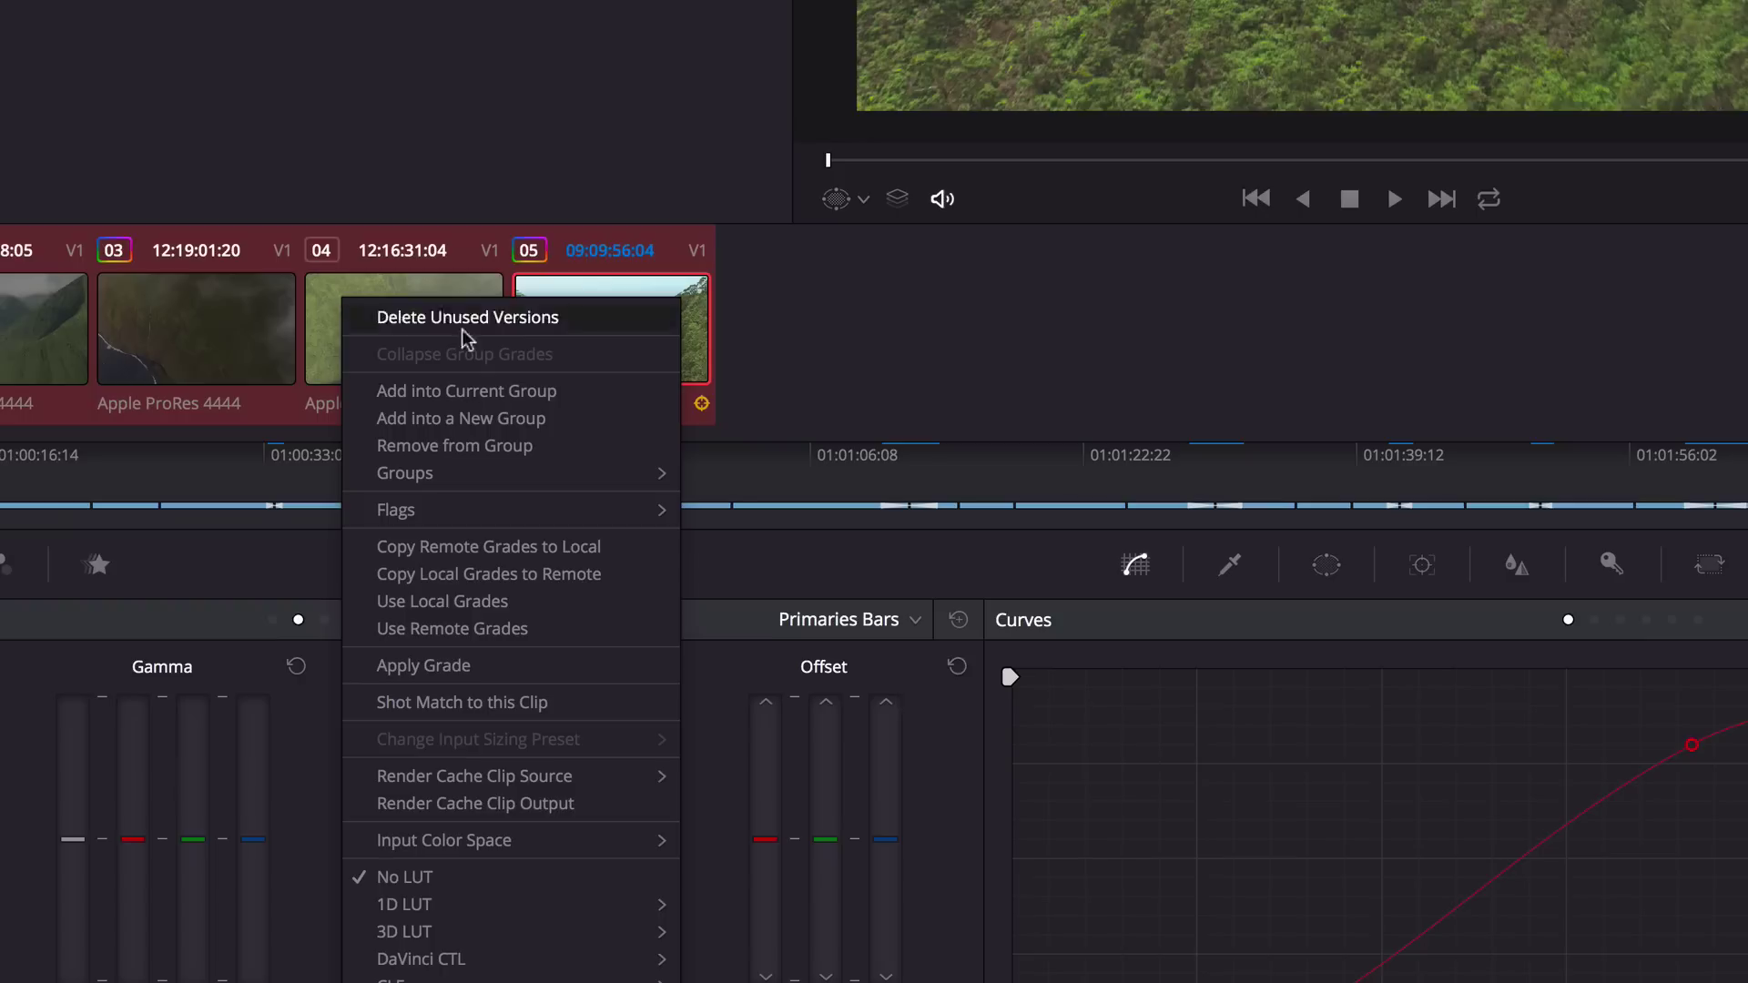
pyautogui.click(454, 566)
pyautogui.write('Hawaii')
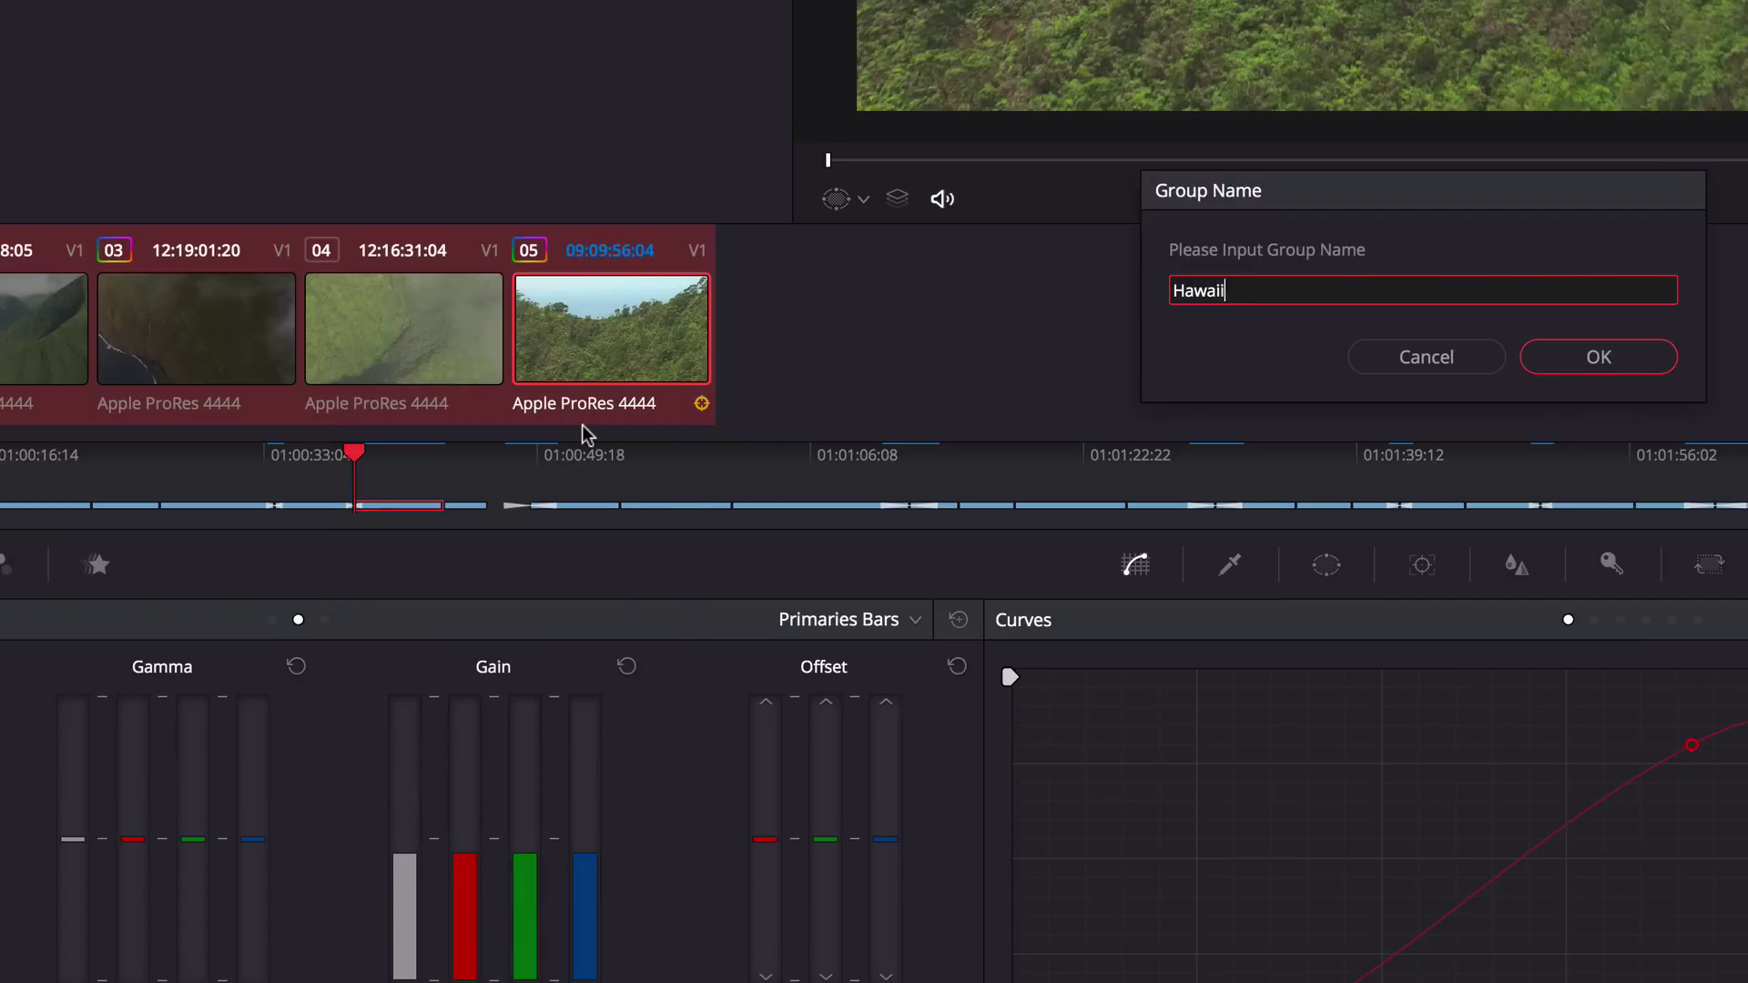
pyautogui.write(' Group')
pyautogui.click(1582, 357)
# On the Group Post-Clip grade, add a wide softened circle window and lower Gamma to darken the edges.
pyautogui.click(1608, 77)
pyautogui.click(1613, 123)
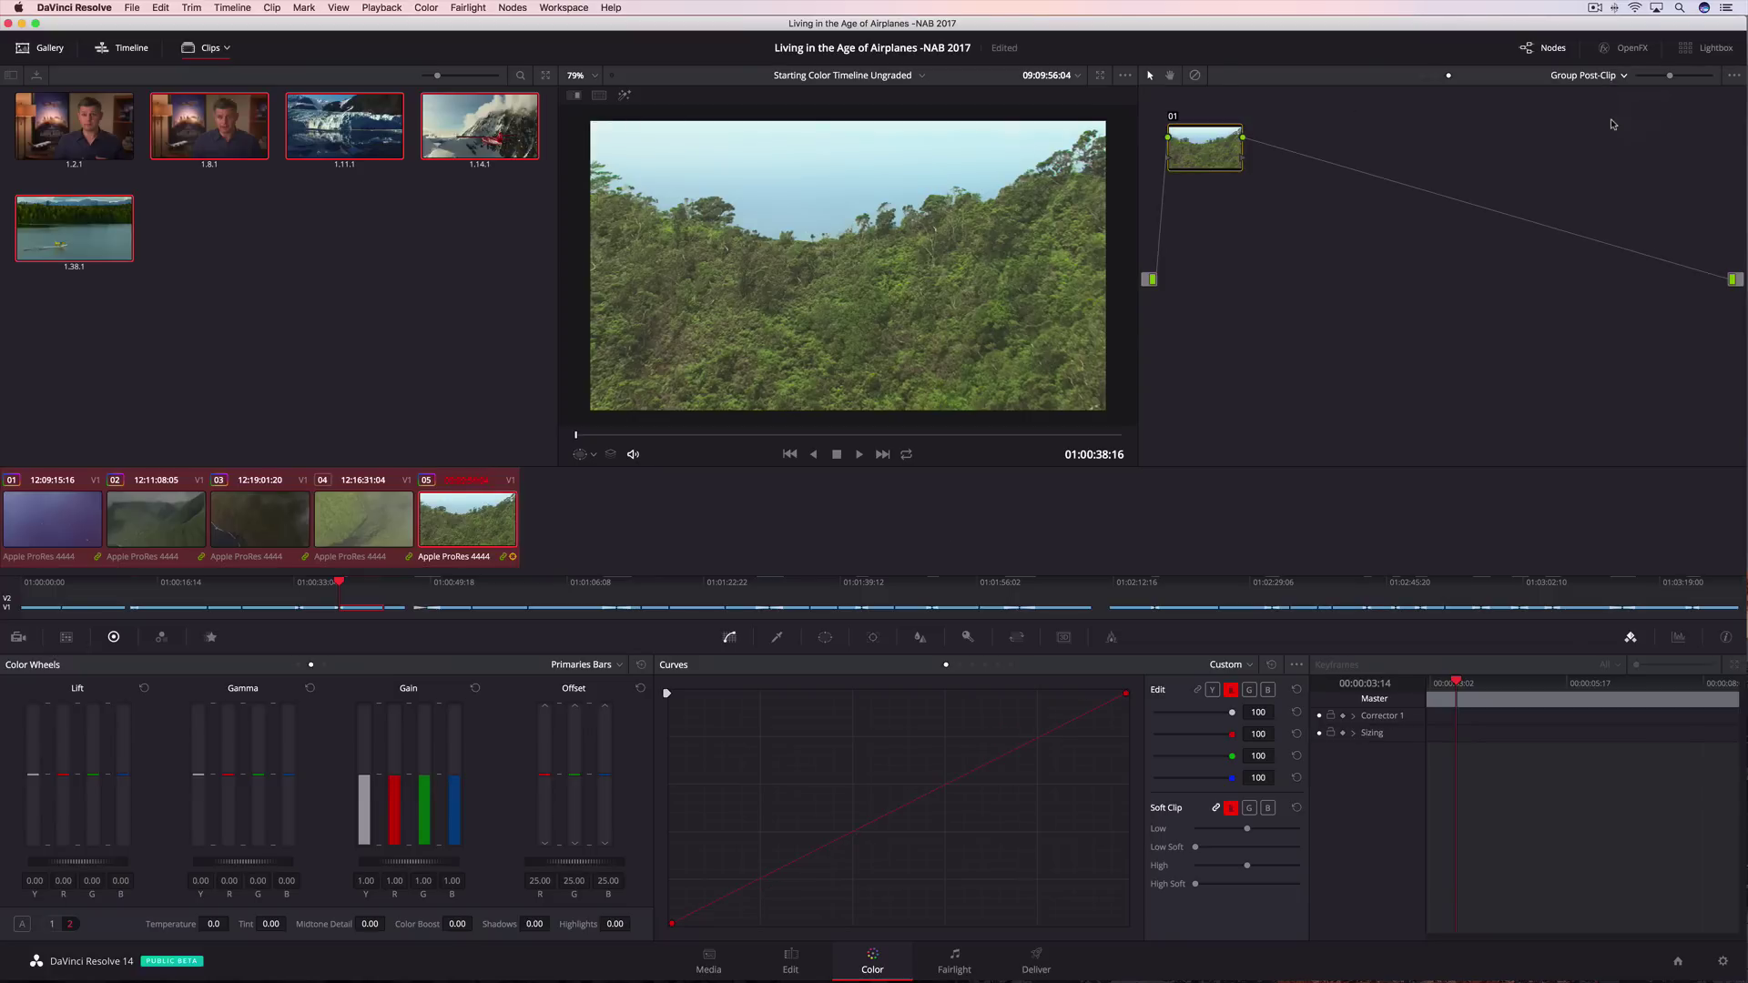
pyautogui.click(826, 638)
pyautogui.click(685, 766)
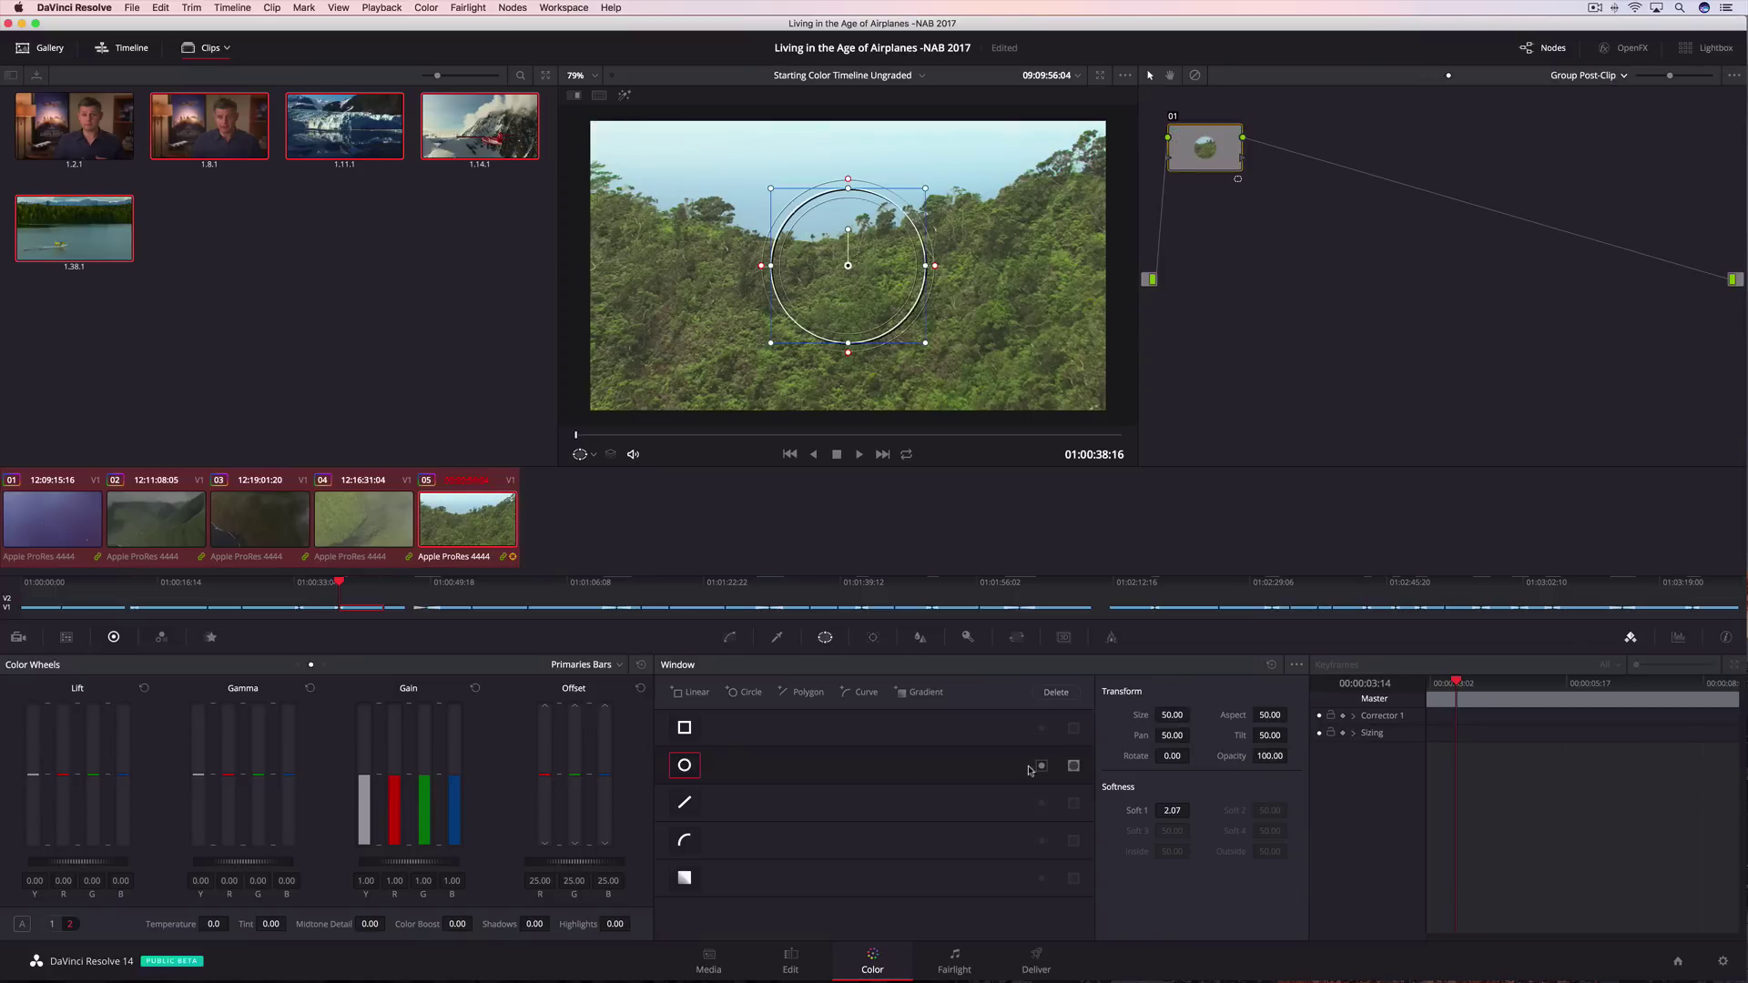
pyautogui.moveTo(928, 270); pyautogui.dragTo(1100, 266)
pyautogui.moveTo(848, 188); pyautogui.dragTo(848, 148)
pyautogui.moveTo(1172, 810); pyautogui.dragTo(653, 869)
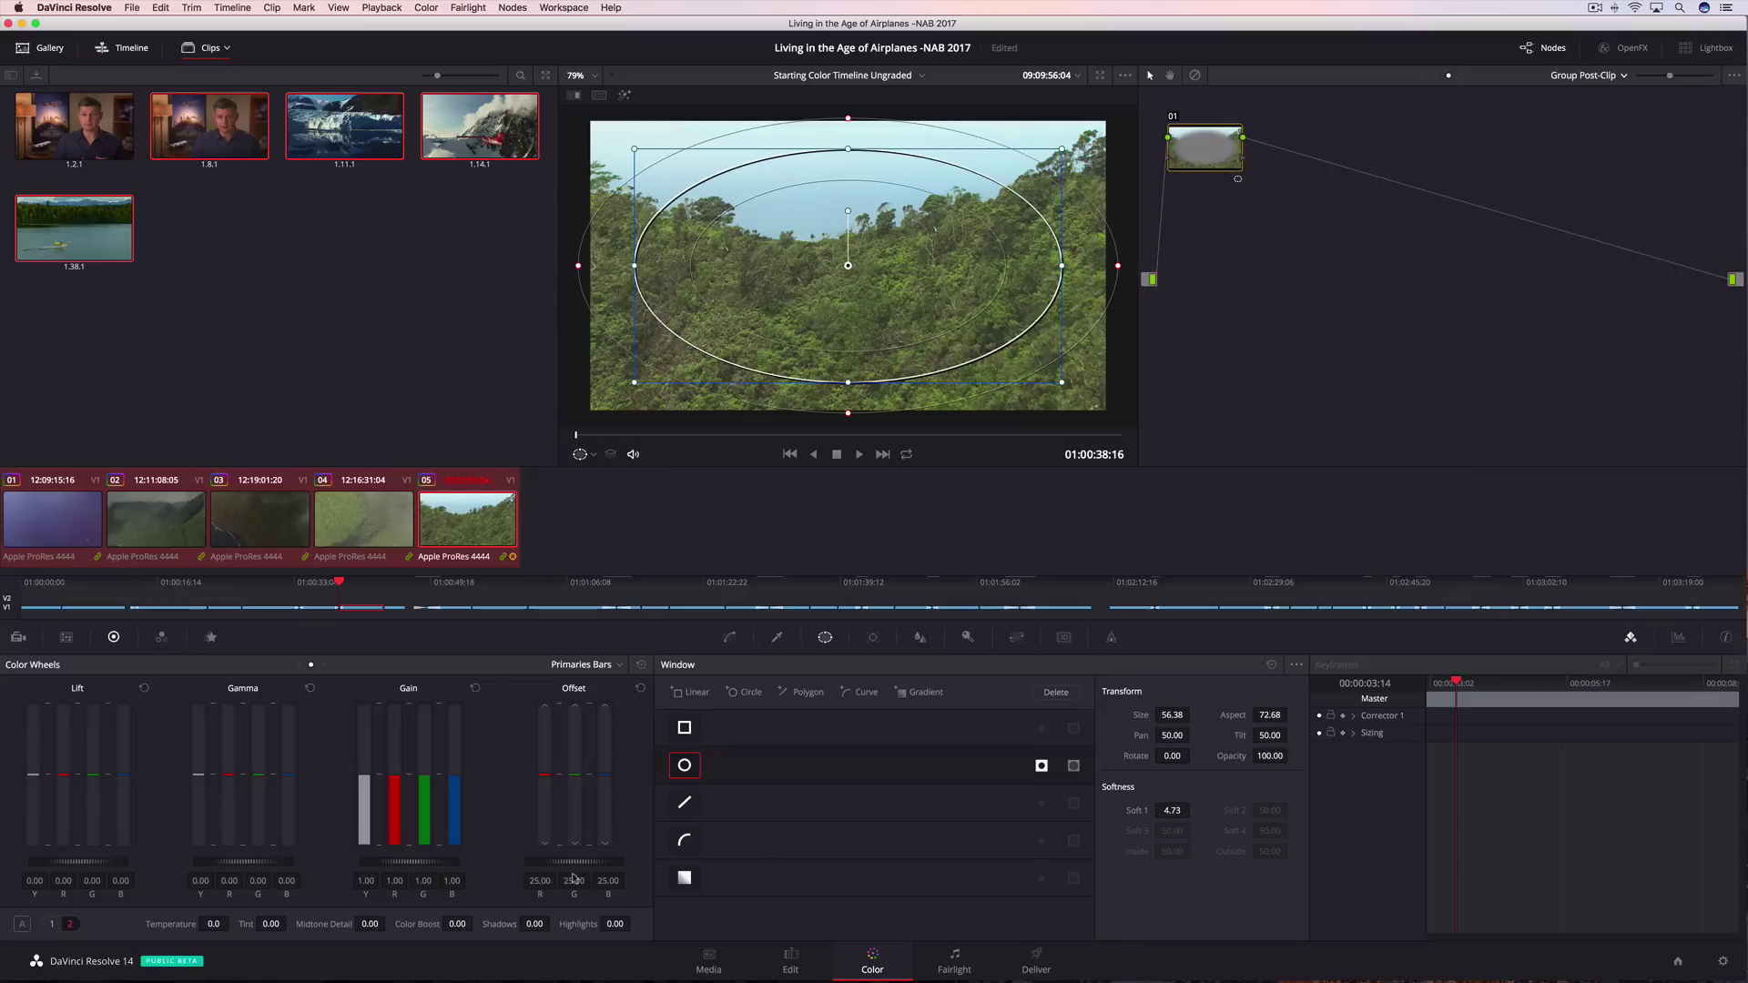
pyautogui.moveTo(273, 862); pyautogui.dragTo(255, 862)
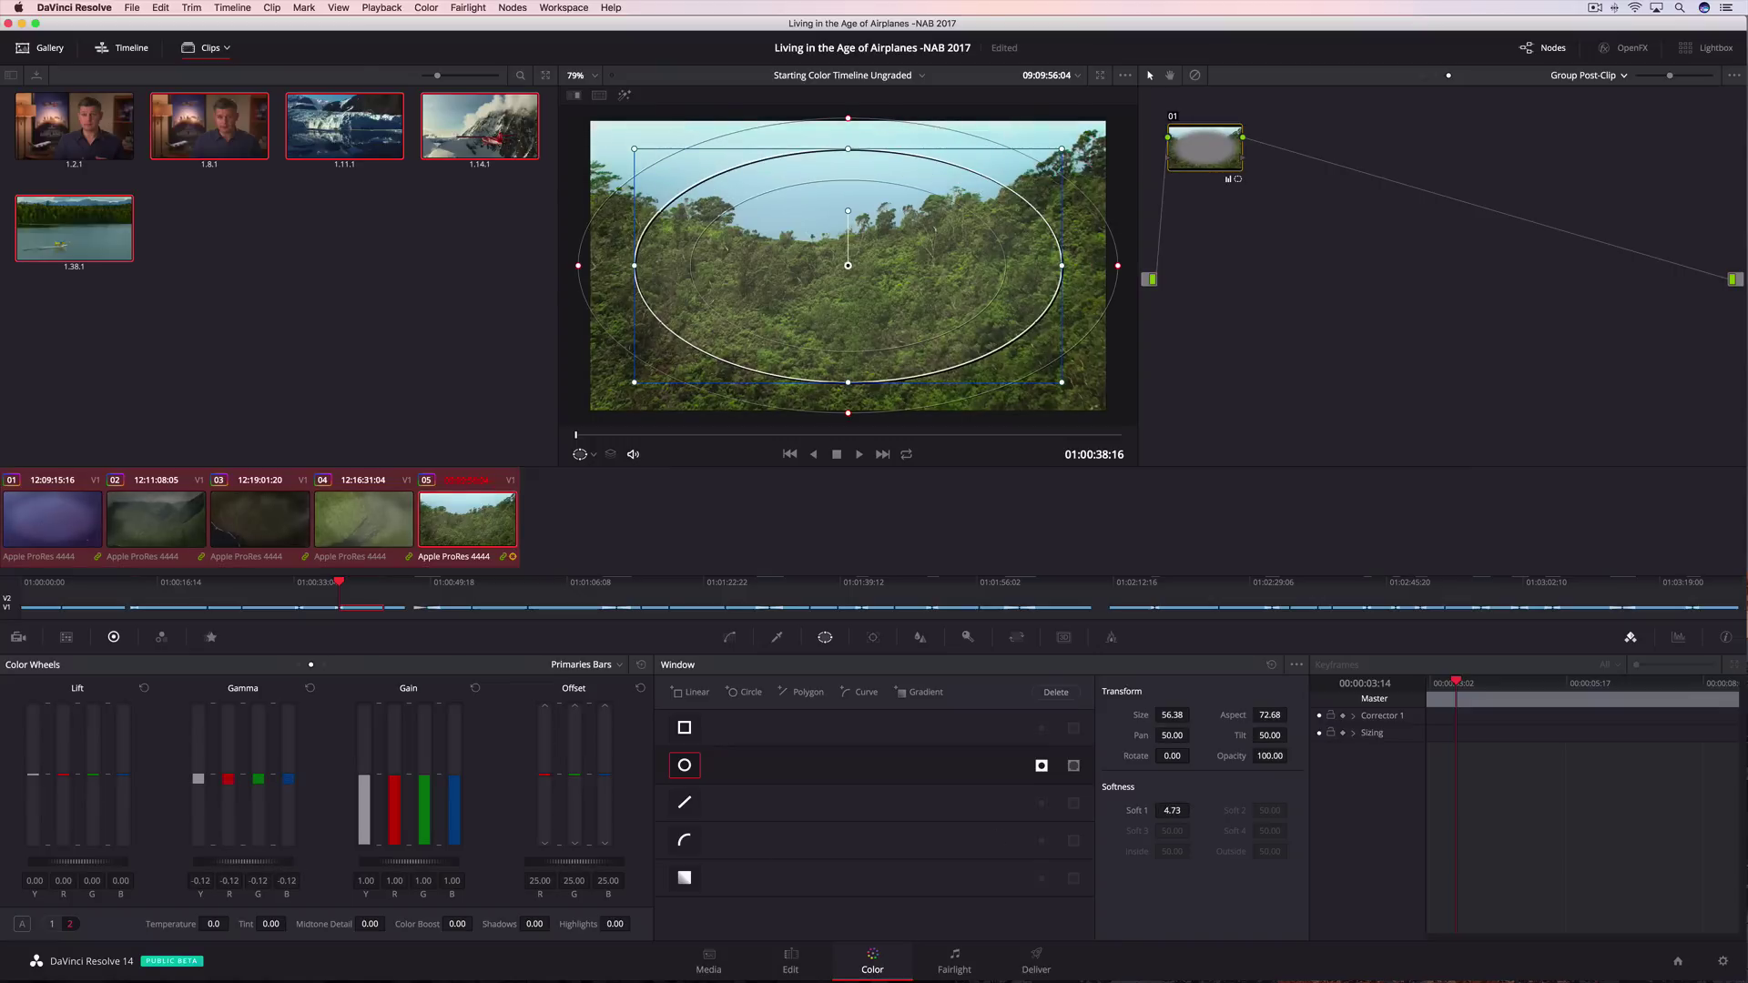
# Return to clip 01's clip-level grade, scrub to the coastline, and raise Color Boost to 66.50.
pyautogui.click(379, 548)
pyautogui.click(249, 525)
pyautogui.click(172, 522)
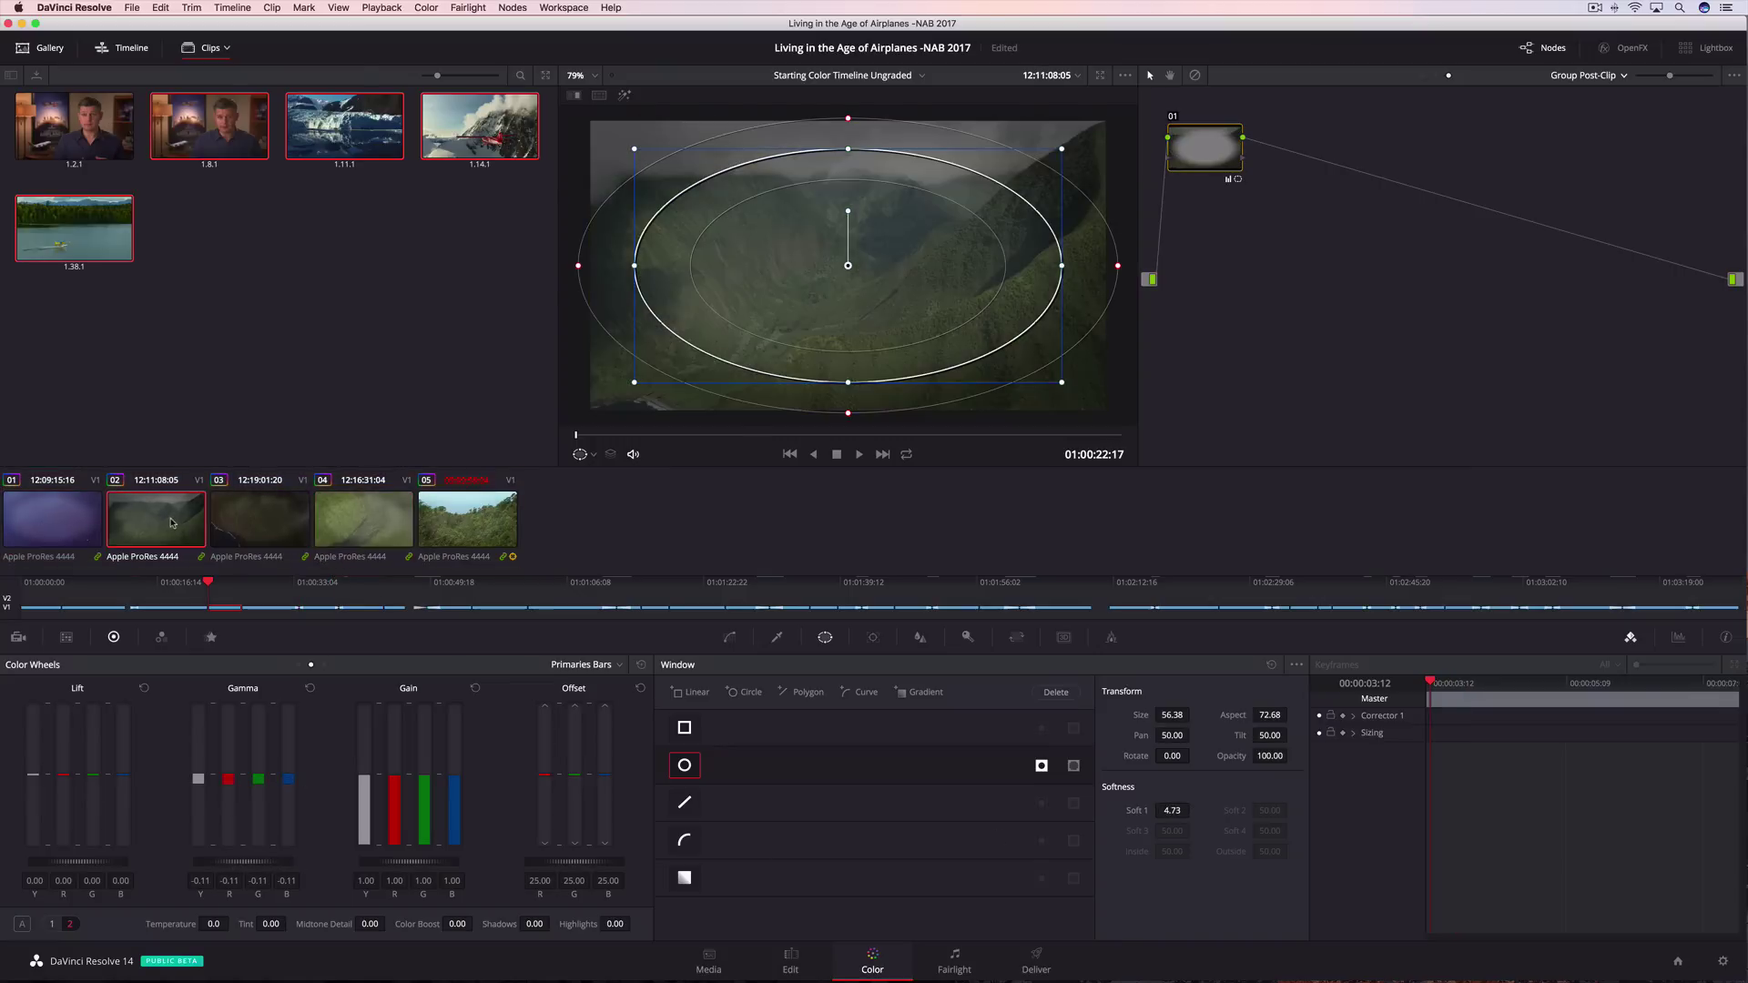
pyautogui.click(87, 520)
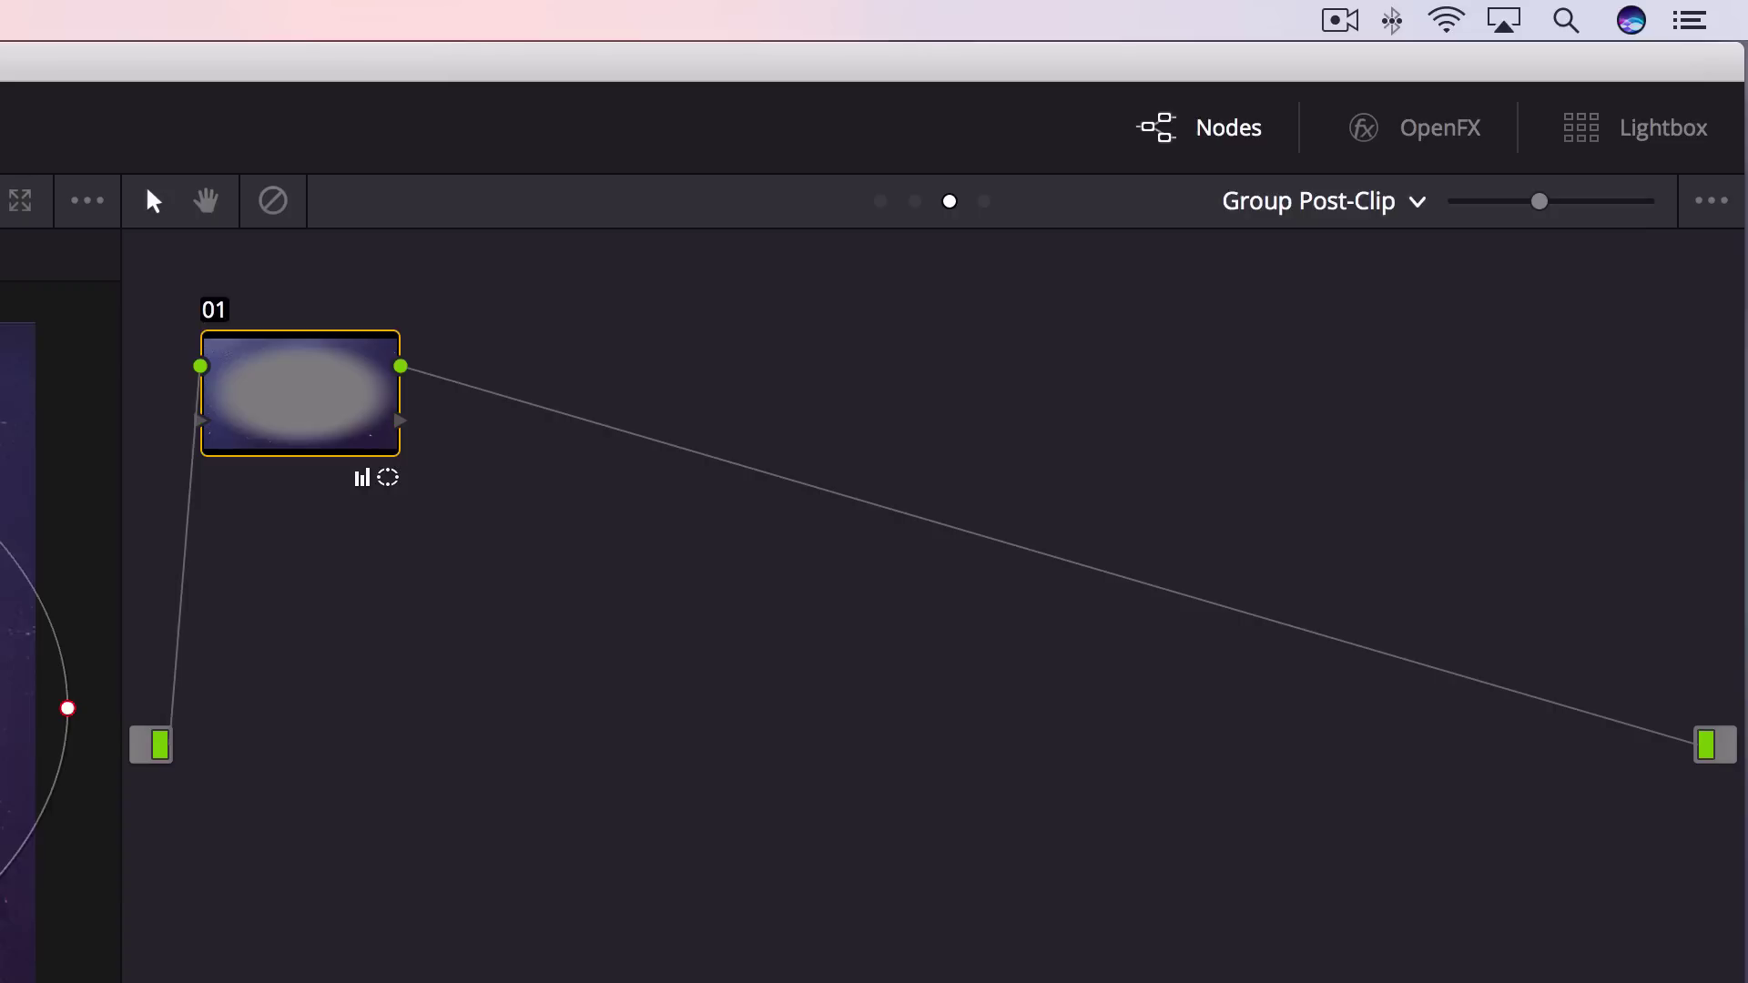
pyautogui.click(1620, 76)
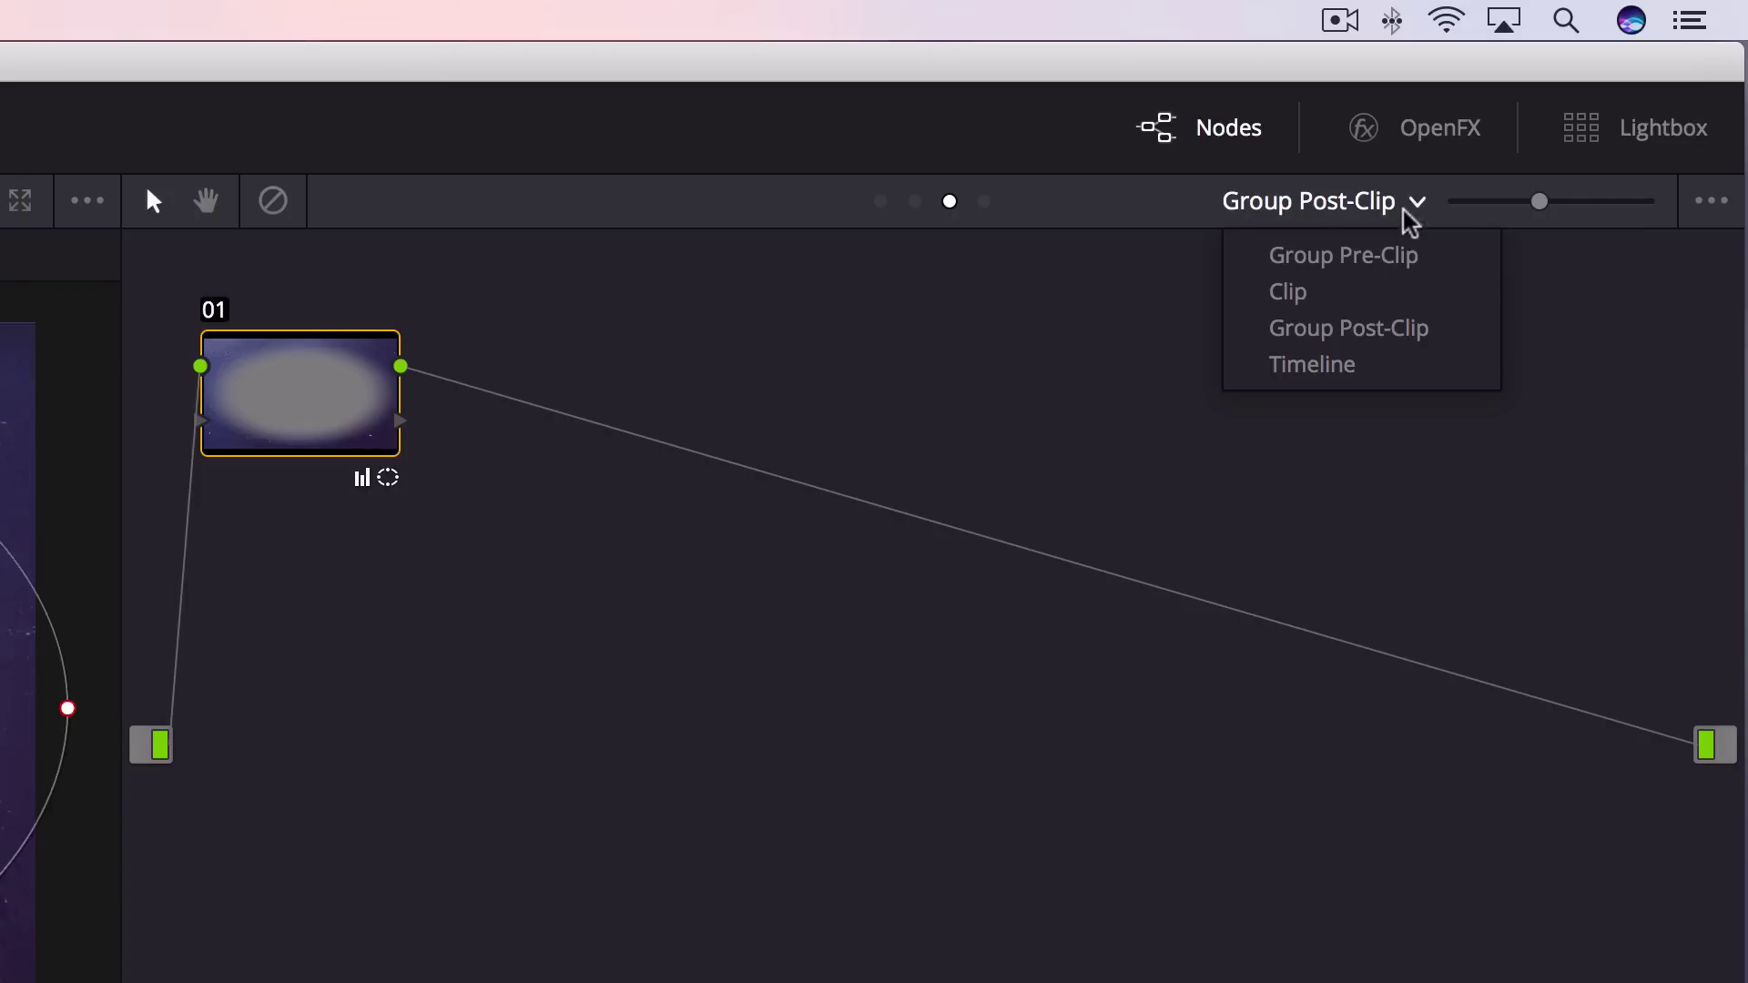
pyautogui.click(1404, 292)
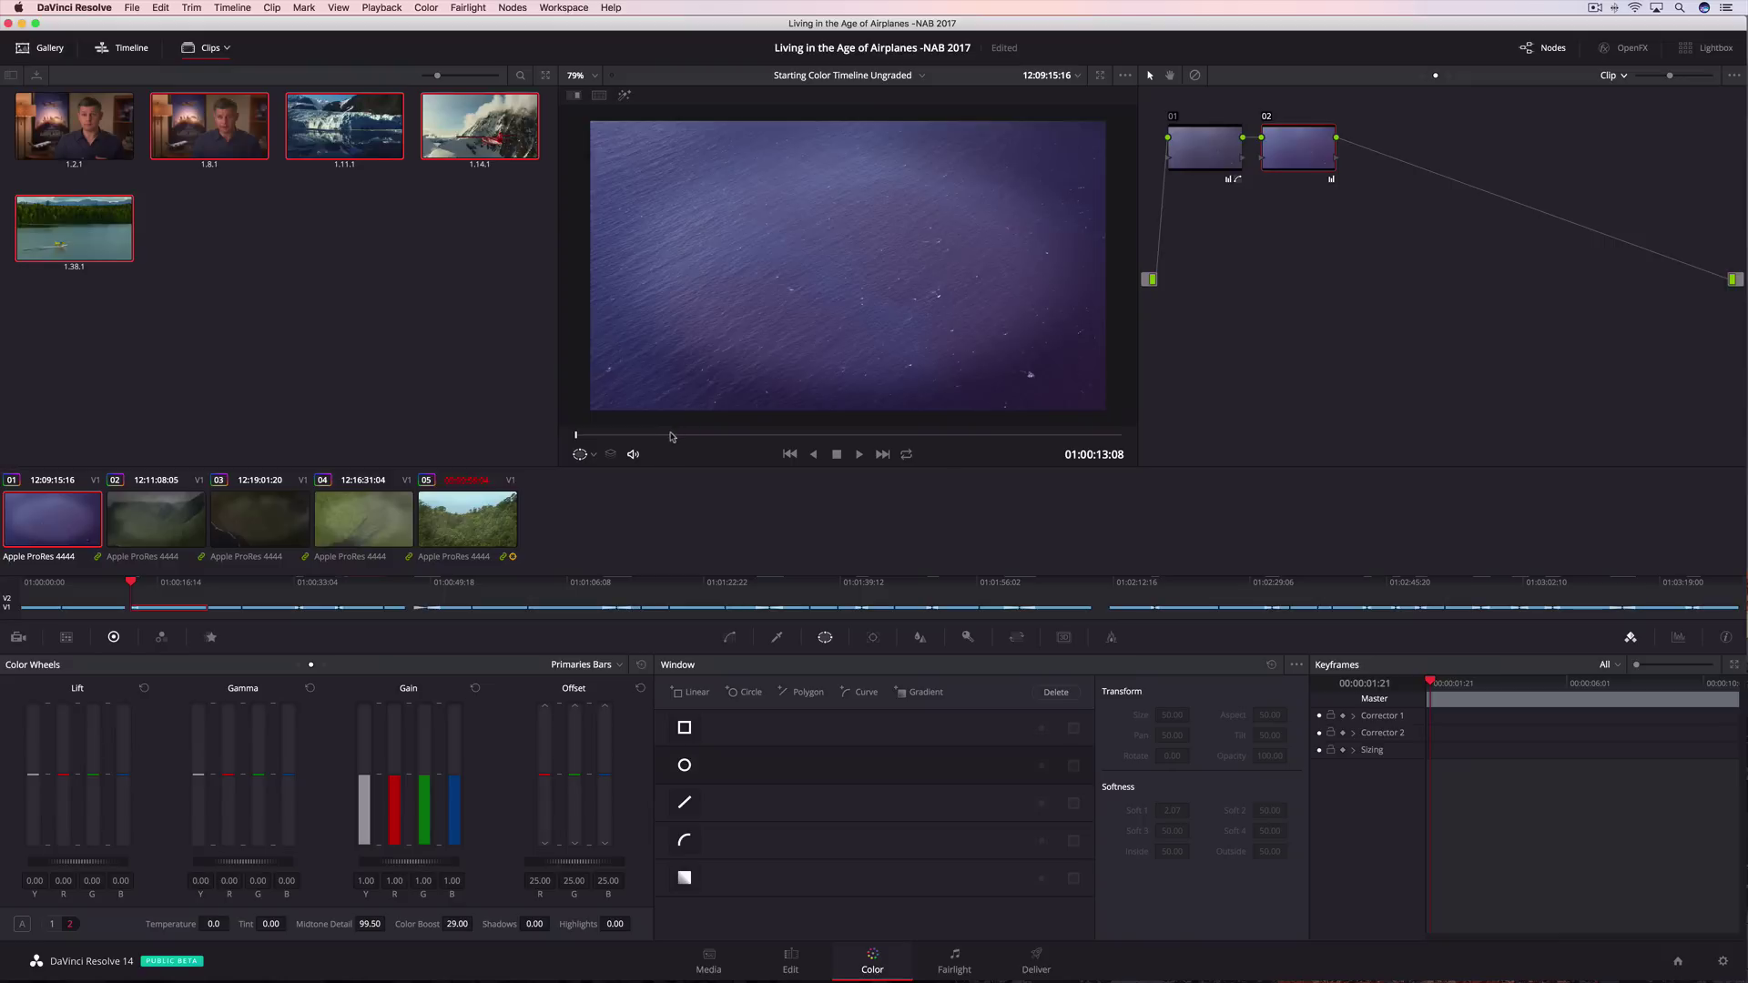
pyautogui.moveTo(676, 437); pyautogui.dragTo(781, 435)
pyautogui.moveTo(918, 437); pyautogui.dragTo(986, 437)
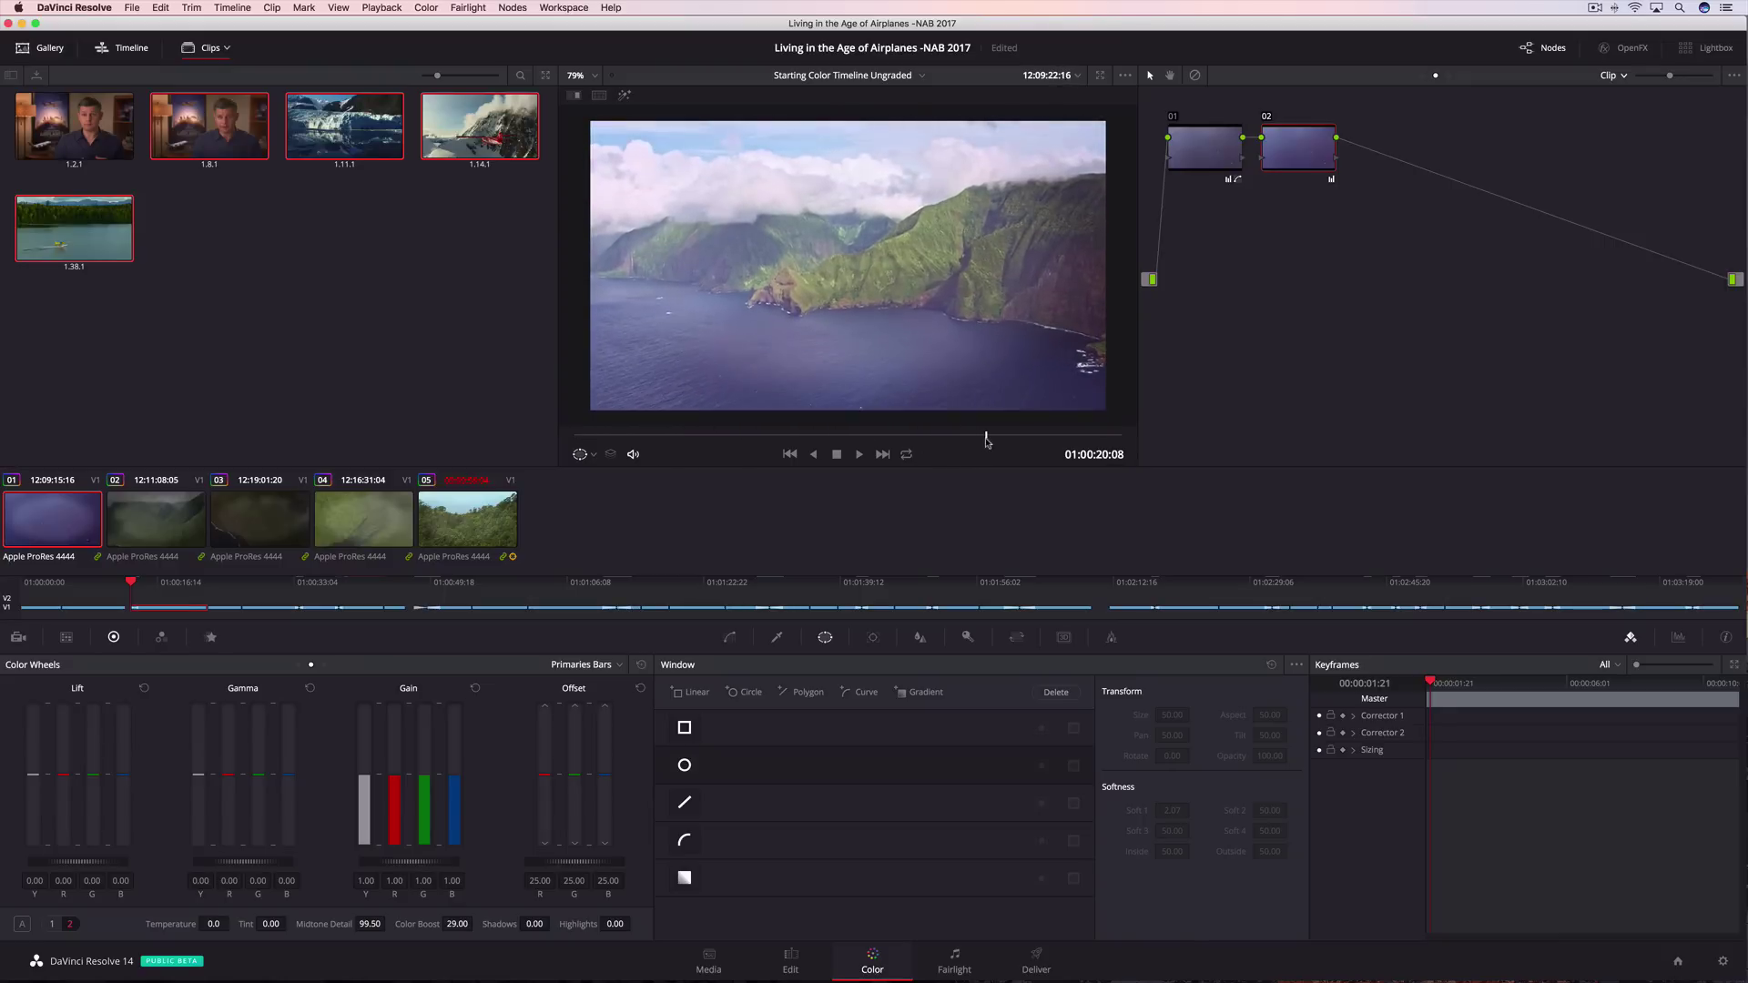
pyautogui.moveTo(457, 924); pyautogui.dragTo(389, 922)
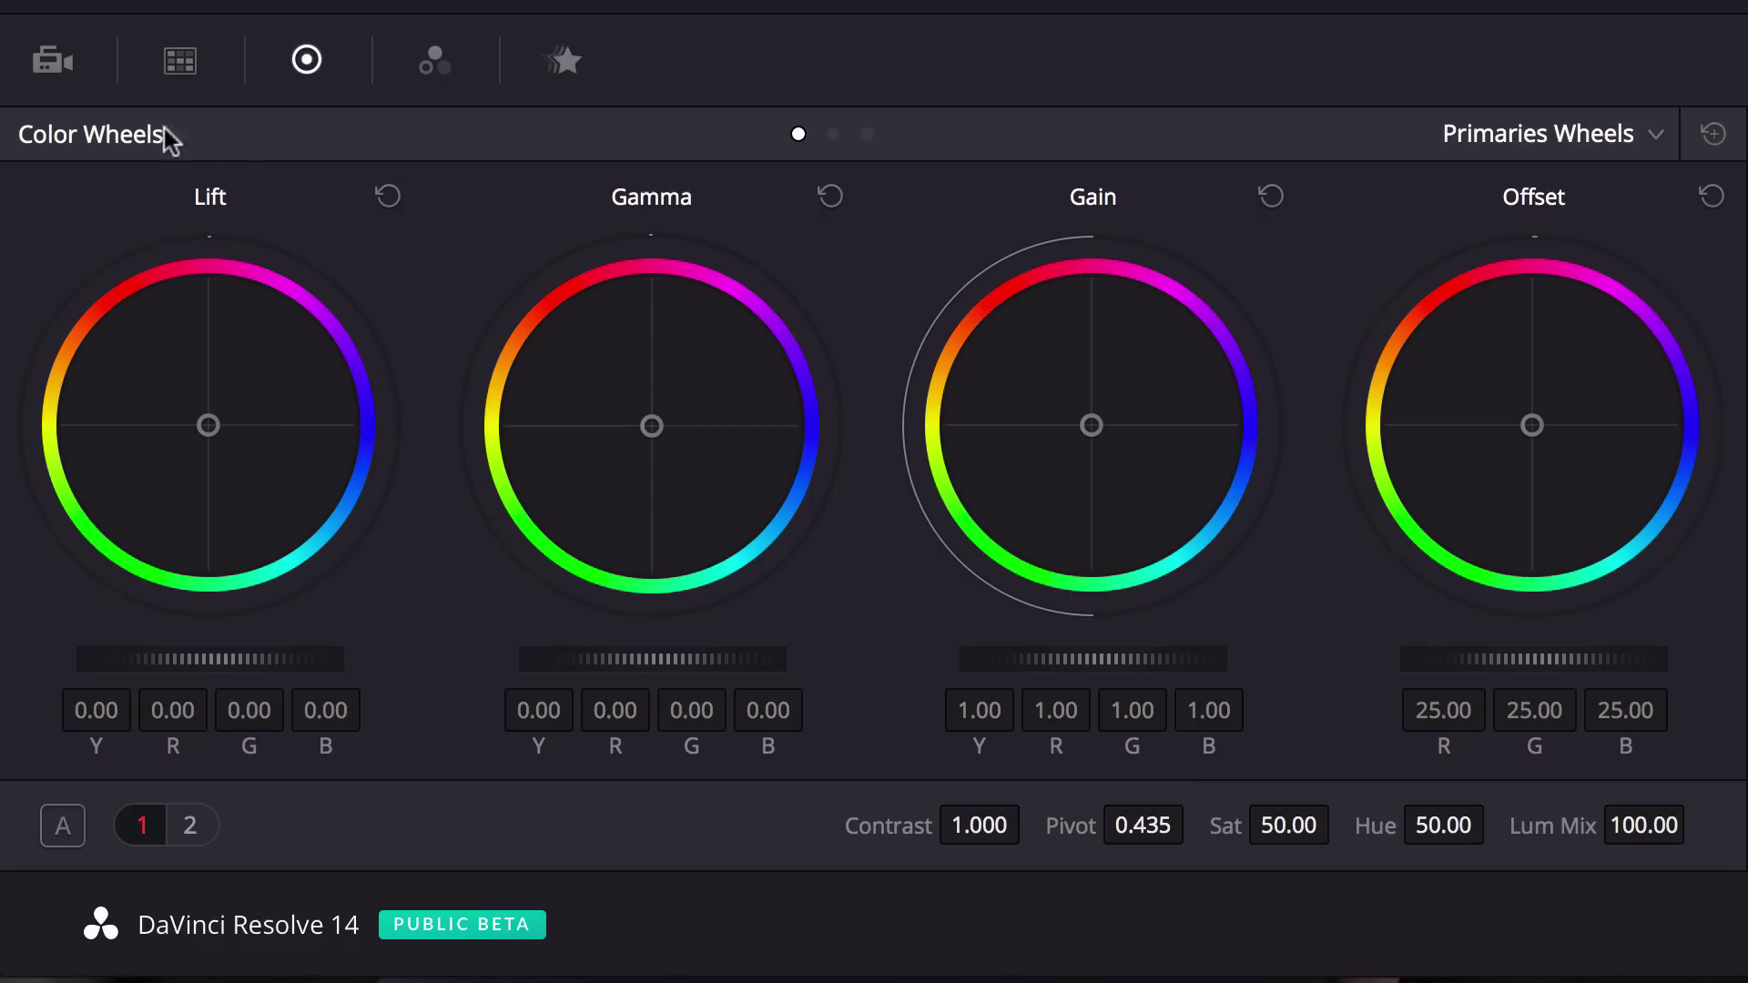
# In Camera Raw, decode the sunset clip using Clip settings at ISO 200 with Exposure 1.00.
pyautogui.click(53, 73)
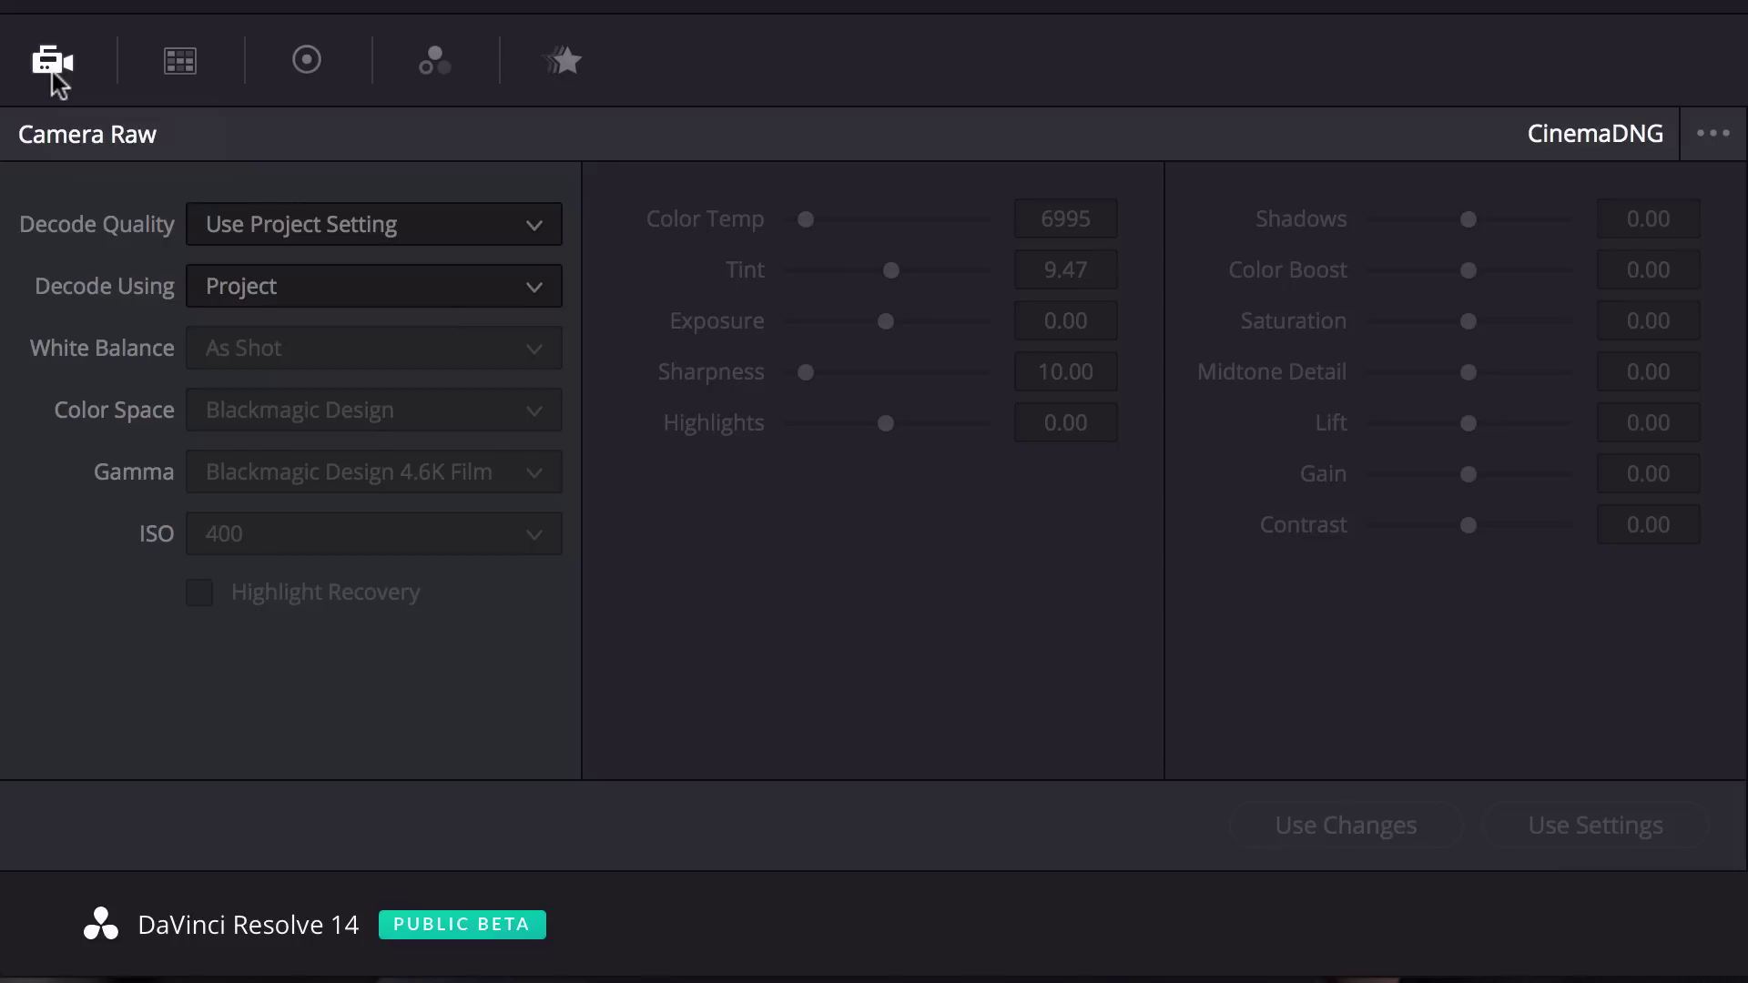
pyautogui.click(277, 291)
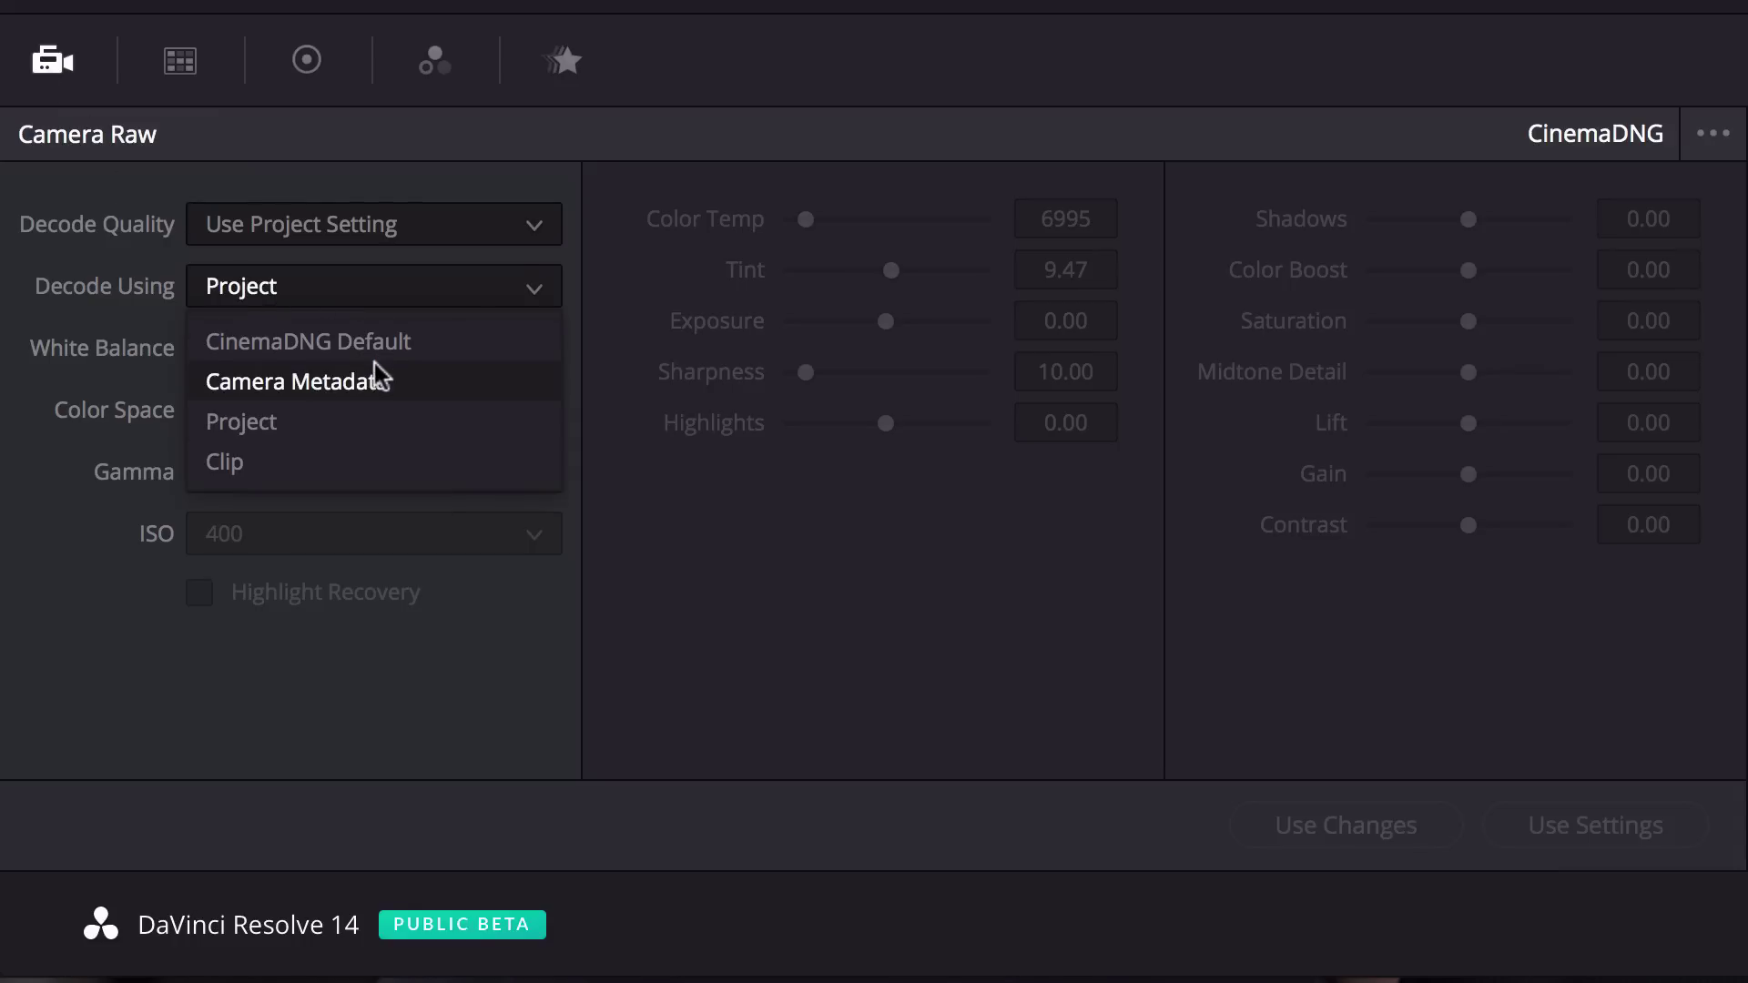
pyautogui.click(378, 462)
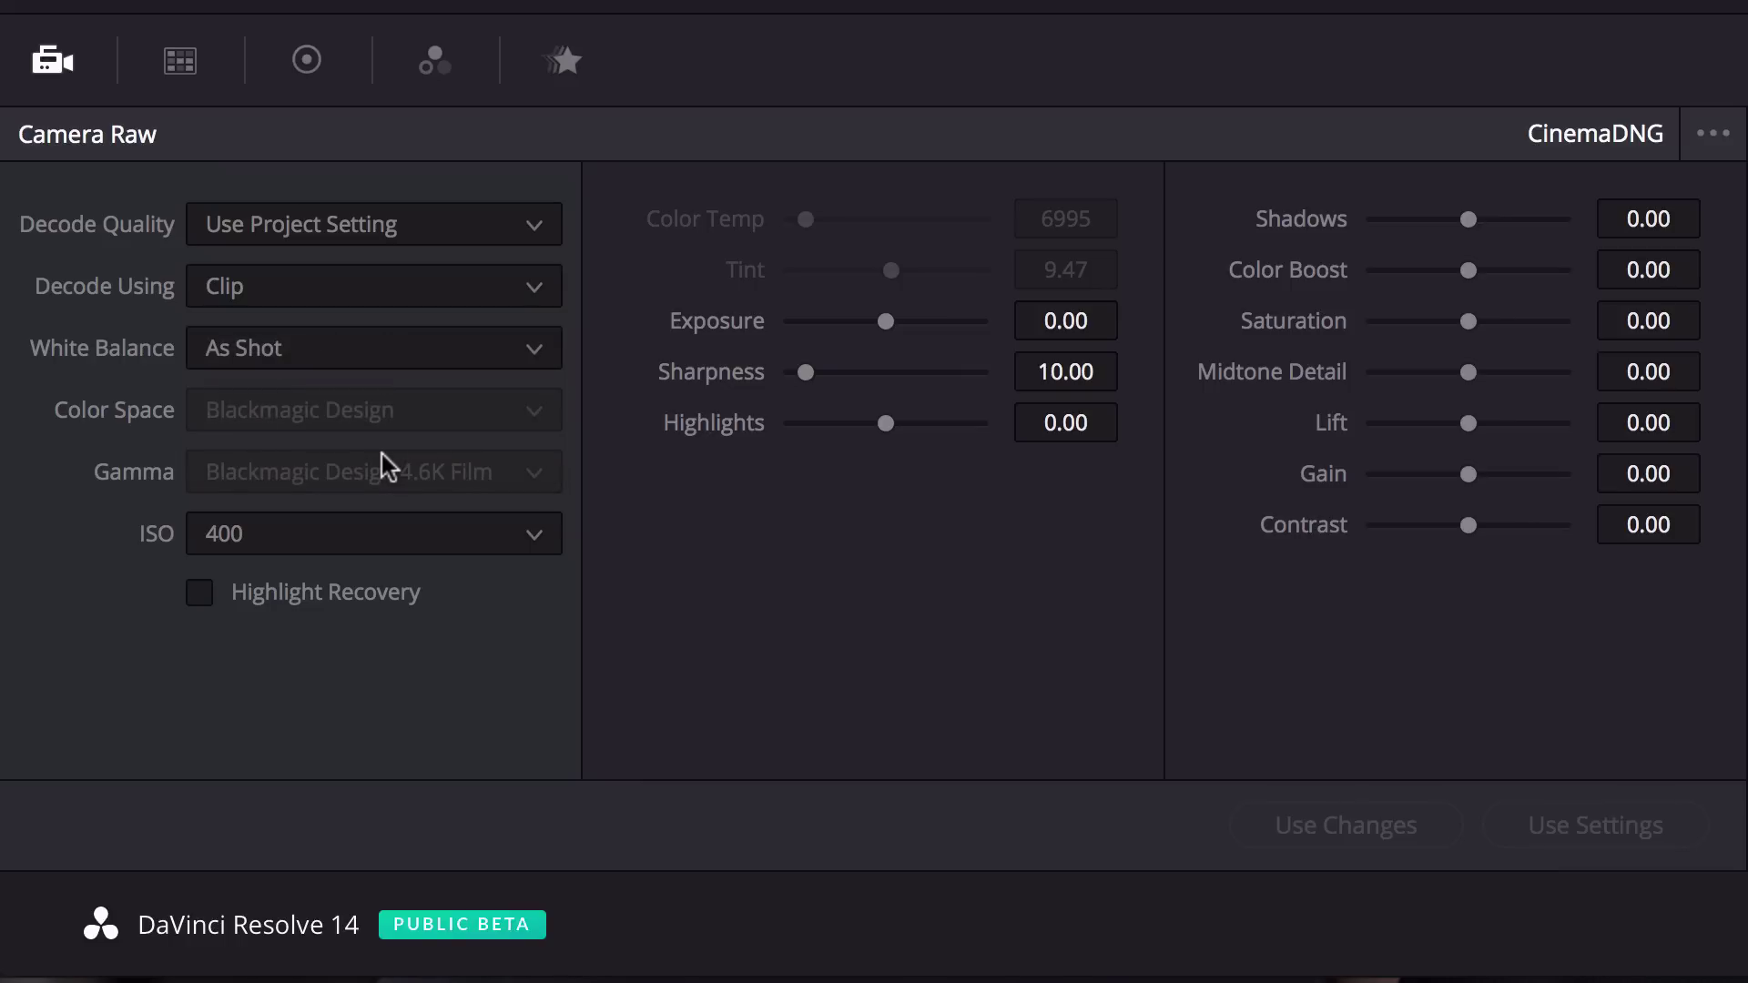
pyautogui.click(394, 542)
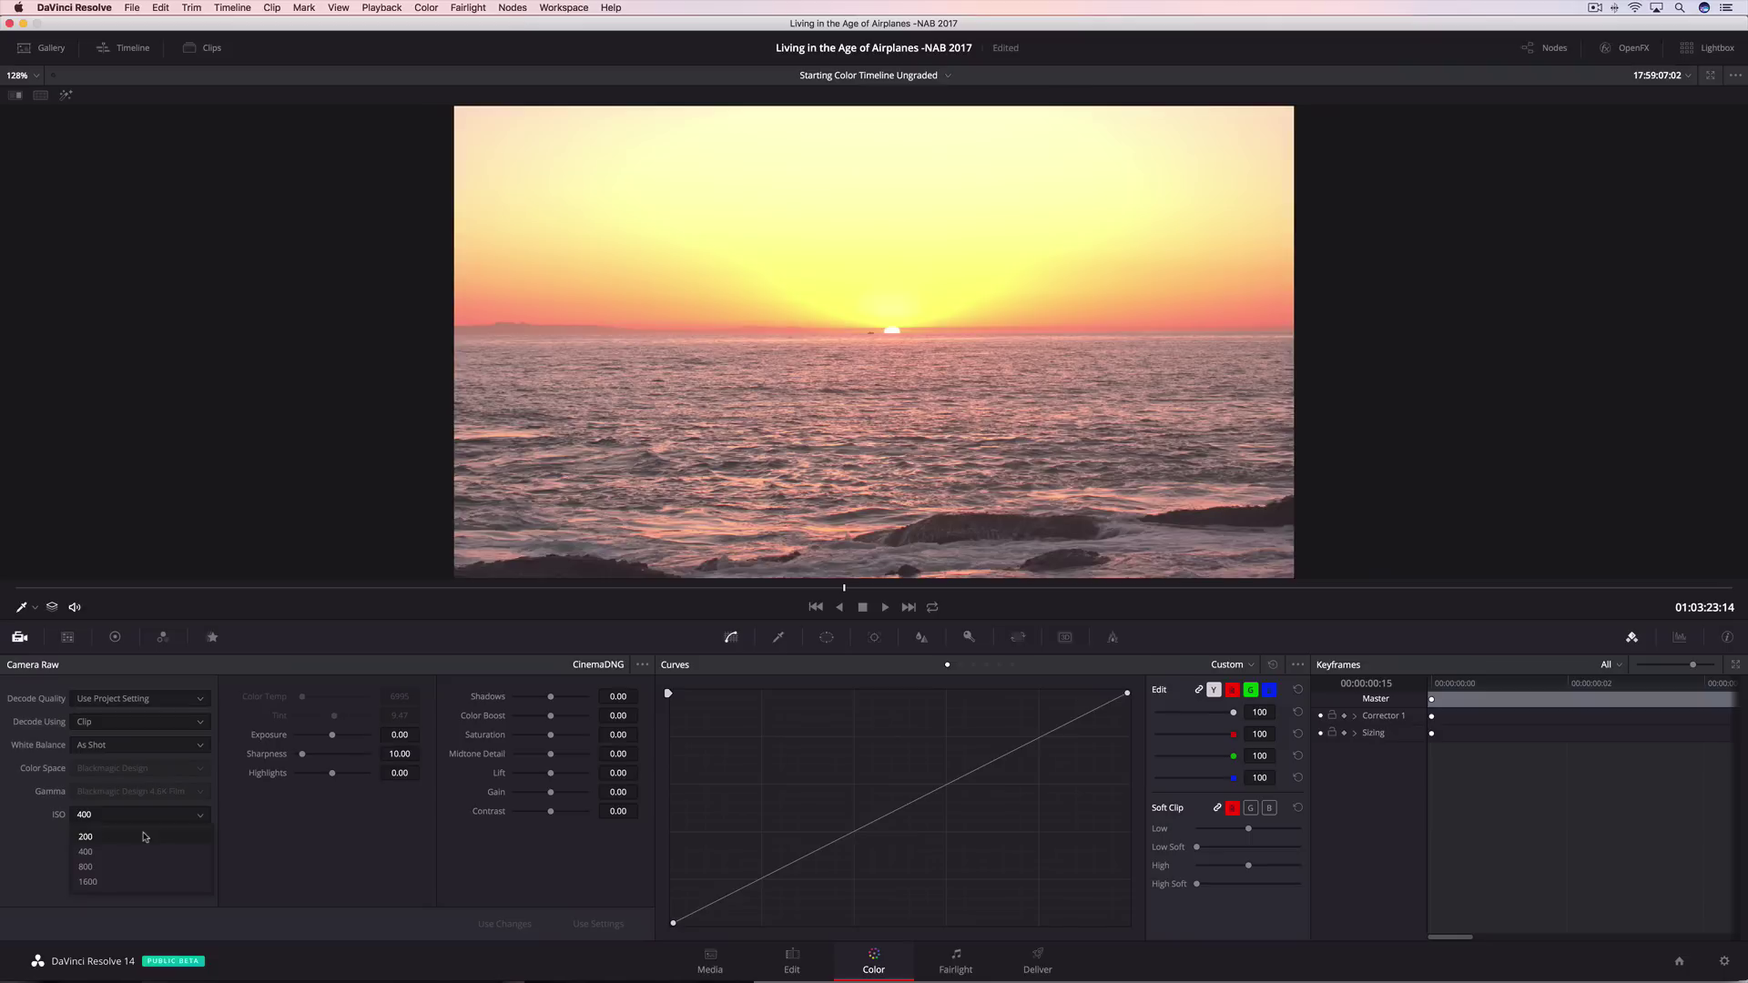
pyautogui.click(86, 837)
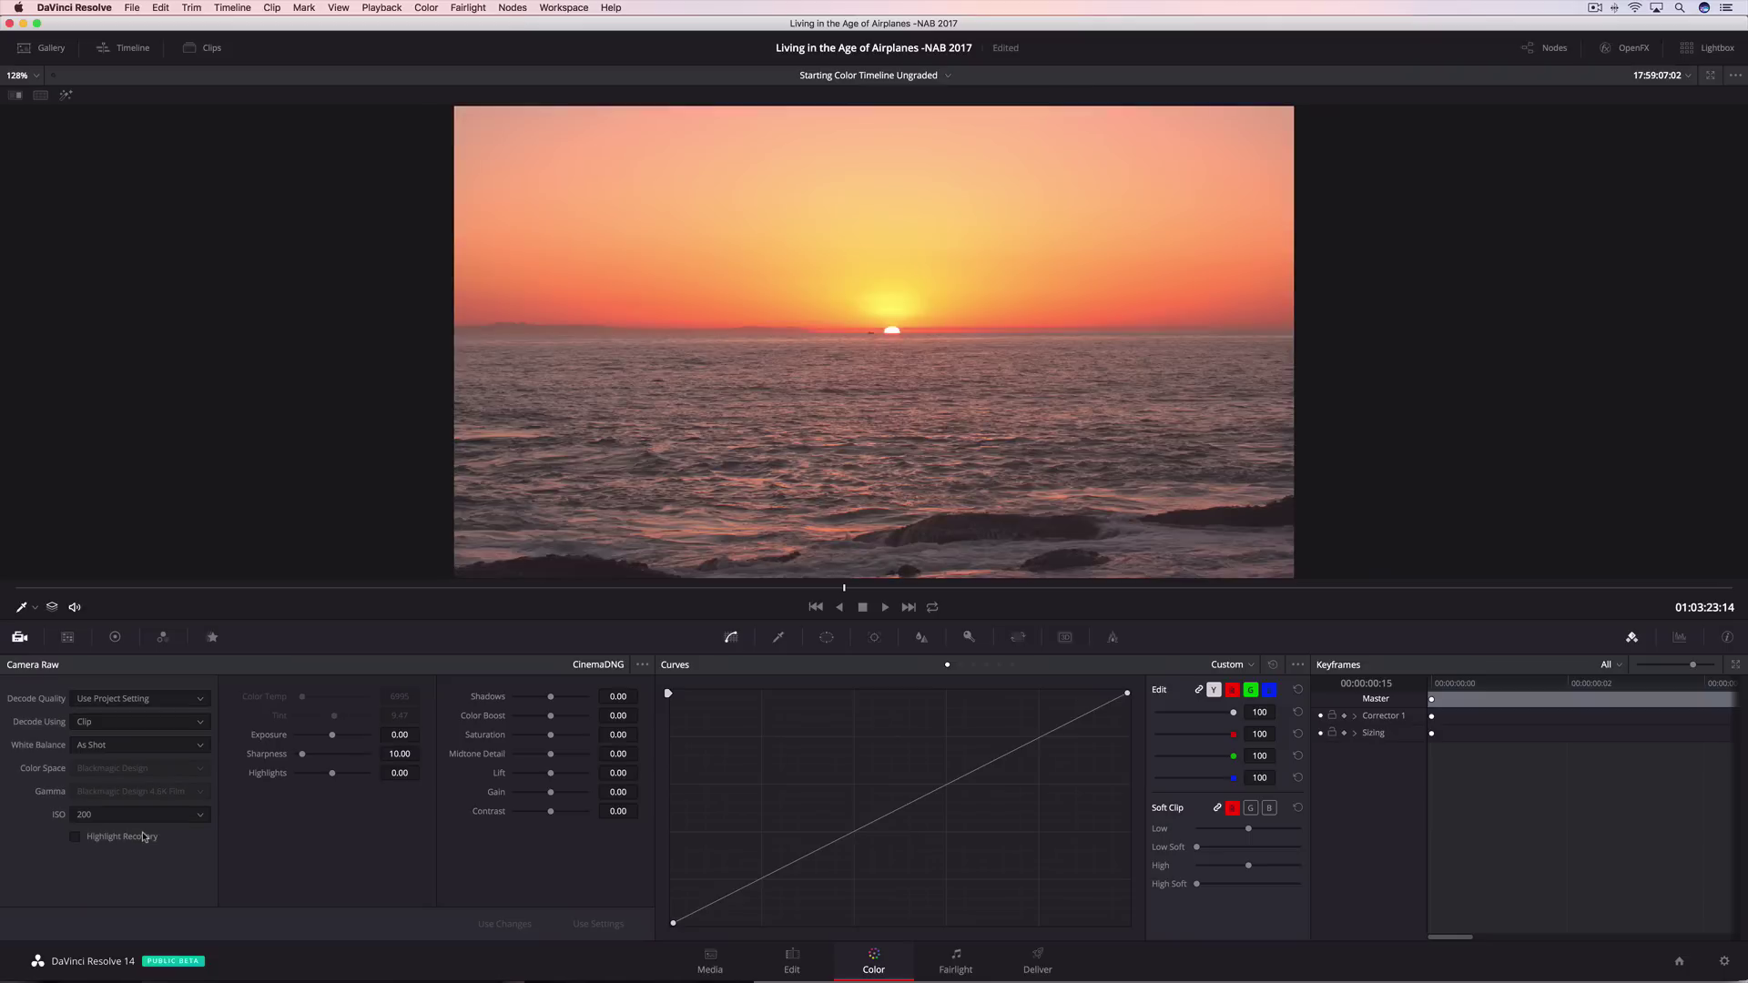
pyautogui.moveTo(333, 735); pyautogui.dragTo(307, 773)
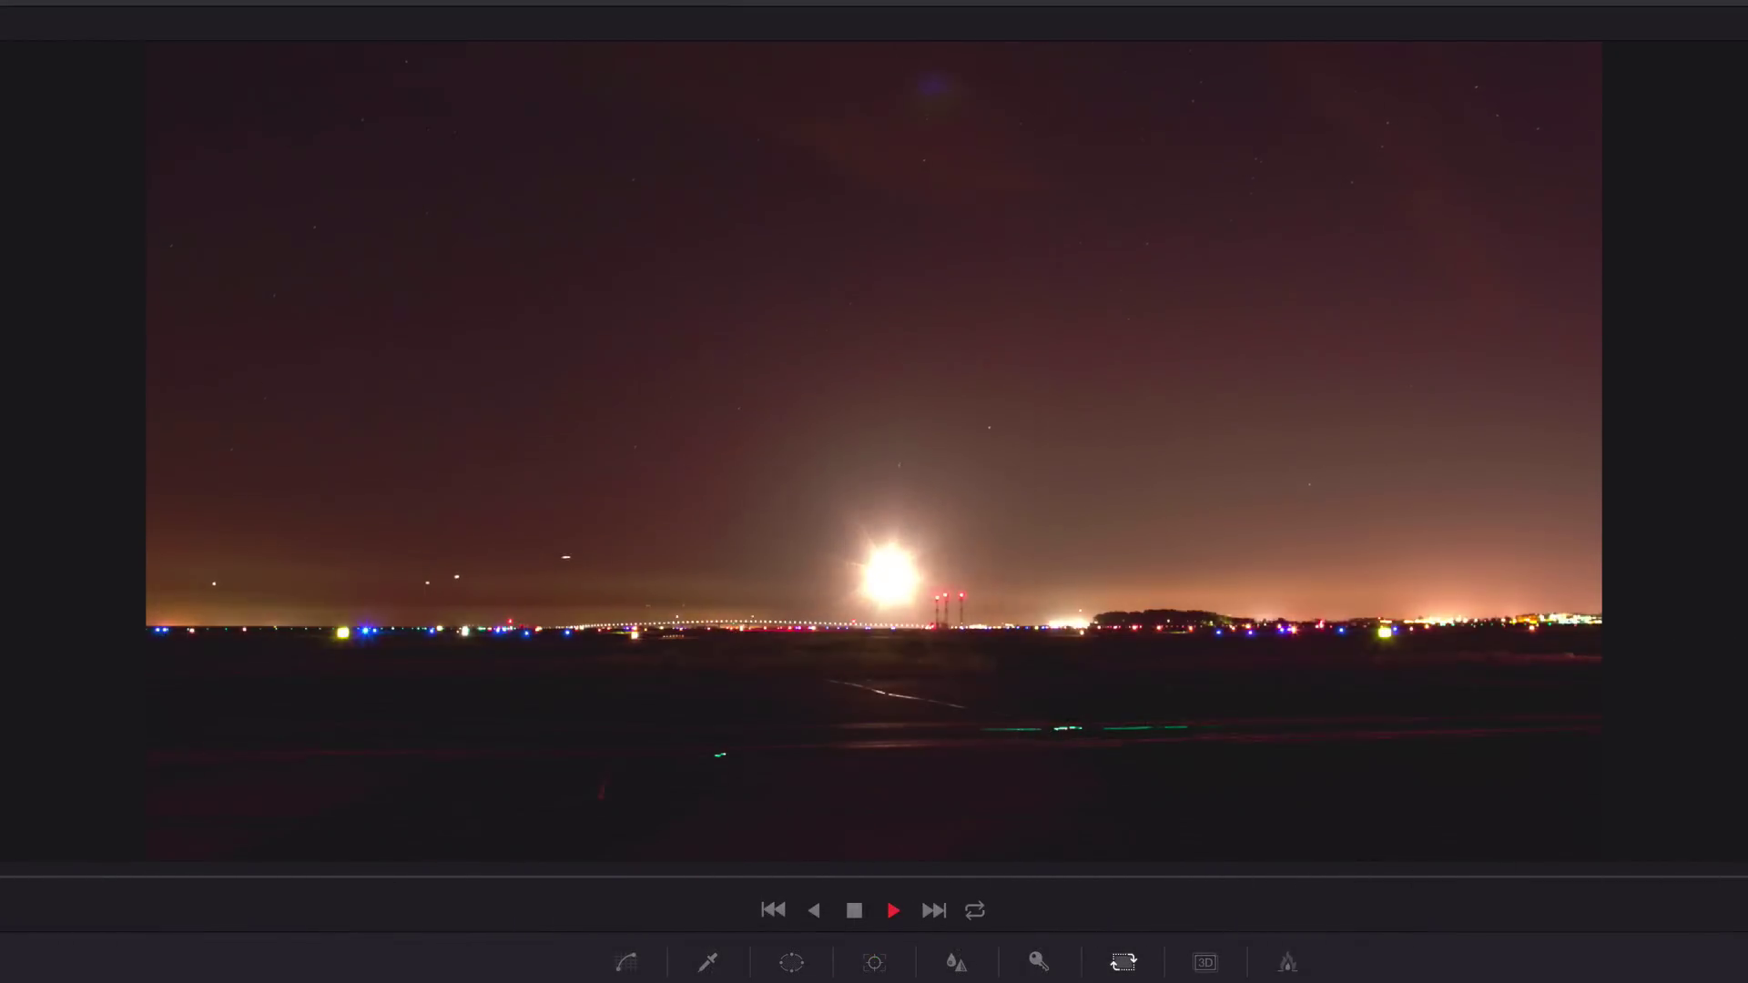
# Stop playback and set the night runway clip's spatial noise reduction mode to Better.
pyautogui.press('space')
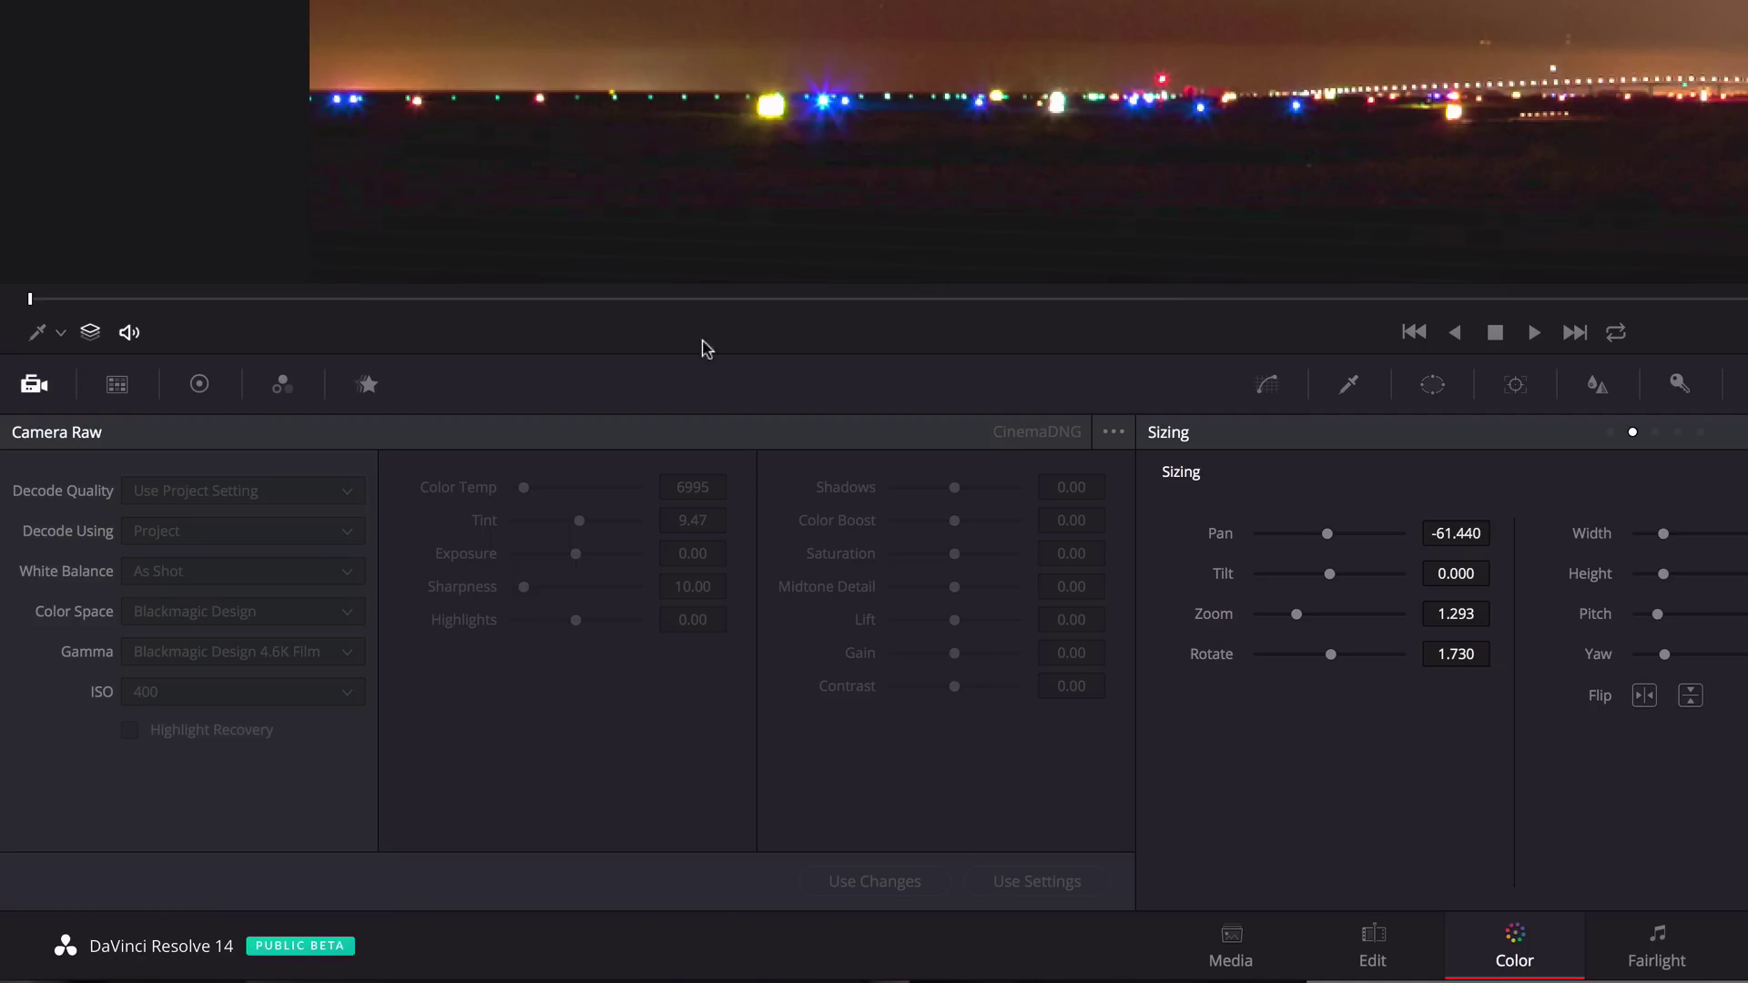
pyautogui.click(366, 384)
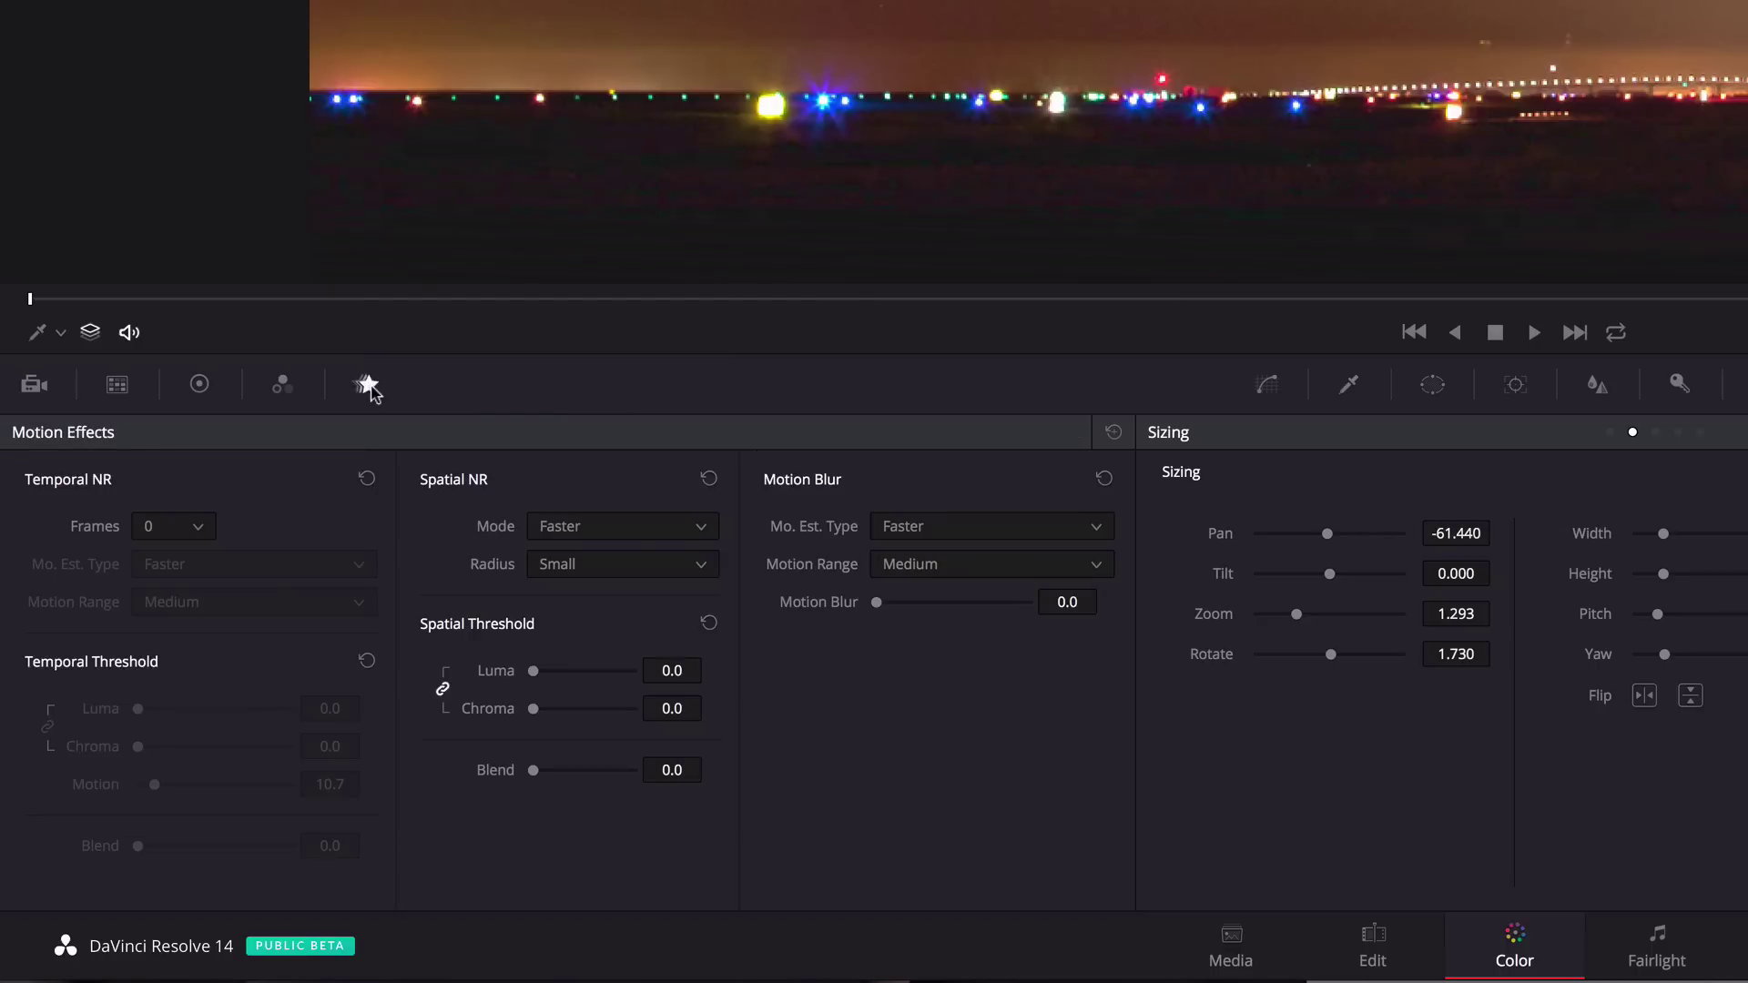
pyautogui.click(626, 531)
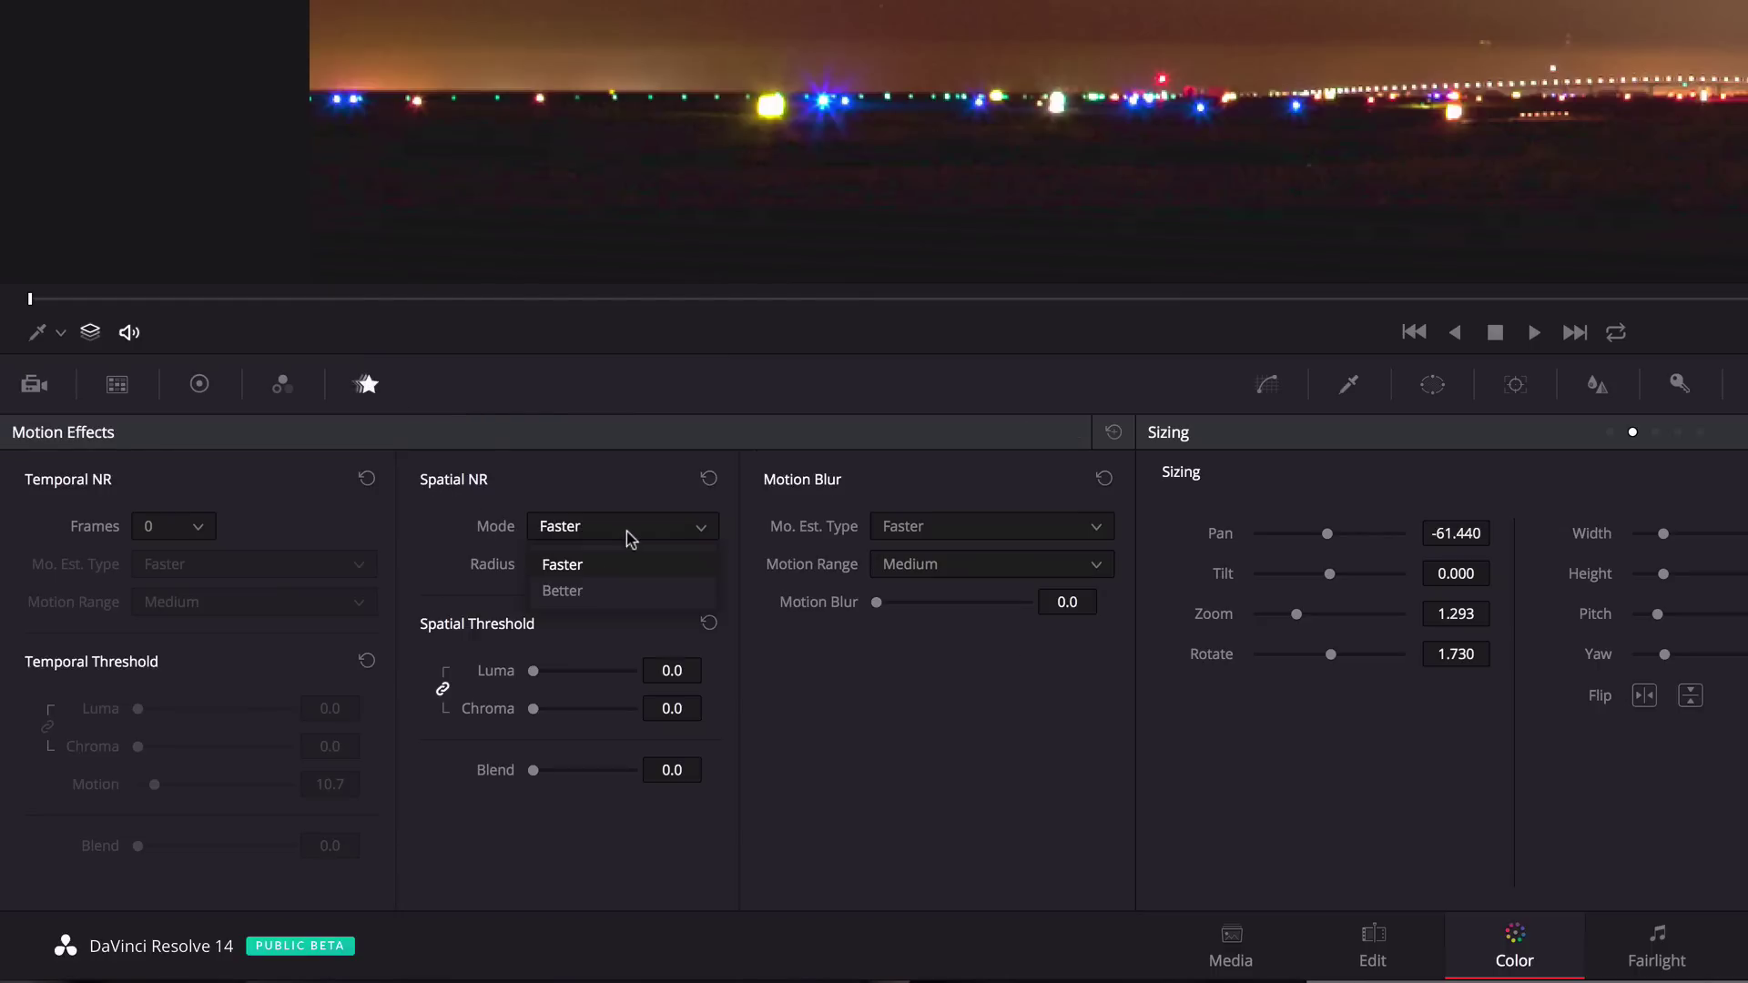
pyautogui.click(618, 592)
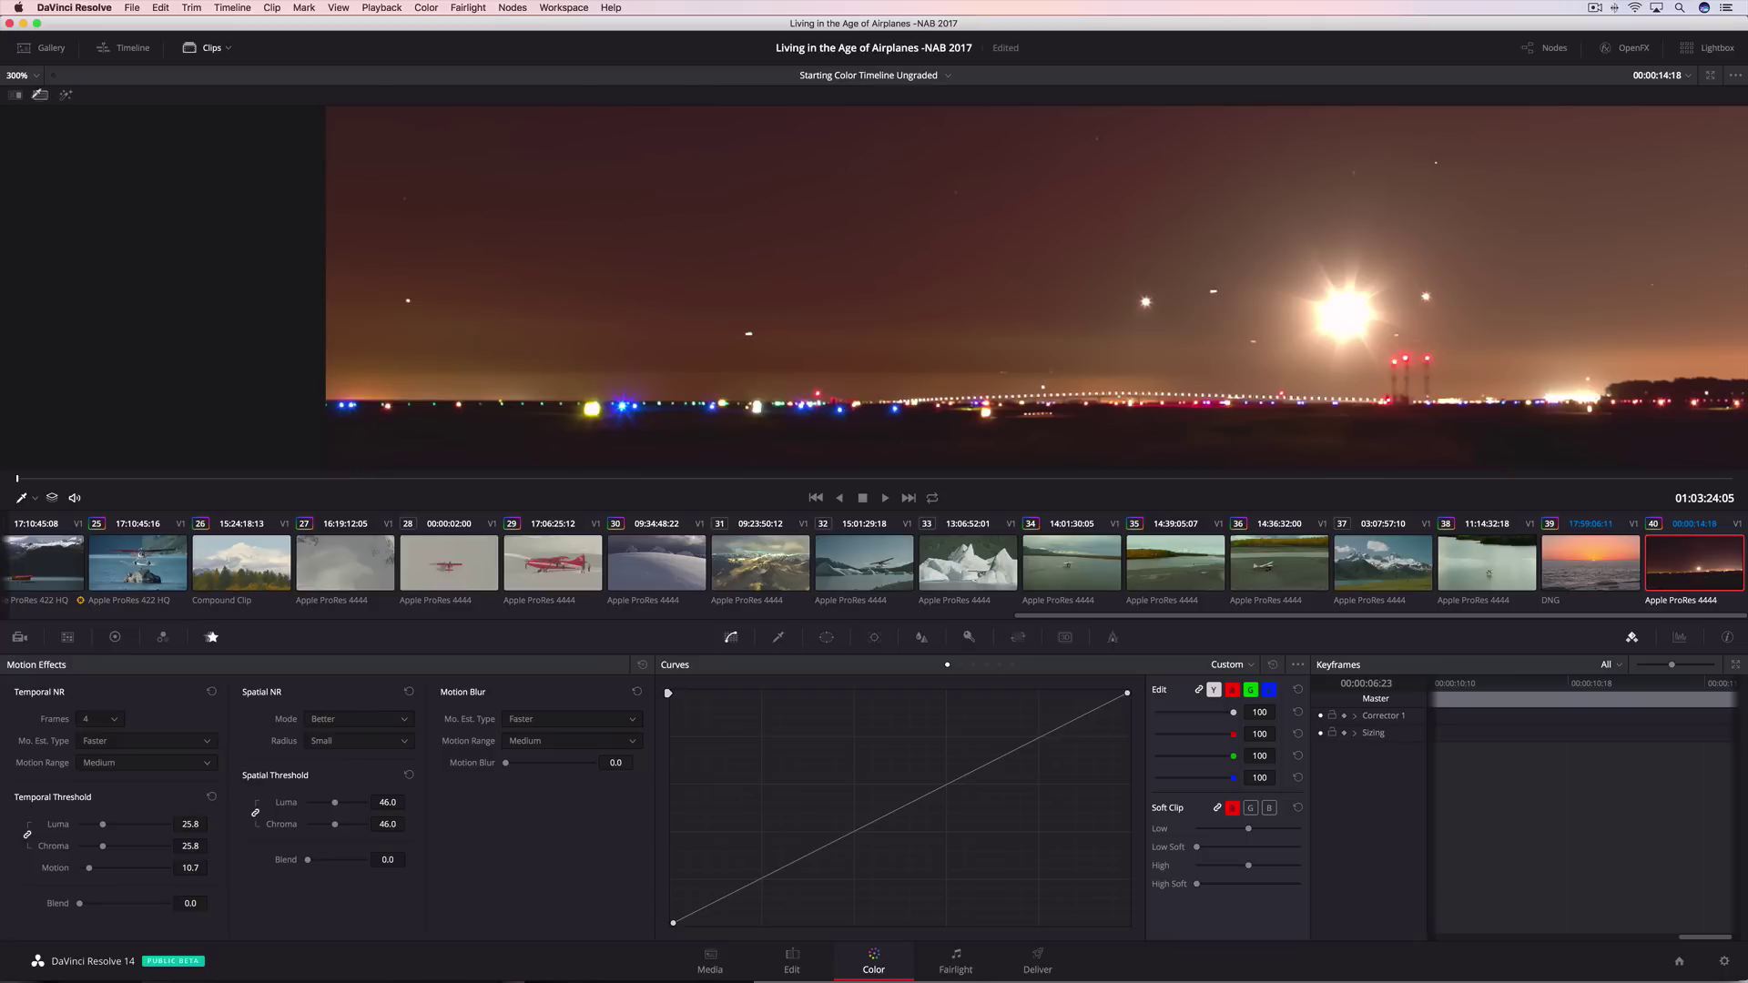
# Fit the viewer, then in clip 37's Sizing pan the image and reset Pan and Rotate to zero.
pyautogui.click(28, 76)
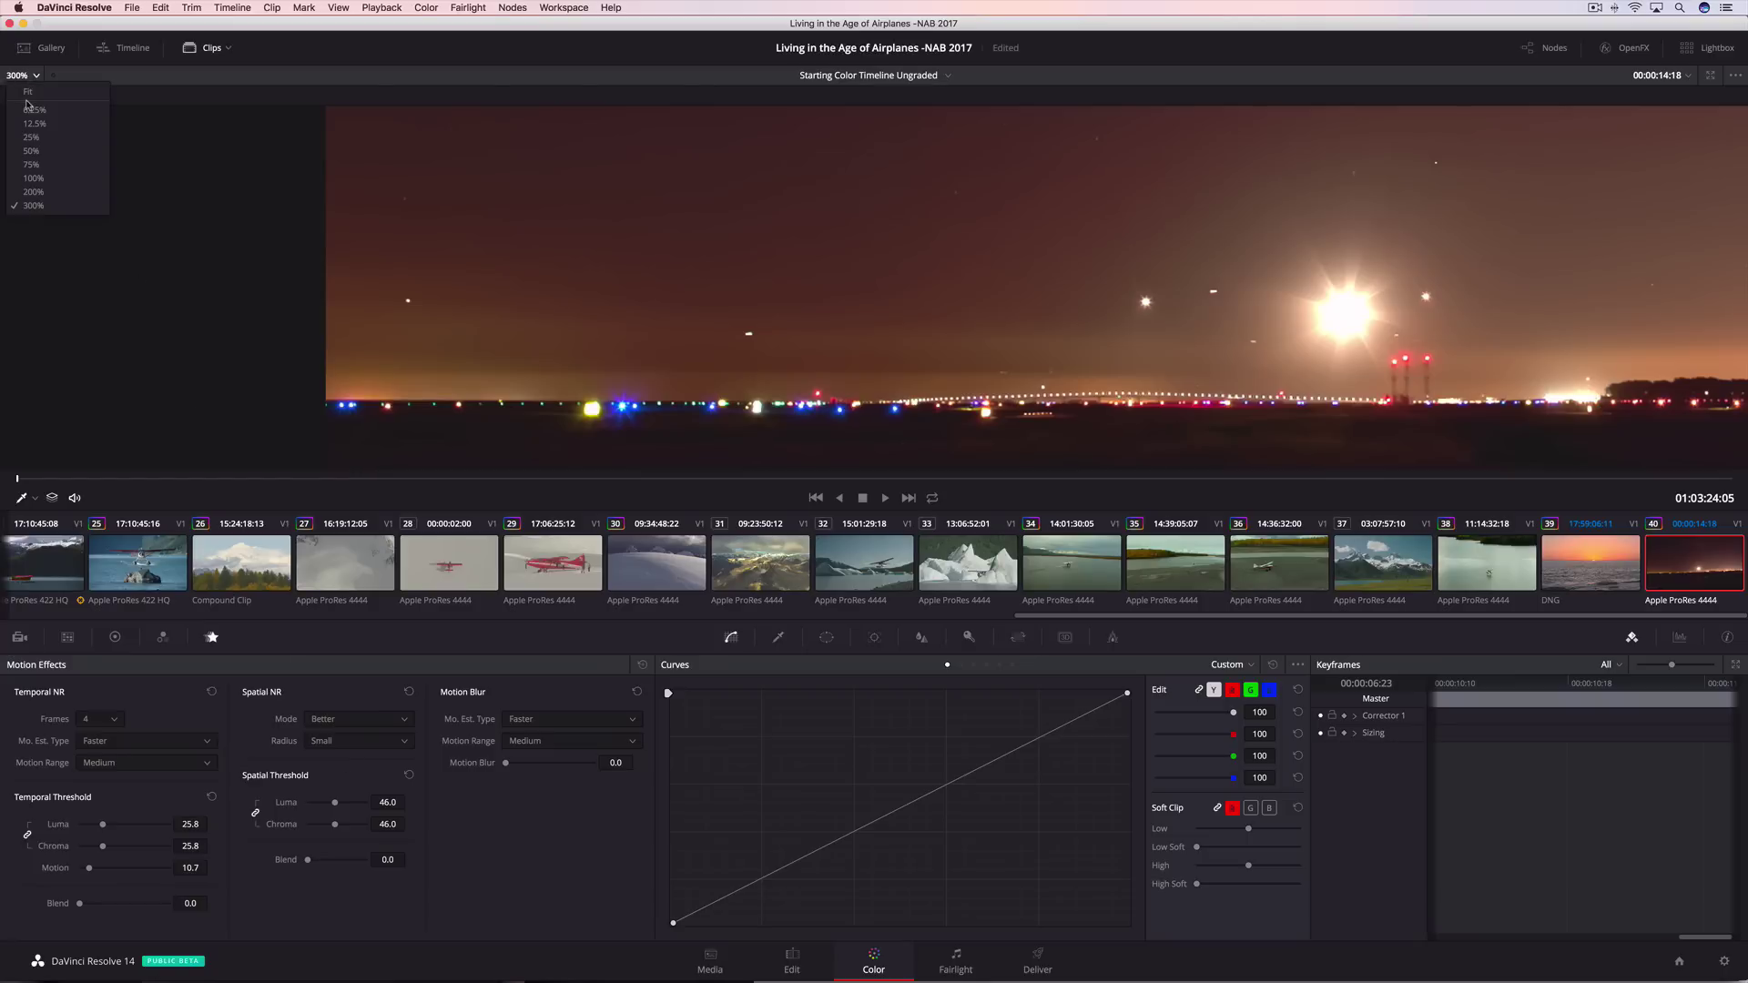
pyautogui.click(27, 92)
pyautogui.click(1371, 581)
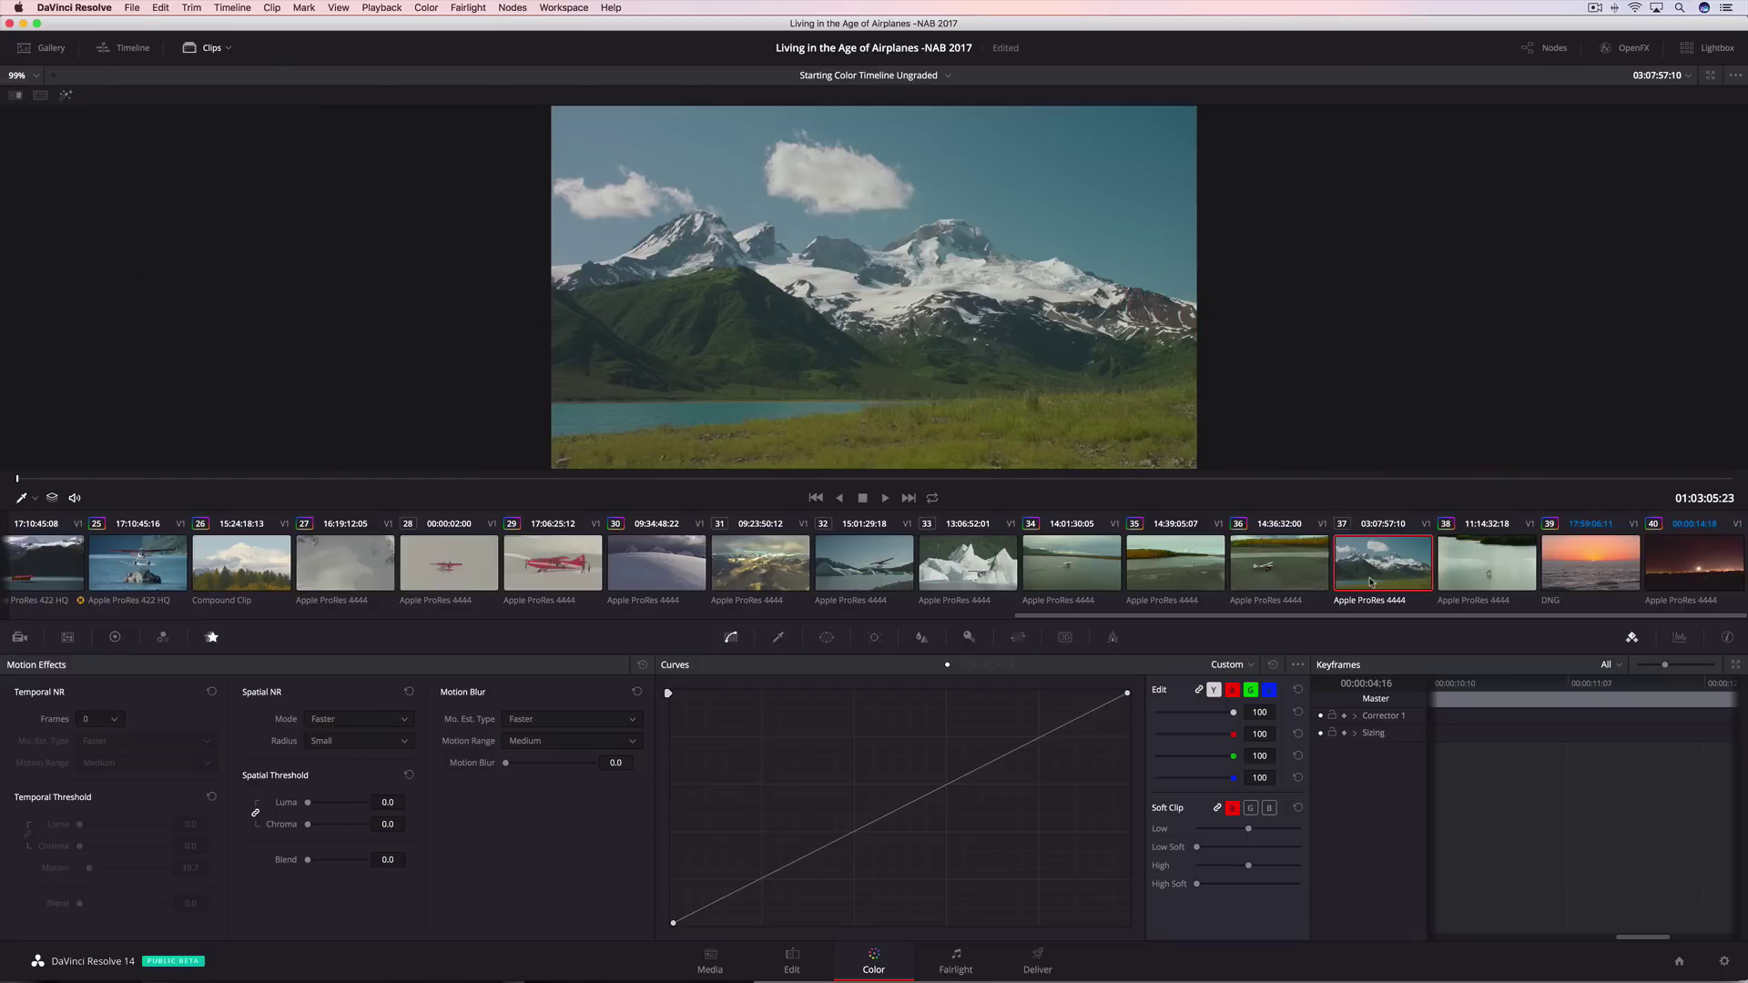
pyautogui.click(1018, 637)
pyautogui.moveTo(767, 725); pyautogui.dragTo(740, 798)
pyautogui.doubleClick(770, 725)
pyautogui.doubleClick(698, 794)
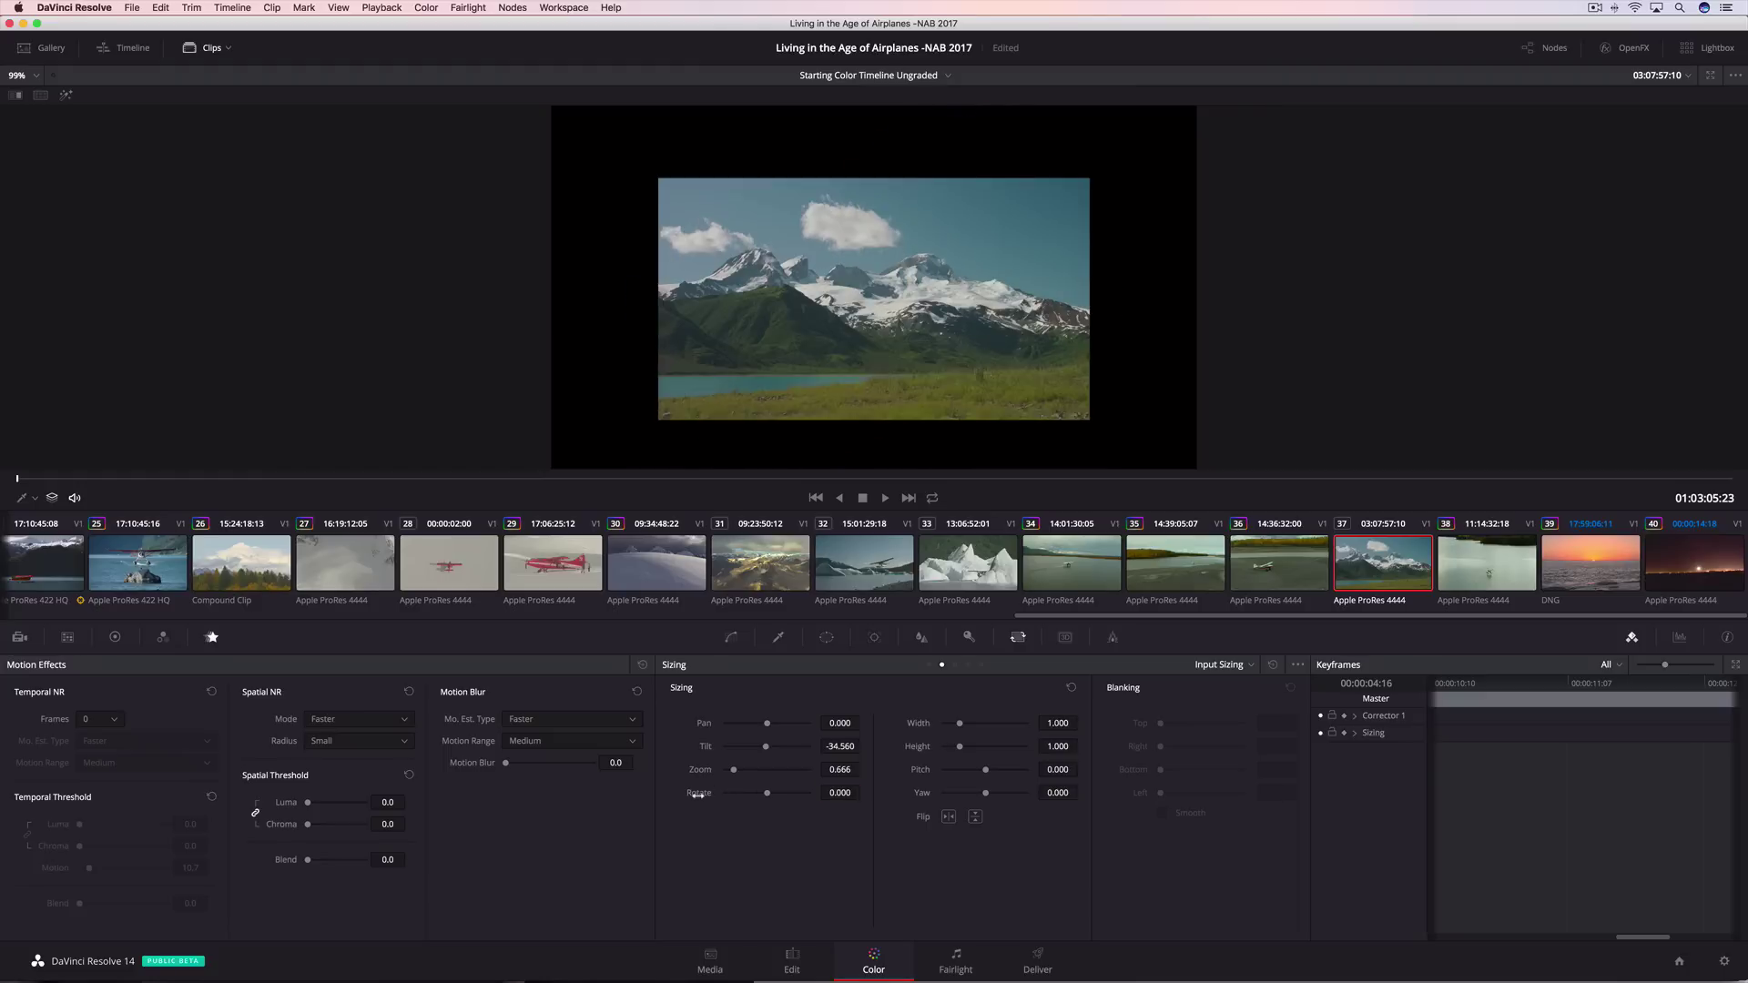